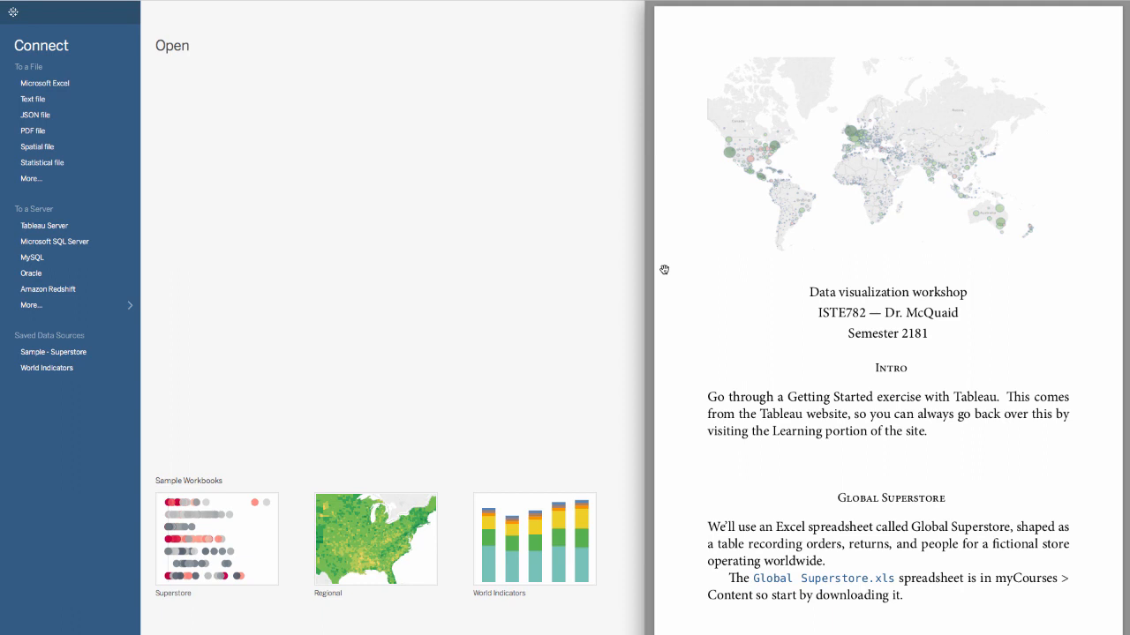
Look through the full list of available server connectors and return to the start page
click(514, 254)
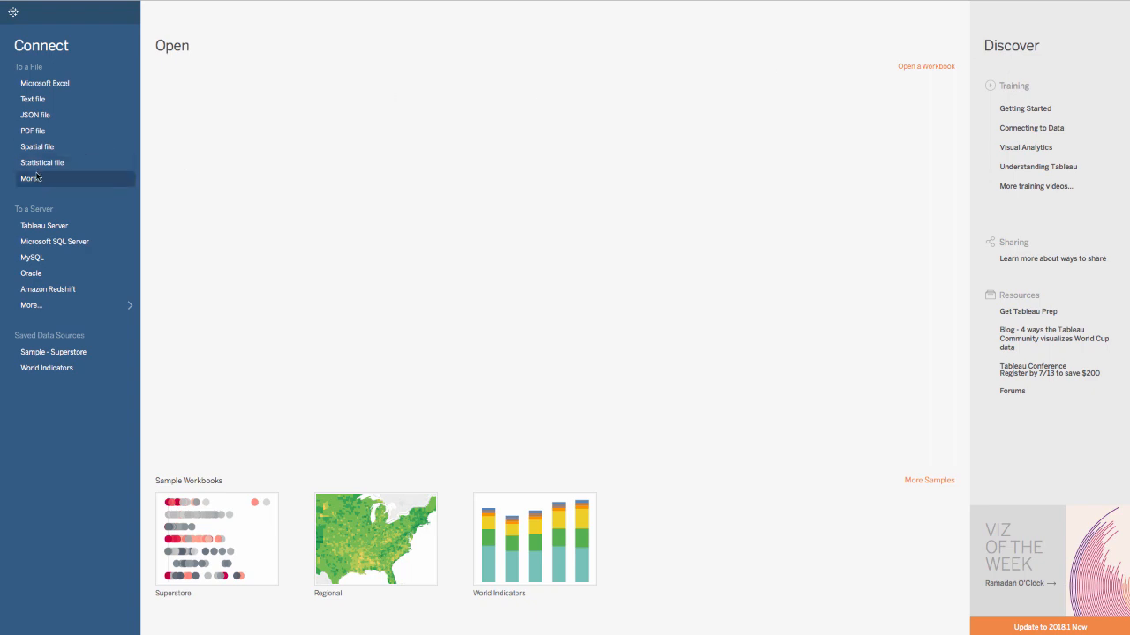
click(30, 306)
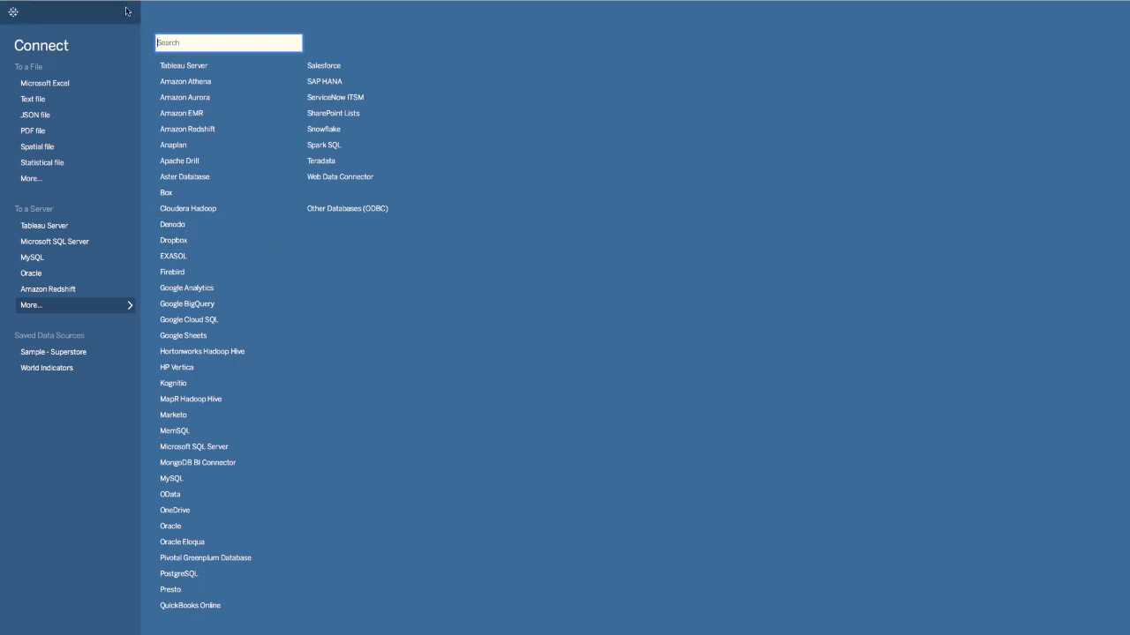
click(13, 13)
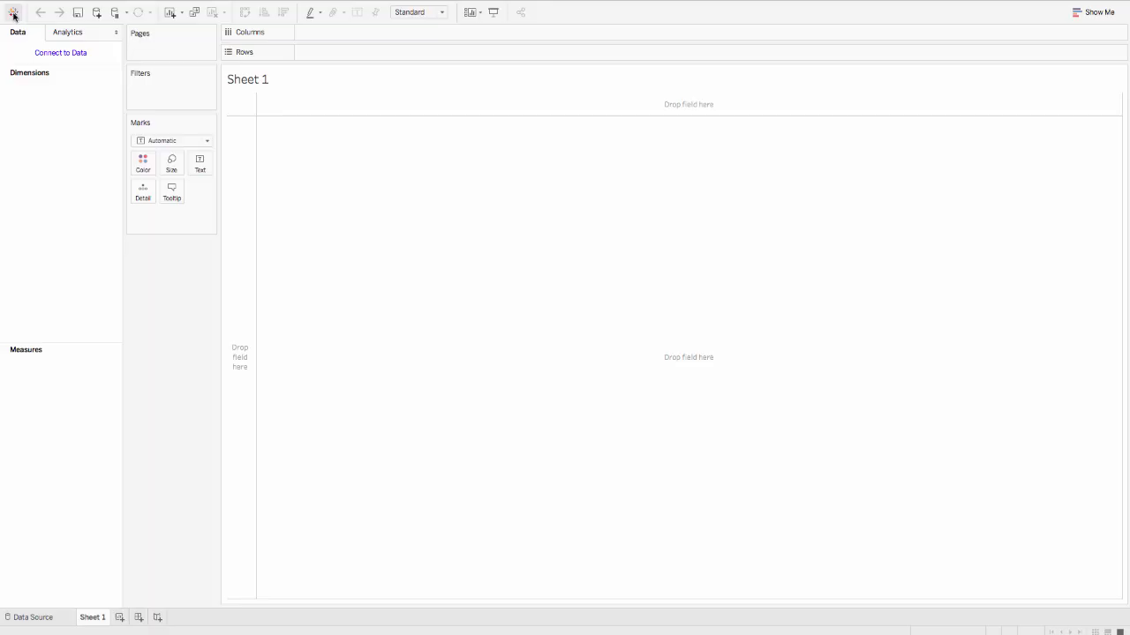
click(13, 14)
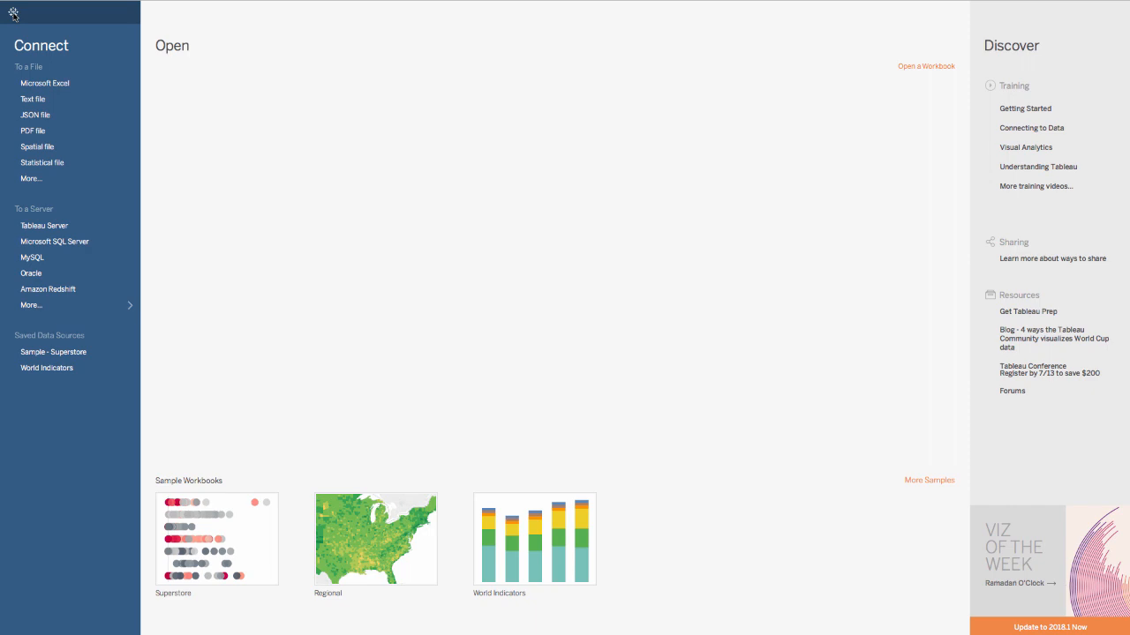
Connect to the Excel file Global Superstore.xls and add its Orders sheet to the data source
click(45, 85)
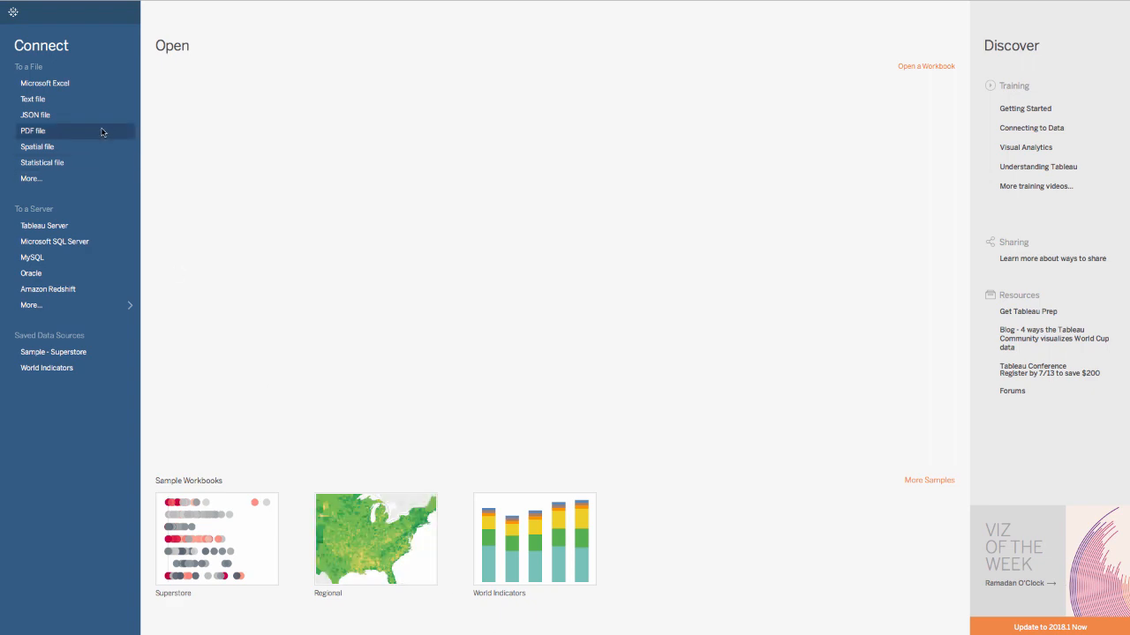
click(63, 85)
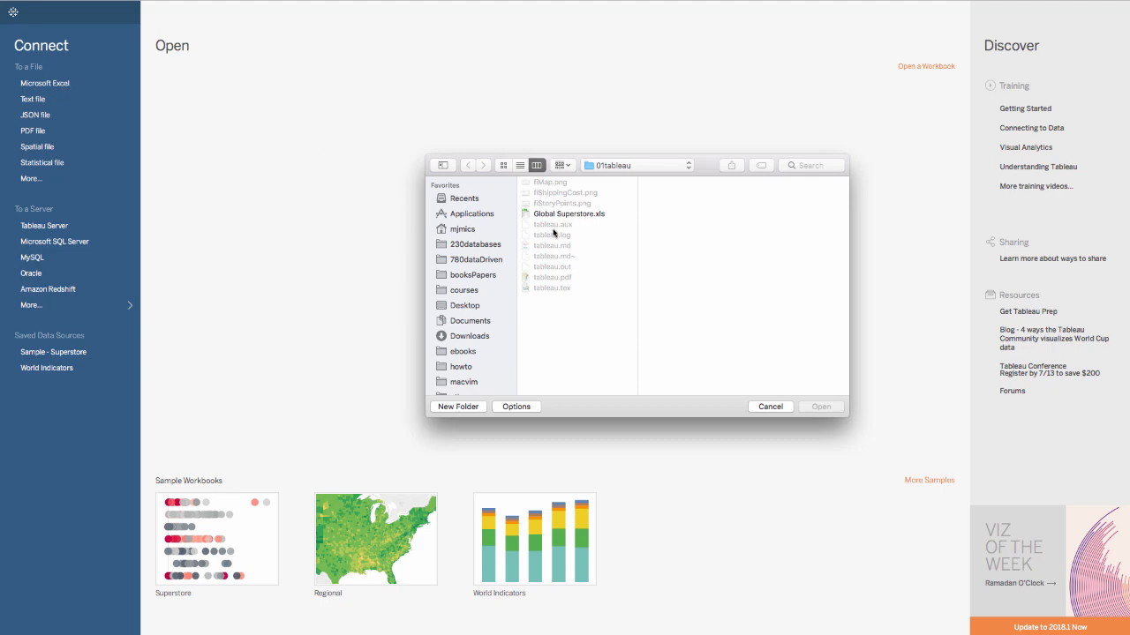
click(582, 214)
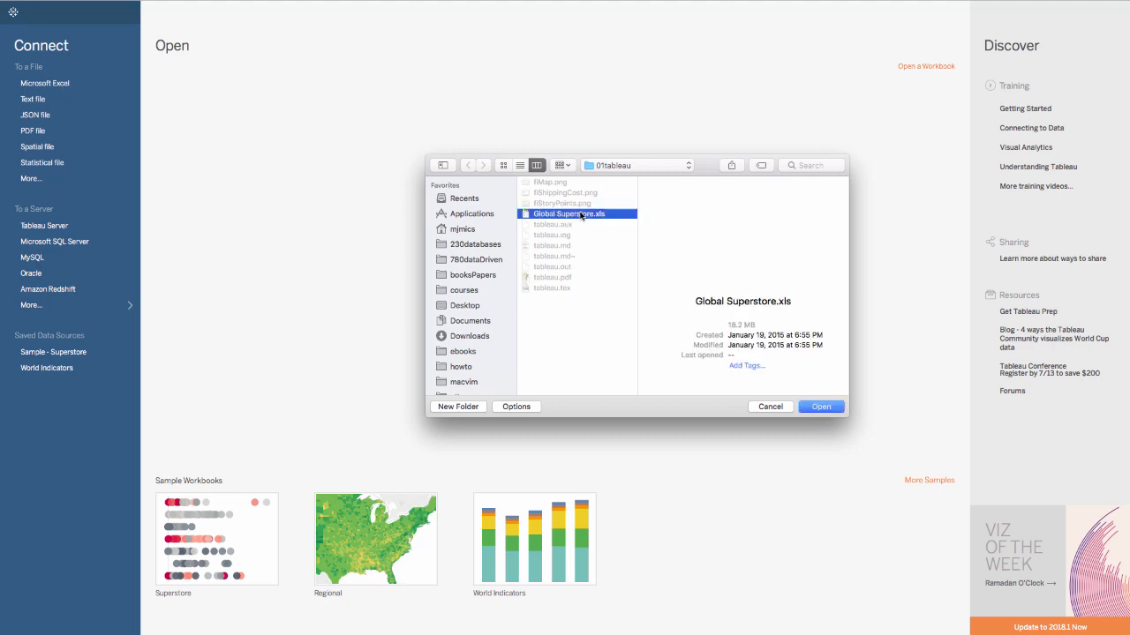
click(810, 409)
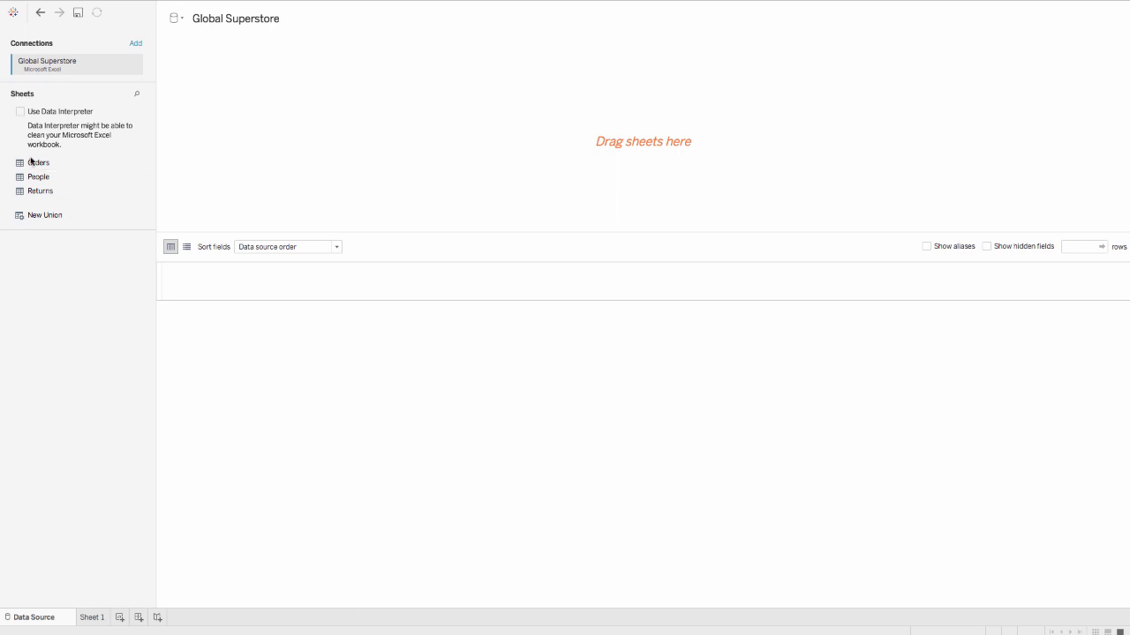
drag(32, 165, 259, 168)
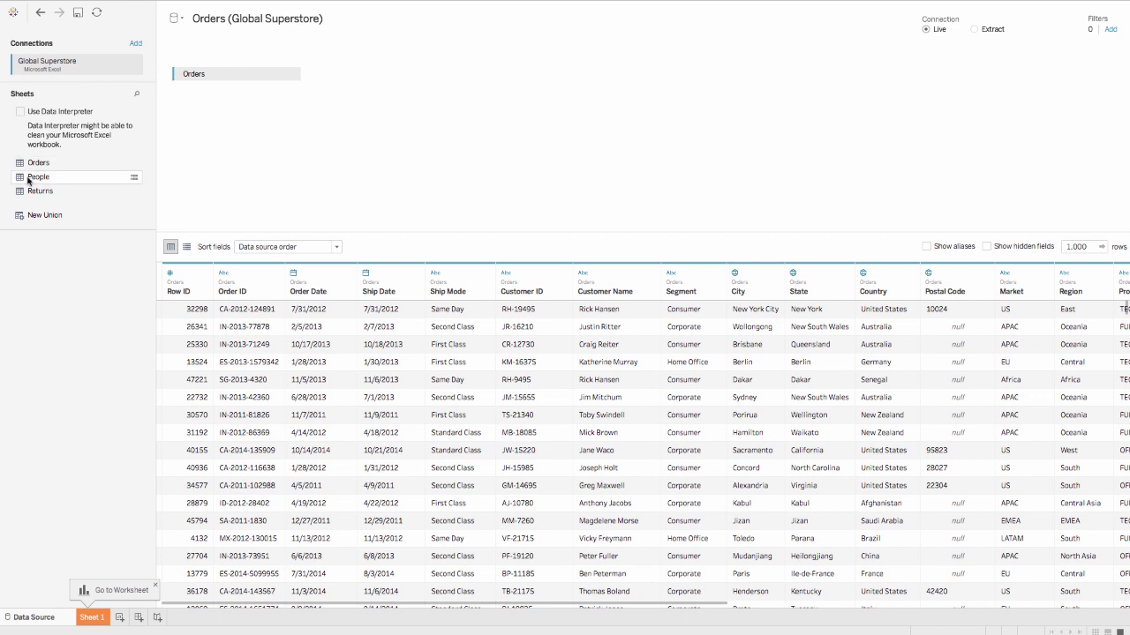
Try joining the Returns sheet to Orders, inspect the join settings, and remove Returns from the data source
drag(30, 192, 320, 100)
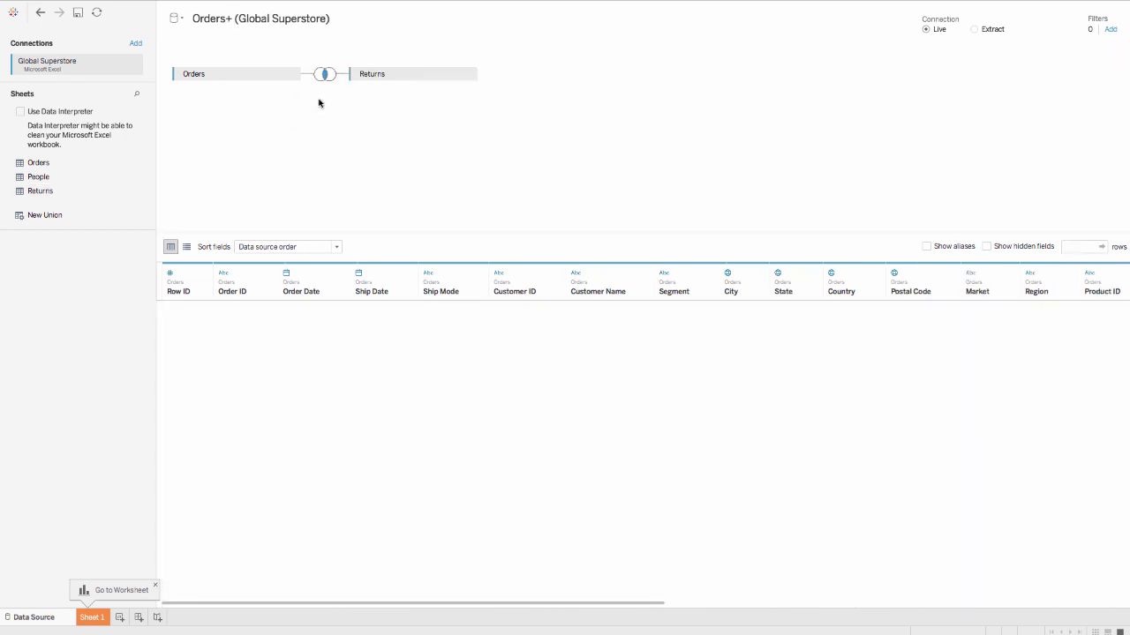
click(324, 77)
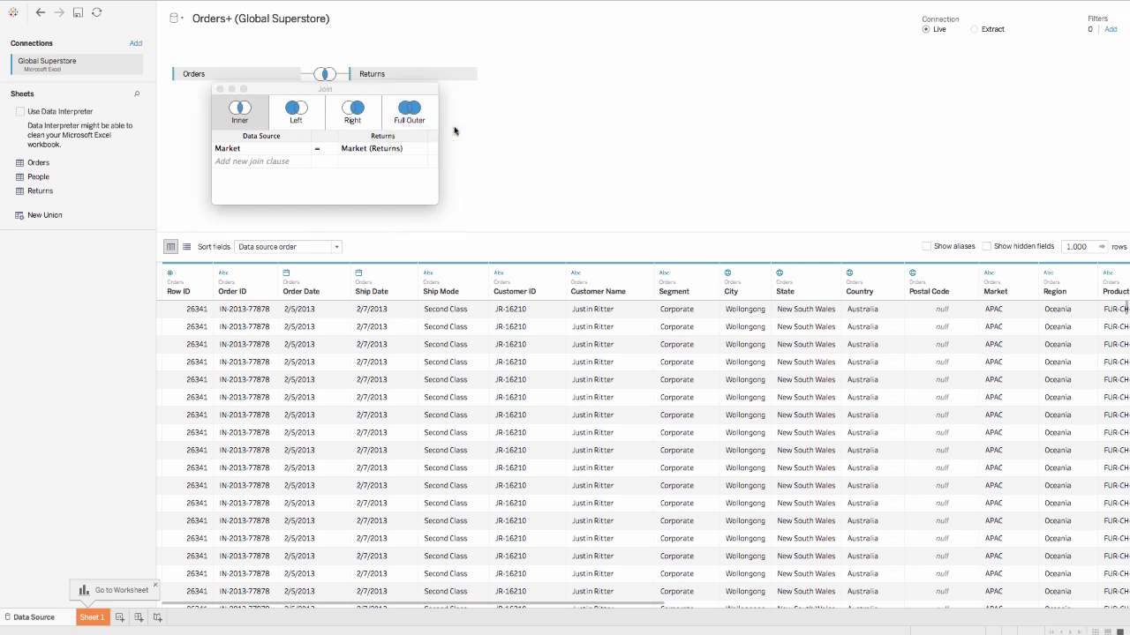
click(270, 110)
click(257, 111)
click(220, 90)
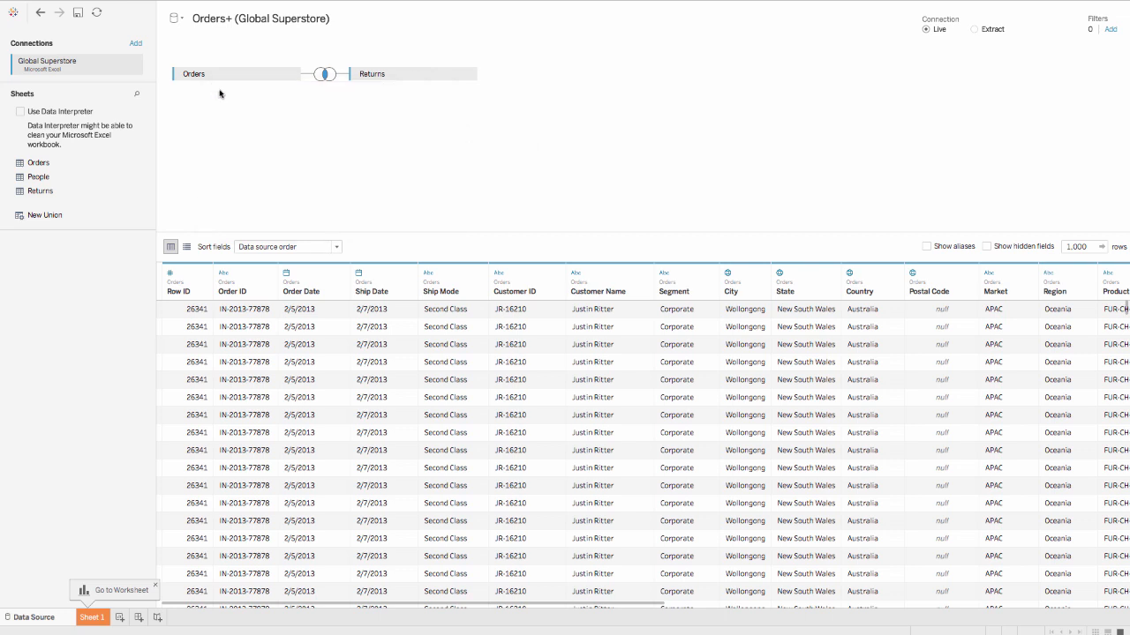
click(466, 74)
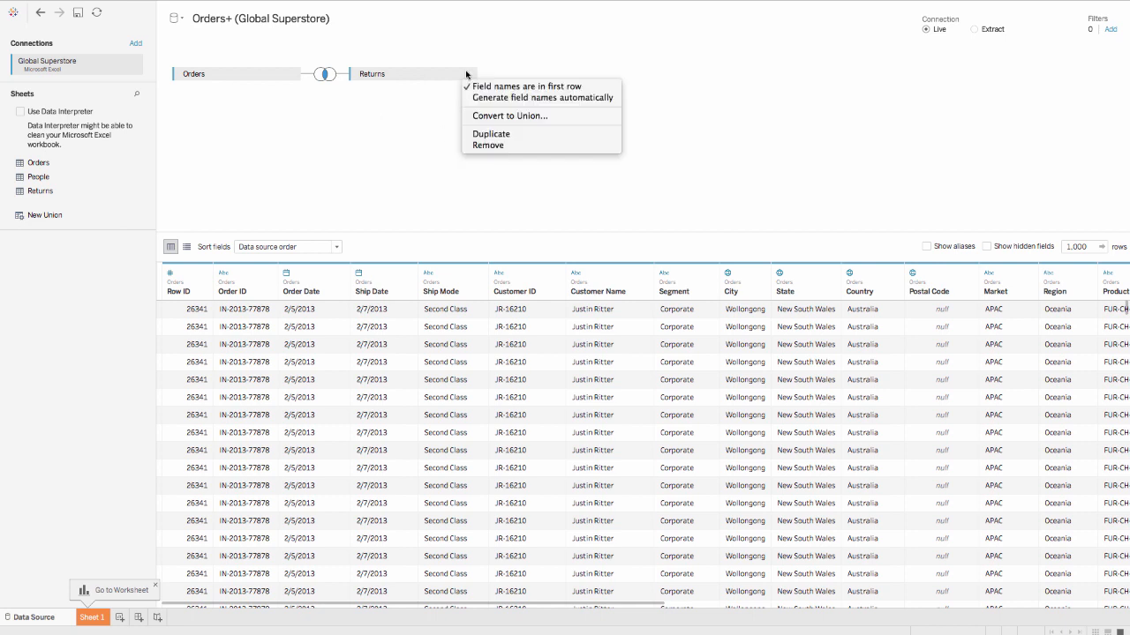
click(469, 146)
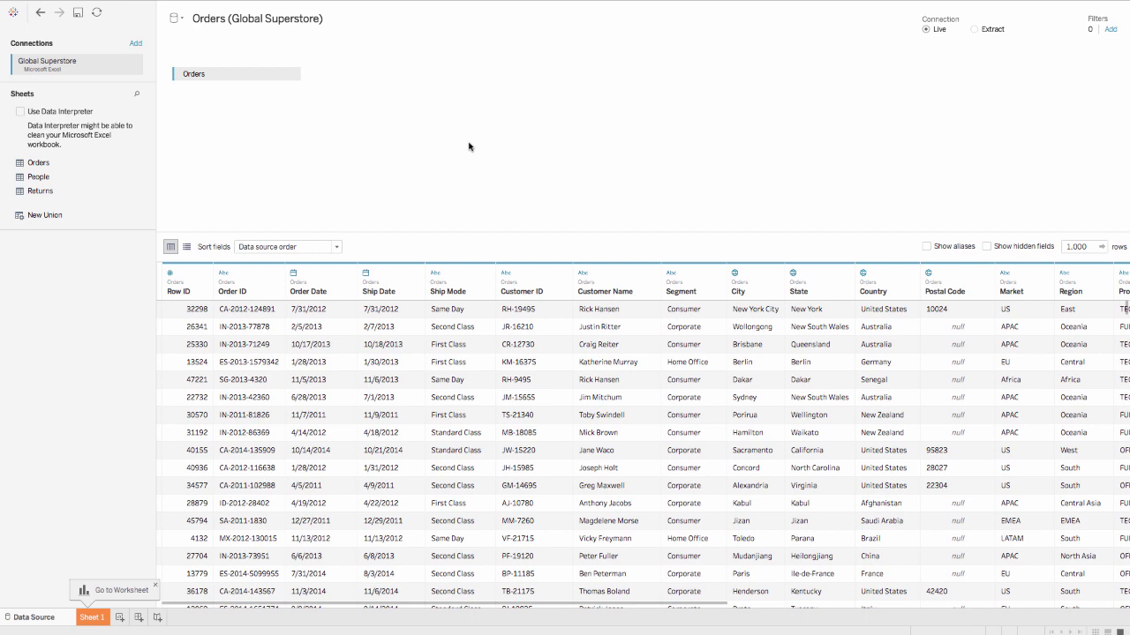
Change the Row ID field's data type to String
click(172, 274)
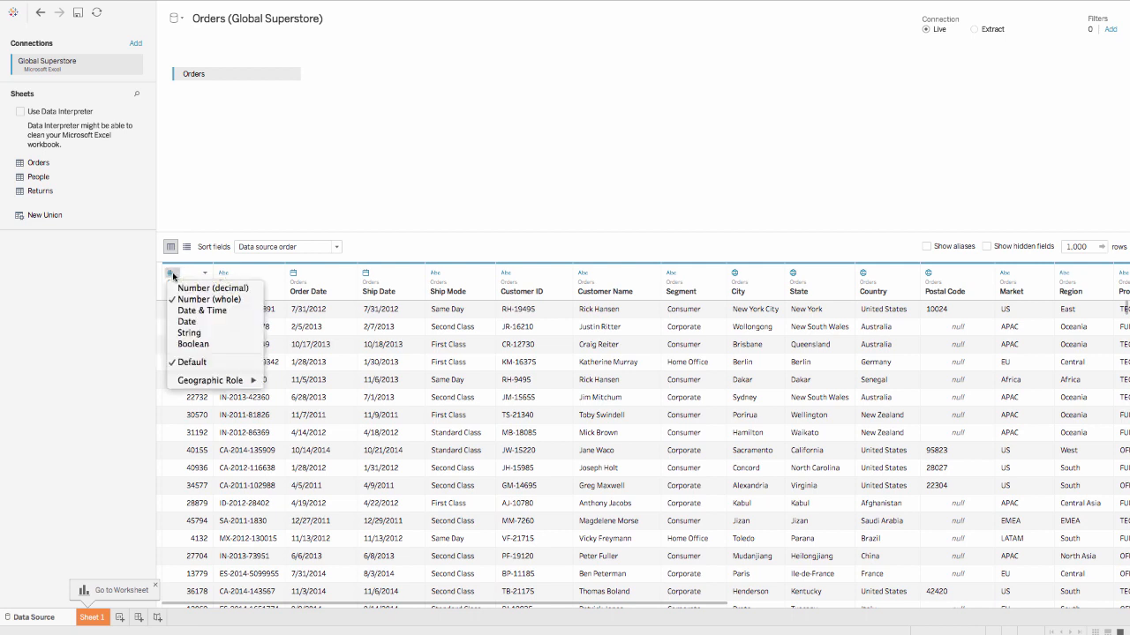
click(183, 333)
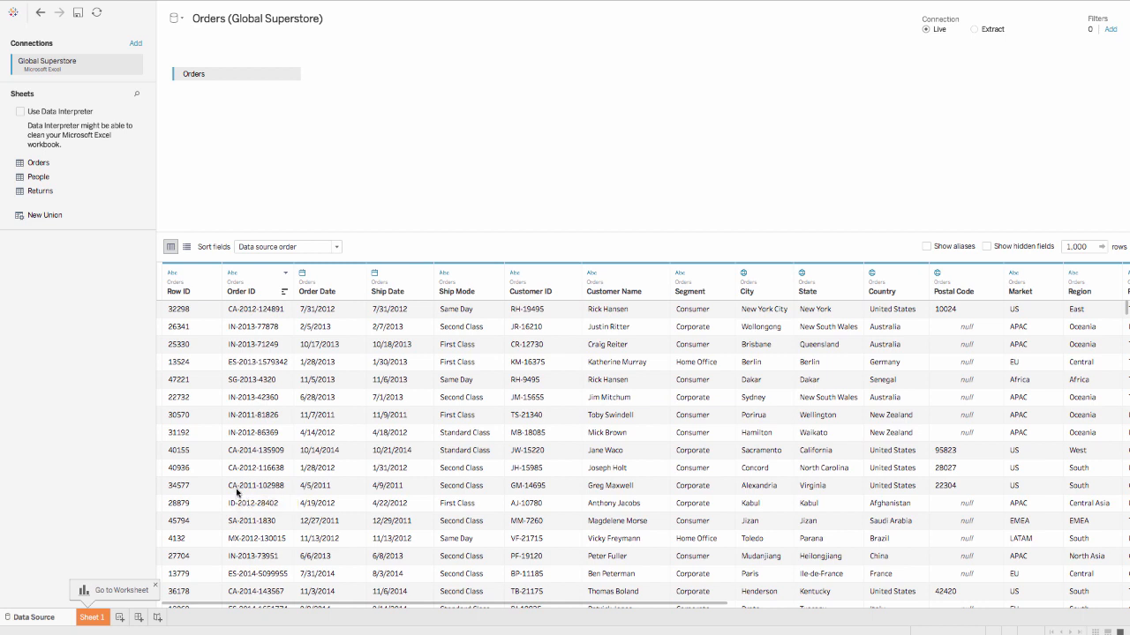
Split the Order ID field automatically and delete the second and third resulting fields
click(285, 274)
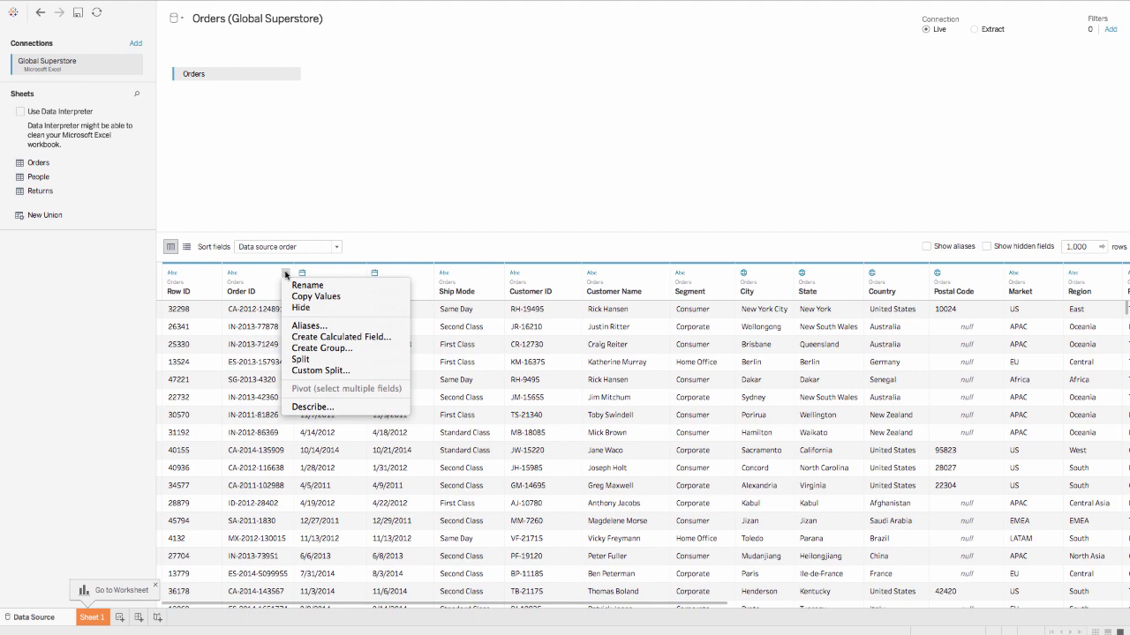
click(301, 360)
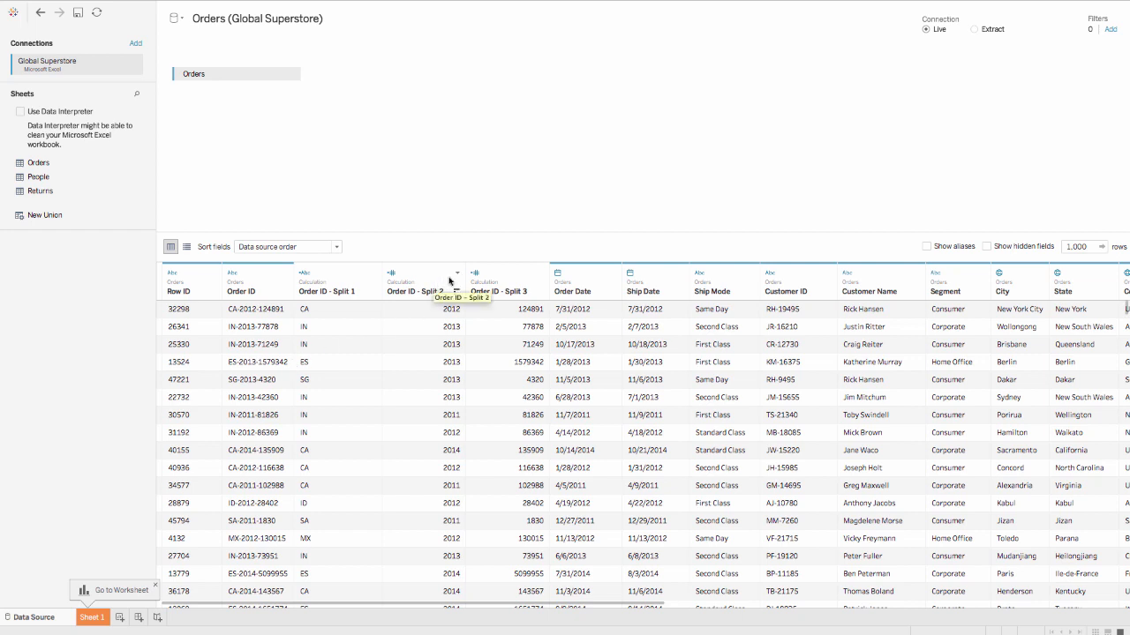
click(457, 274)
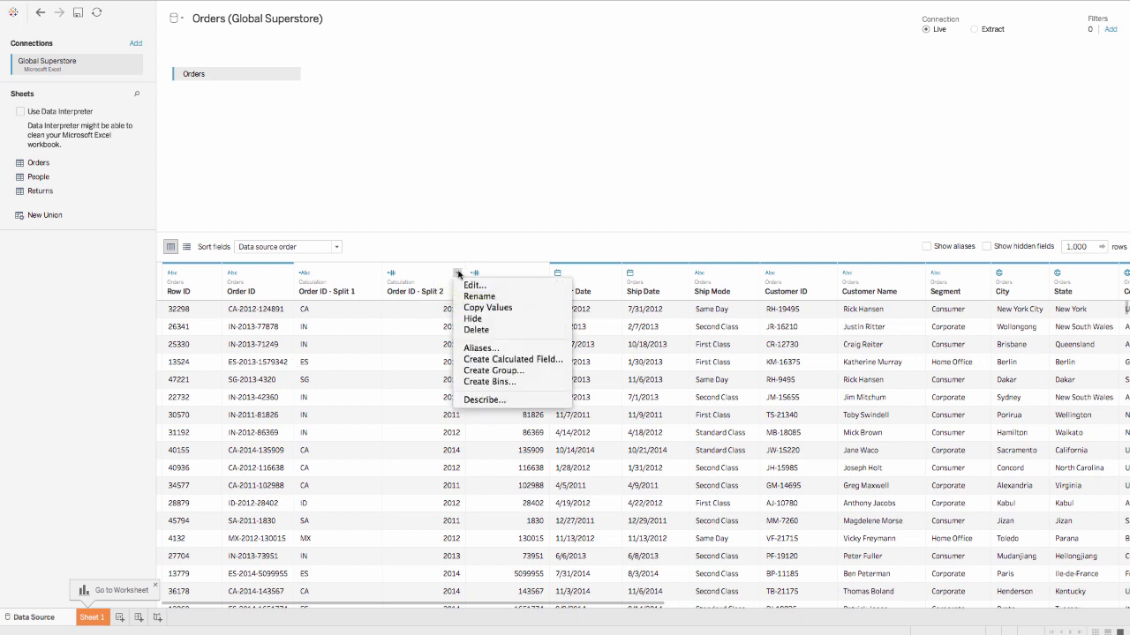
click(473, 329)
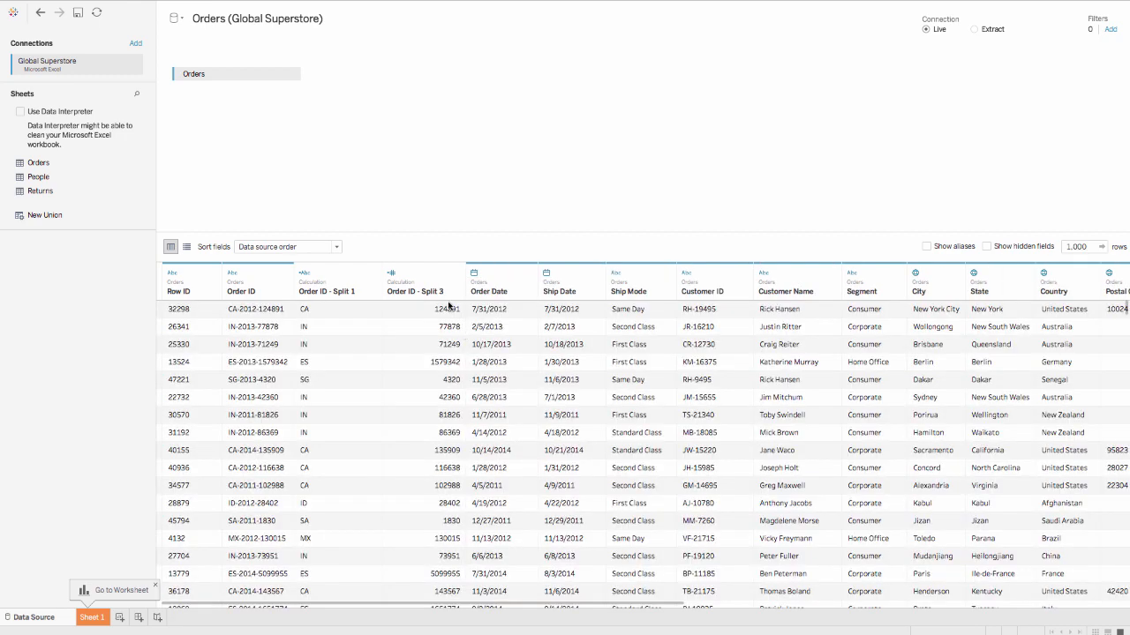
click(457, 274)
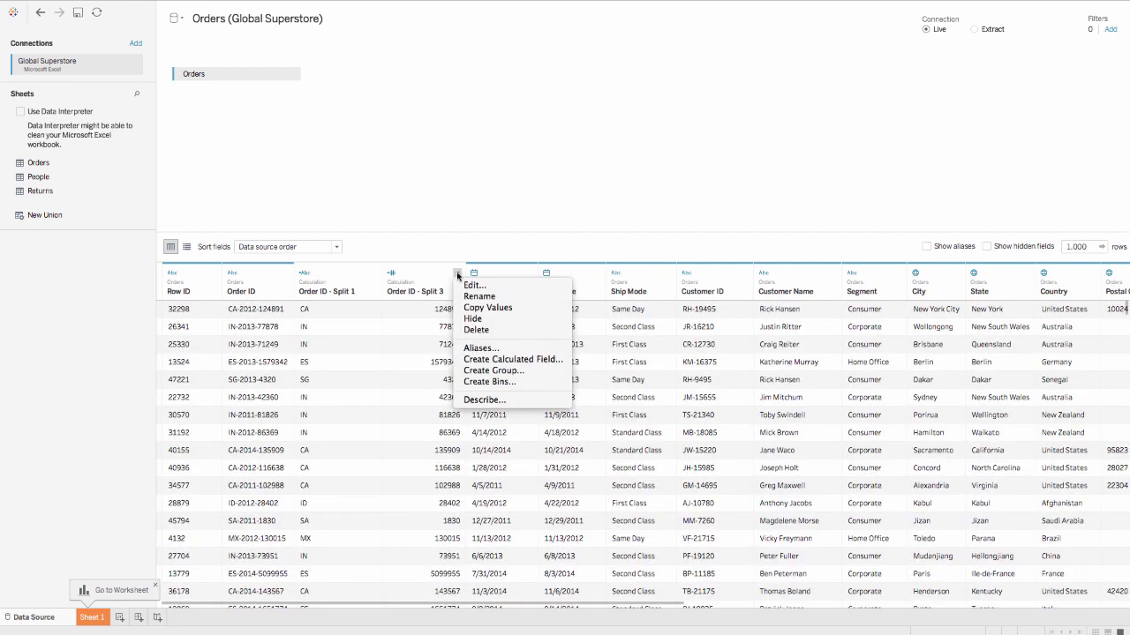
click(475, 329)
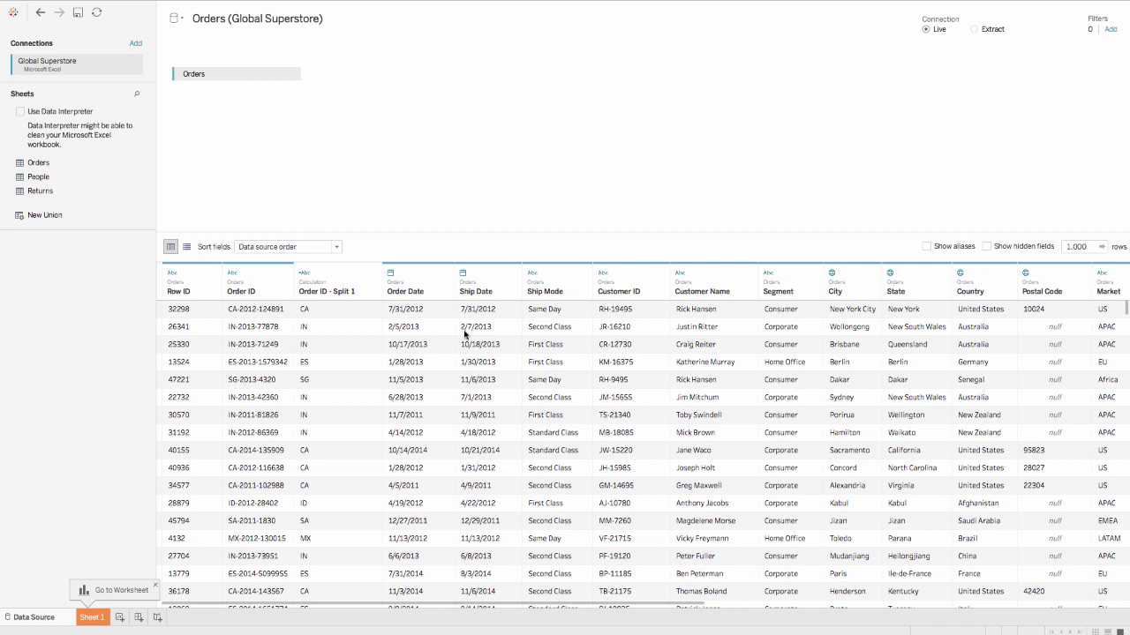
Rename the remaining Order ID split field as Distribution Center
click(328, 296)
double_click(329, 293)
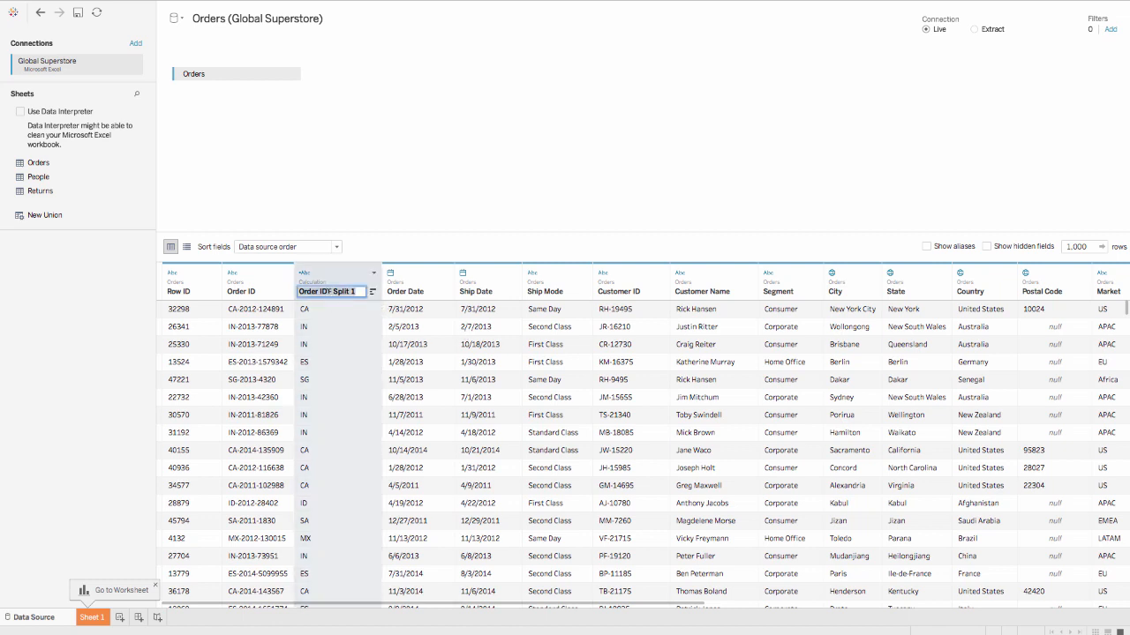
text(Distribution Center)
key(Return)
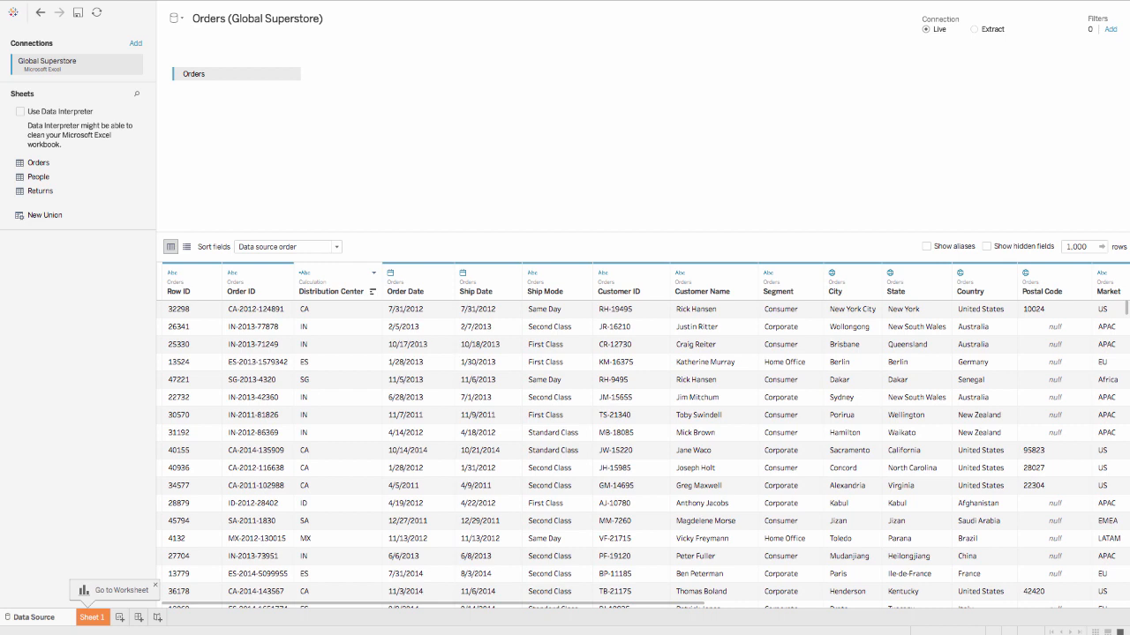
Open the Sheet 1 worksheet and display the Show Me chart suggestions
click(92, 618)
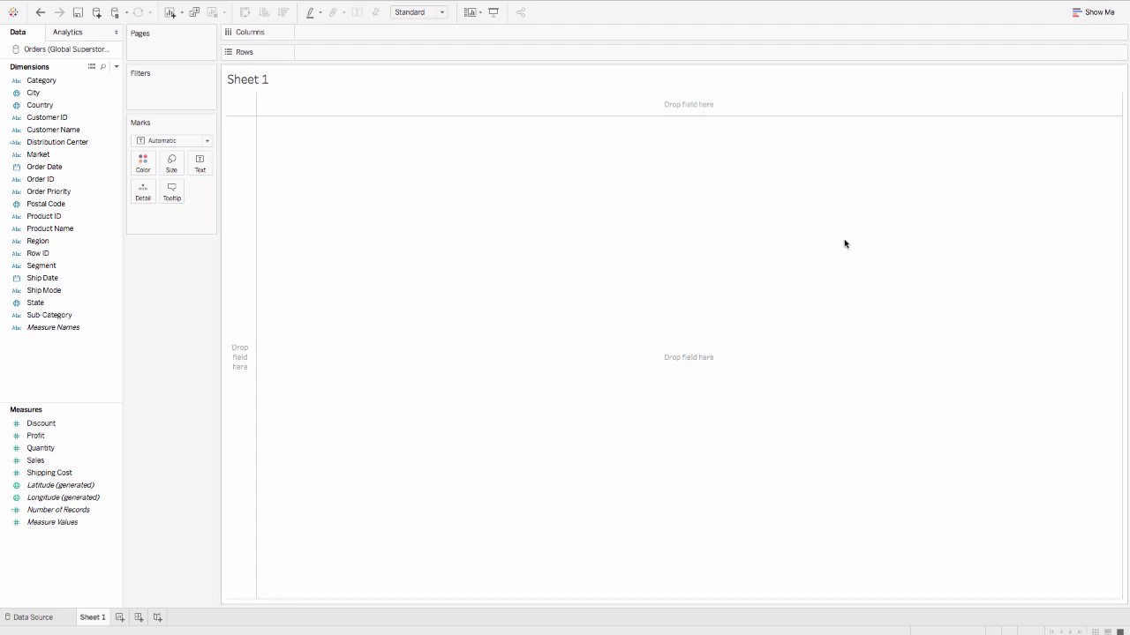
click(1097, 19)
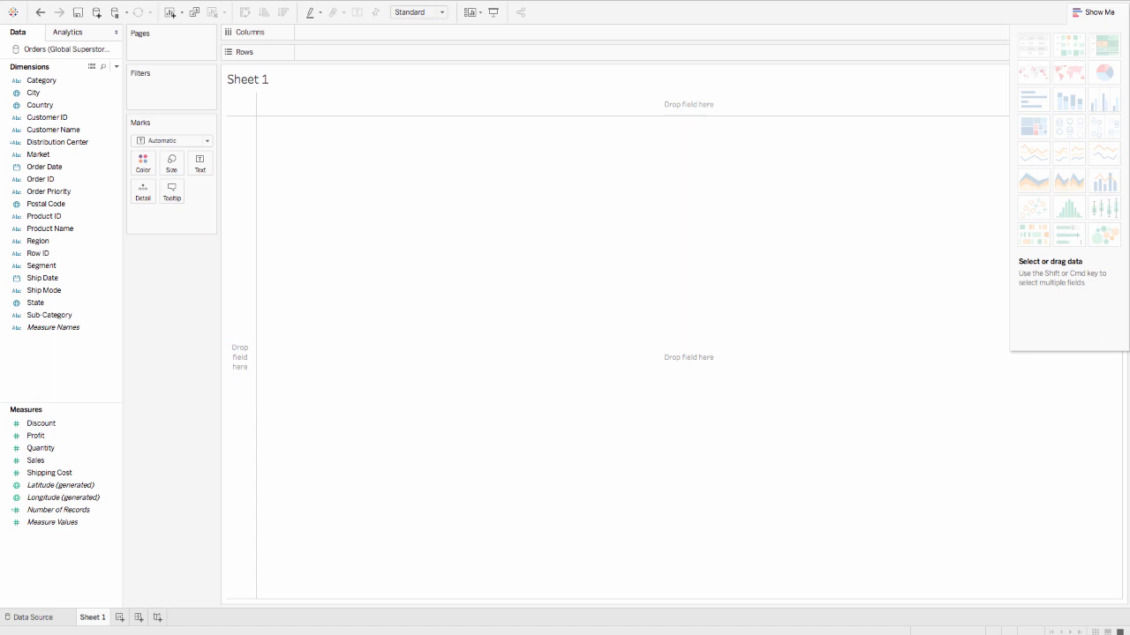
Build a horizontal bar chart with Category and Segment as rows and Quantity as columns
click(56, 85)
drag(56, 85, 328, 58)
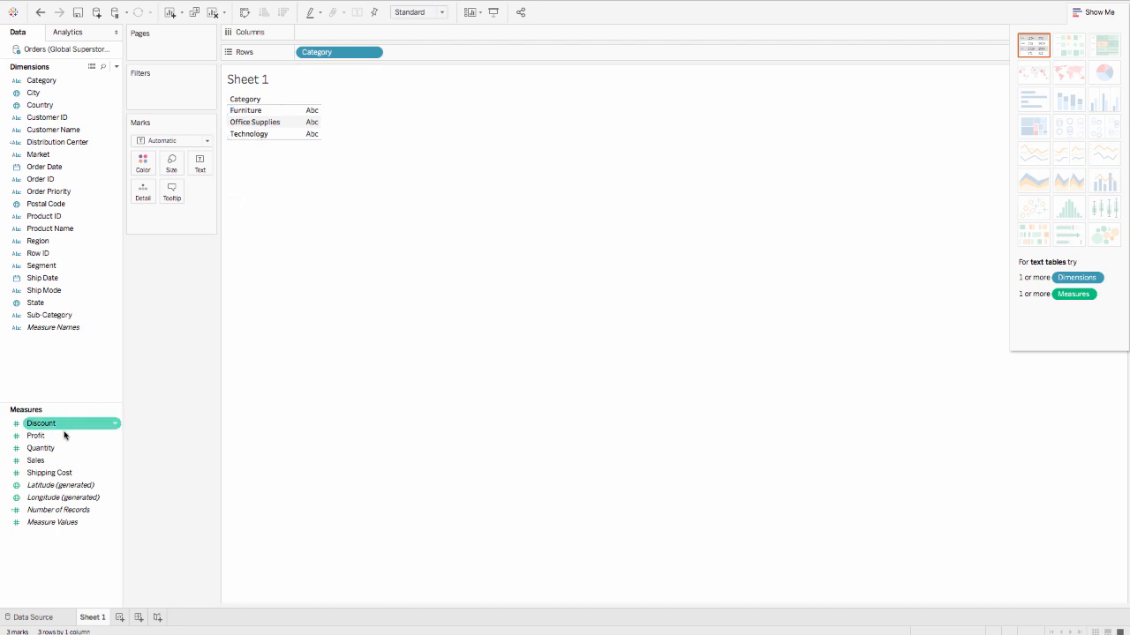
drag(55, 450, 357, 32)
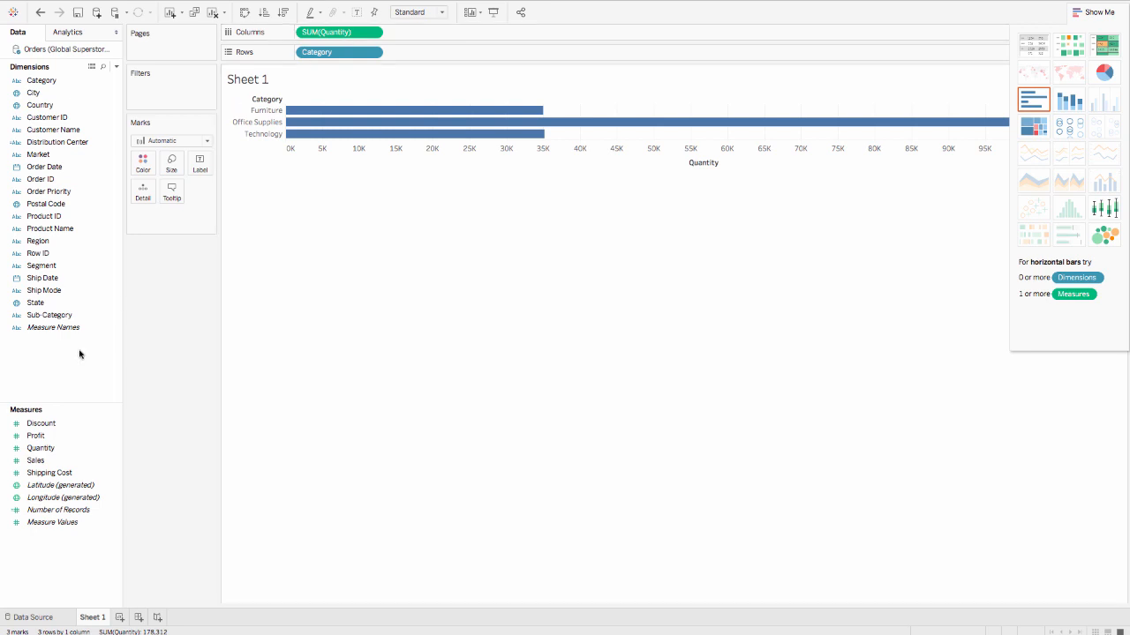
drag(48, 267, 434, 57)
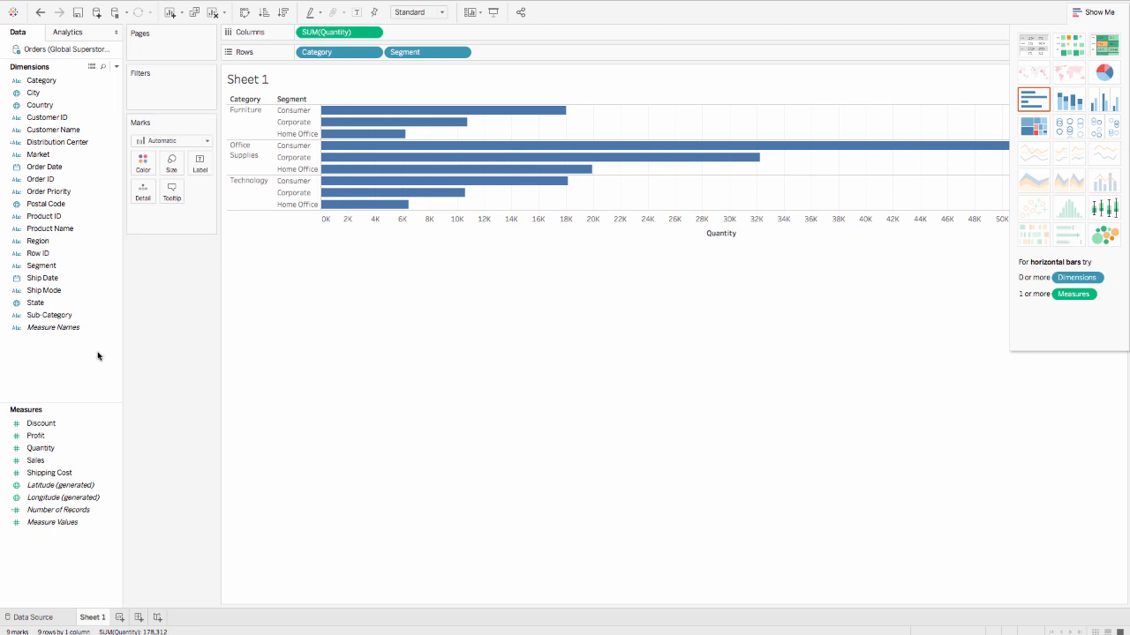
Divide the Quantity bars into one column per Market and color them by Market
click(48, 155)
drag(48, 155, 422, 34)
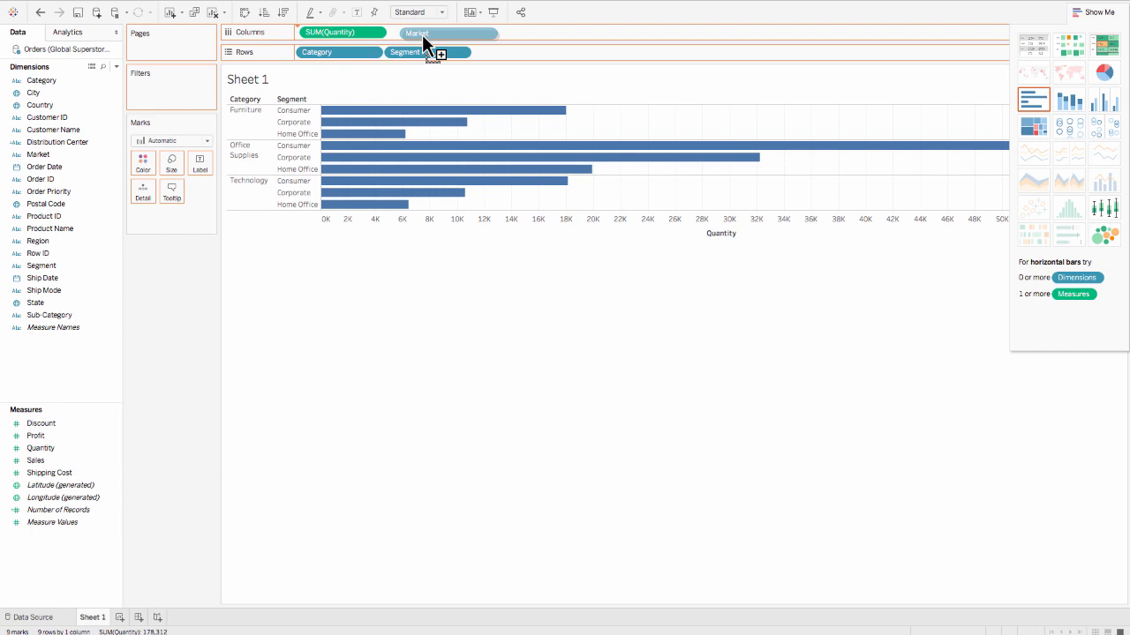
drag(422, 34, 422, 37)
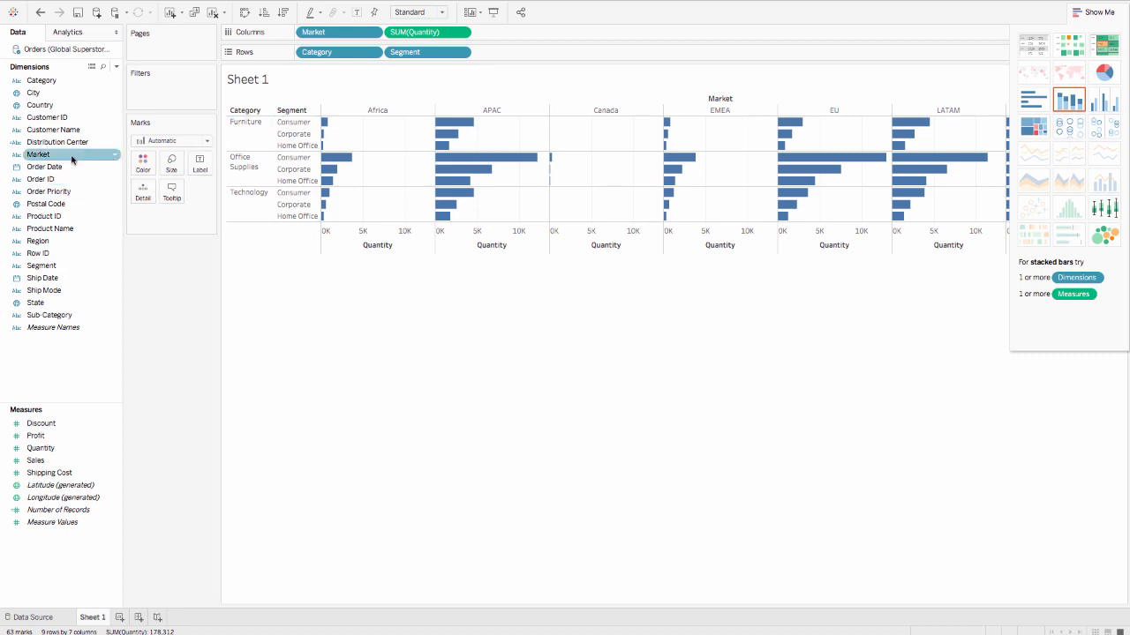
drag(63, 156, 146, 165)
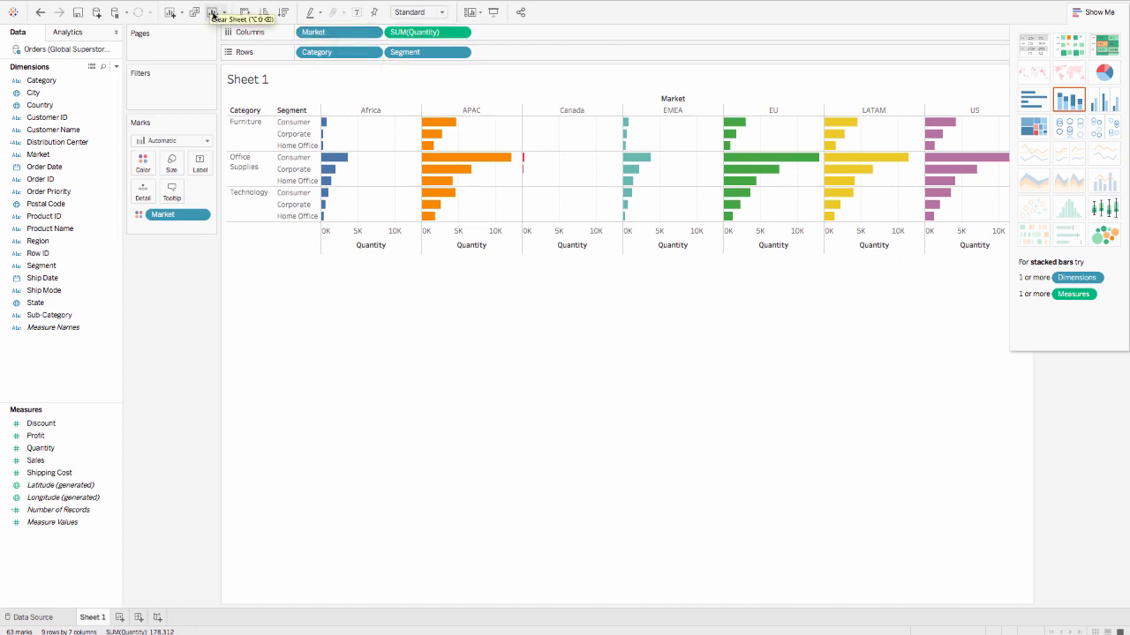
Clear the worksheet and place the Sales measure on its rows
click(212, 12)
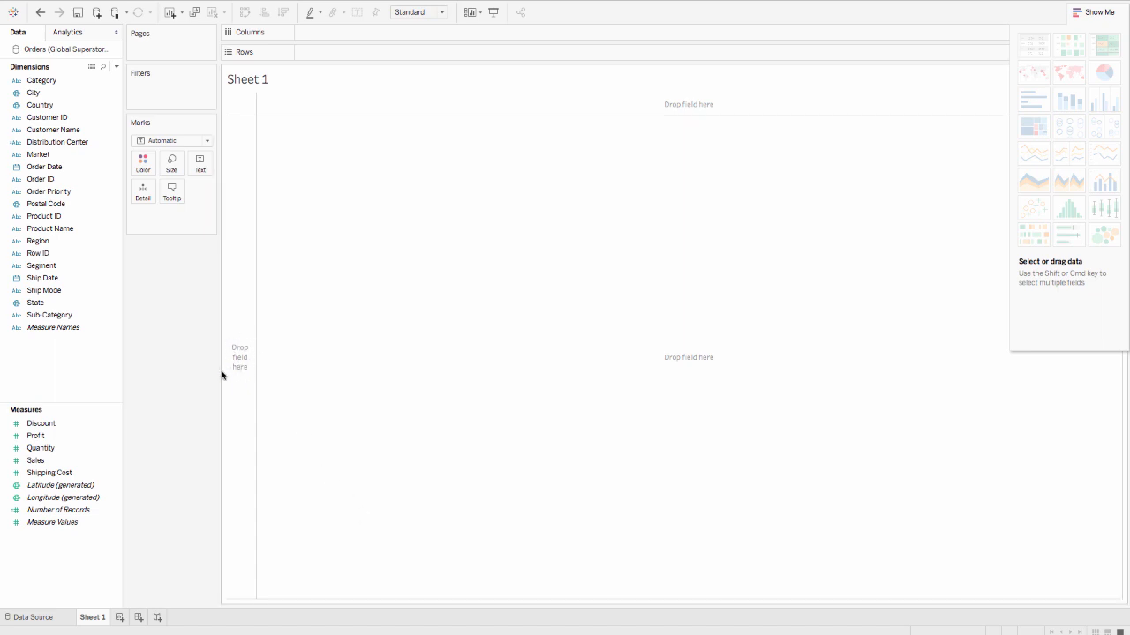
click(51, 460)
drag(51, 460, 238, 371)
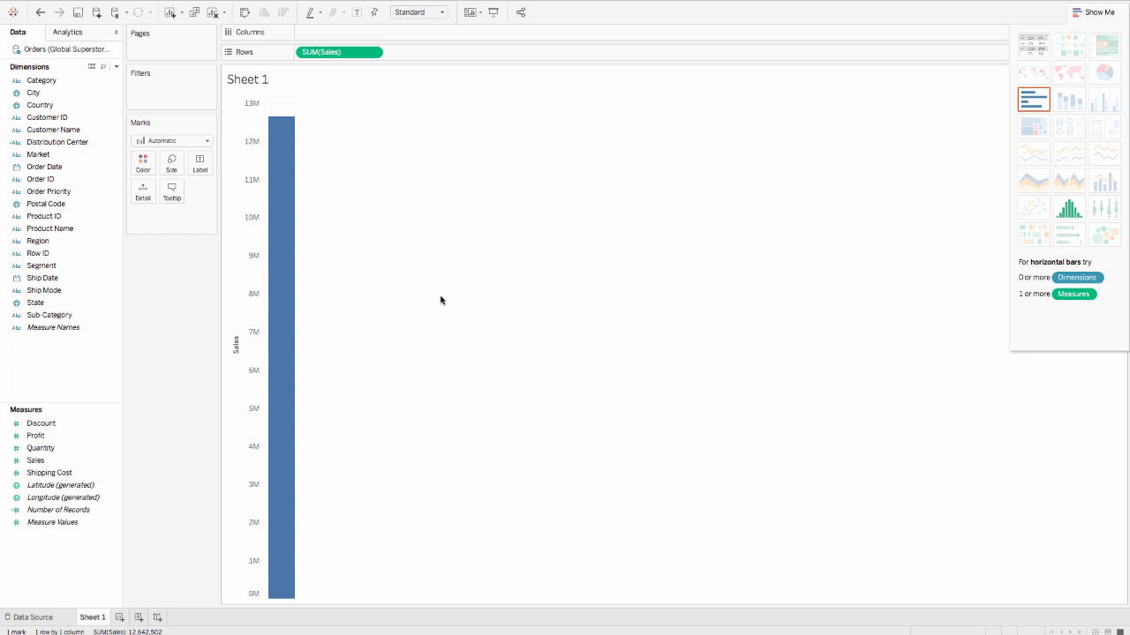
Add Order Date to the columns to plot Sales by year as a line
mouse_move(290, 440)
click(64, 168)
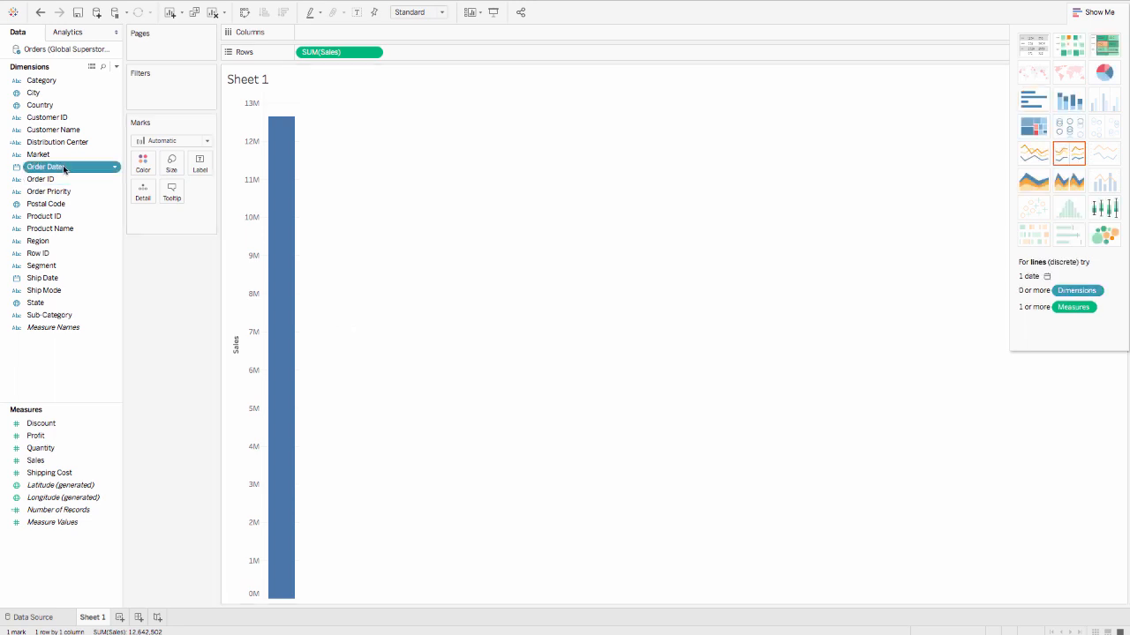
drag(64, 168, 333, 33)
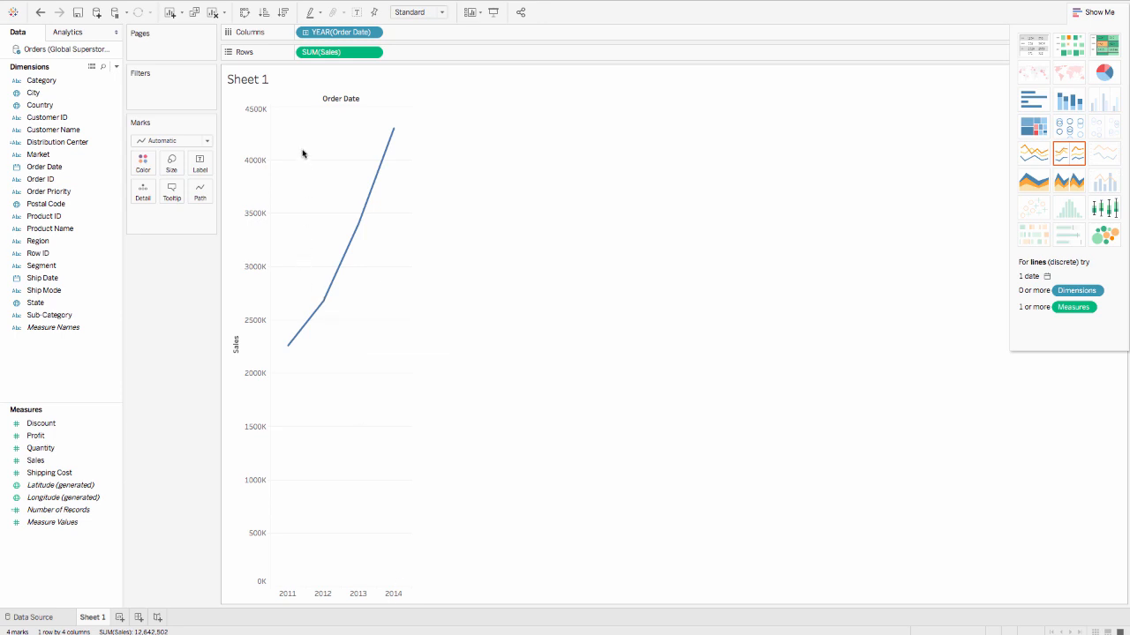
Break Order Date down into quarters, keeping quarter on the columns and using year as the line color
click(306, 34)
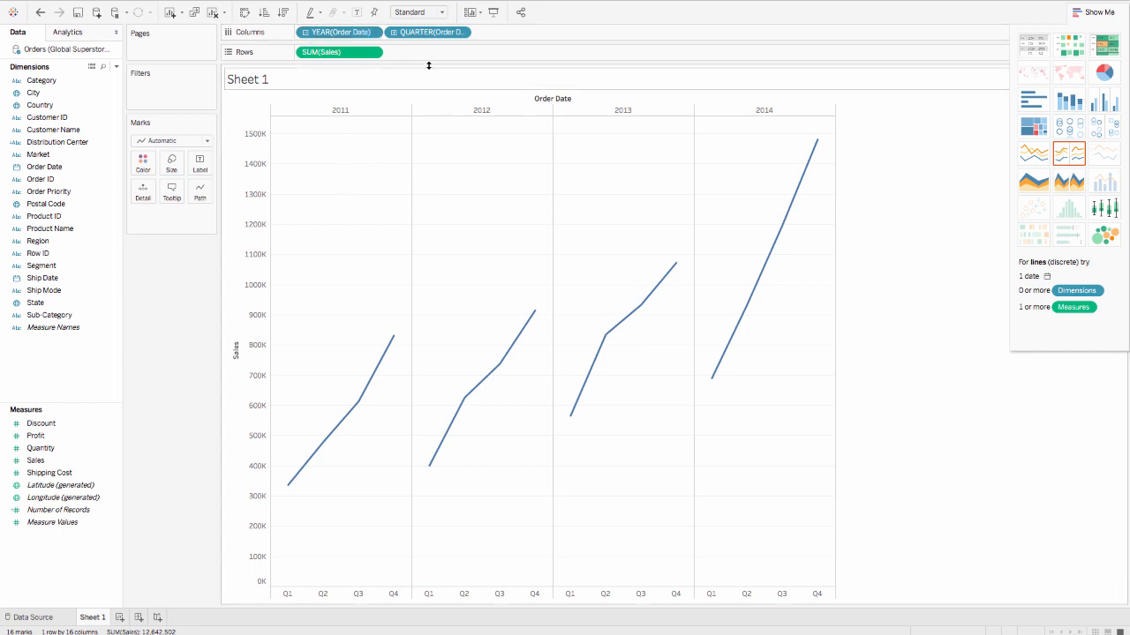
drag(429, 33, 307, 31)
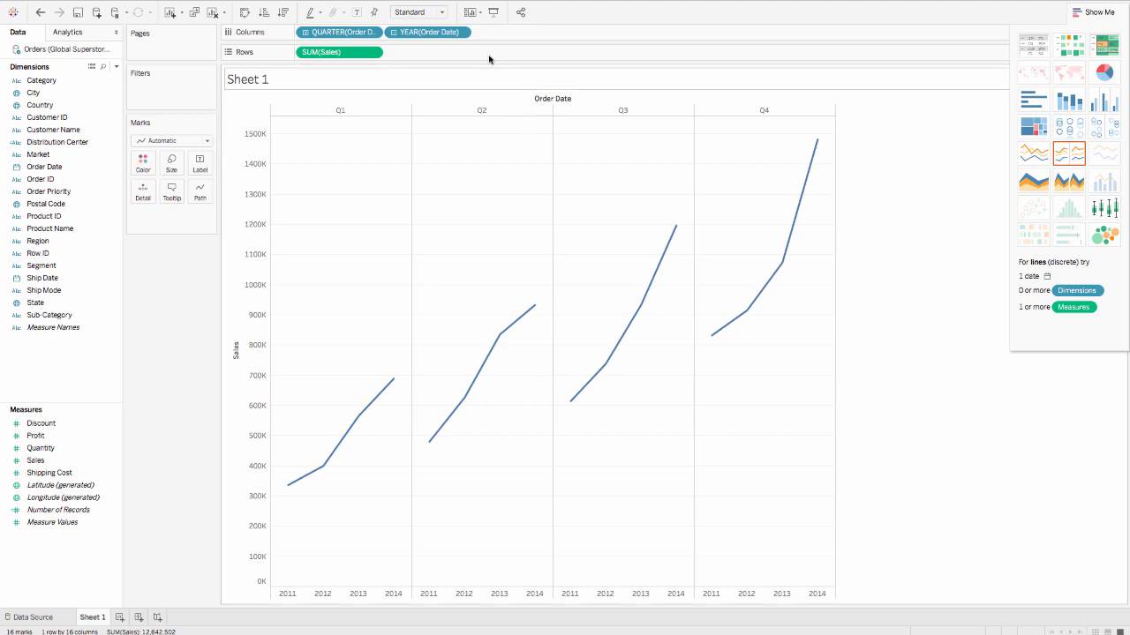
drag(454, 34, 143, 160)
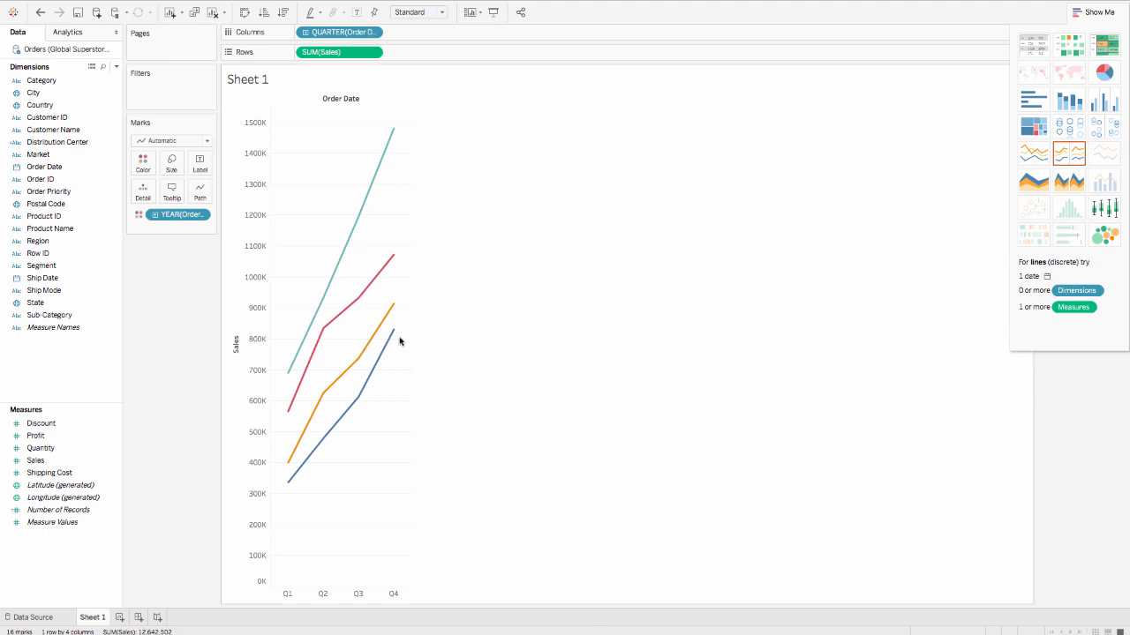
Change the Order Date columns to continuous months
click(373, 34)
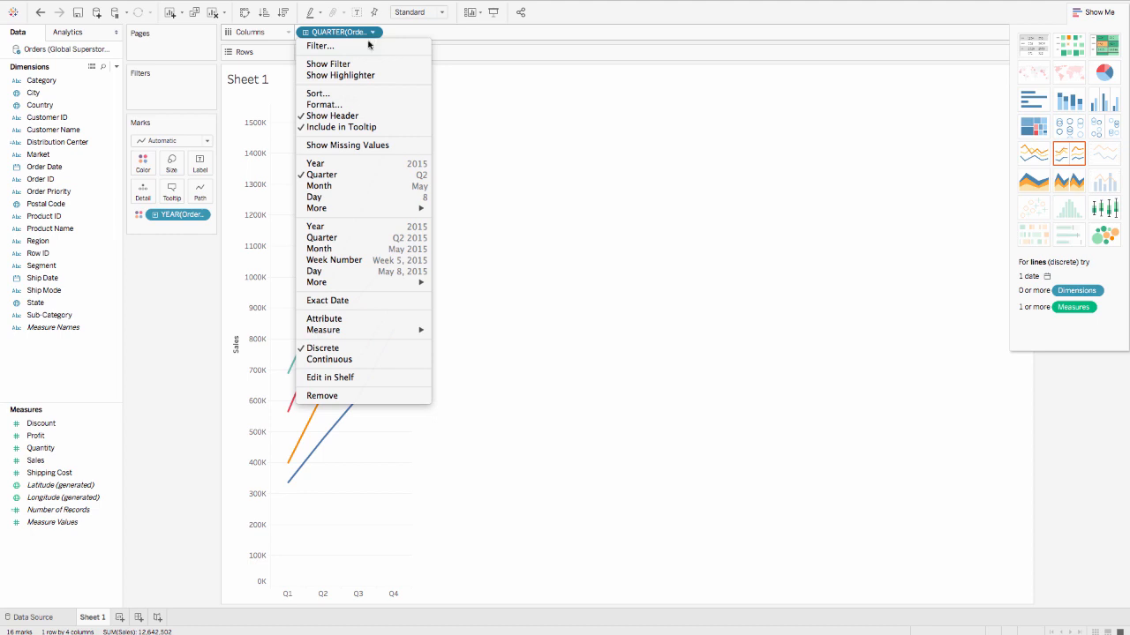
click(332, 250)
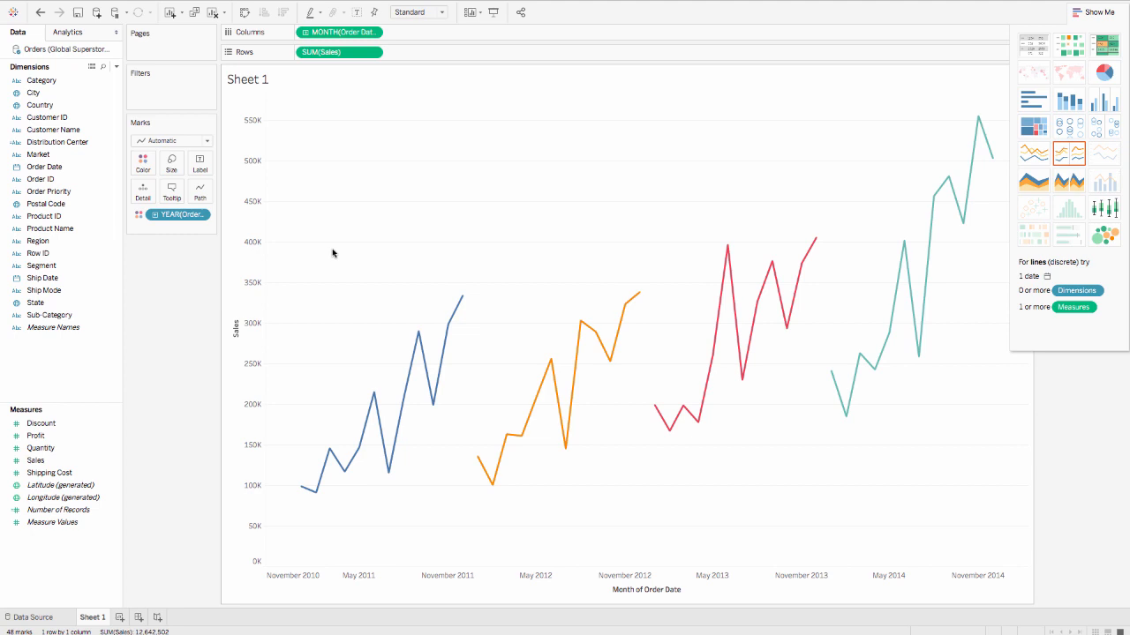
Try aggregating Sales as an average and undo that change
click(373, 53)
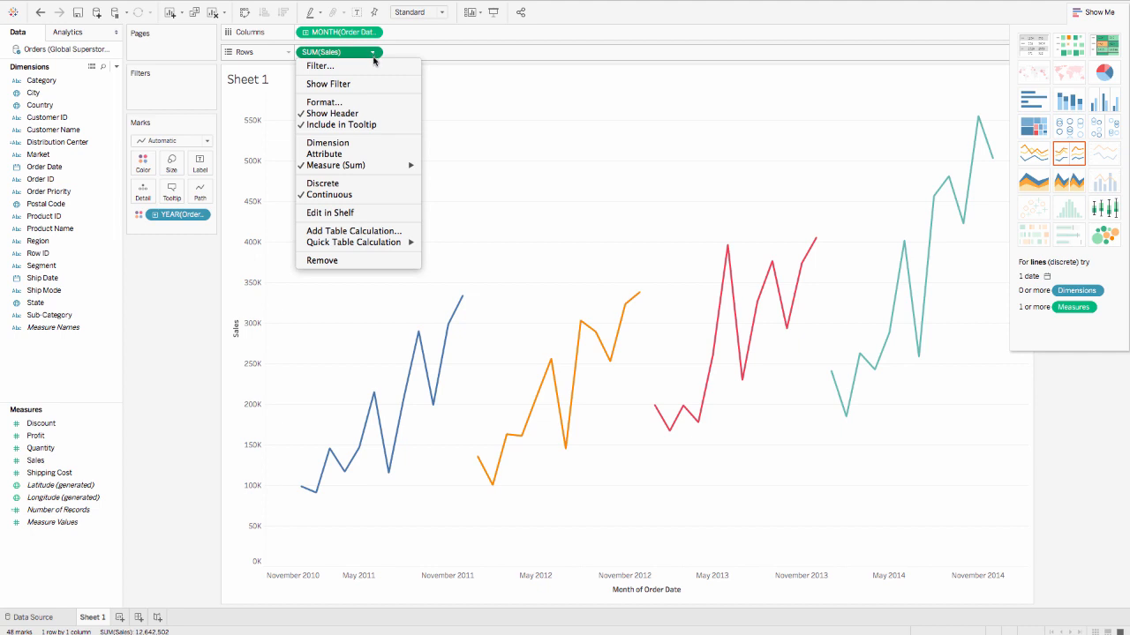
mouse_move(374, 167)
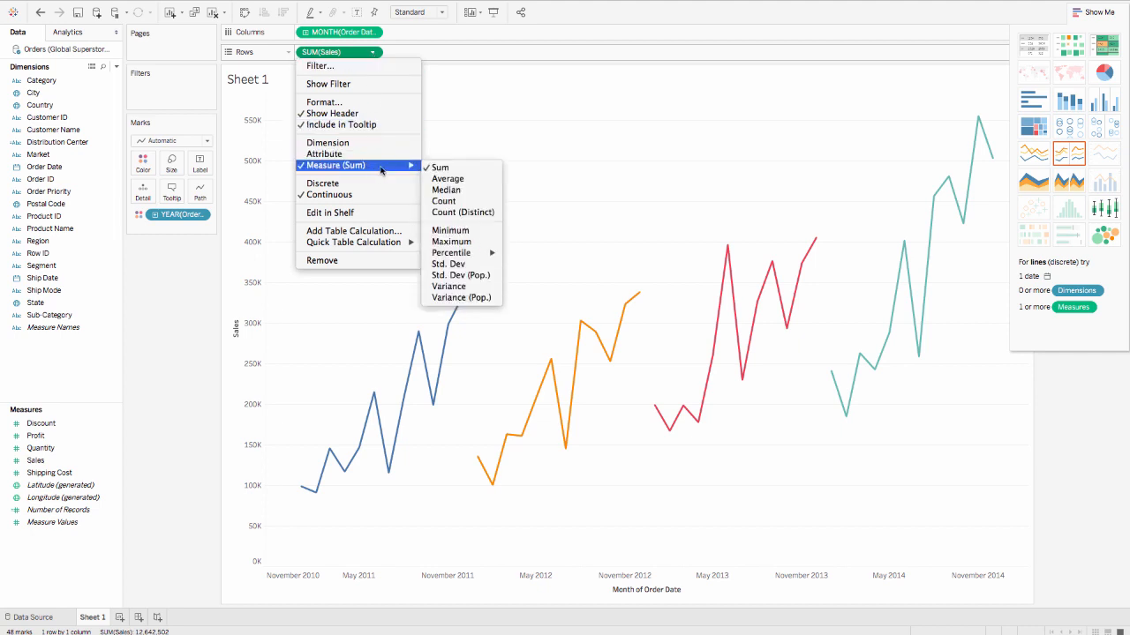
click(447, 180)
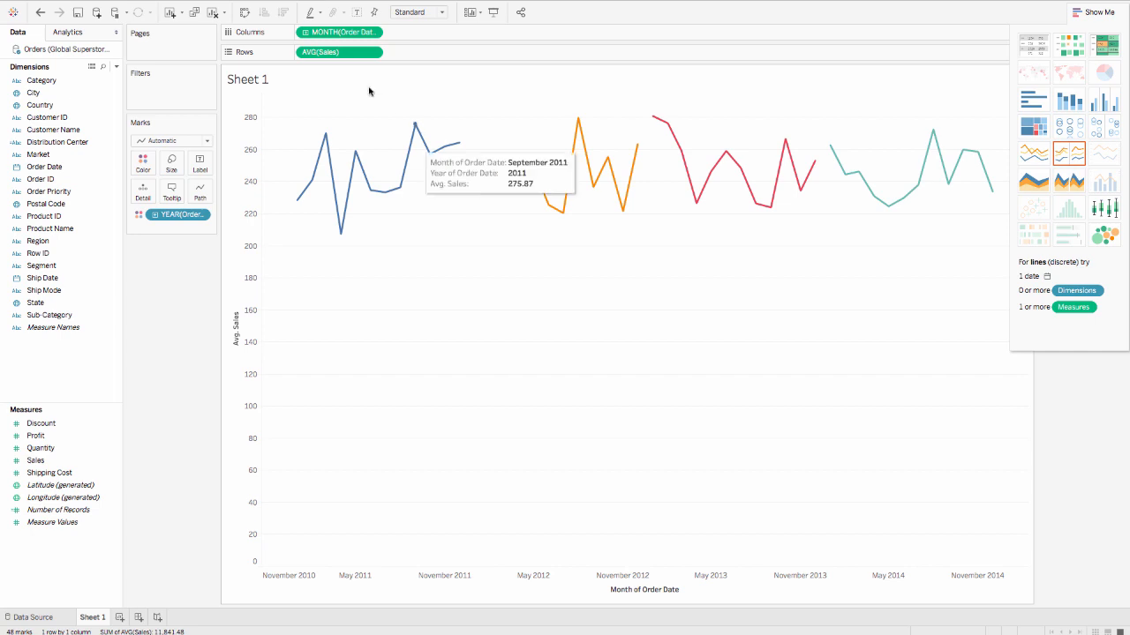
click(40, 12)
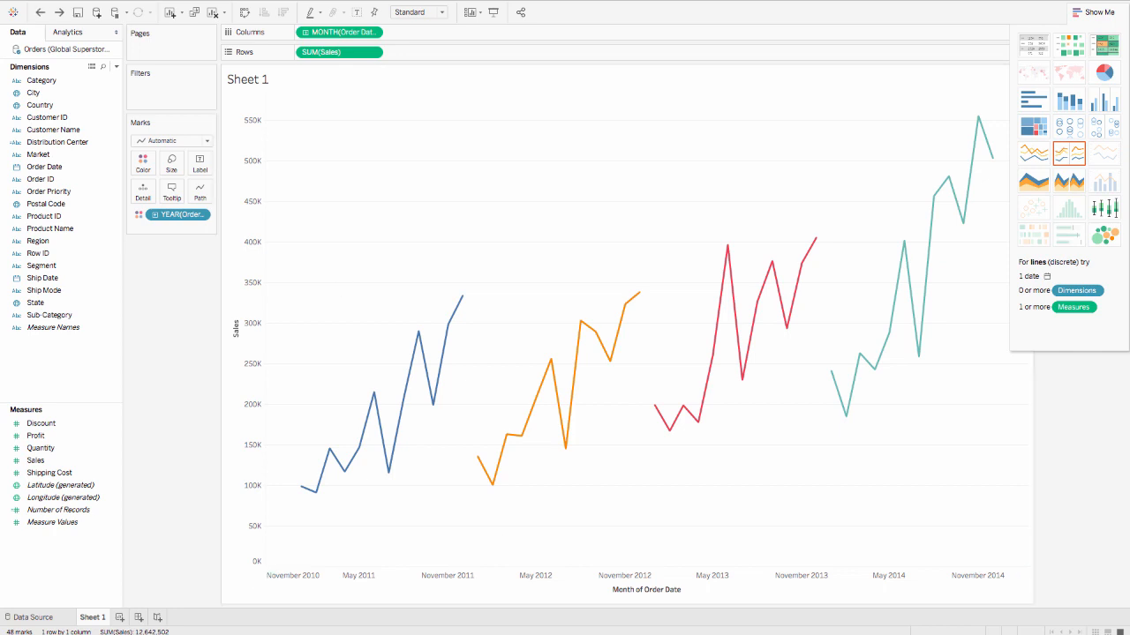
Try the Year Over Year Growth quick table calculation on Sales with the continuous month columns
click(372, 52)
mouse_move(377, 245)
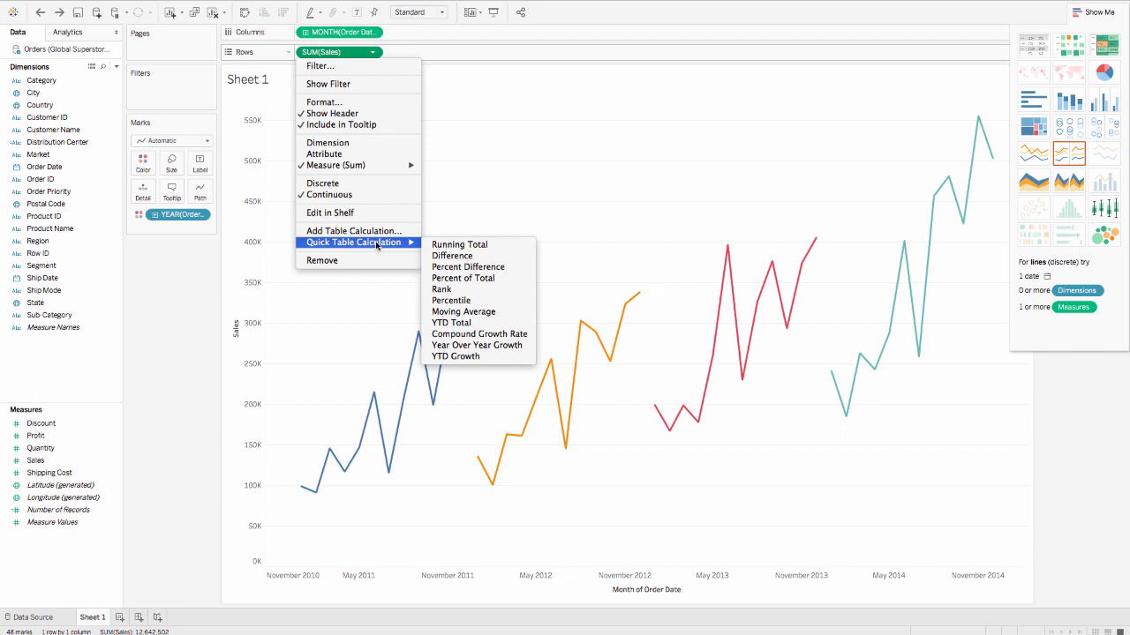
click(471, 350)
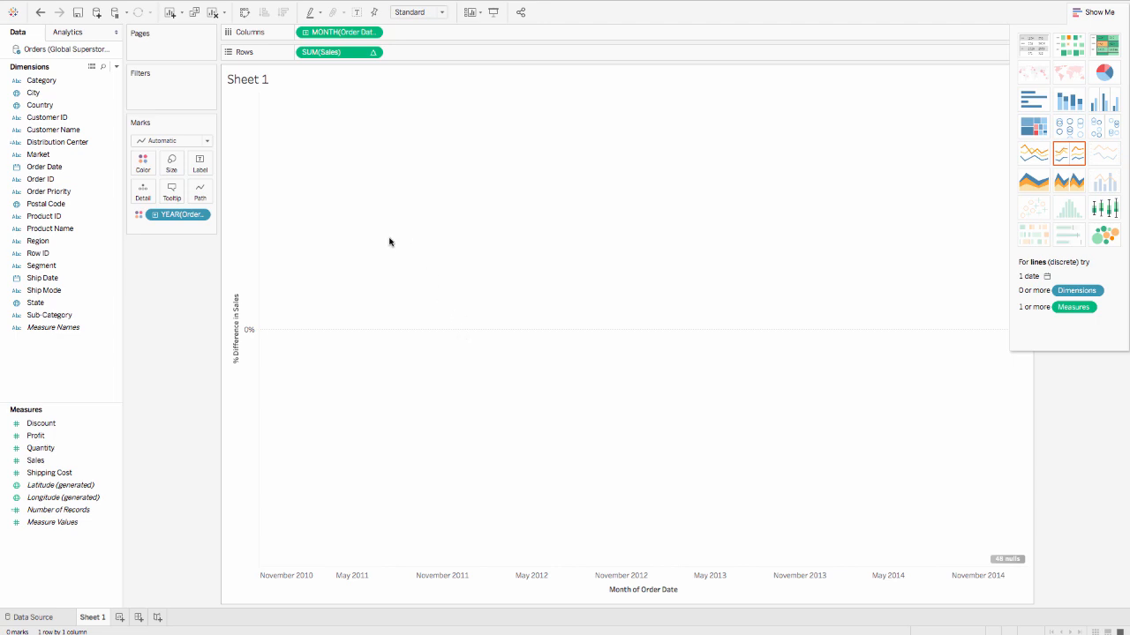
Step through the undo history to restore the quarterly Sales lines colored by year
click(40, 12)
click(40, 12)
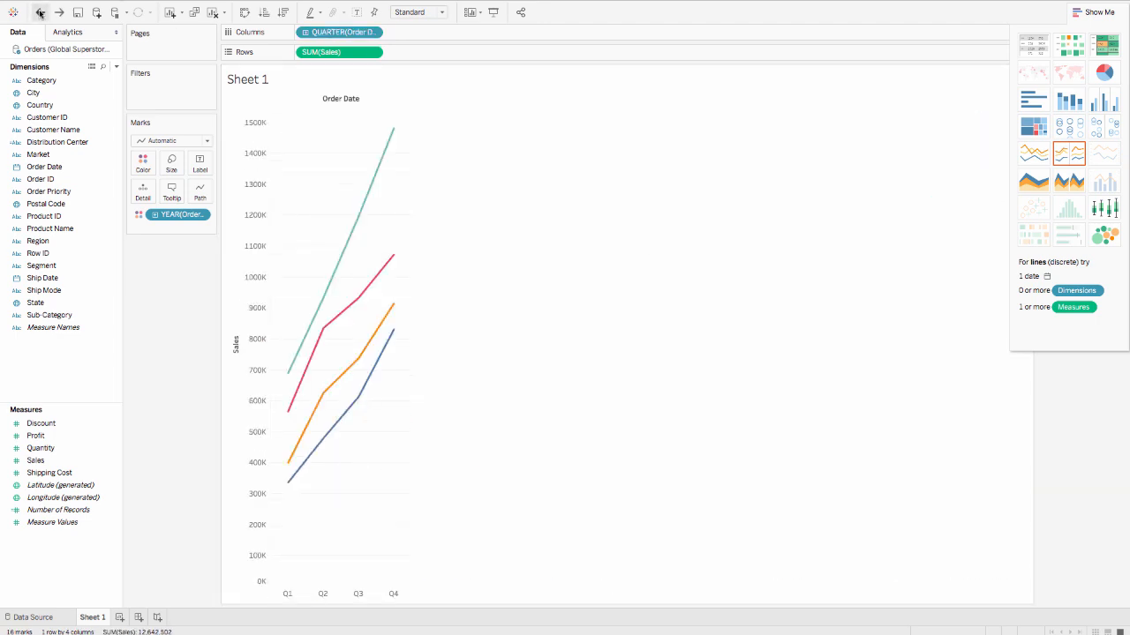
click(40, 12)
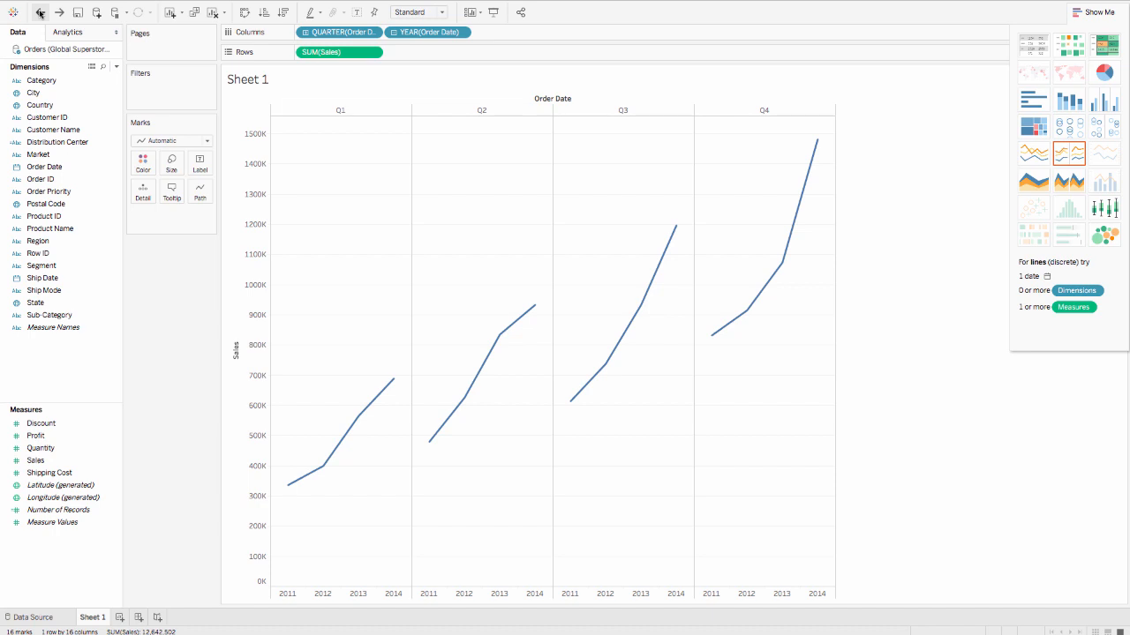
click(40, 12)
click(40, 12)
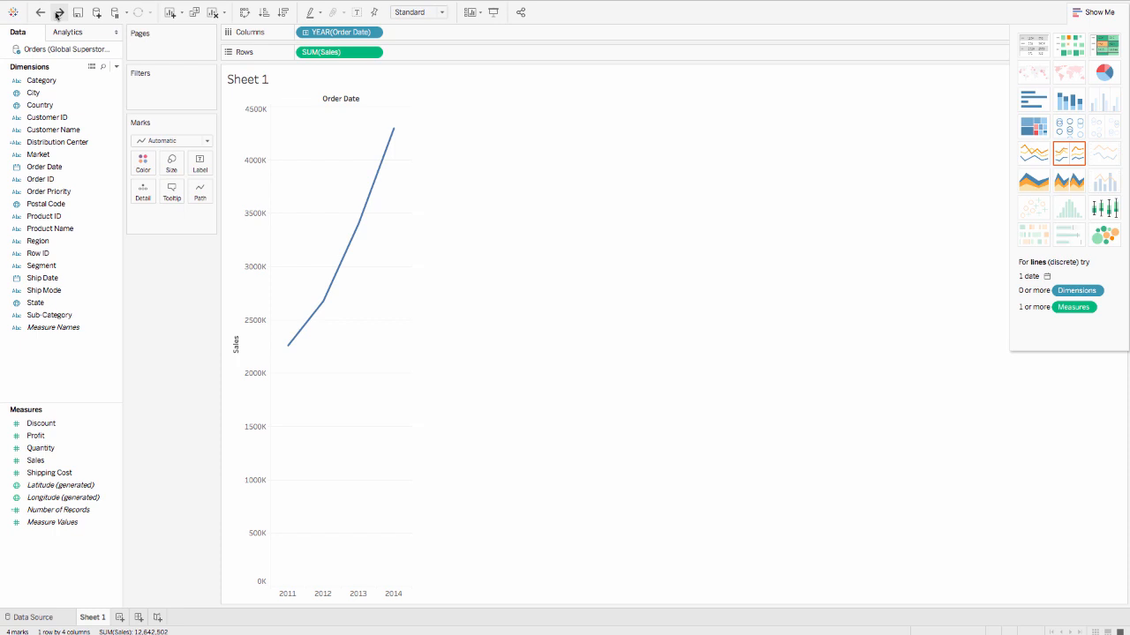
click(58, 13)
click(58, 12)
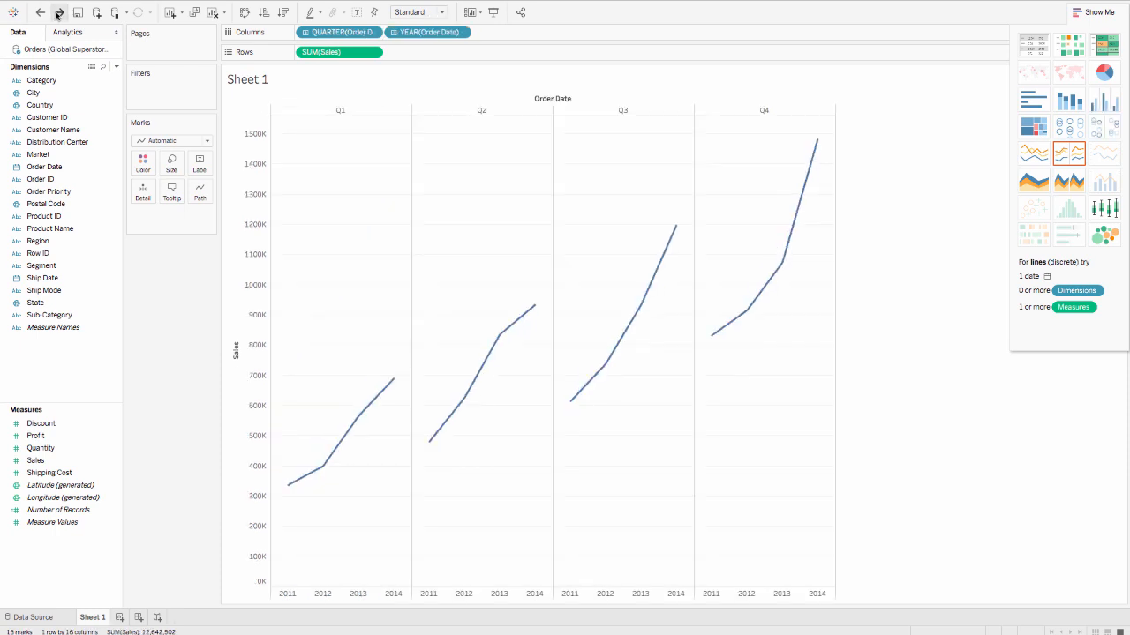
click(58, 13)
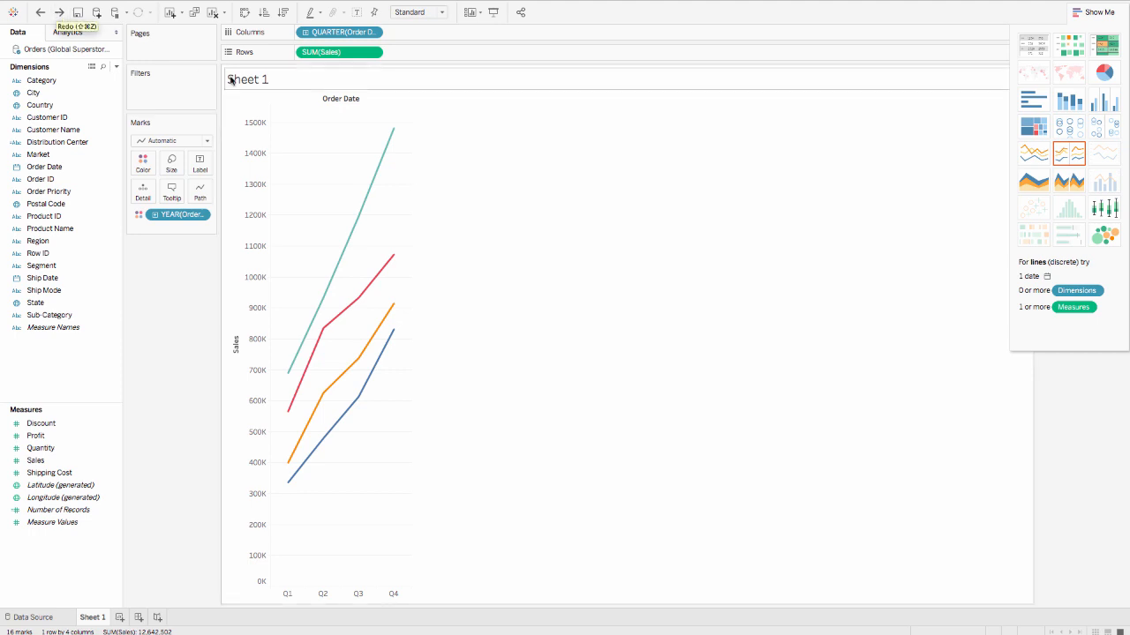
Apply the Year Over Year Growth quick table calculation to Sales and change Order Date to discrete months
click(374, 53)
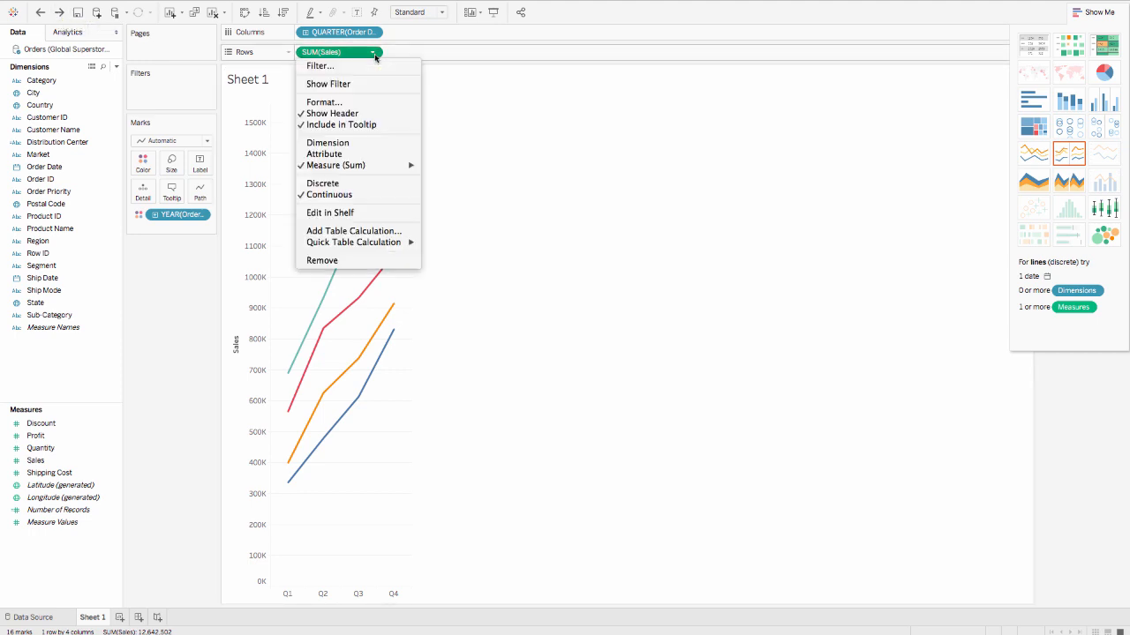
mouse_move(389, 241)
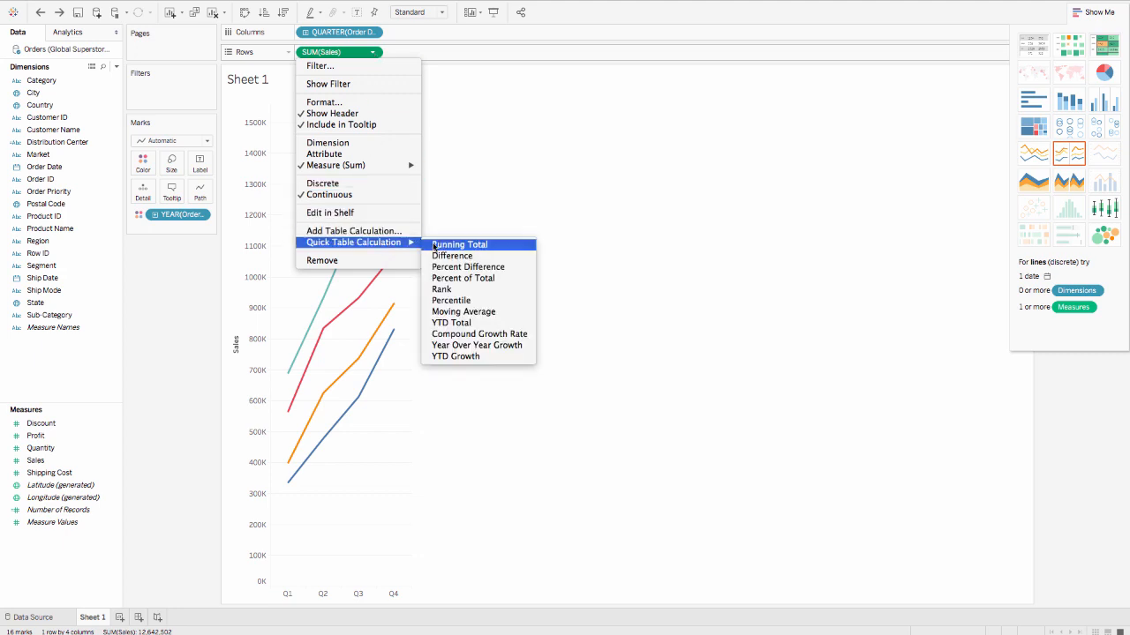
click(448, 347)
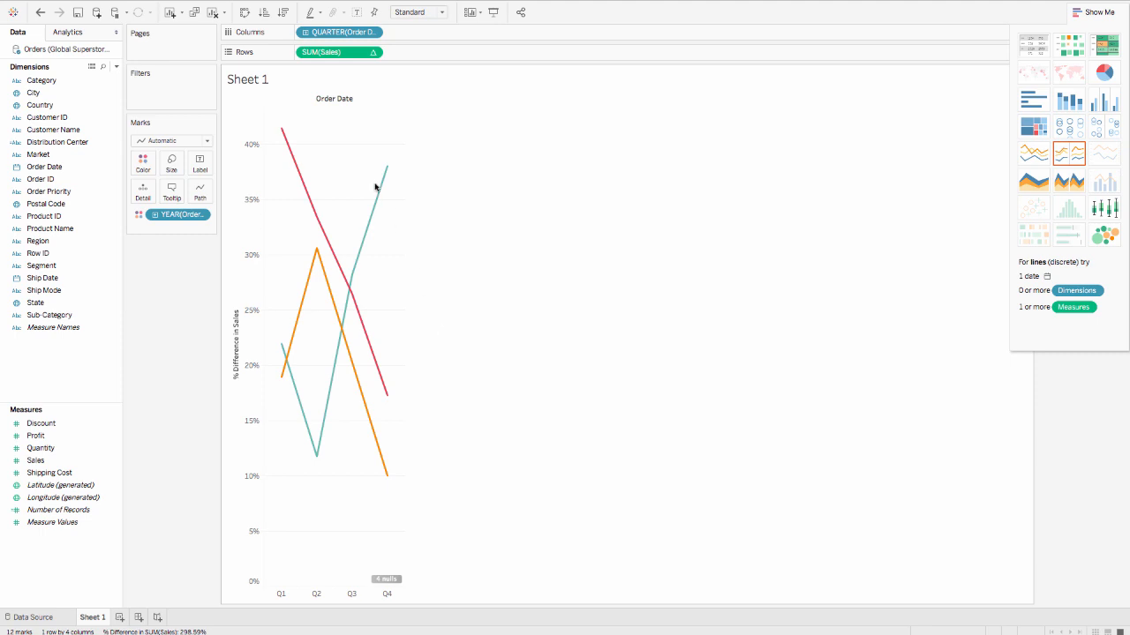
click(372, 31)
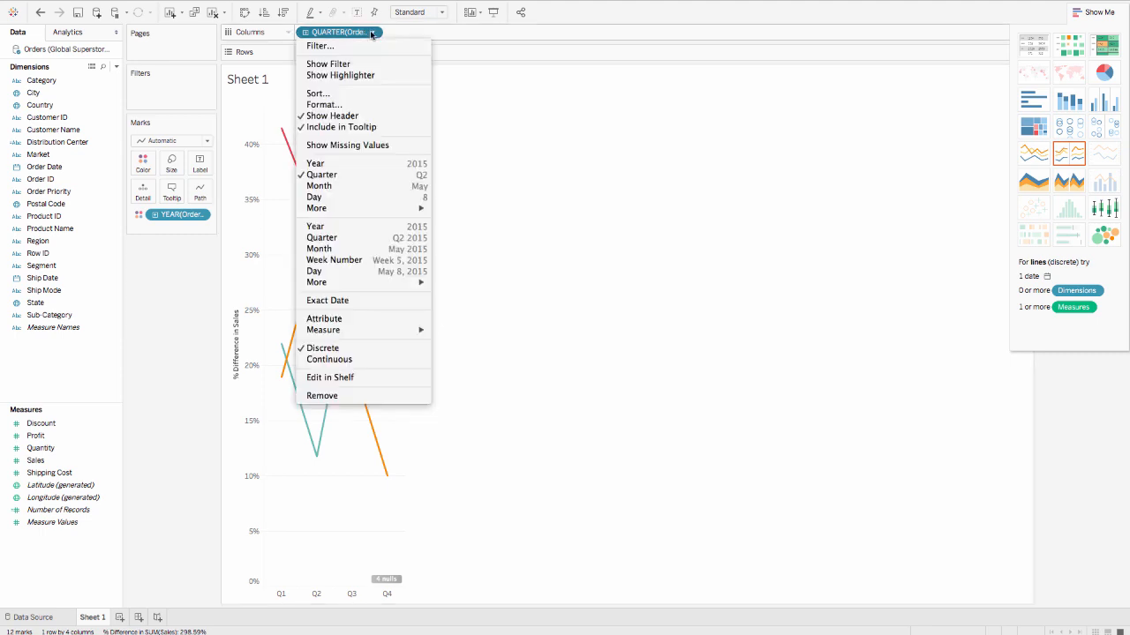
click(359, 185)
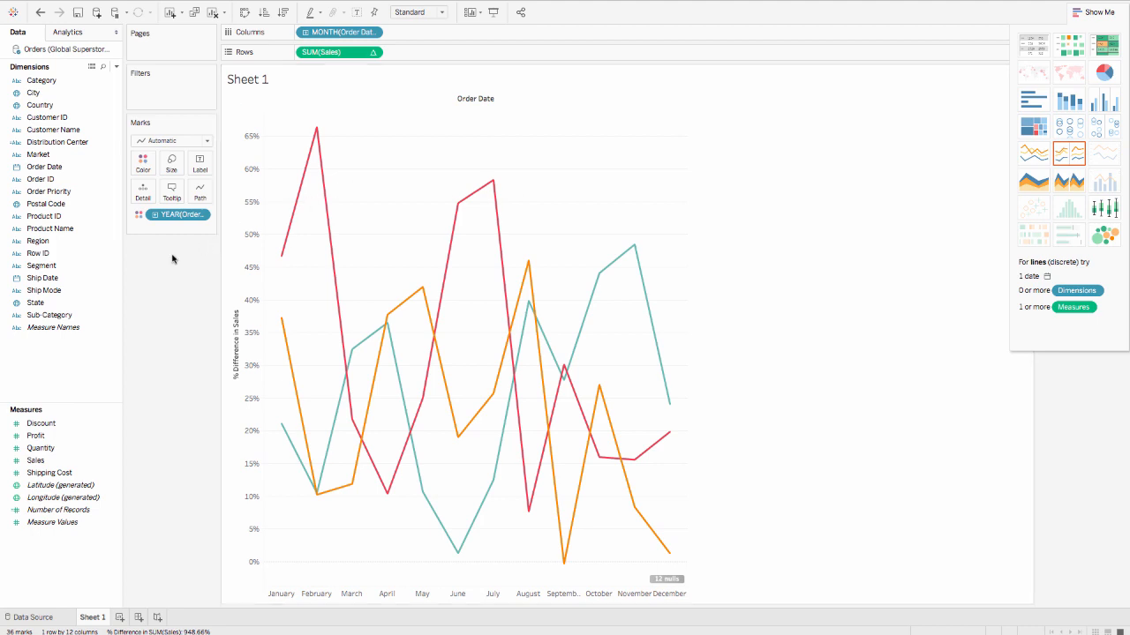
Add a plain Sales measure to the rows and move the year-over-year growth calculation into the tooltip
click(37, 460)
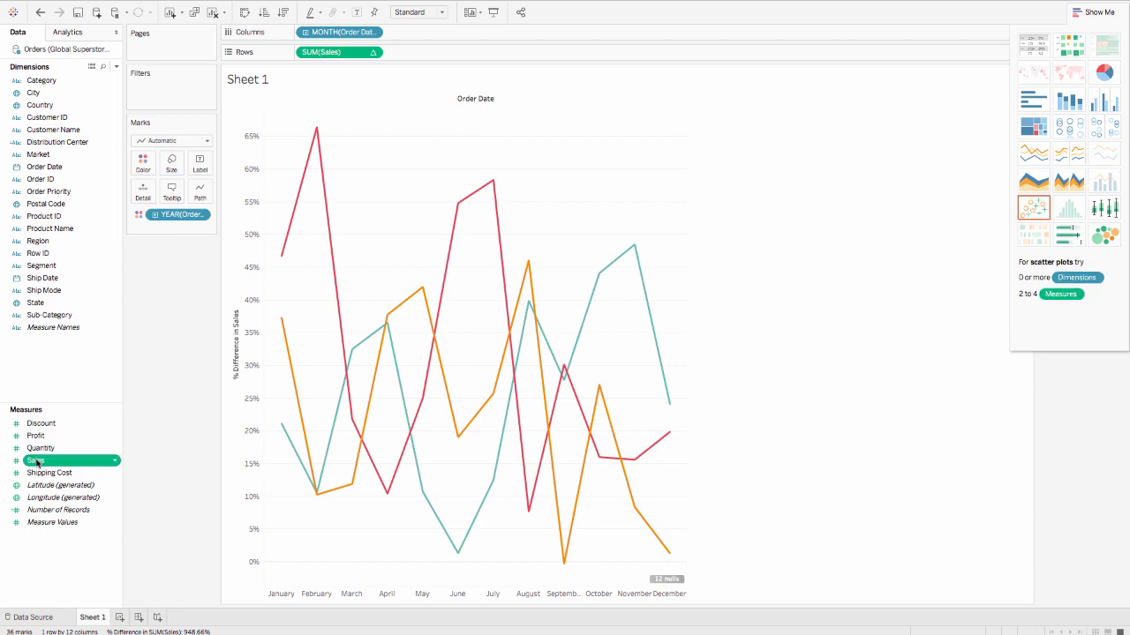
drag(36, 461, 425, 55)
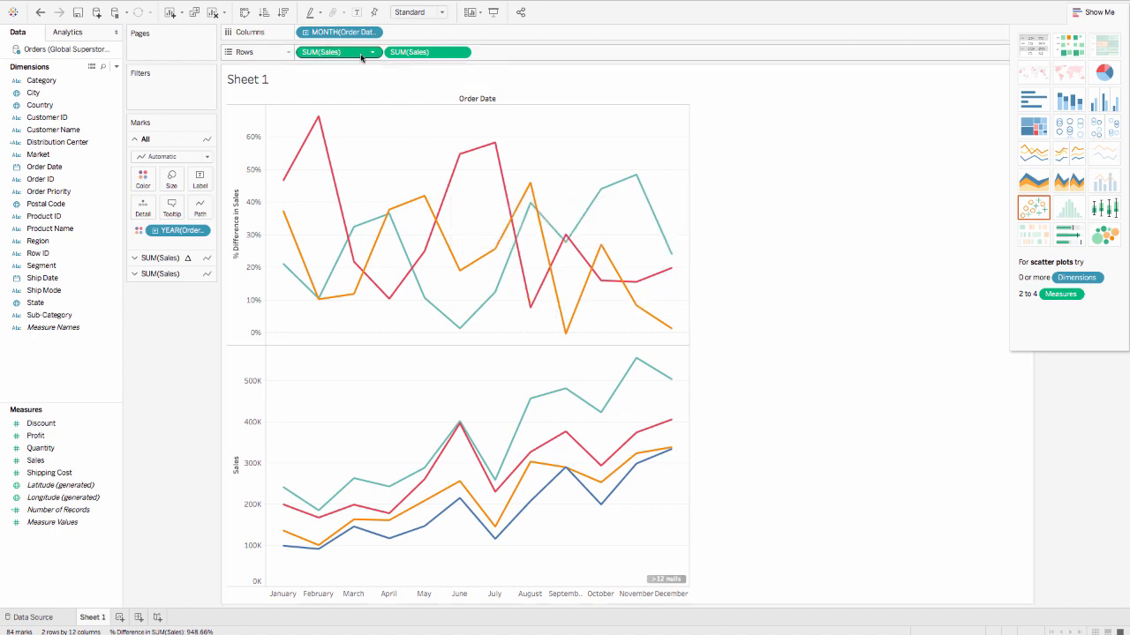
drag(361, 57, 175, 210)
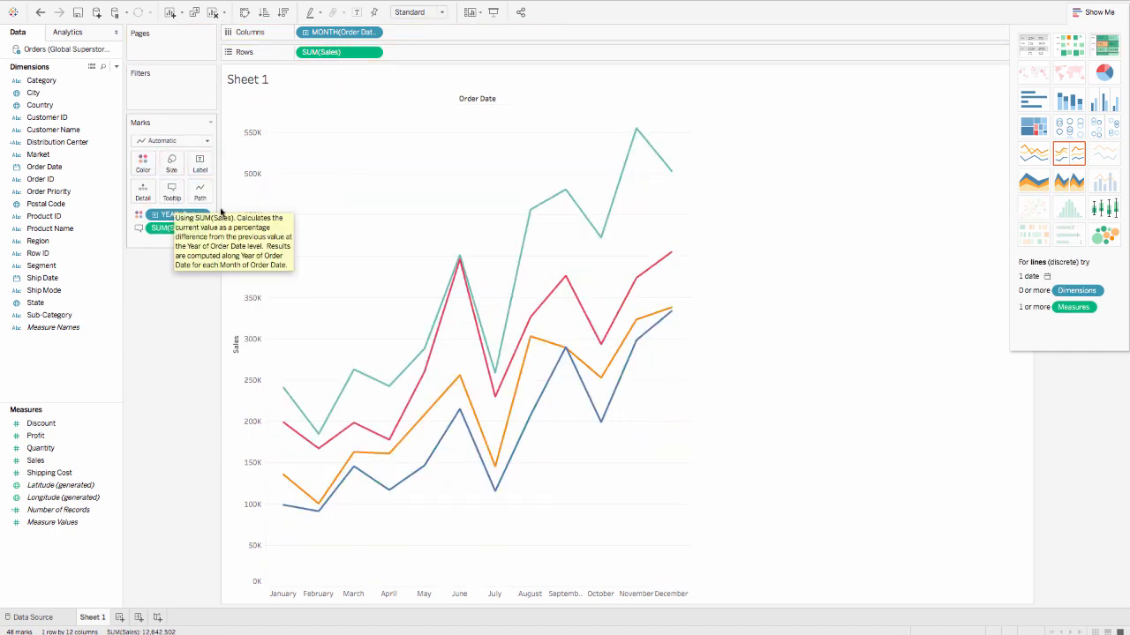
mouse_move(459, 262)
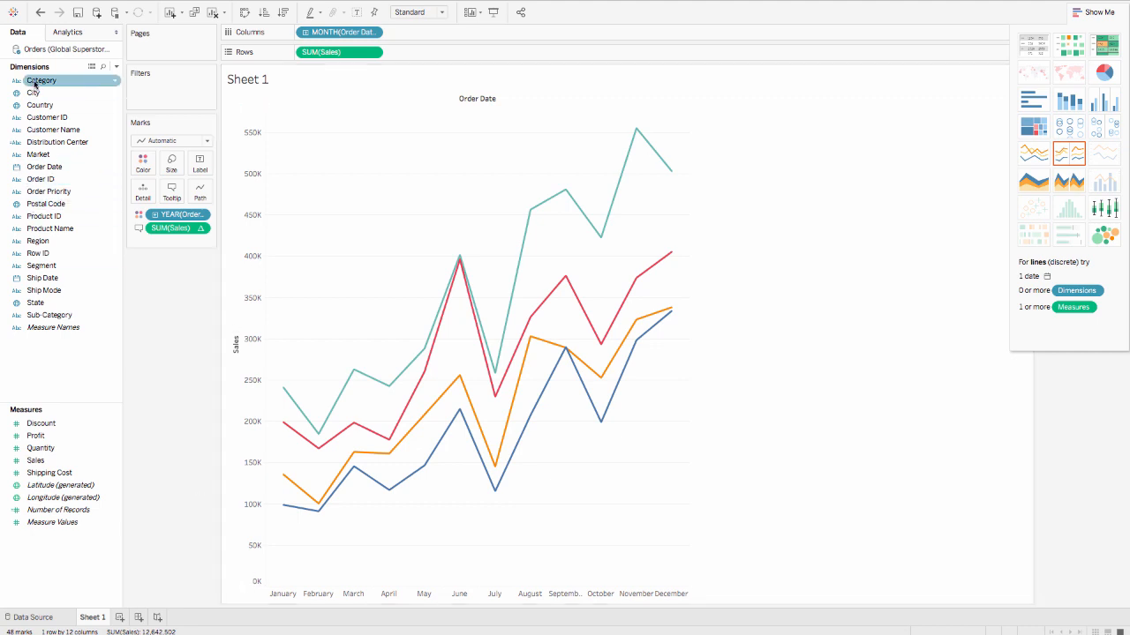
Split the monthly Sales lines into one row per Category
drag(35, 81, 406, 55)
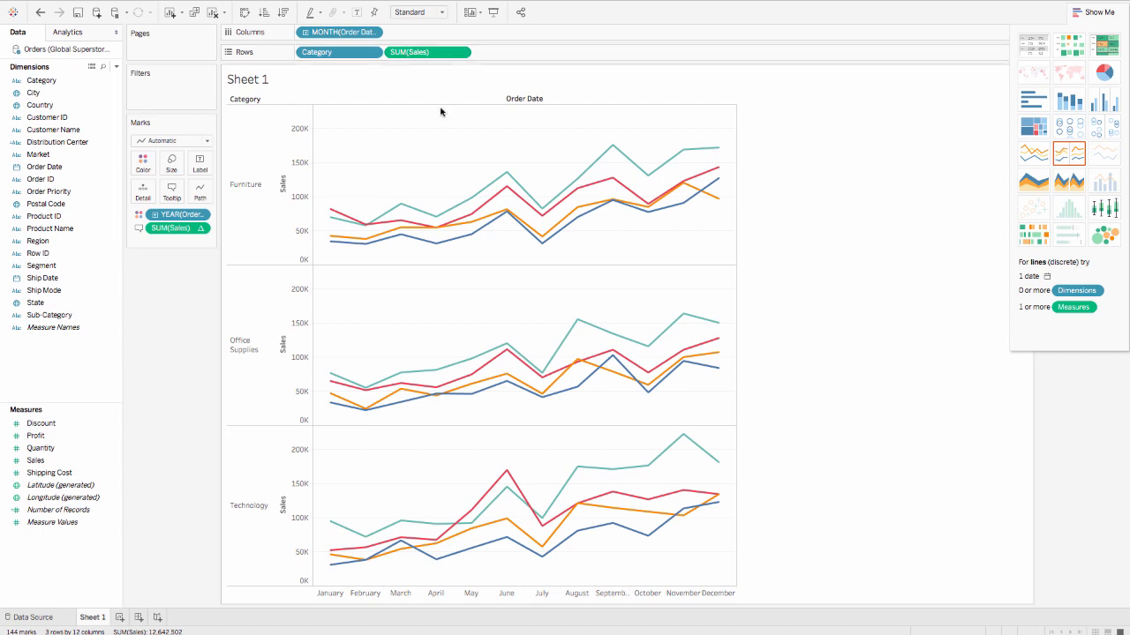
mouse_move(496, 211)
mouse_move(576, 327)
Add an area annotation at the Office Supplies August peak reading "This is our annual back to school sale"
right_click(578, 303)
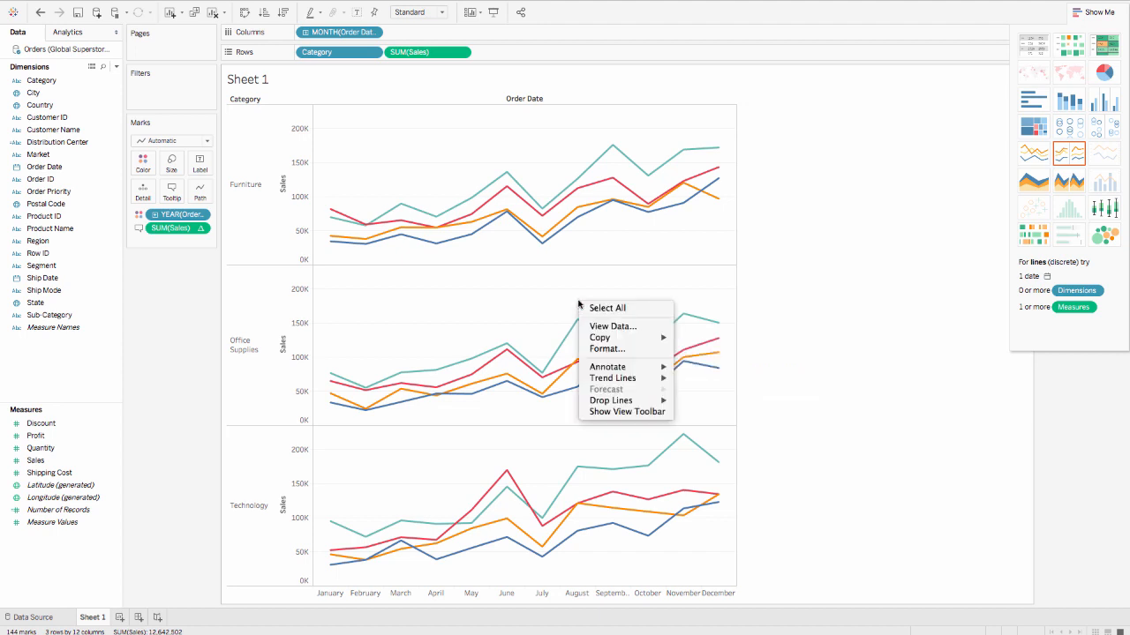
mouse_move(591, 367)
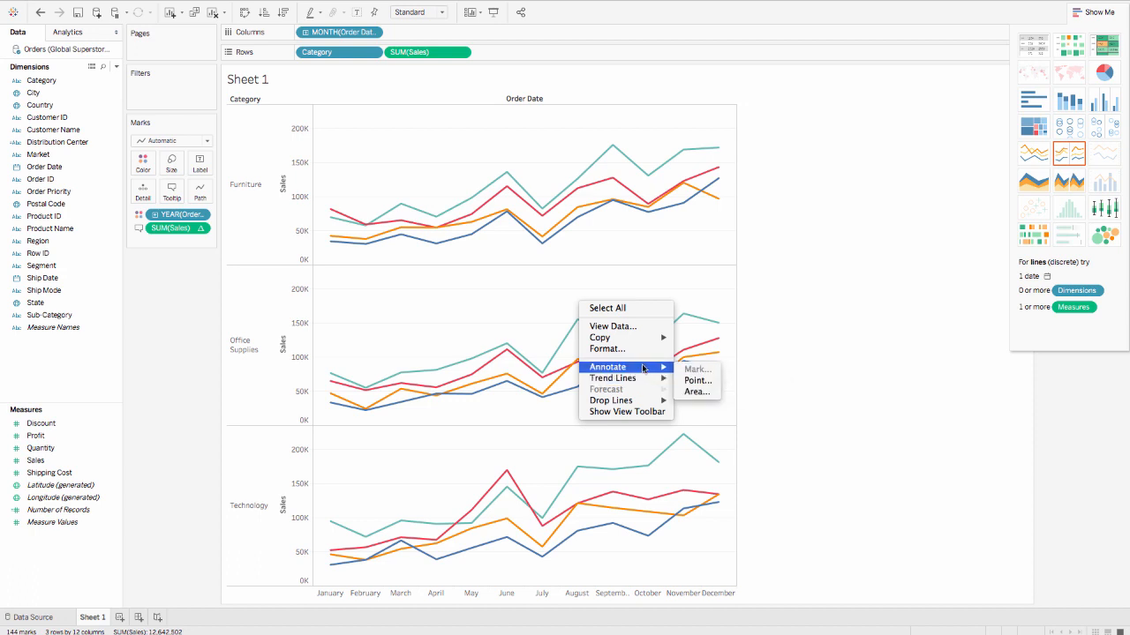
click(688, 392)
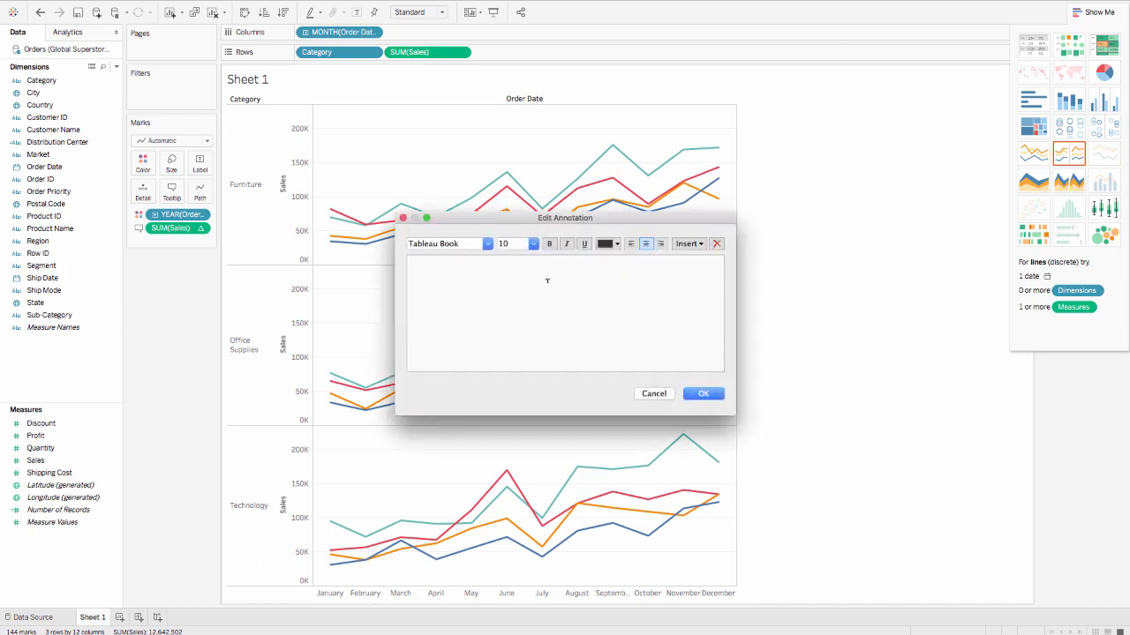
text(This is our annual back to school sale)
click(705, 393)
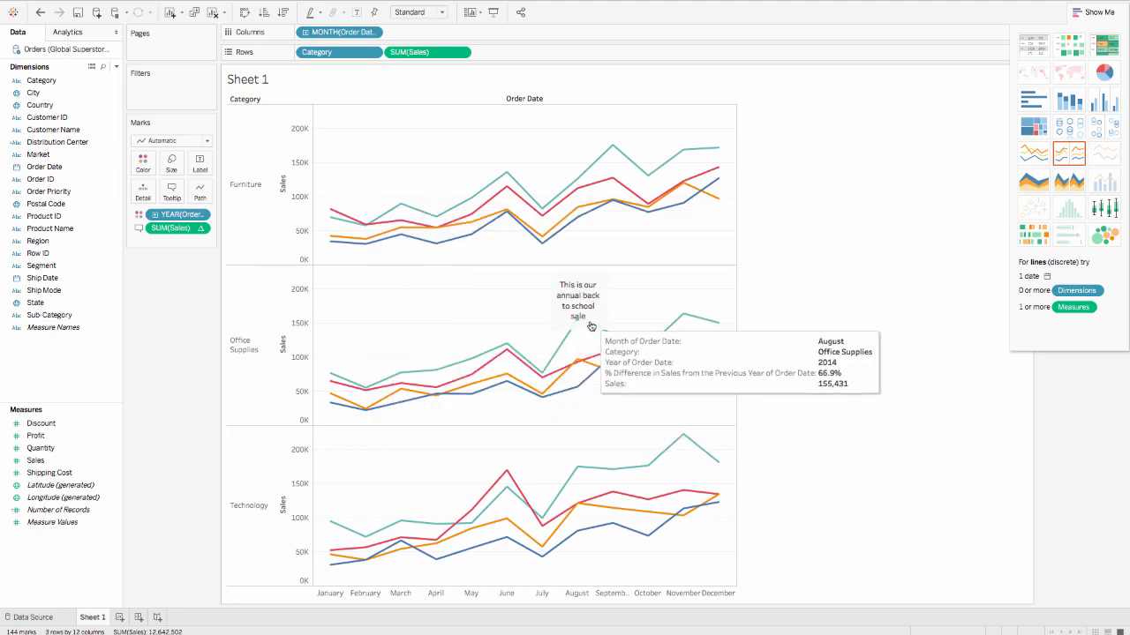
Reduce the shading opacity of the back to school sale annotation to 41%
click(581, 306)
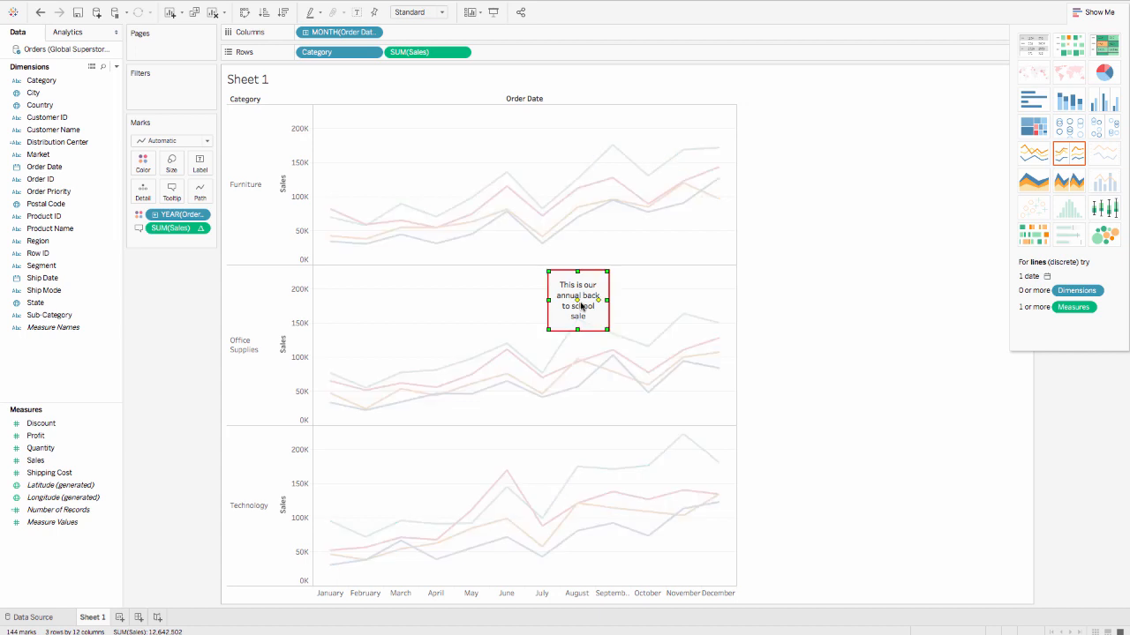
right_click(581, 307)
click(588, 320)
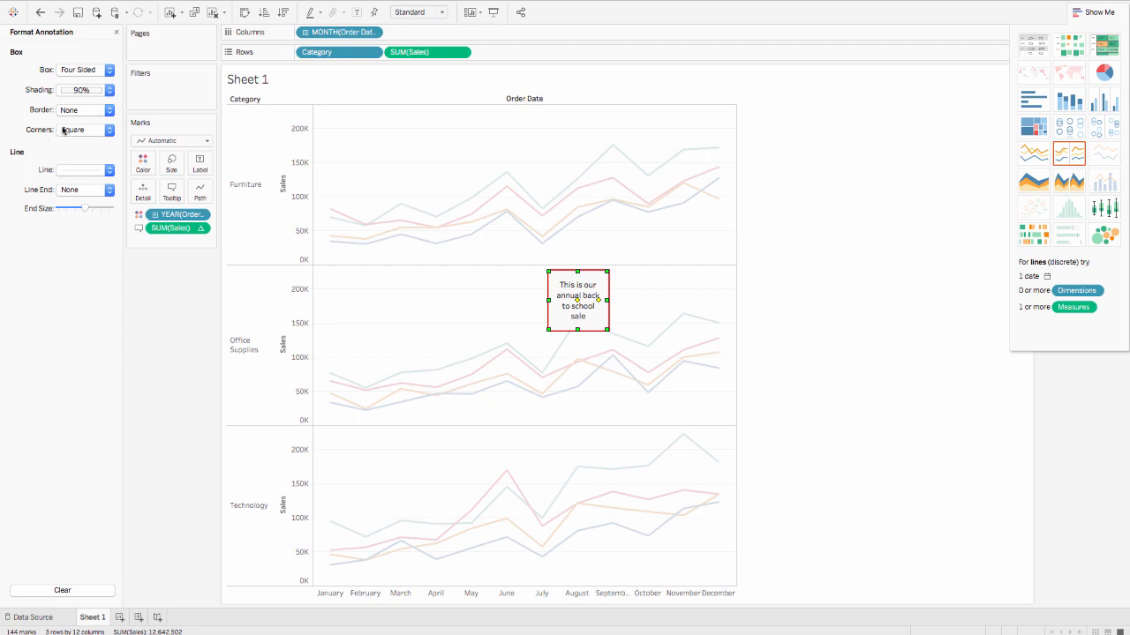
click(108, 92)
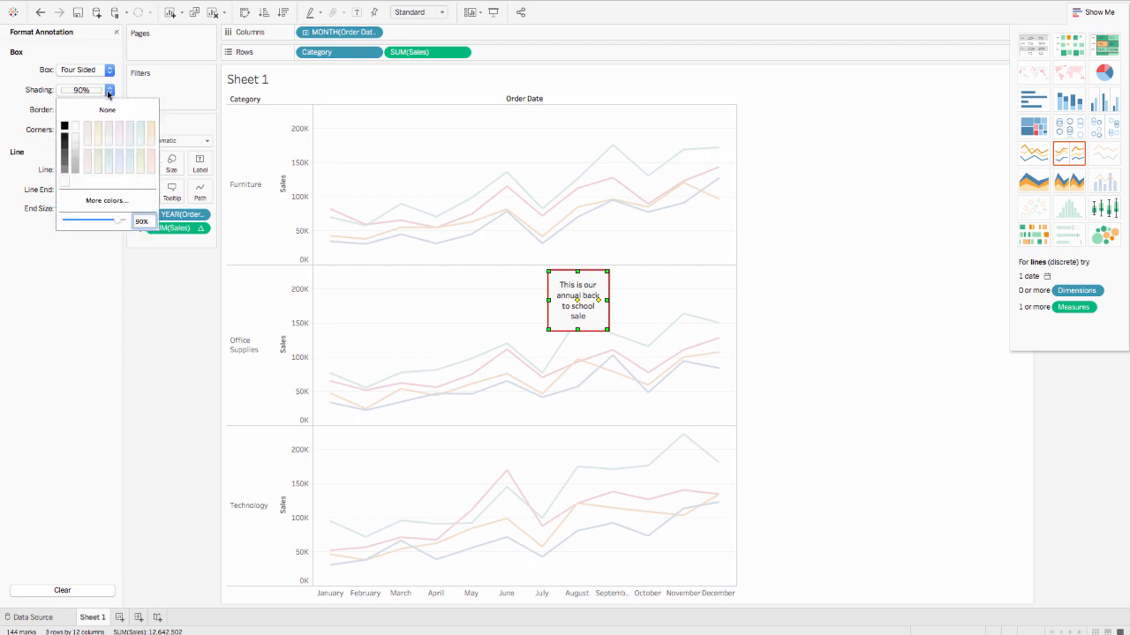
mouse_move(107, 225)
mouse_down()
mouse_move(83, 221)
mouse_move(133, 225)
mouse_move(88, 221)
mouse_up()
click(513, 319)
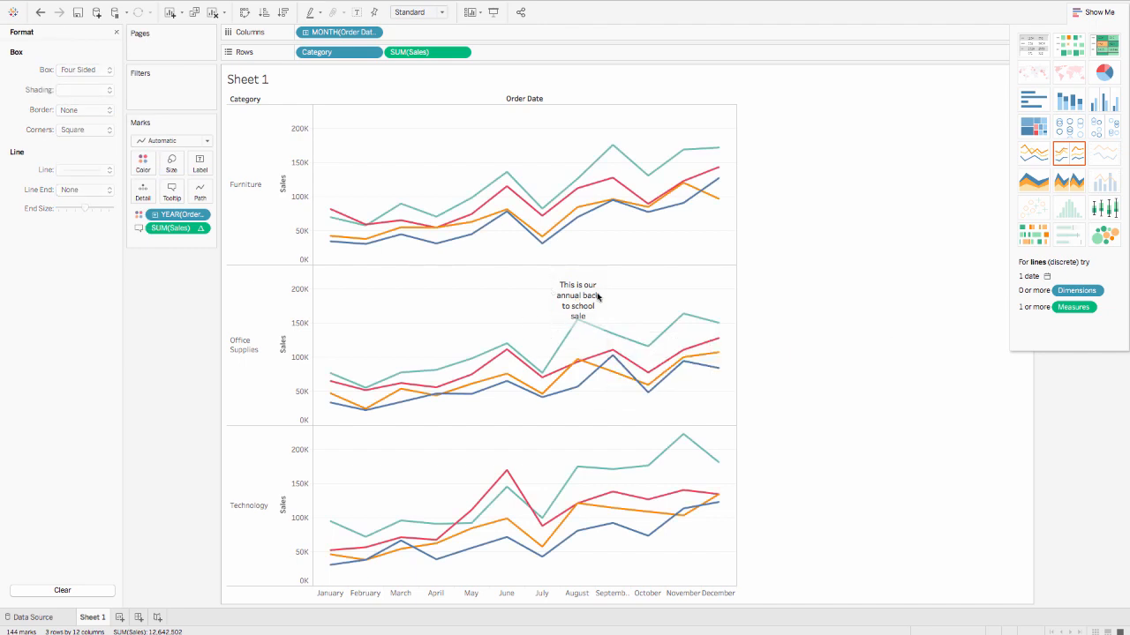
Move the back to school annotation slightly up so it sits clear of the Office Supplies August peak
mouse_move(585, 329)
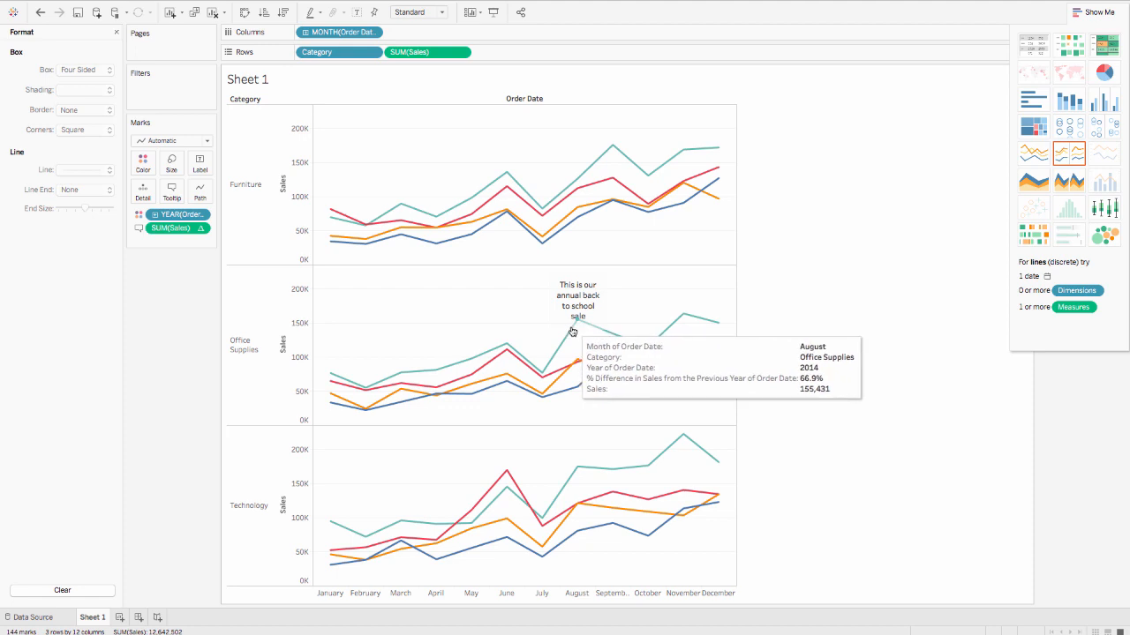
click(571, 303)
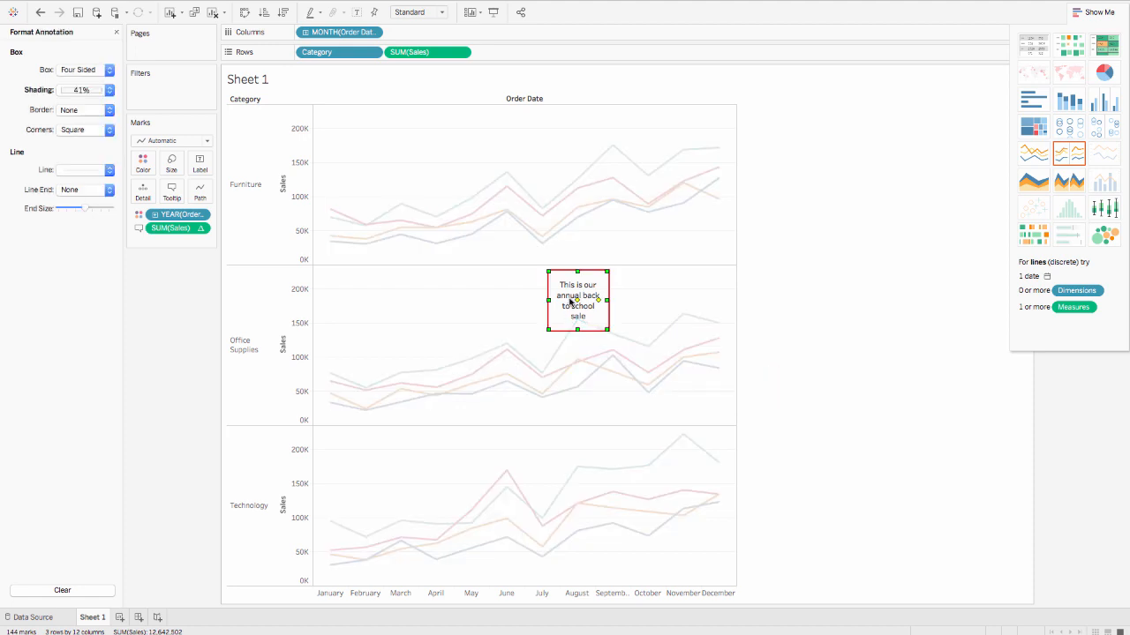
drag(570, 300, 570, 297)
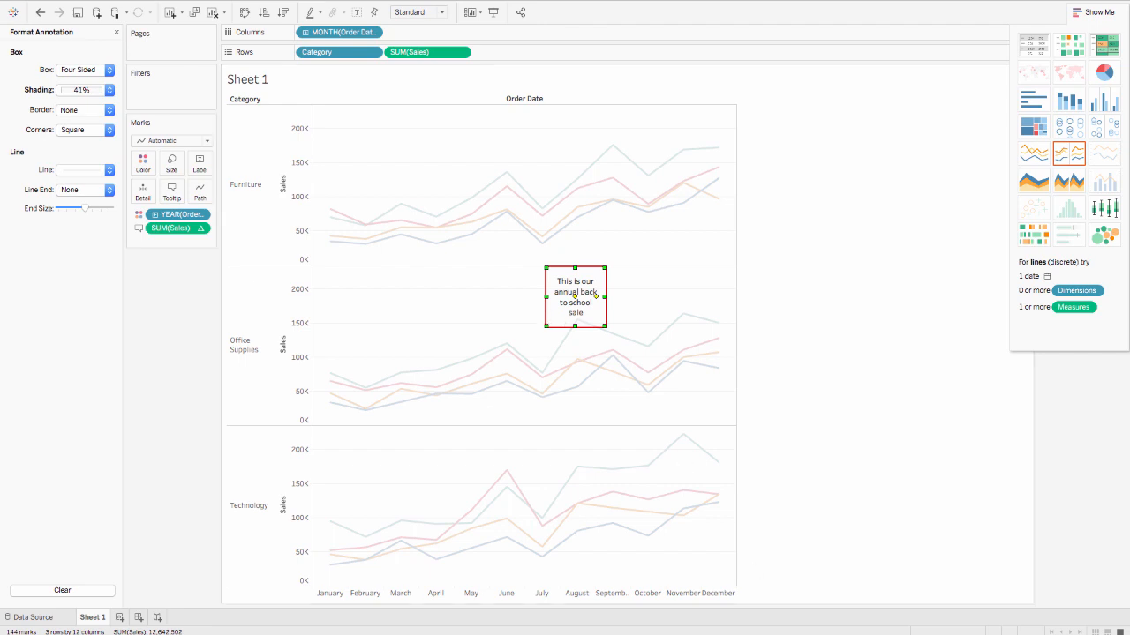
click(739, 378)
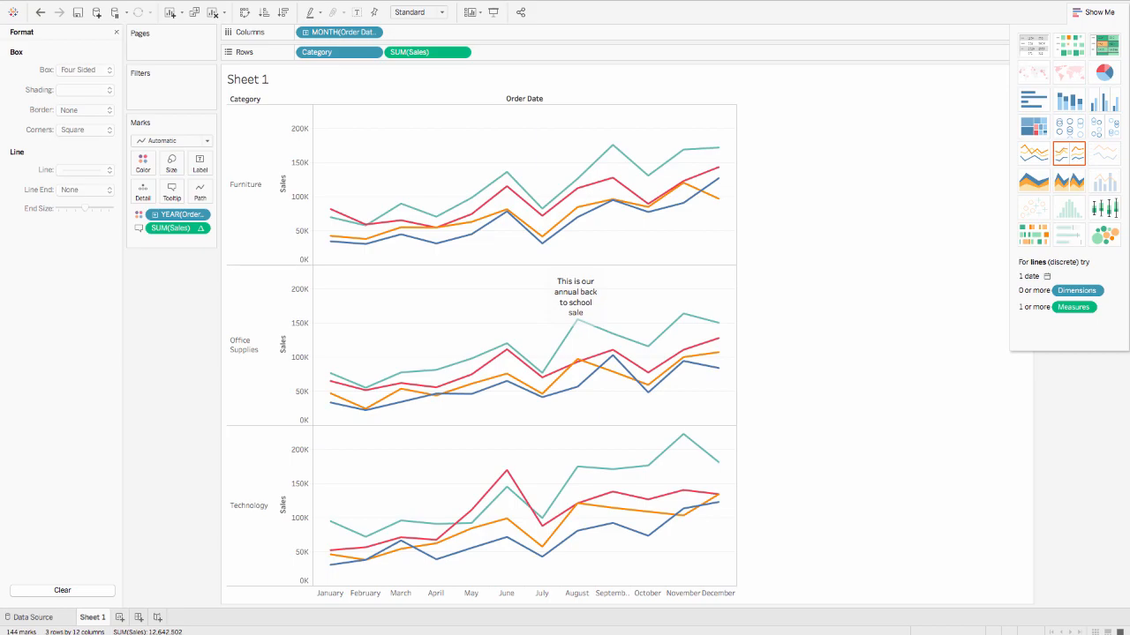
Switch to the tutorial document and review the instructions under "A new visualization" before returning to the Tableau worksheet
key(super+Tab)
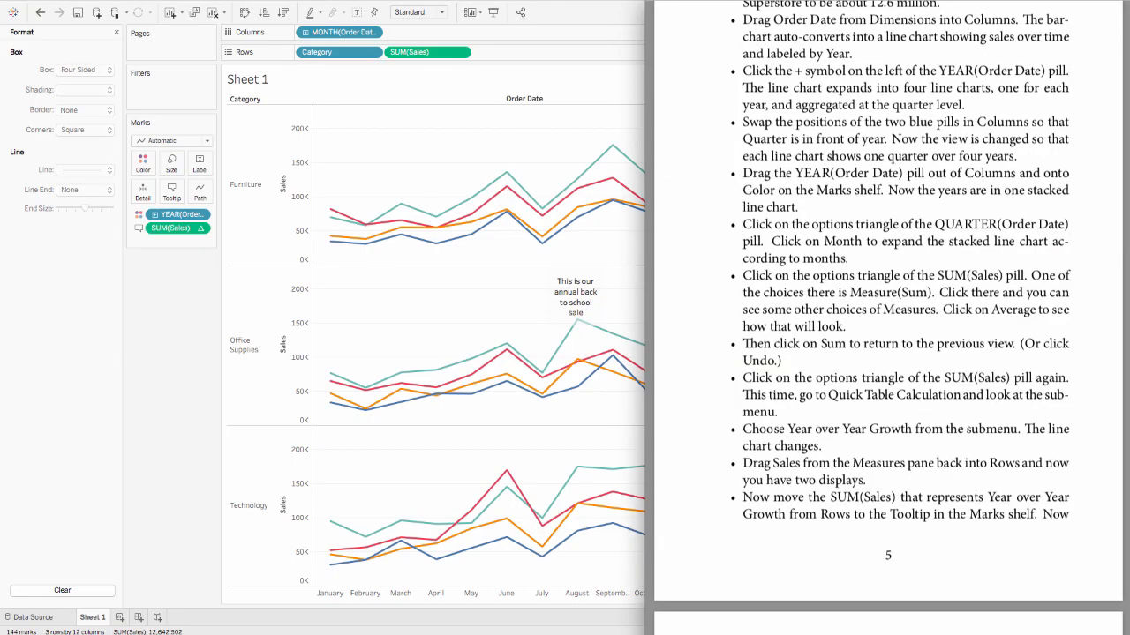
scroll(888, 318, down, 20)
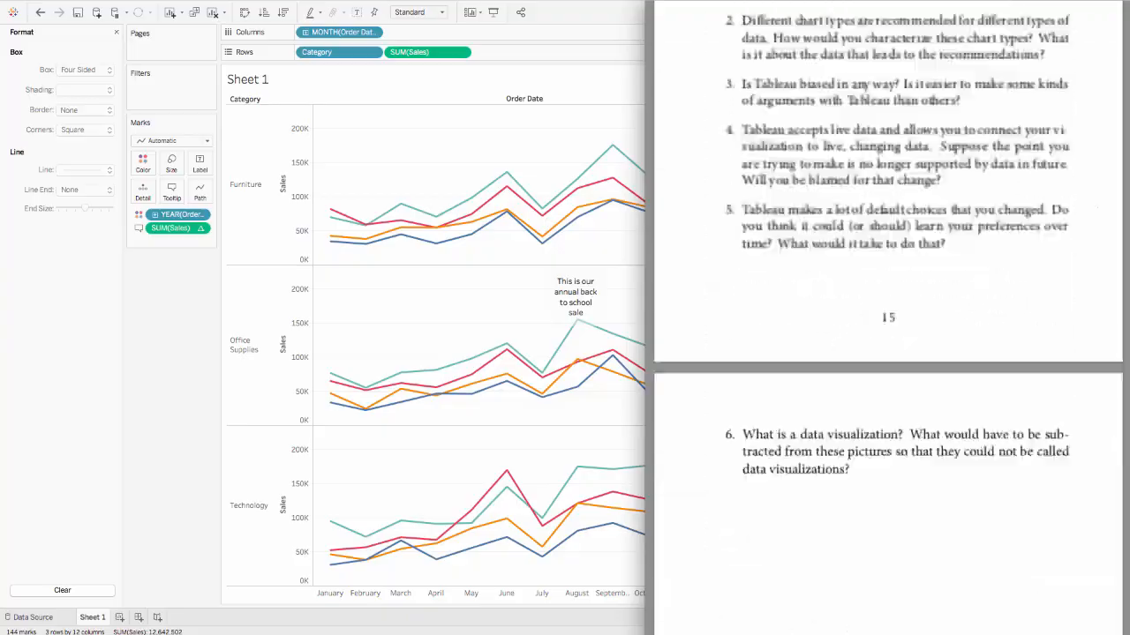
scroll(888, 318, up, 20)
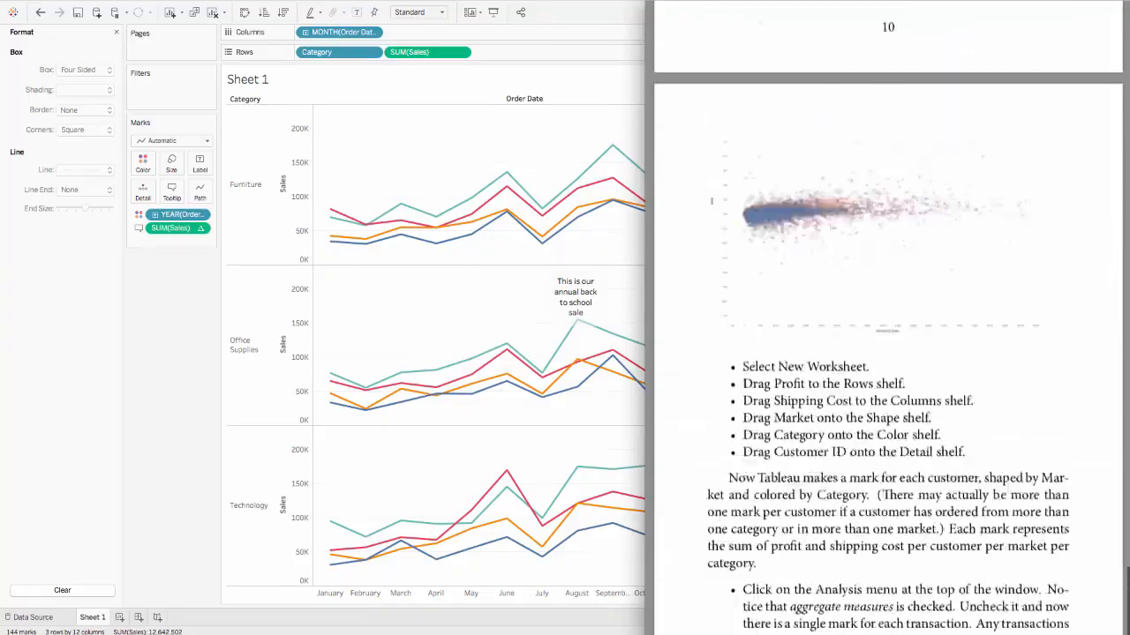
scroll(888, 318, up, 10)
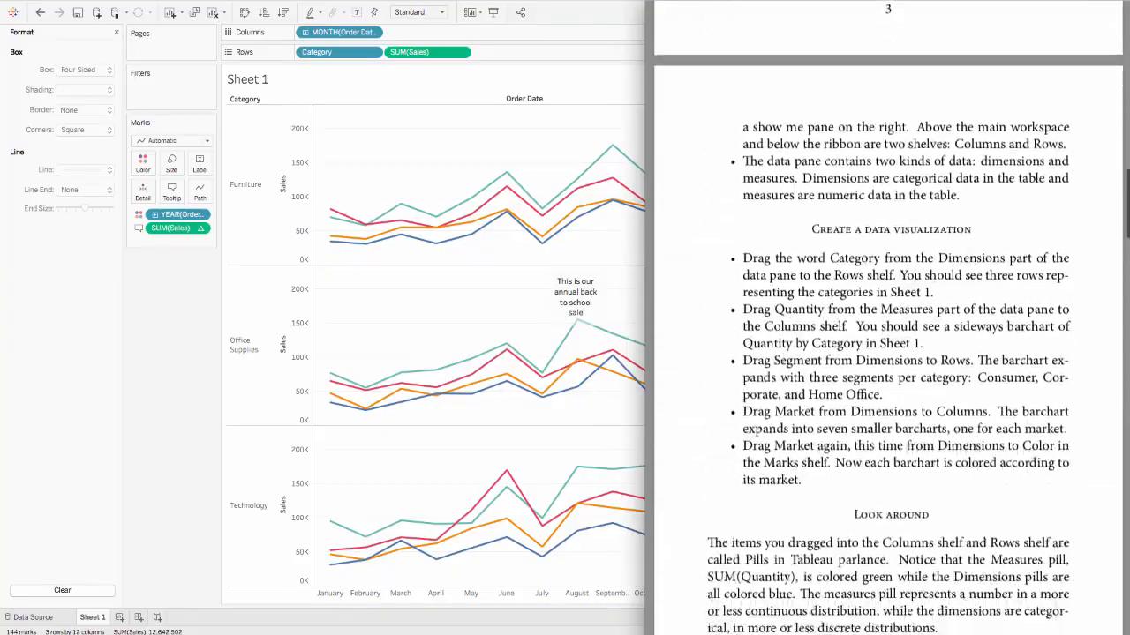
scroll(888, 318, down, 8)
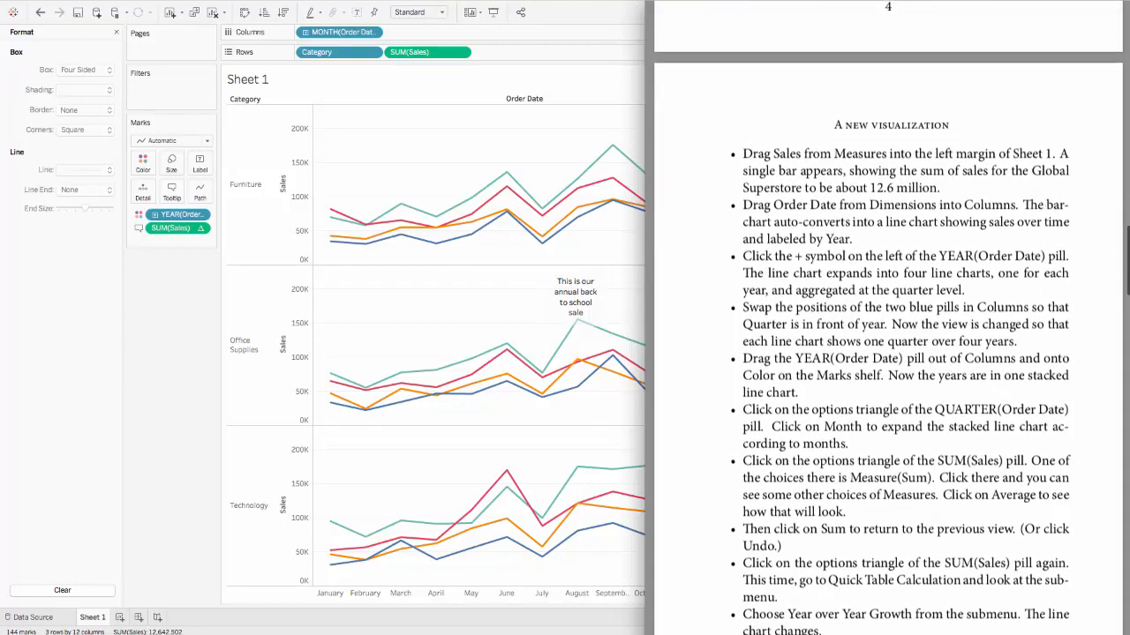
scroll(888, 318, down, 1)
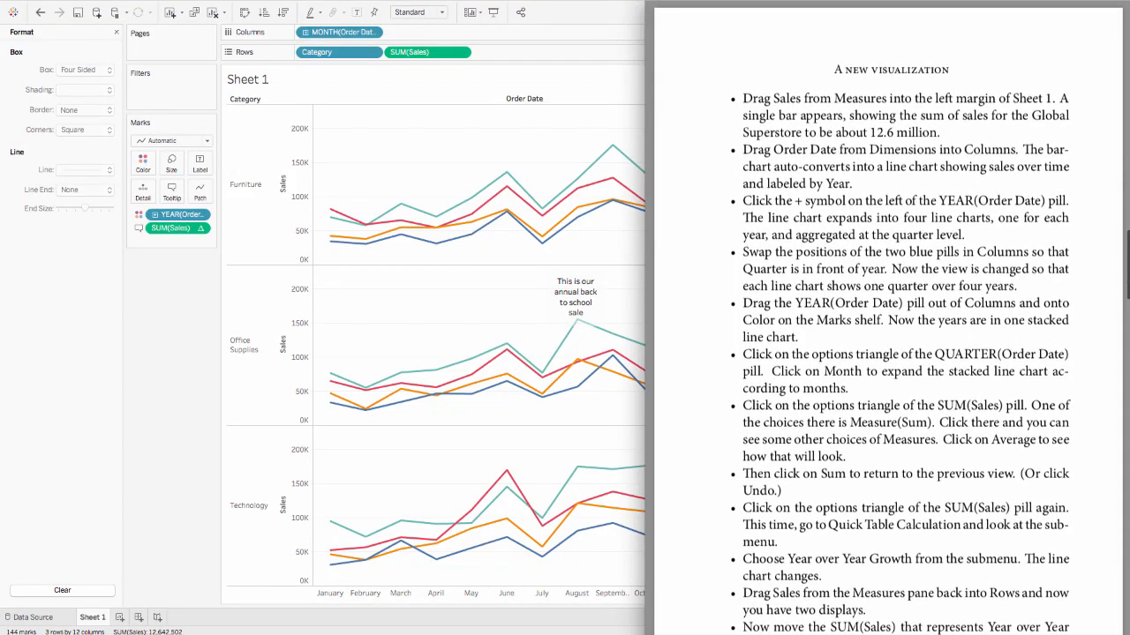
click(598, 582)
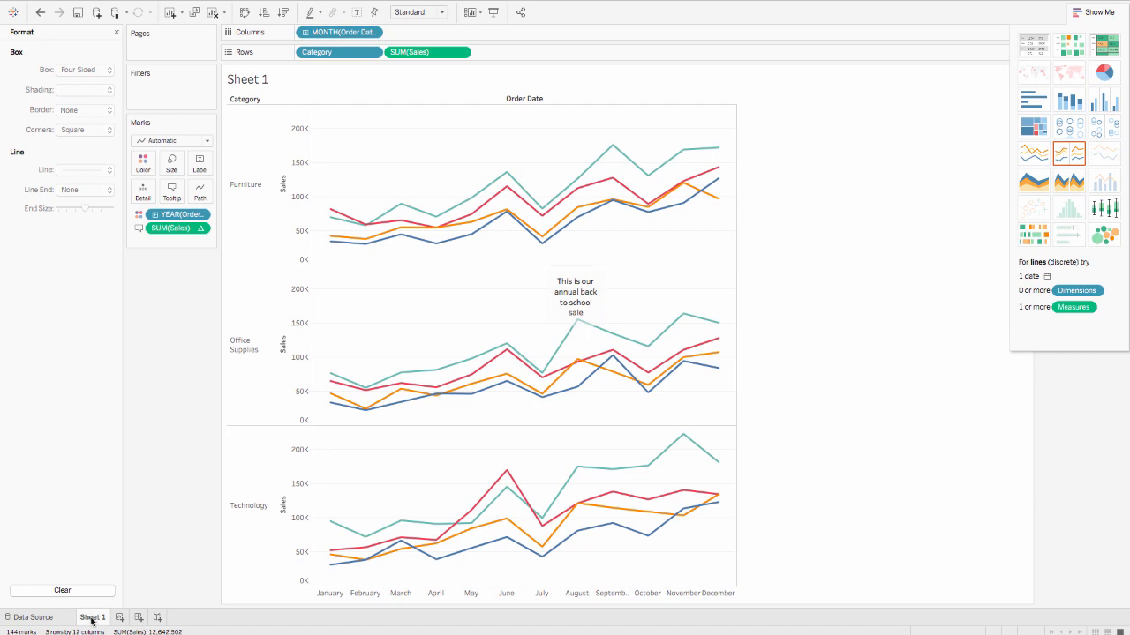
Rename the Sheet 1 worksheet as "Sales Seasonality"
mouse_move(92, 621)
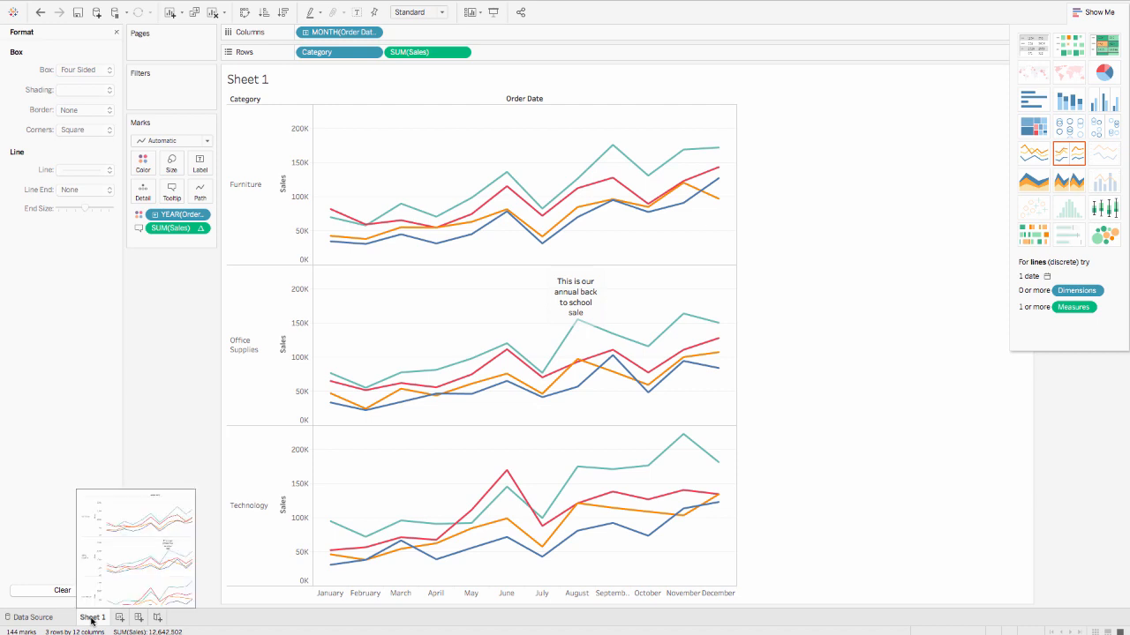
double_click(92, 620)
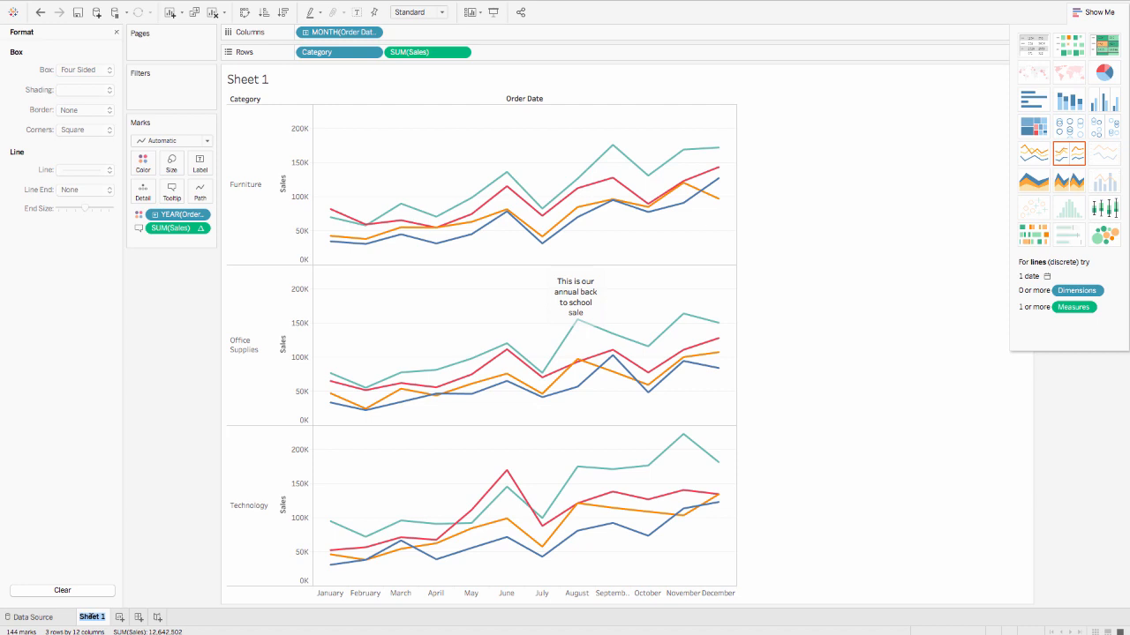
text(Sales Seasonality)
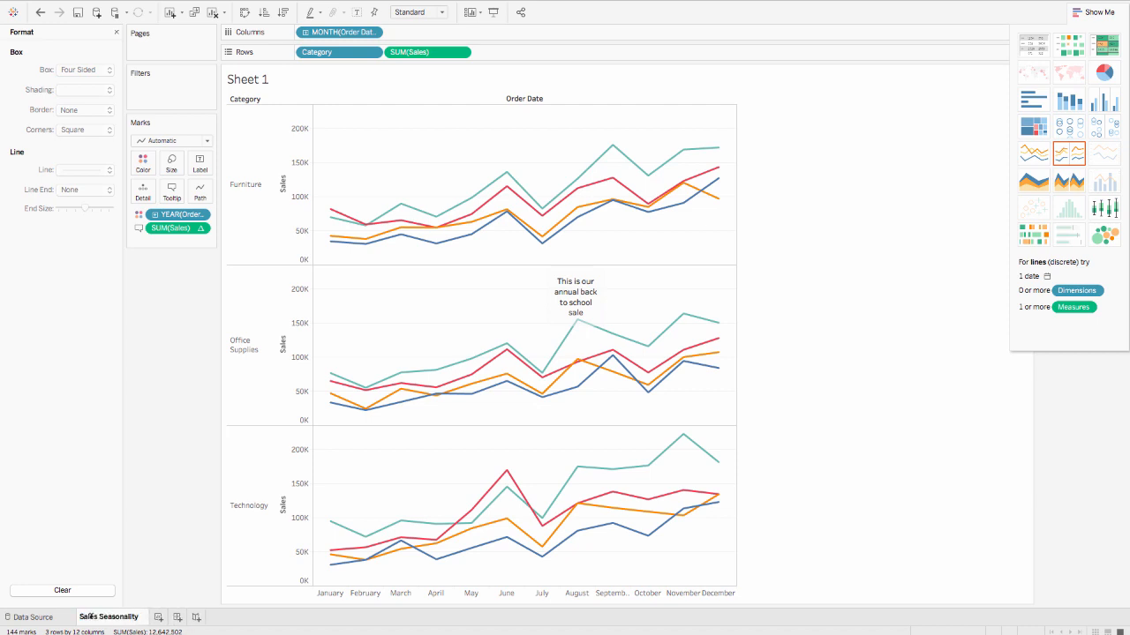
key(Return)
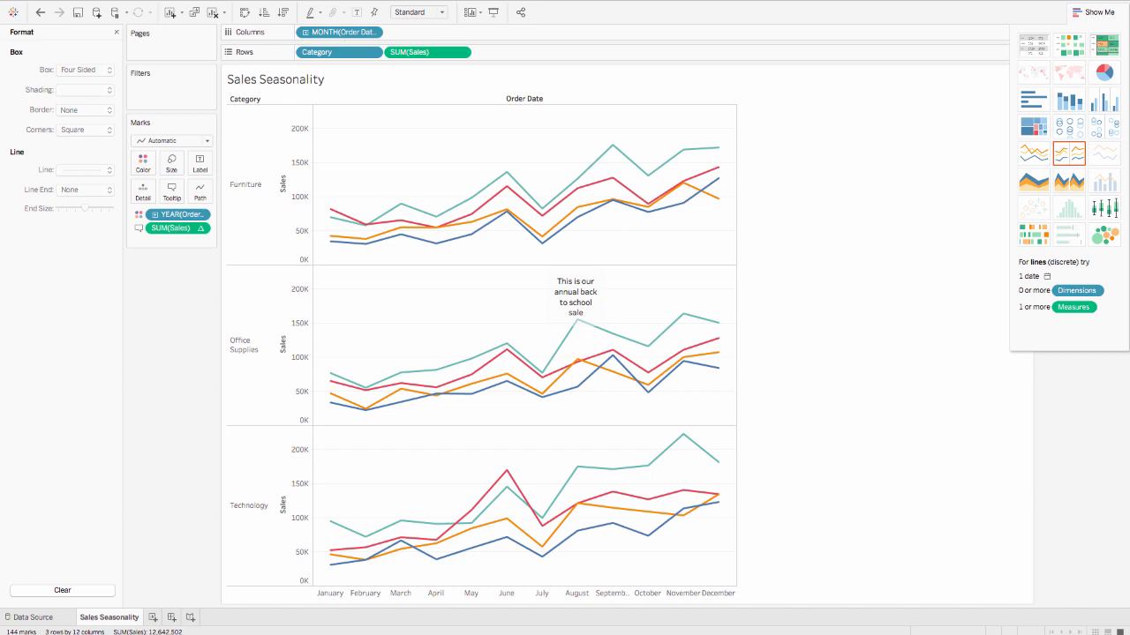
right_click(800, 575)
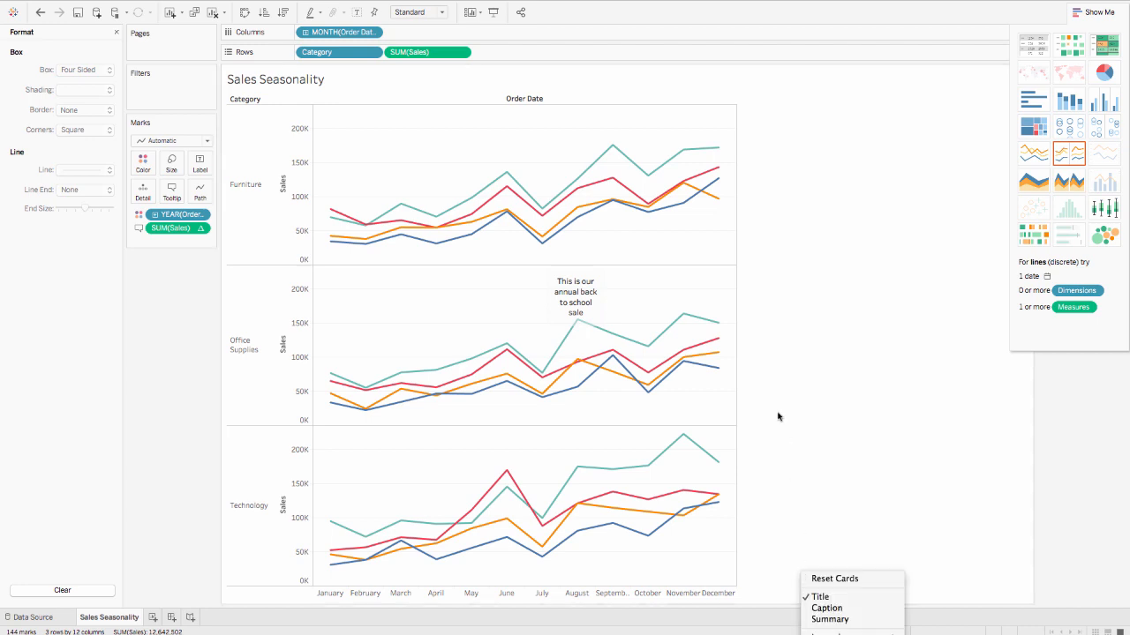
click(787, 371)
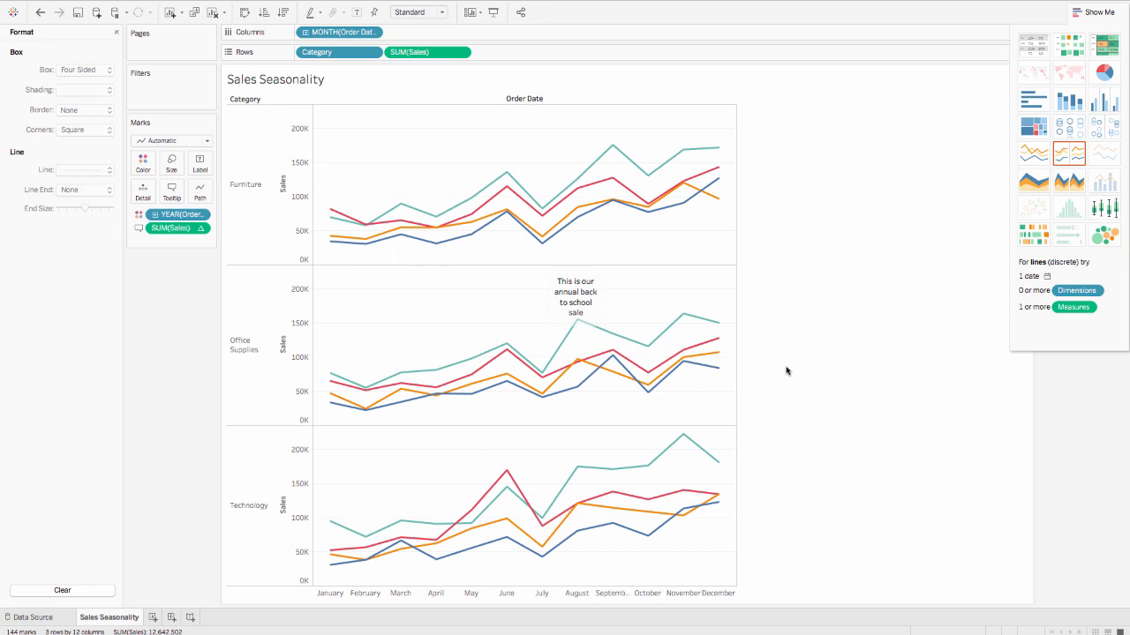
right_click(787, 371)
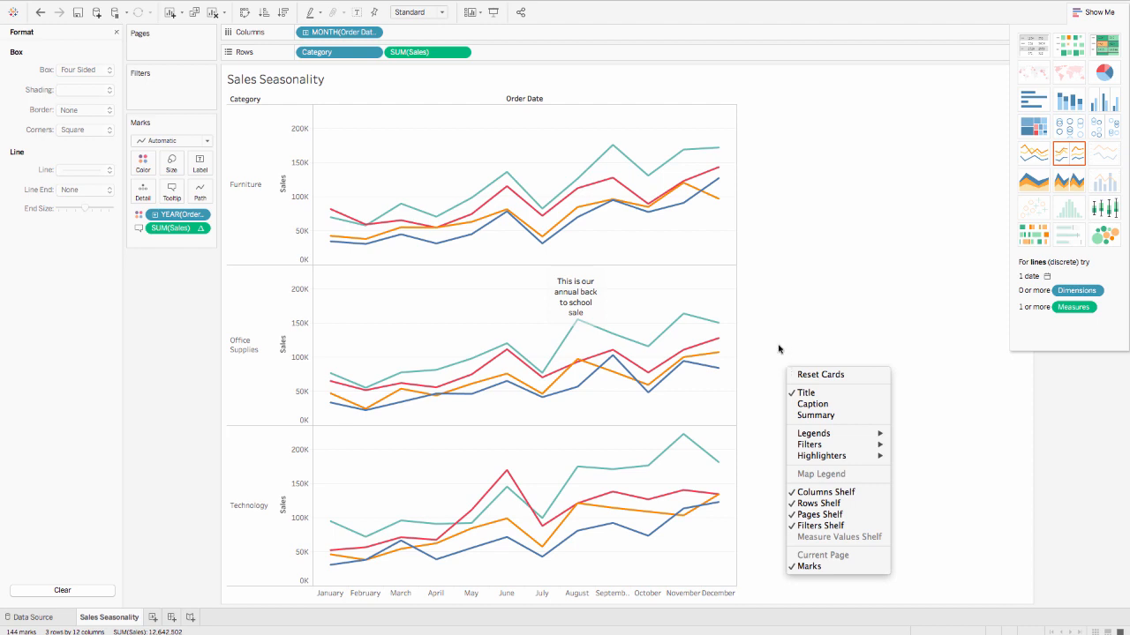
click(779, 348)
right_click(685, 287)
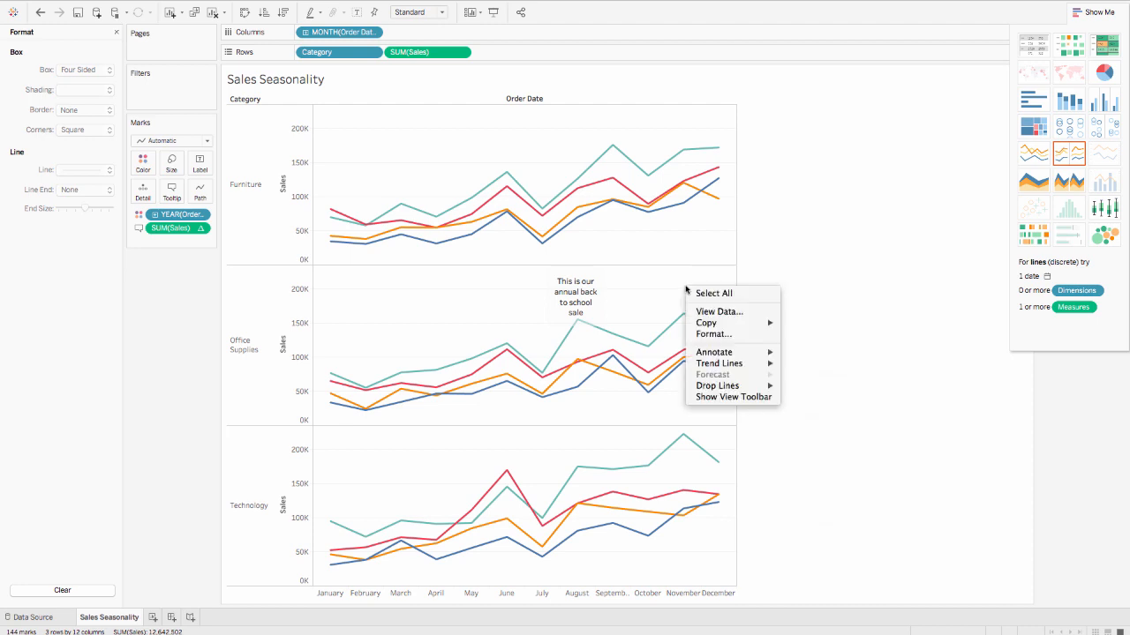
mouse_move(695, 321)
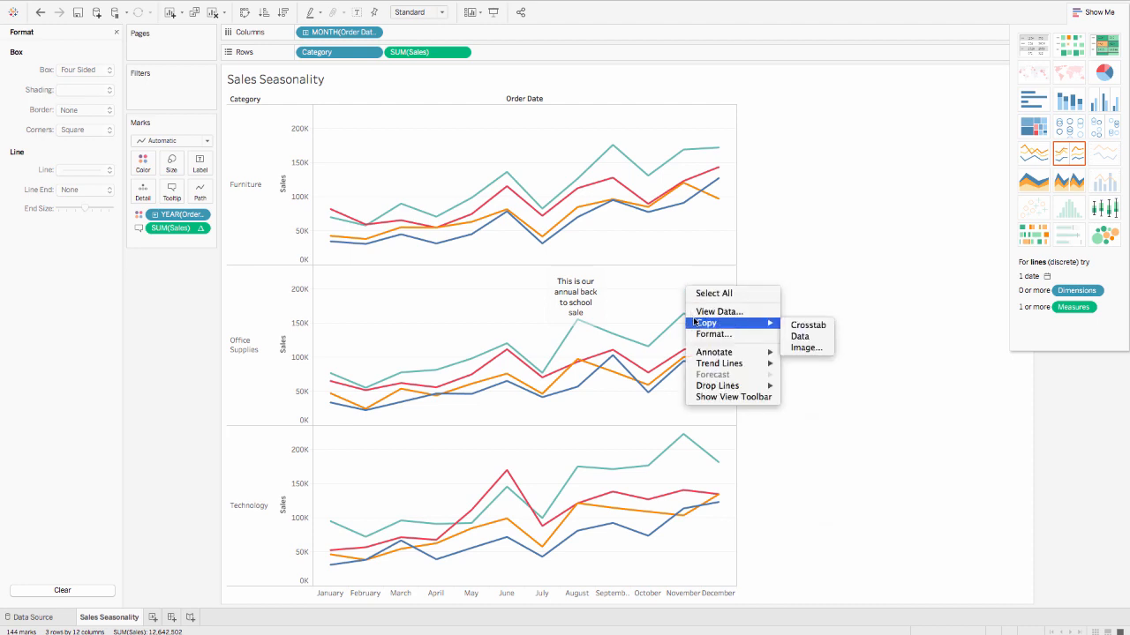
click(809, 339)
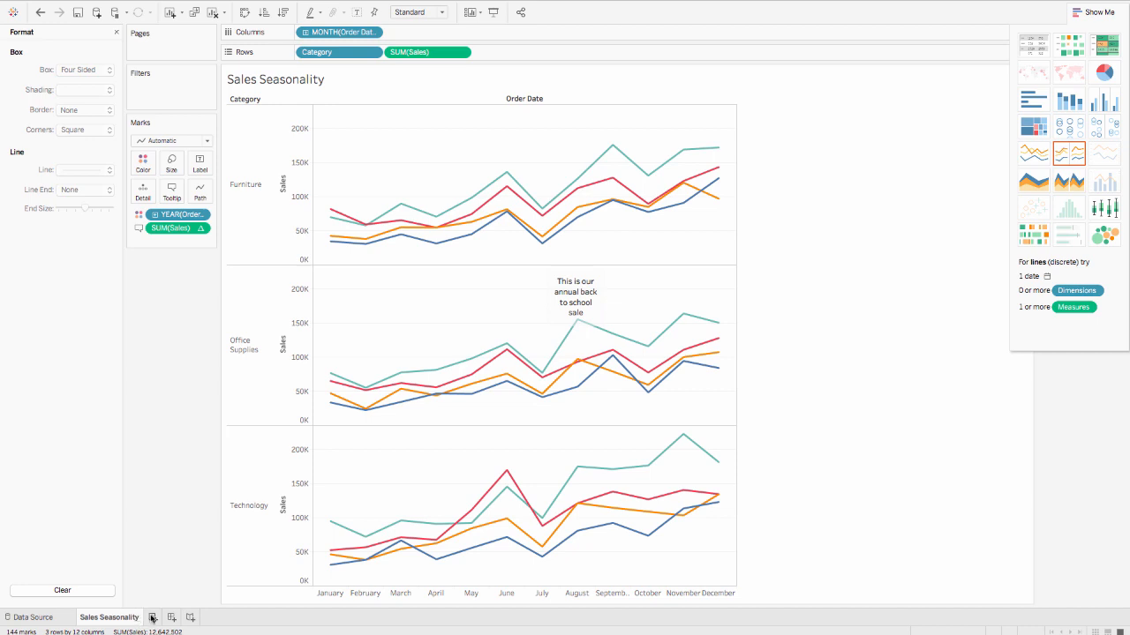
Duplicate the Sales Seasonality worksheet as a crosstab
mouse_move(123, 622)
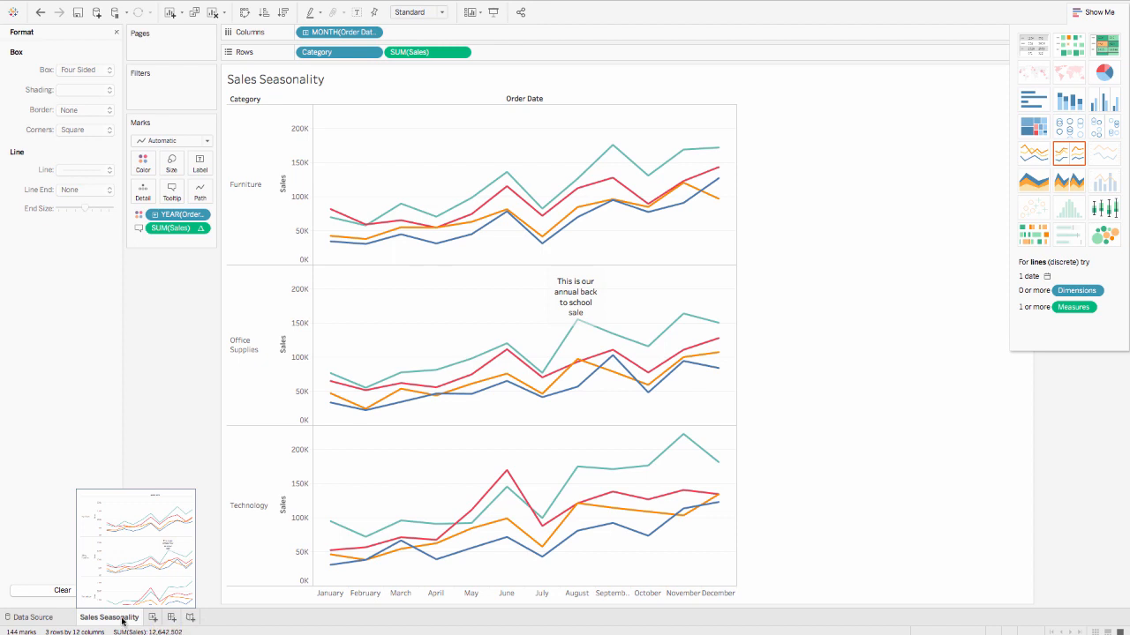
right_click(123, 621)
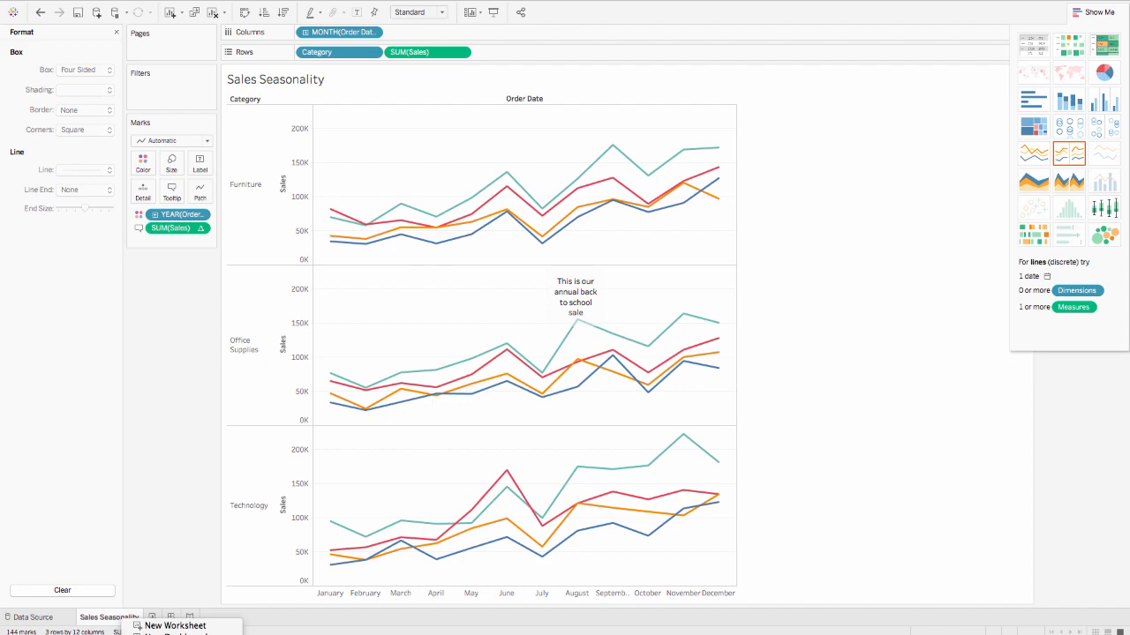
click(177, 634)
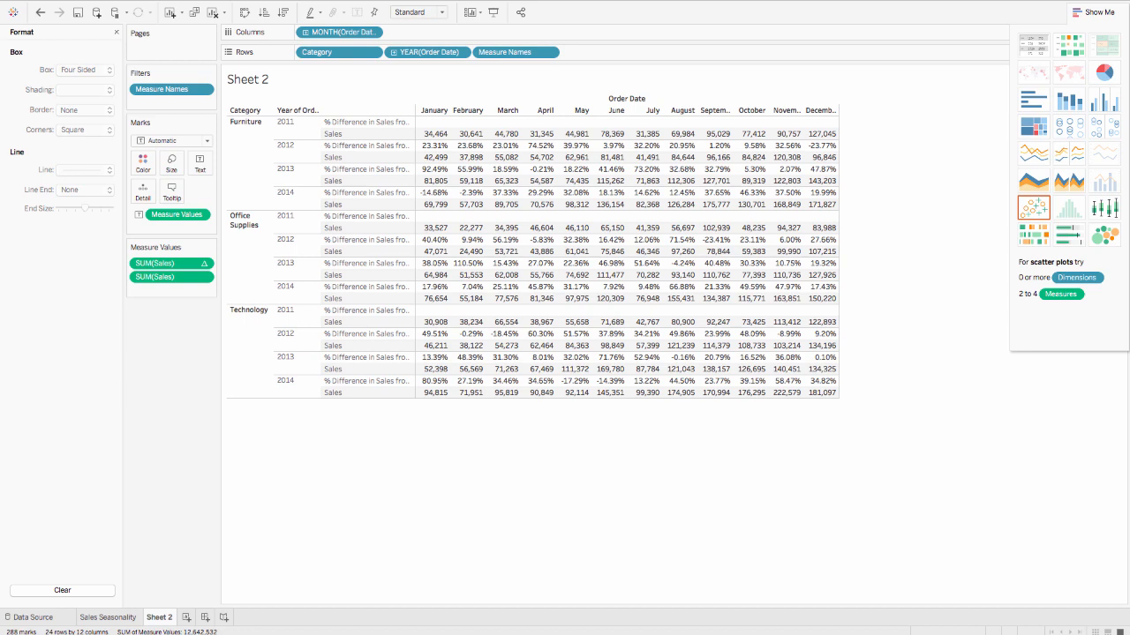
Swap the crosstab's rows and columns, and move Category from the columns to the rows after the order month
click(245, 12)
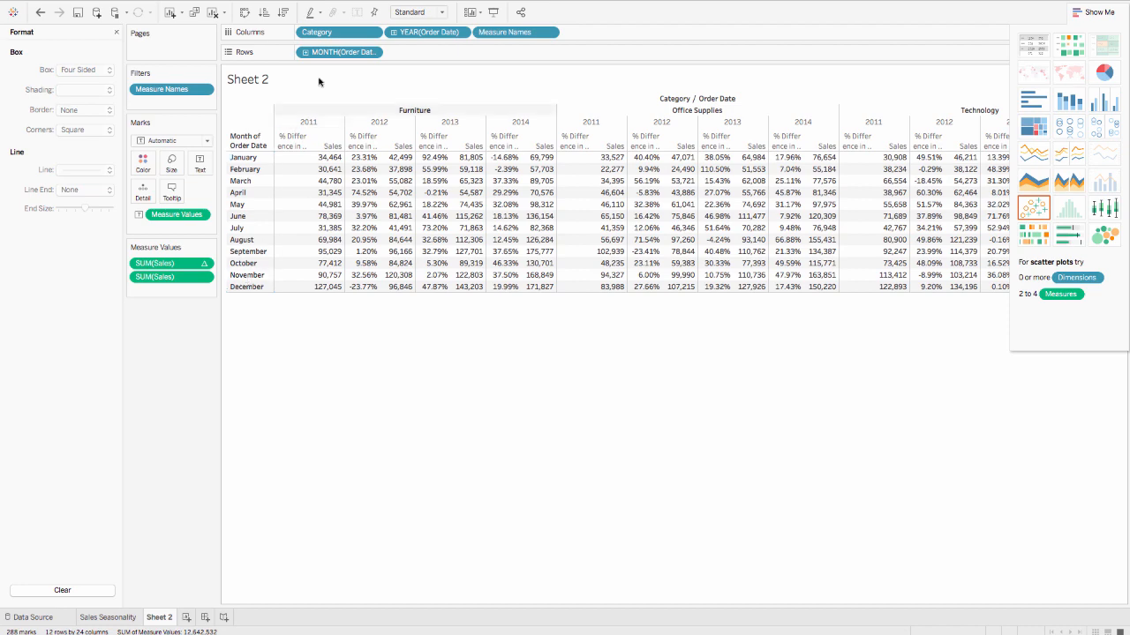
drag(328, 34, 415, 55)
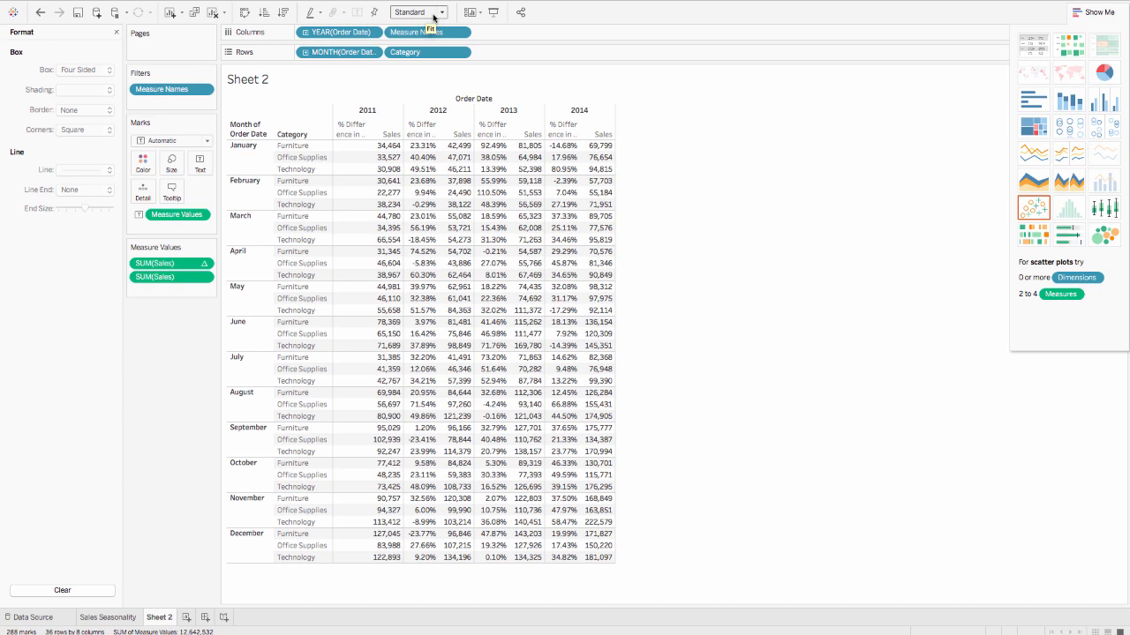
Fit the crosstab to Entire View and hide the Show Me suggestions and the annotation formatting options
click(434, 14)
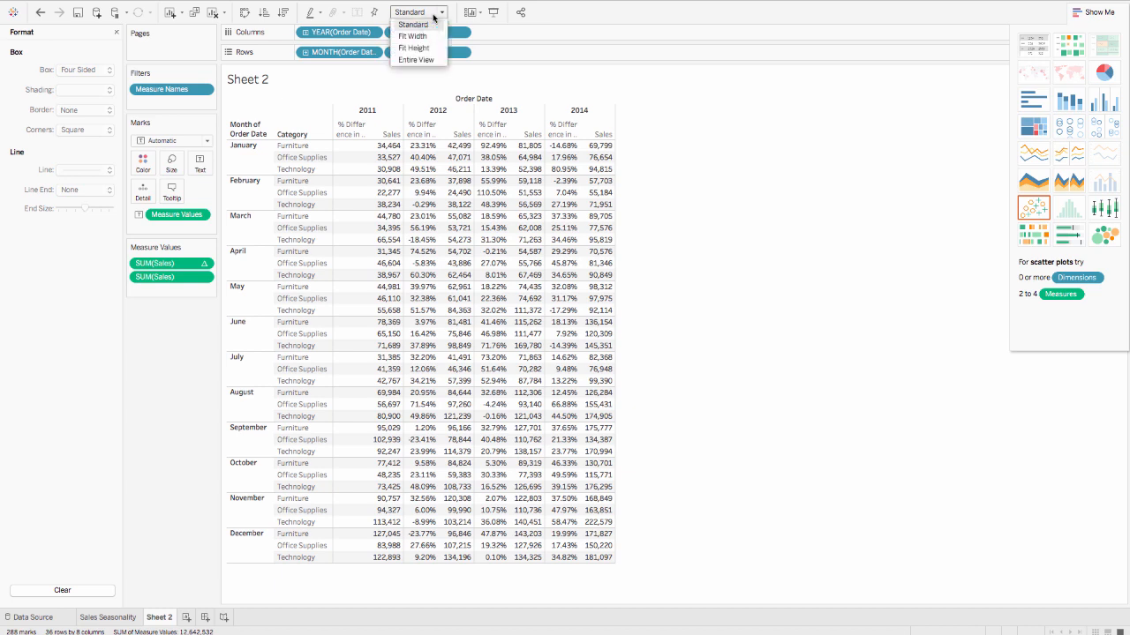
click(430, 59)
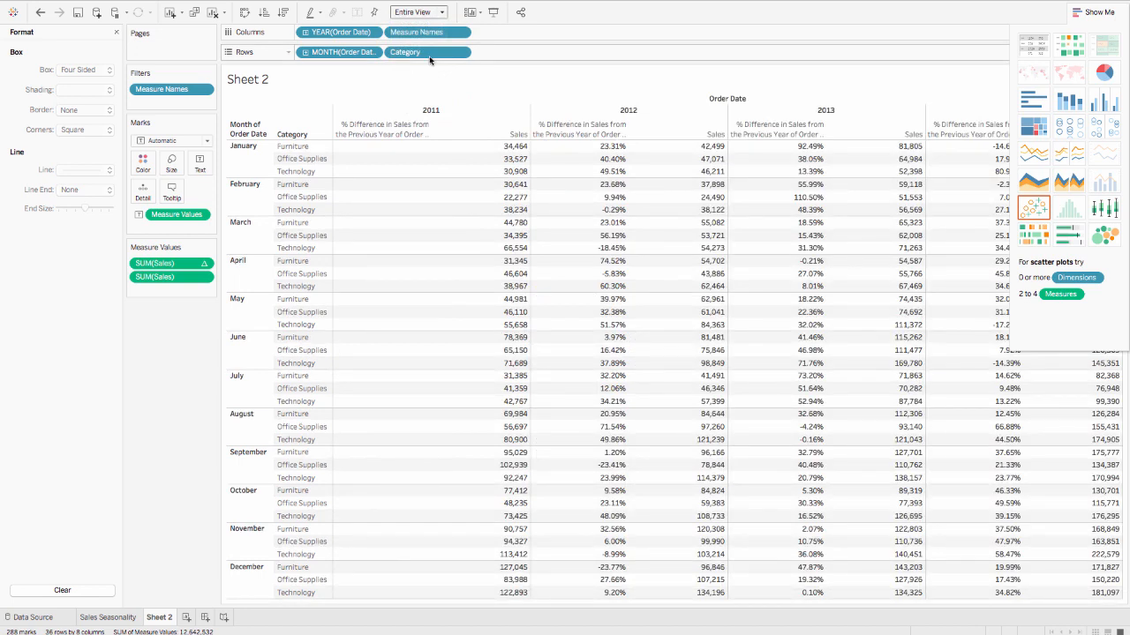
click(1099, 13)
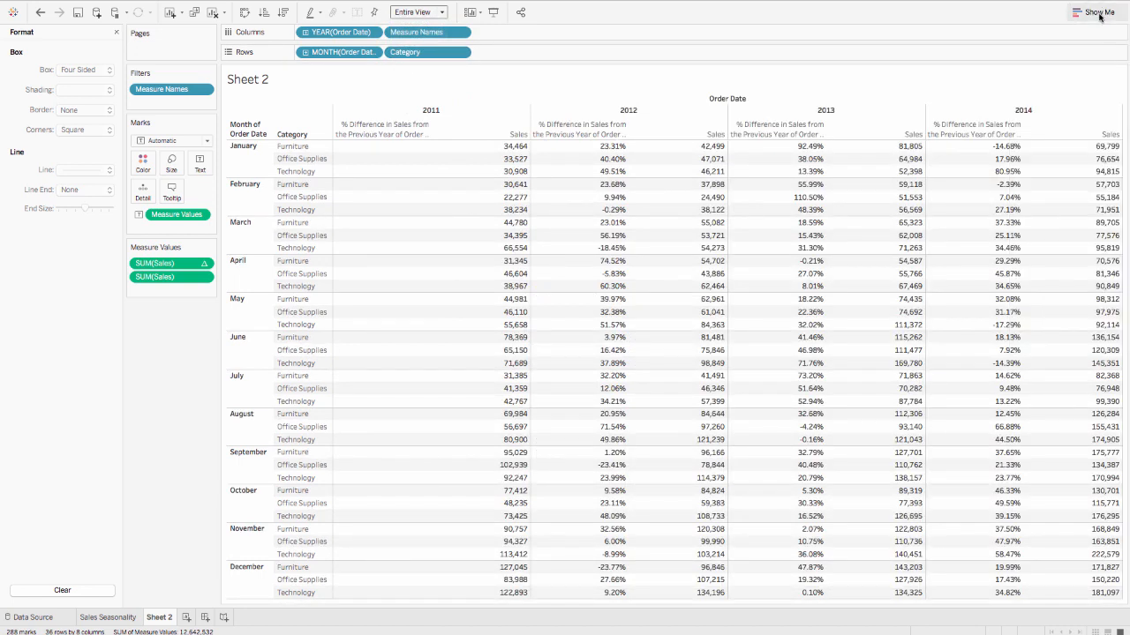
click(1098, 13)
click(1099, 13)
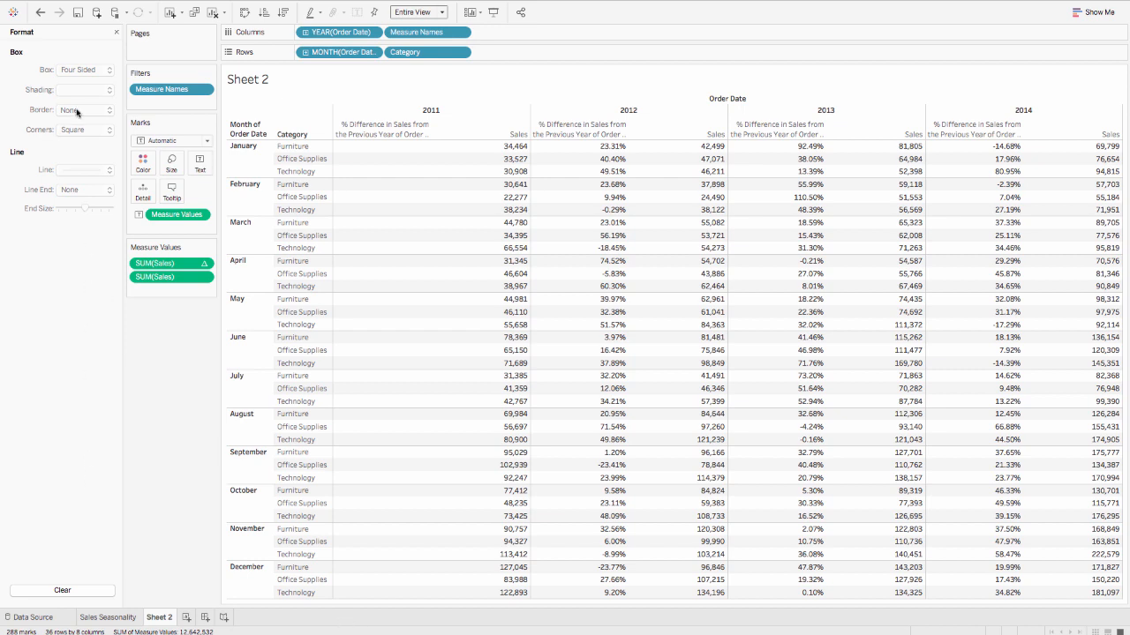
click(115, 32)
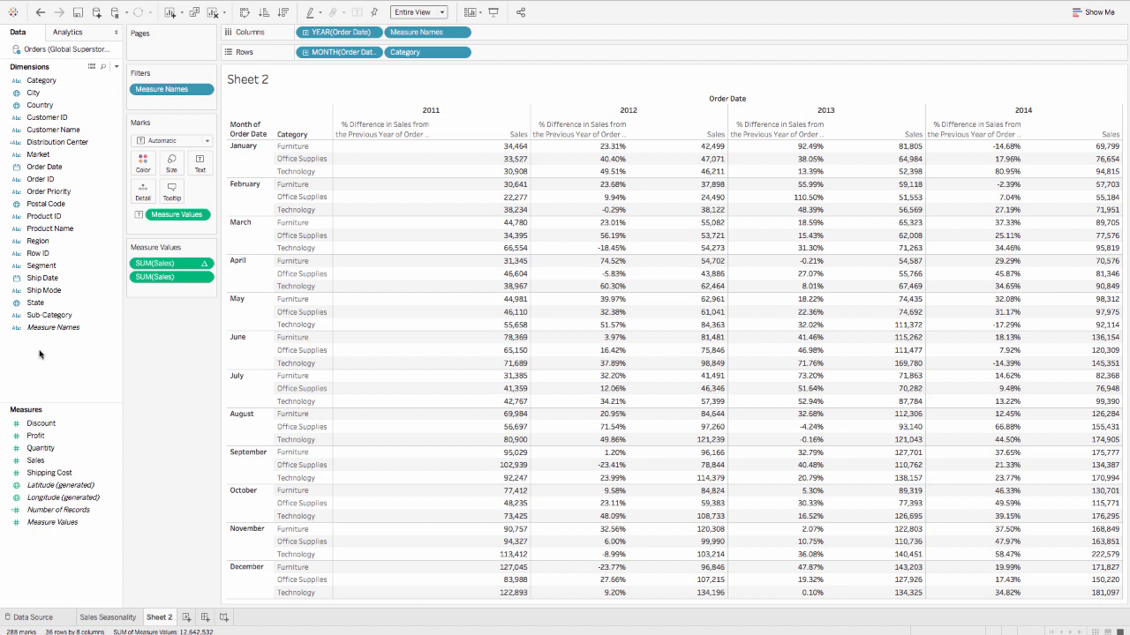
Color the crosstab's values by Profit
click(36, 436)
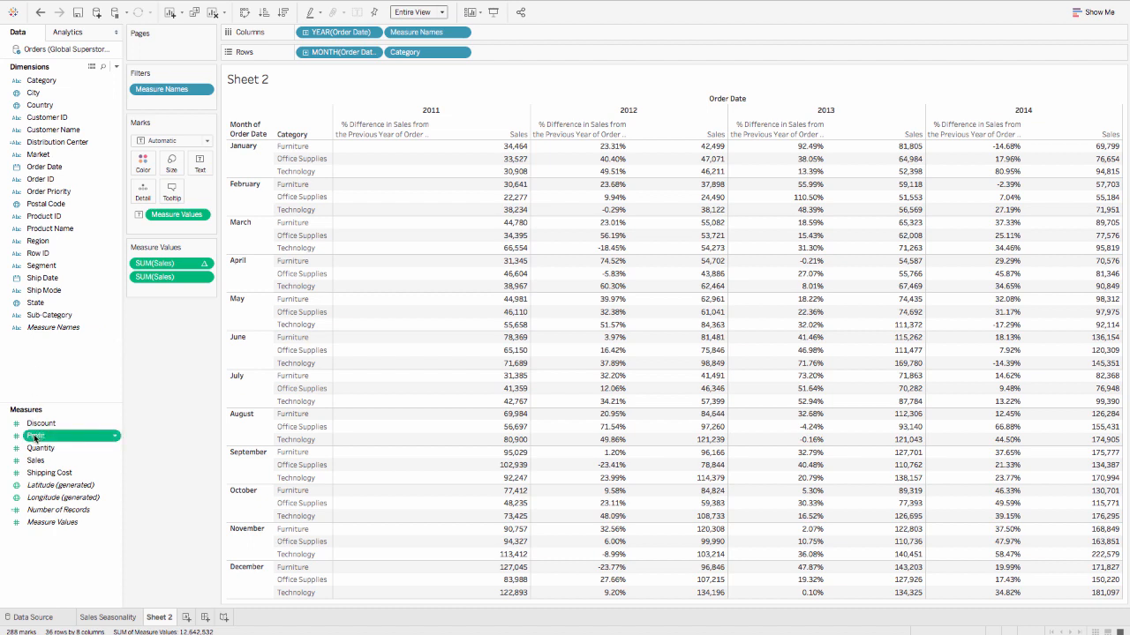
drag(35, 437, 147, 168)
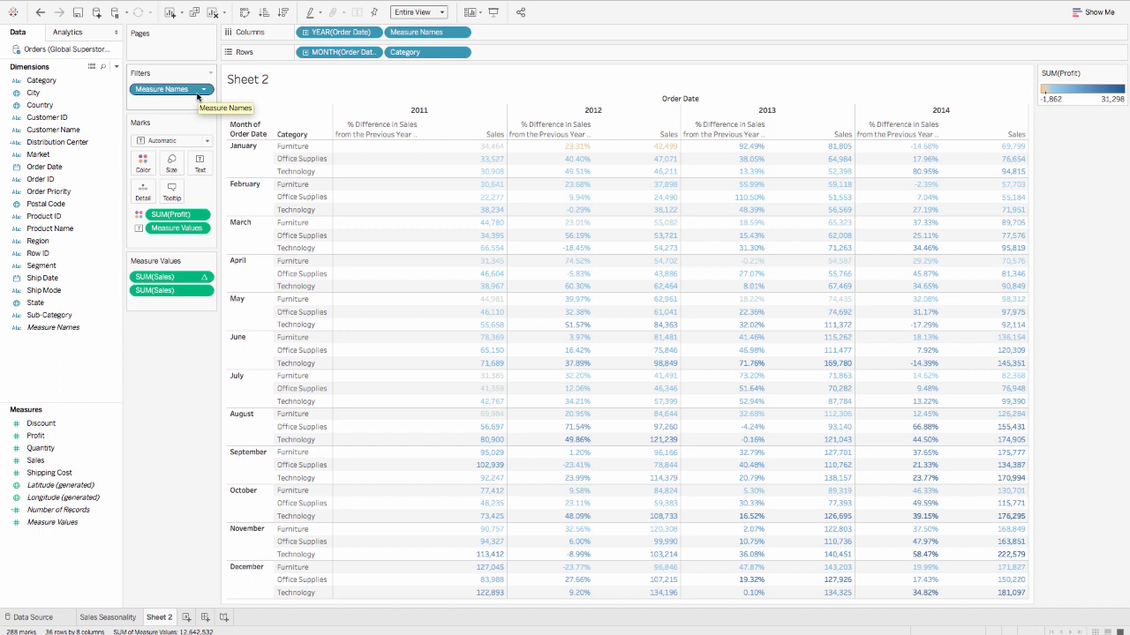
Try a Red-Green Diverging palette for Profit with 6 color steps and the full color range on the text values, and undo it
click(144, 163)
click(172, 202)
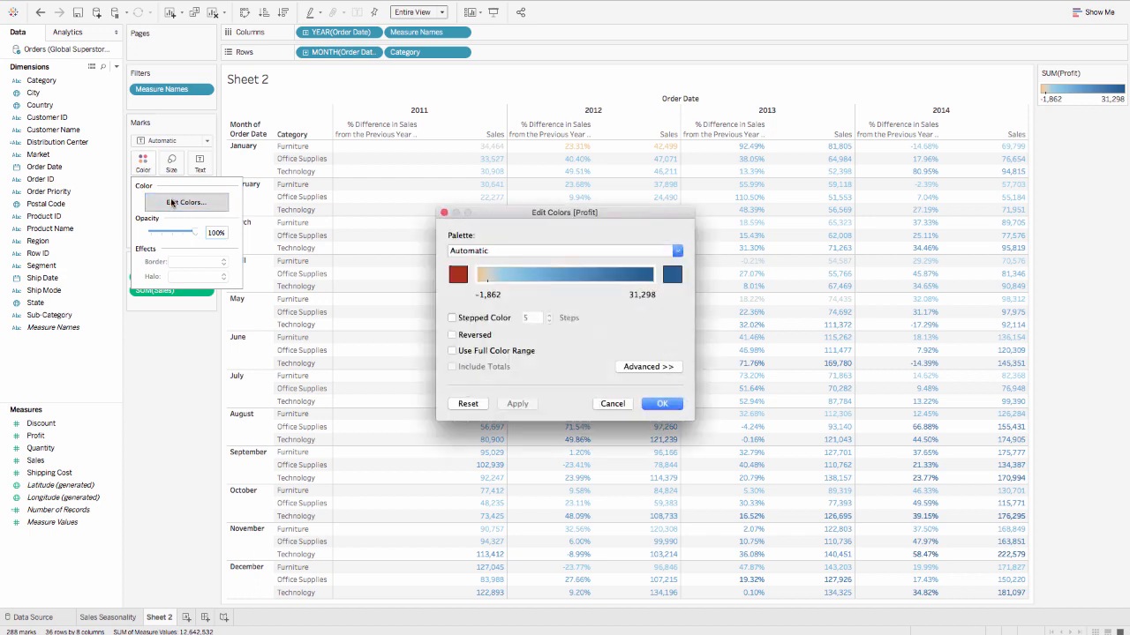
click(507, 254)
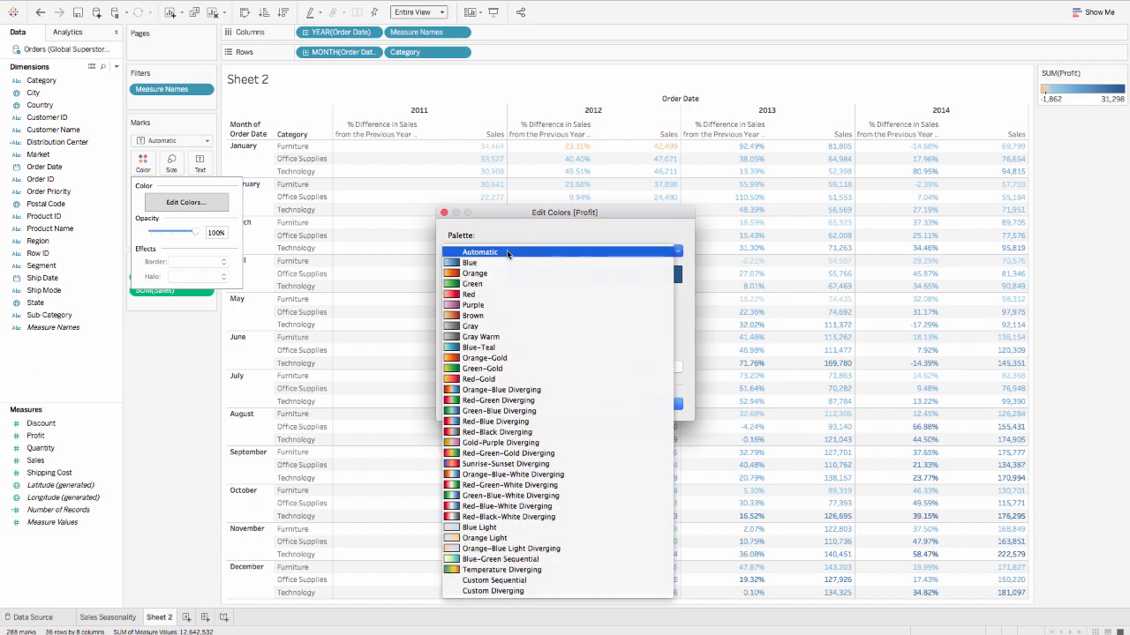
click(506, 402)
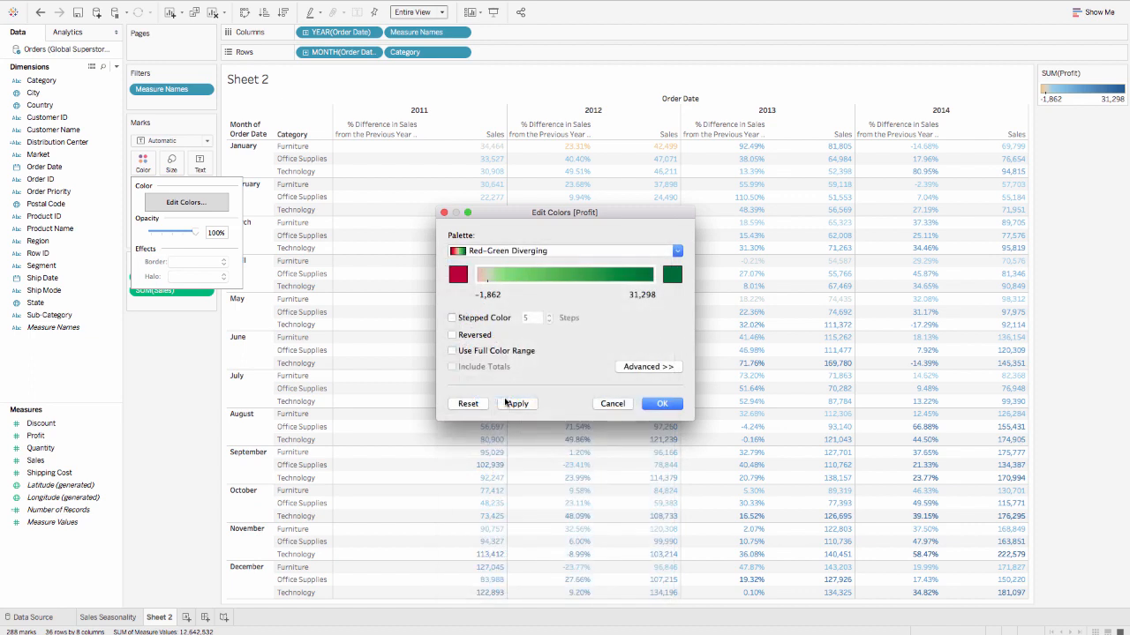
click(452, 318)
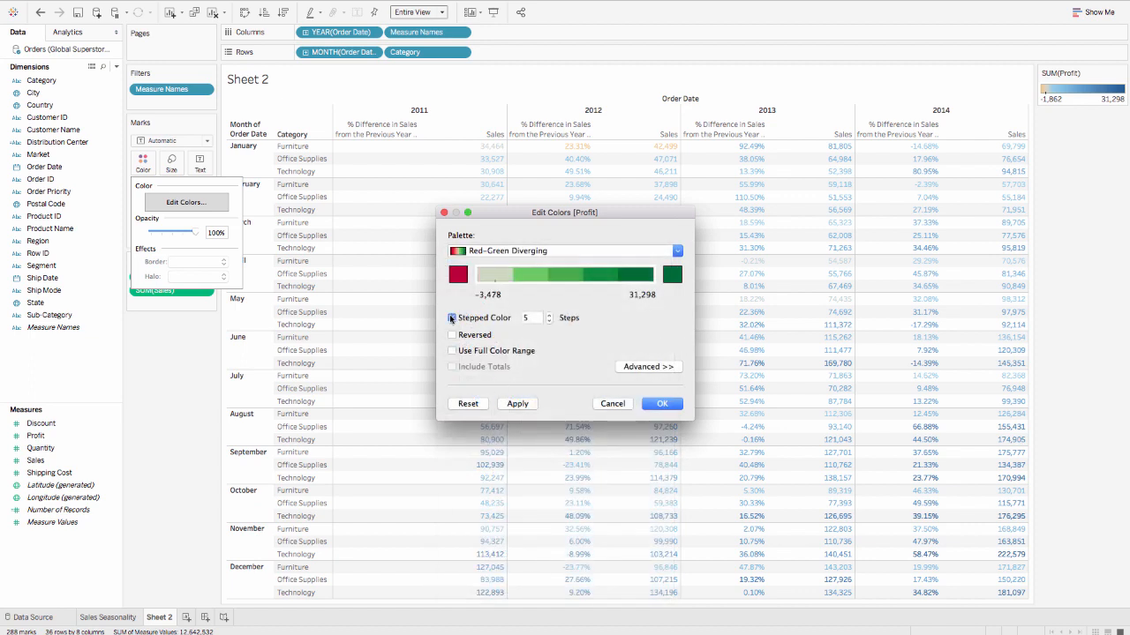
click(548, 315)
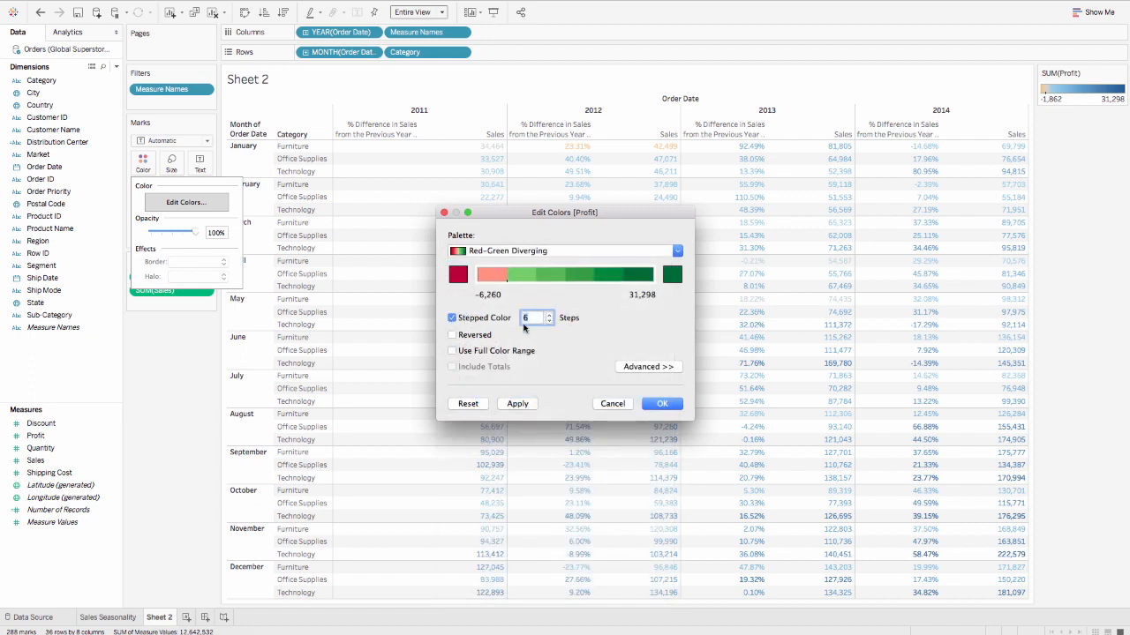
click(452, 351)
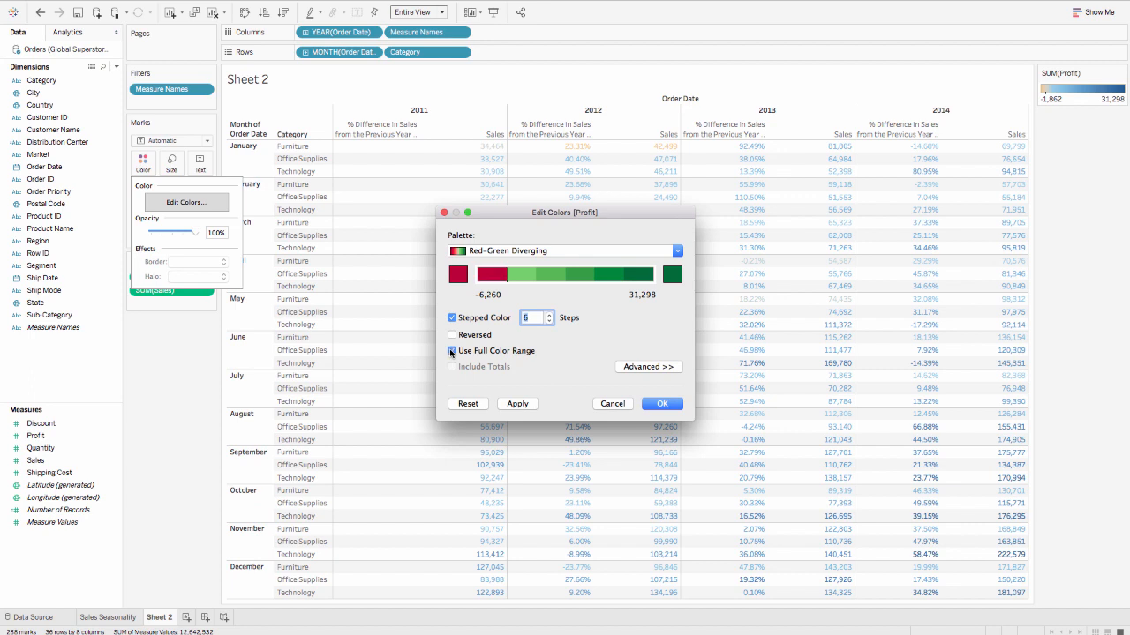
click(664, 405)
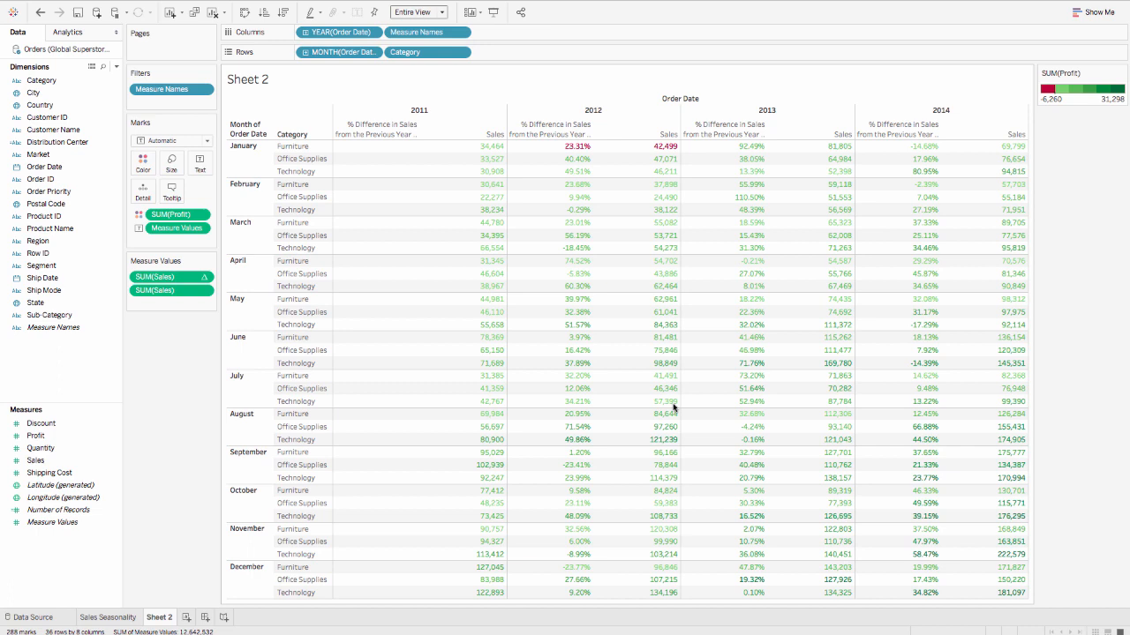
mouse_move(724, 580)
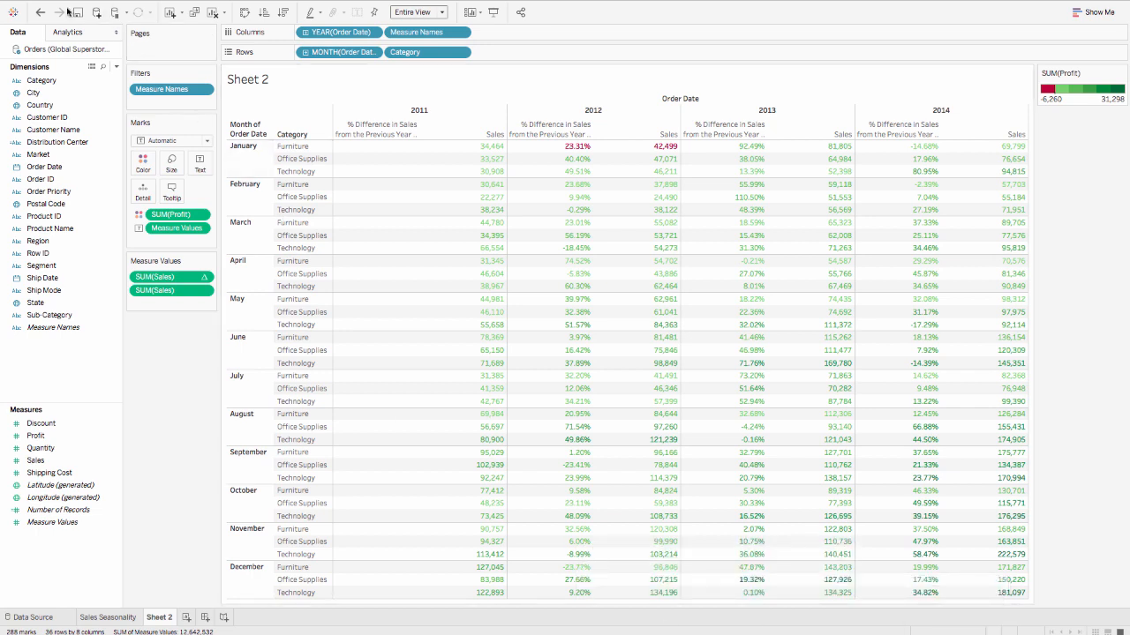
click(40, 13)
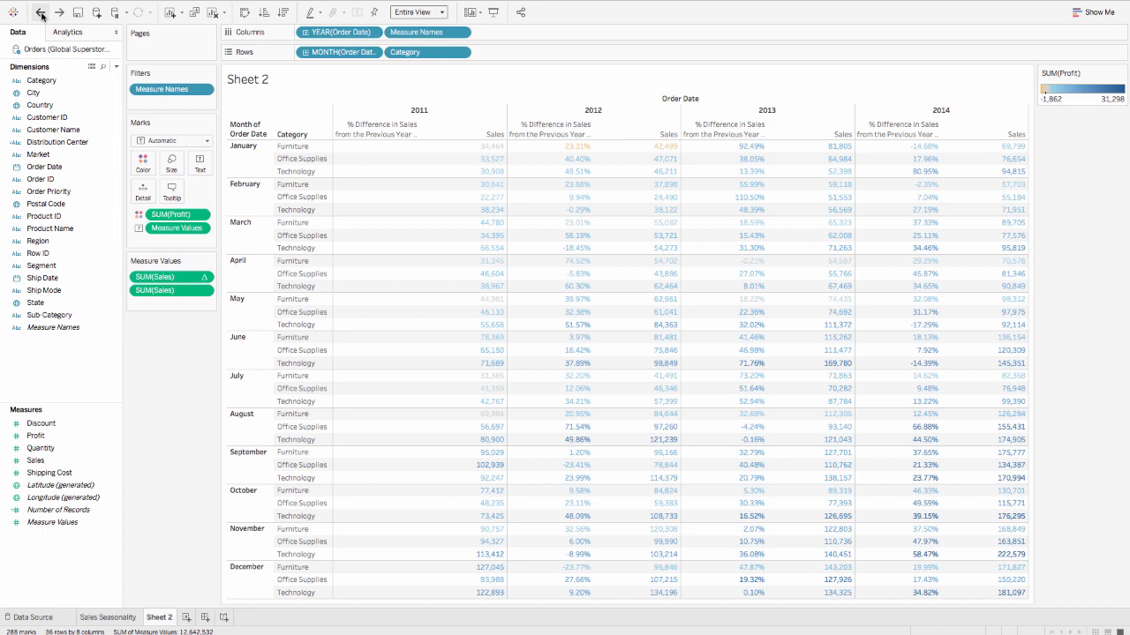
Change the crosstab's mark type to Square and show the mark labels
click(207, 141)
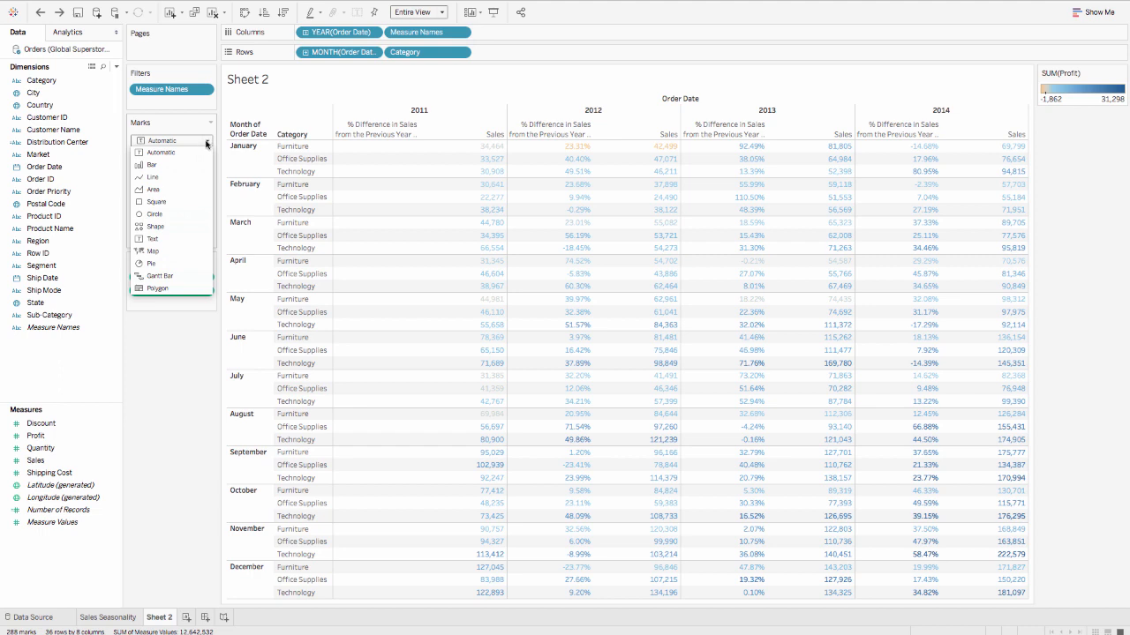
click(167, 201)
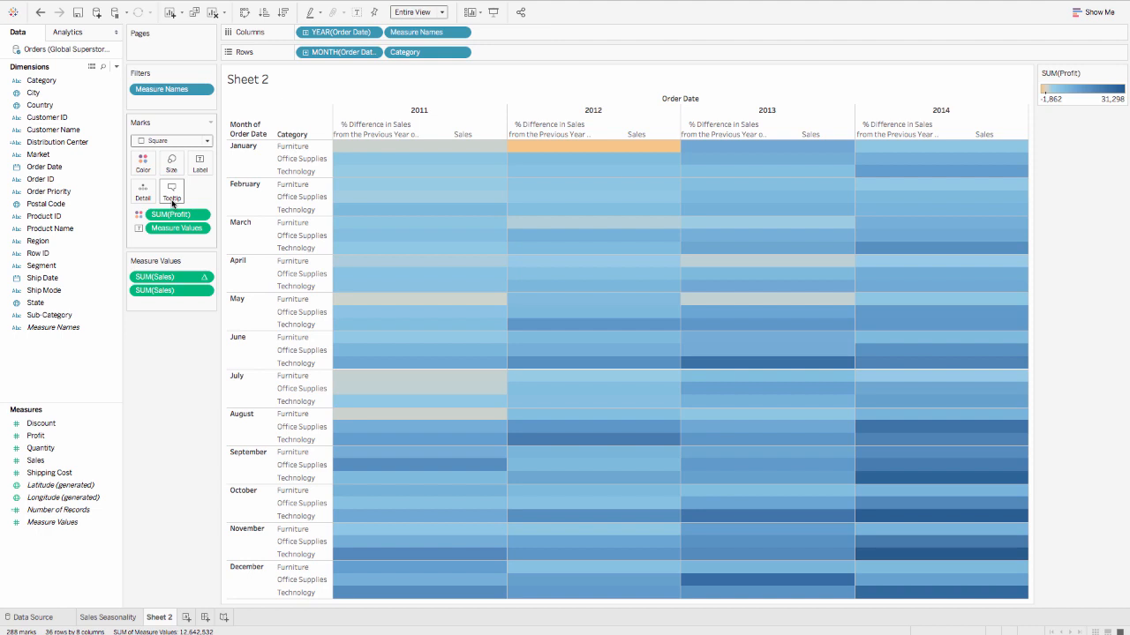
click(201, 162)
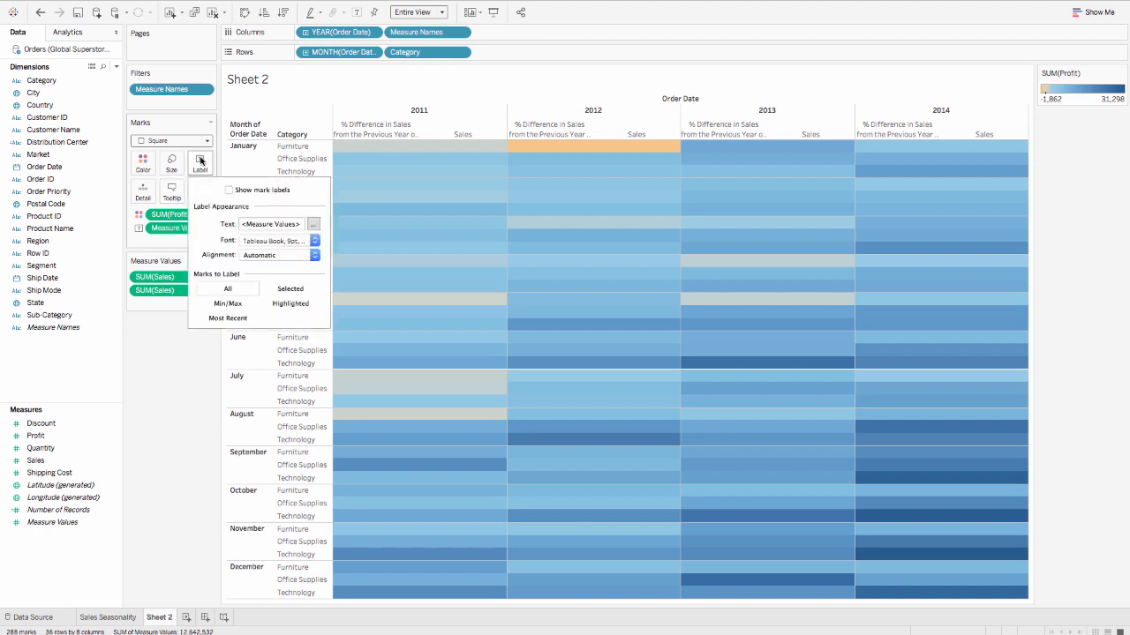
click(229, 190)
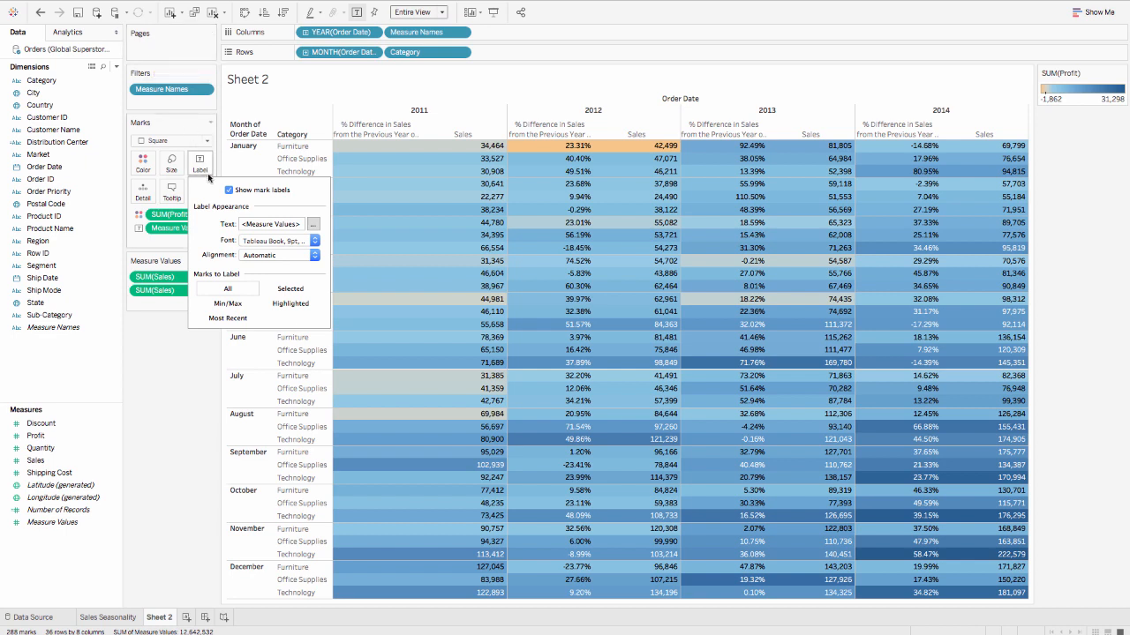
Set the squares' Profit colors to the Red-Green Diverging palette with 6 color steps and the full color range
click(144, 164)
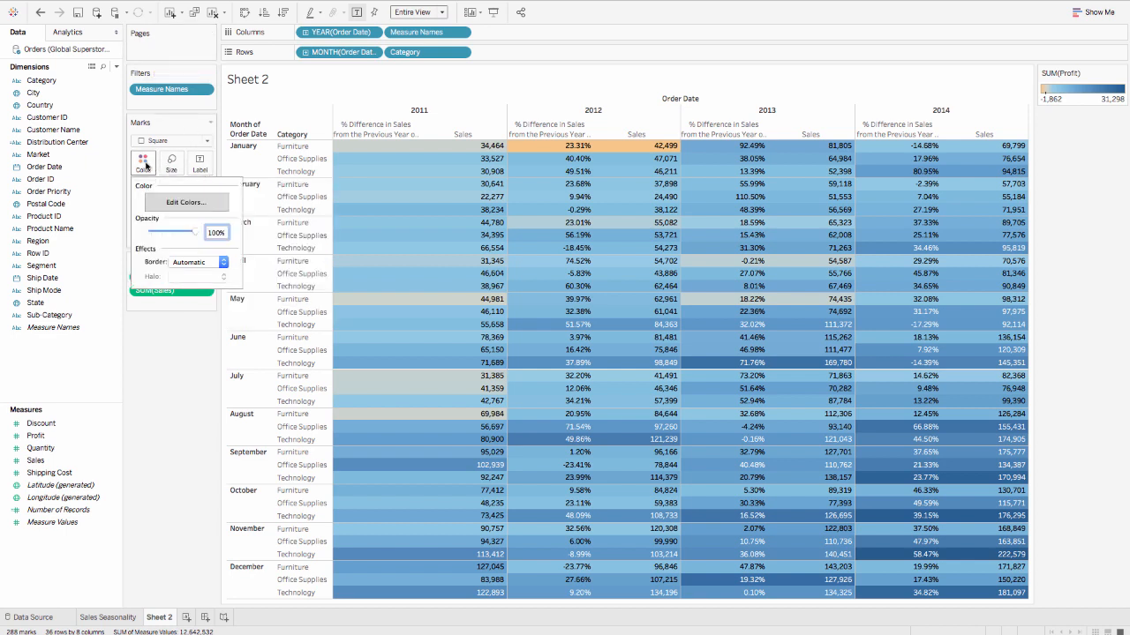
click(185, 202)
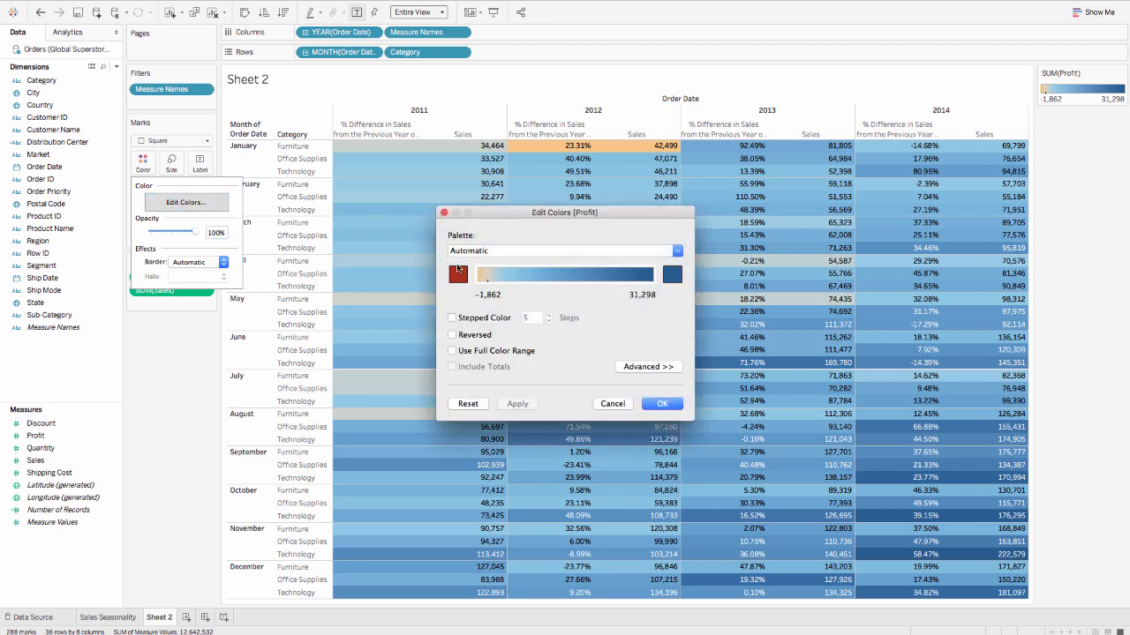
click(475, 252)
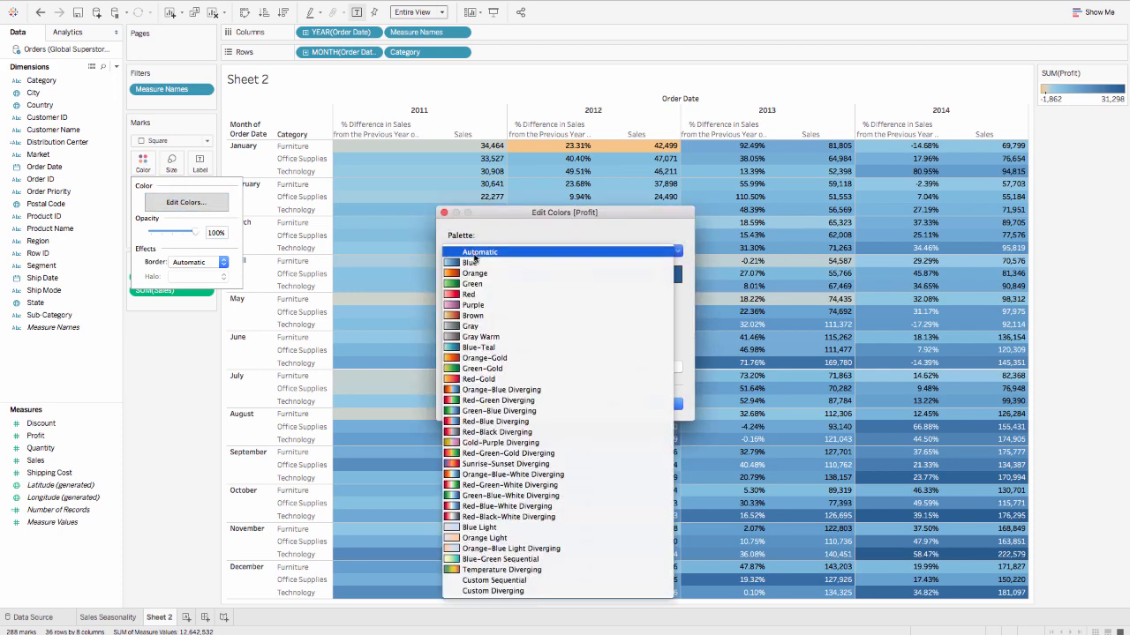
click(484, 401)
click(452, 318)
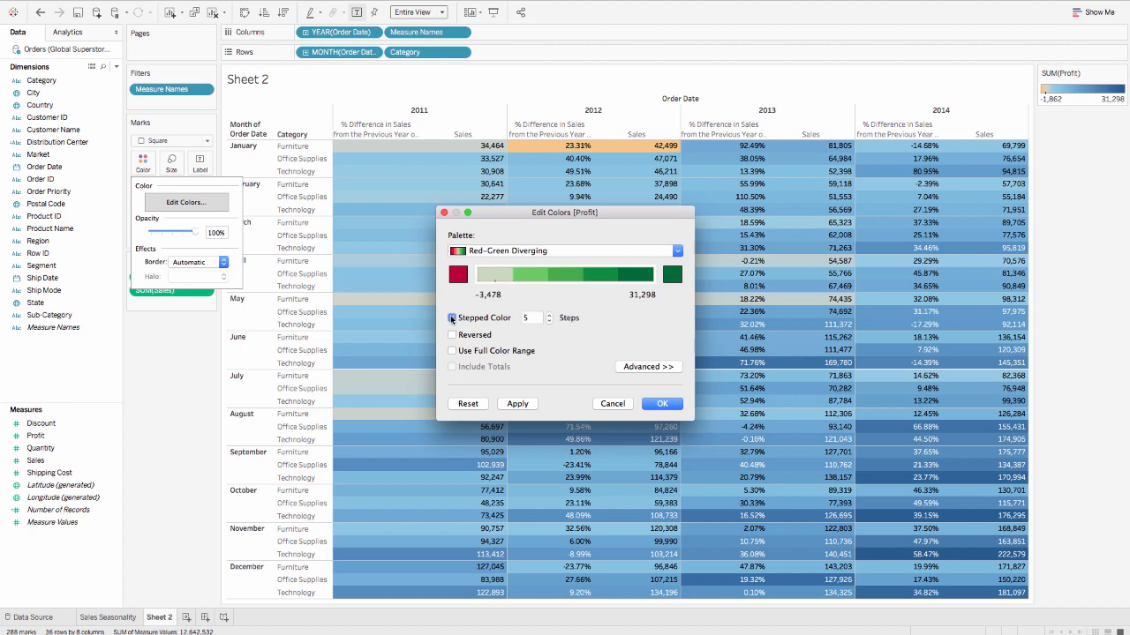
click(548, 315)
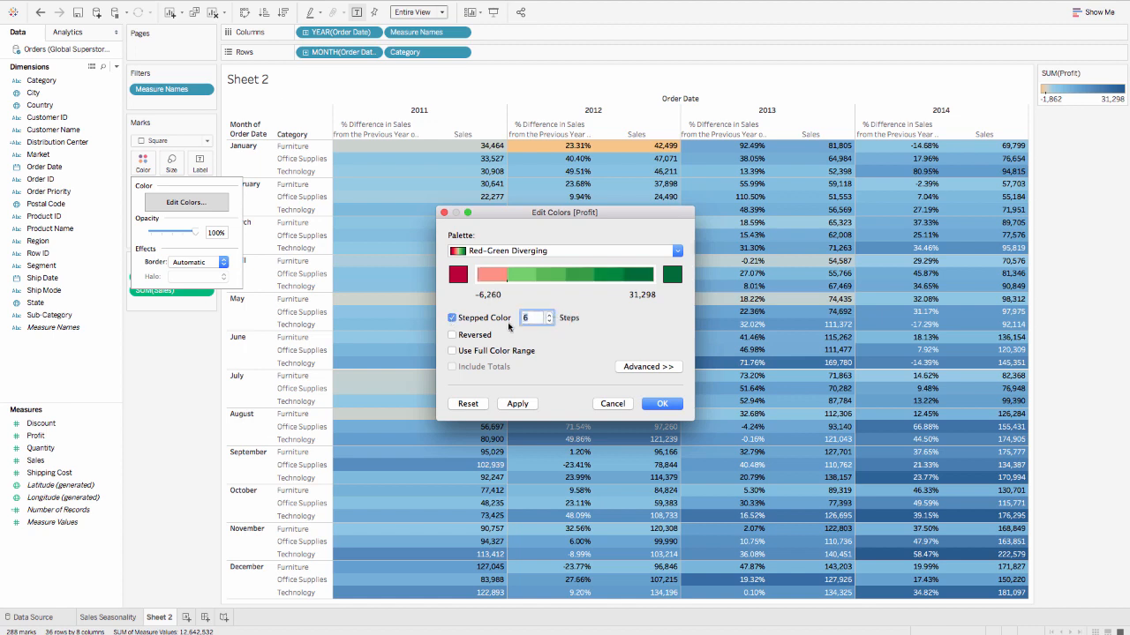
click(452, 350)
click(664, 404)
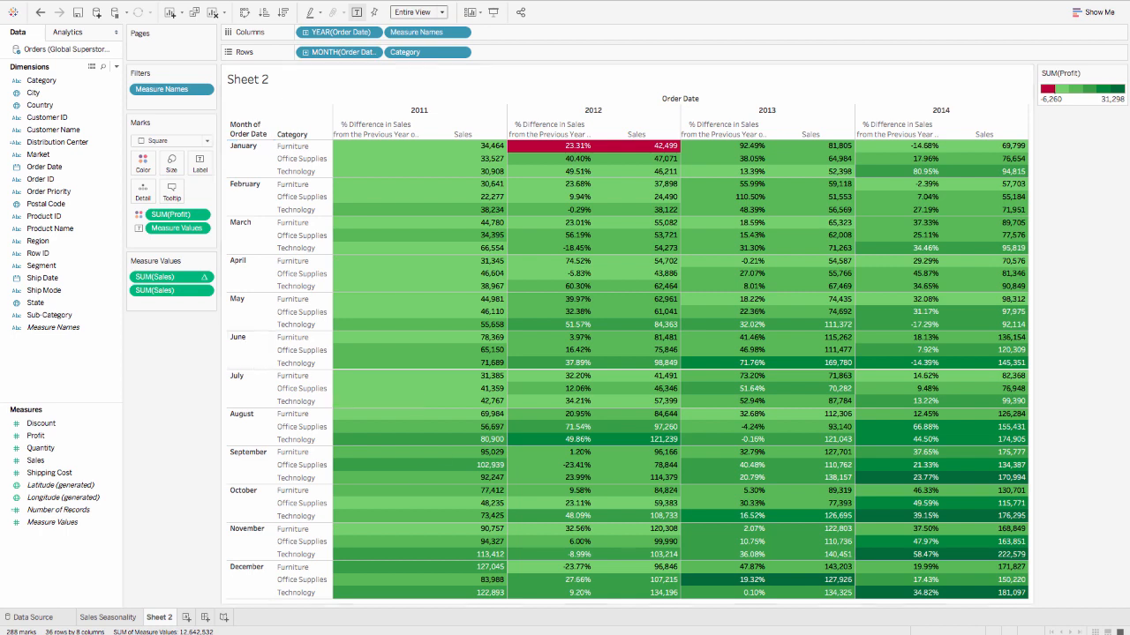
Rename the Sheet 2 worksheet as "Crosstab"
double_click(157, 616)
text(Crosstab)
key(Return)
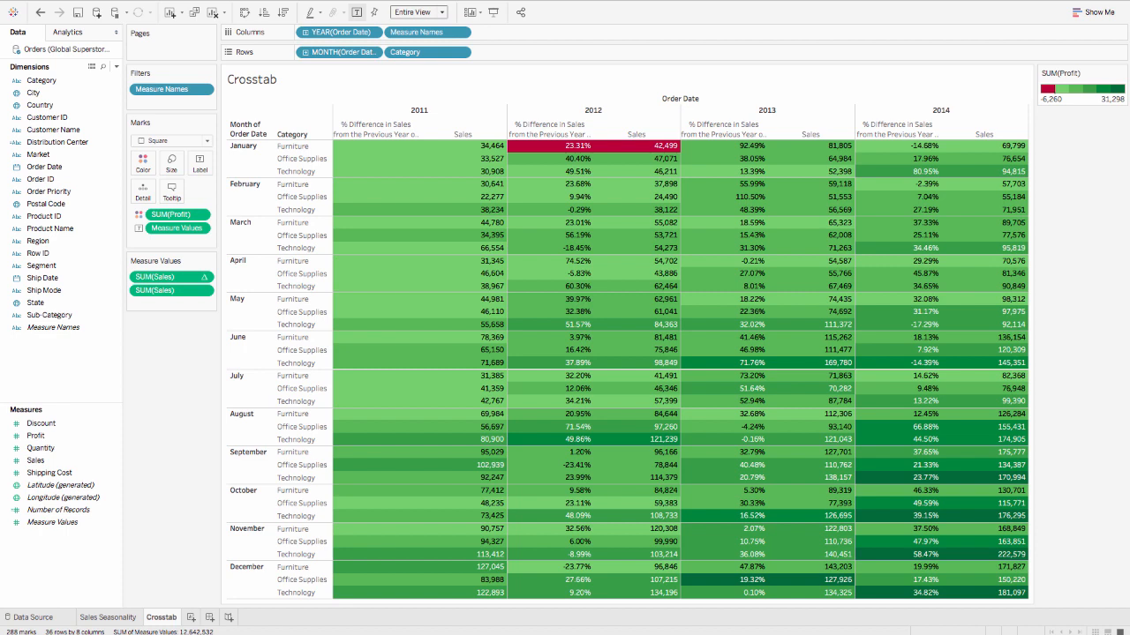
Add a new worksheet and place the Show Me chart suggestions beside the list of measures
click(190, 619)
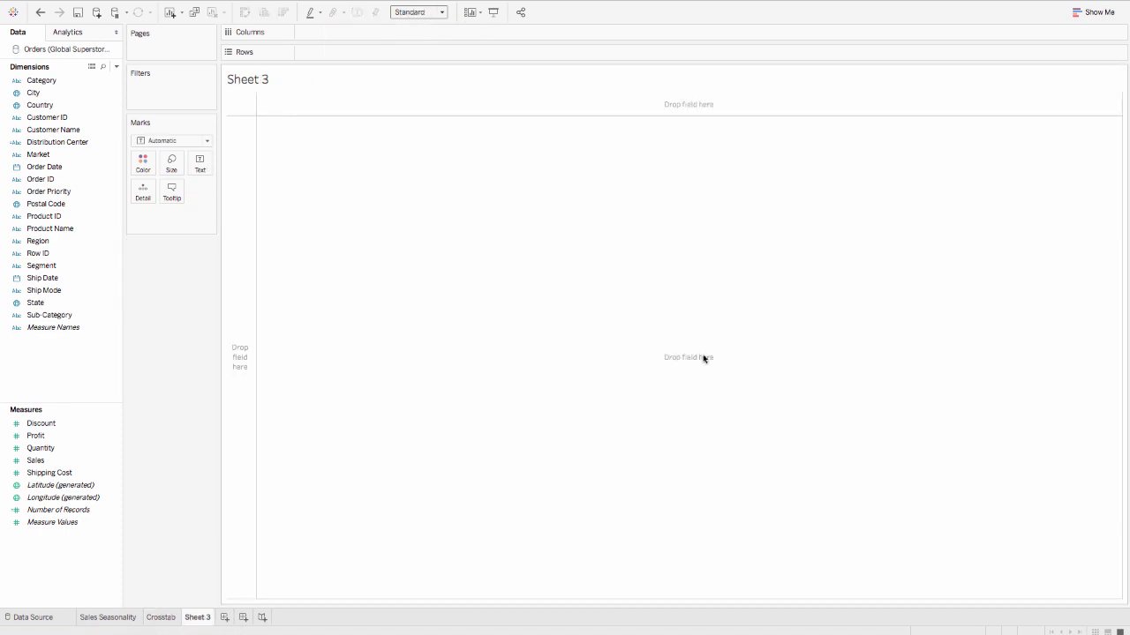
click(1103, 9)
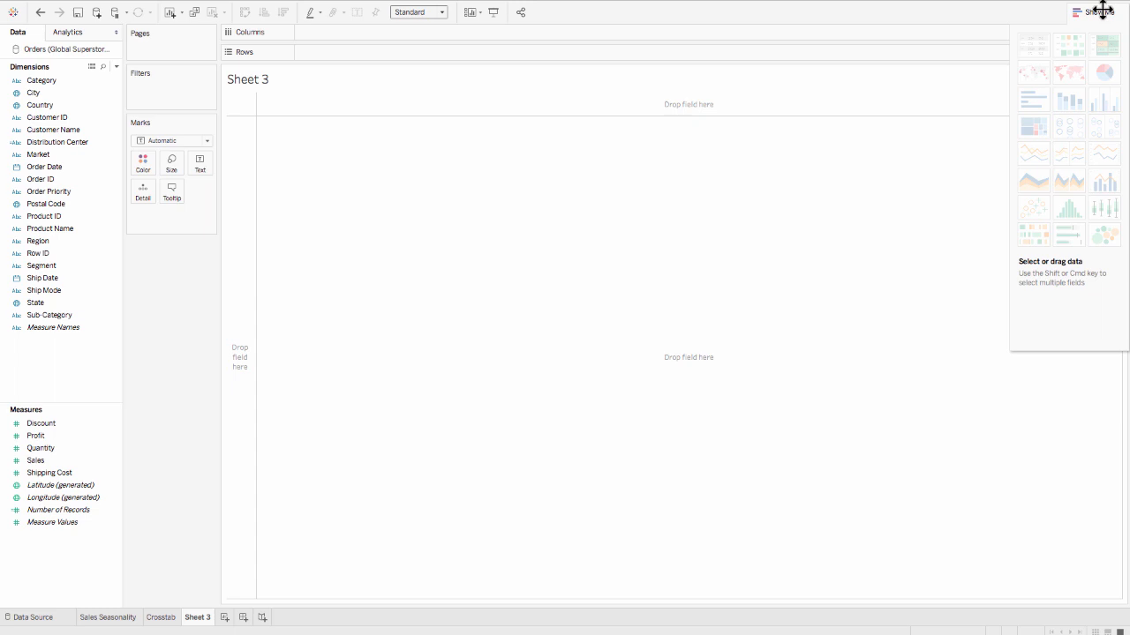
drag(1103, 20, 213, 263)
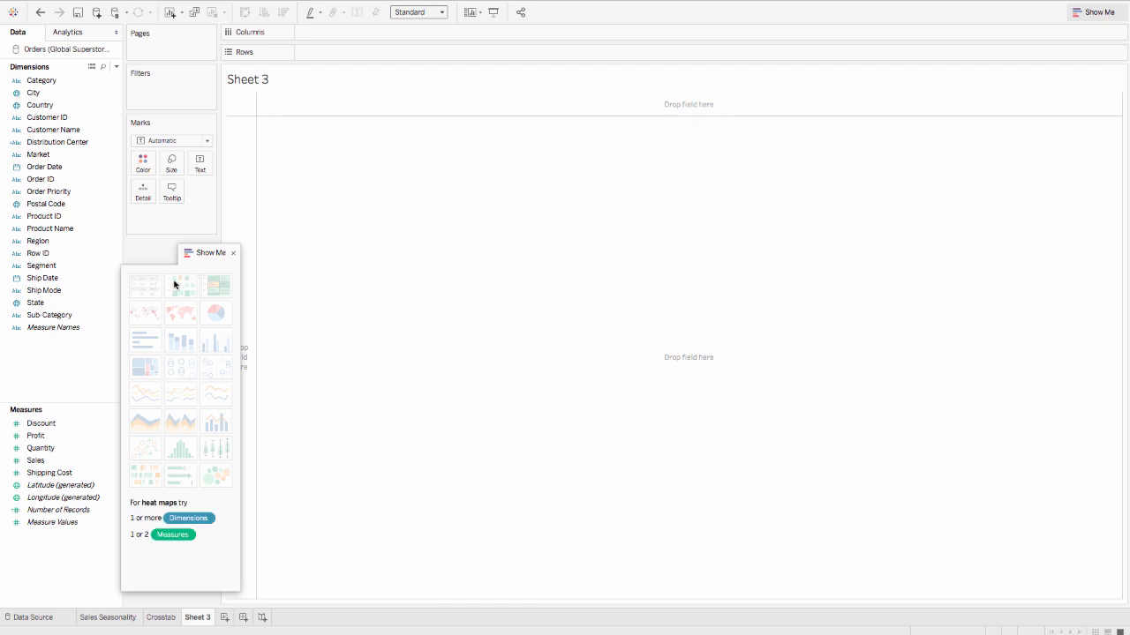
Examine which chart types Show Me offers for single measures such as Discount, Profit, Quantity, Sales and Shipping Cost
click(58, 428)
click(56, 435)
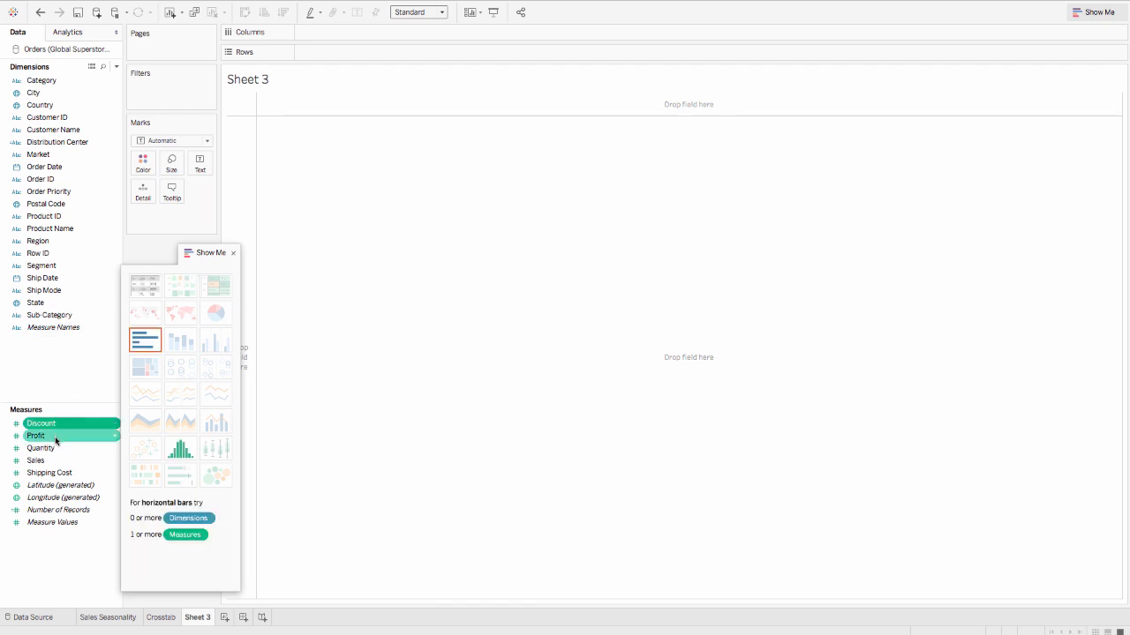
click(55, 448)
click(55, 459)
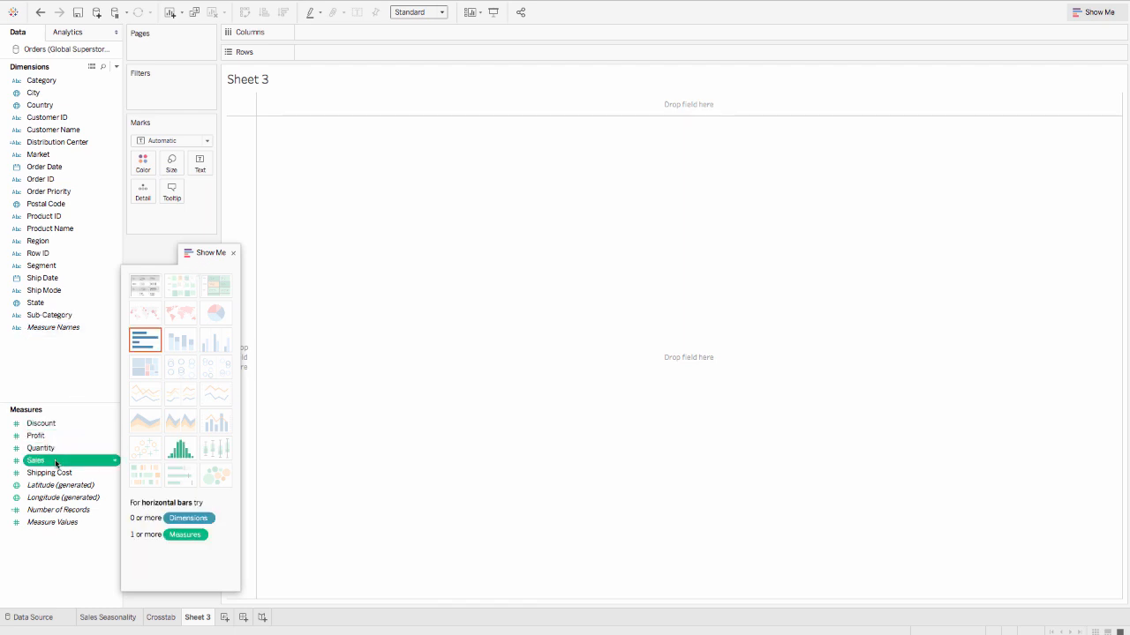
click(56, 473)
click(55, 449)
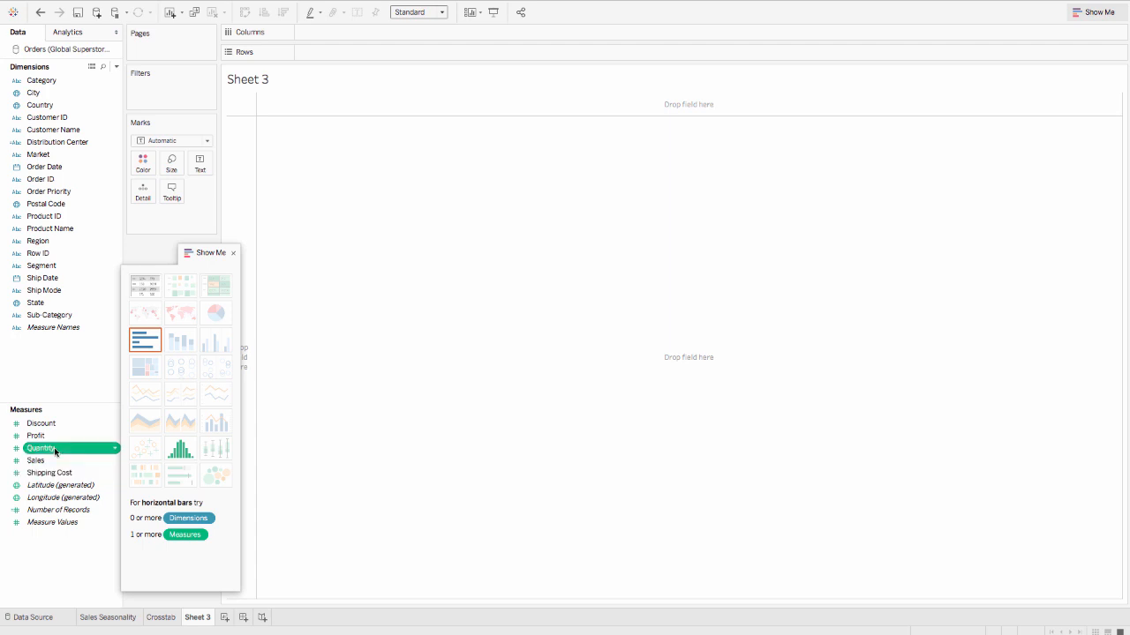
click(56, 436)
Examine the suggested chart types for combined measures, extending the selection from Discount to Shipping Cost and swapping Shipping Cost for Latitude (generated)
click(58, 428)
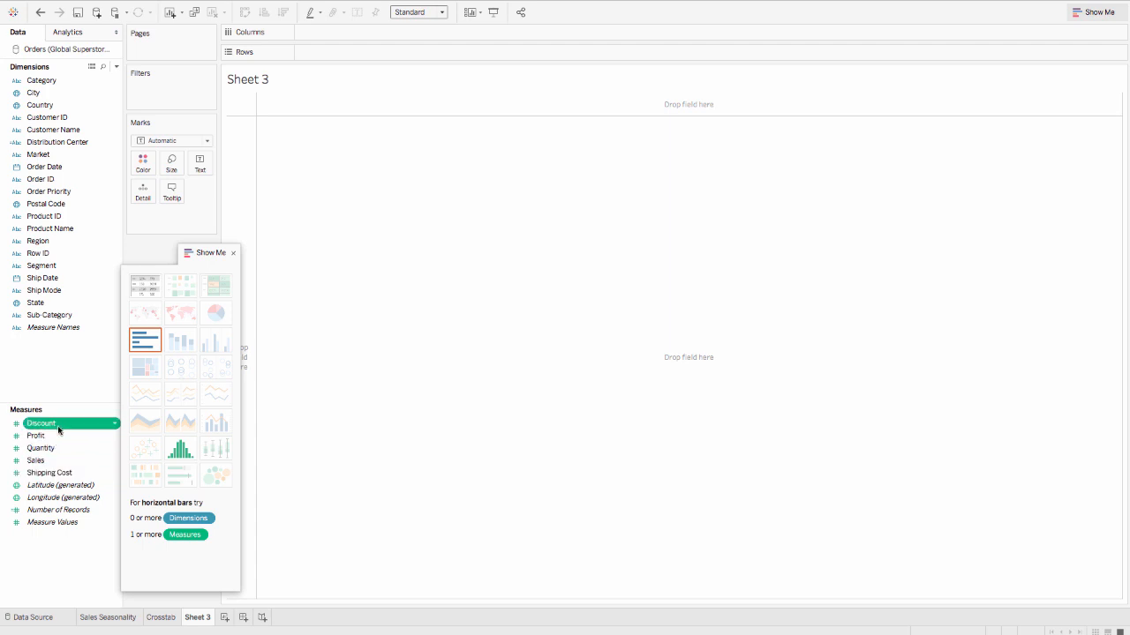
shift+click(58, 450)
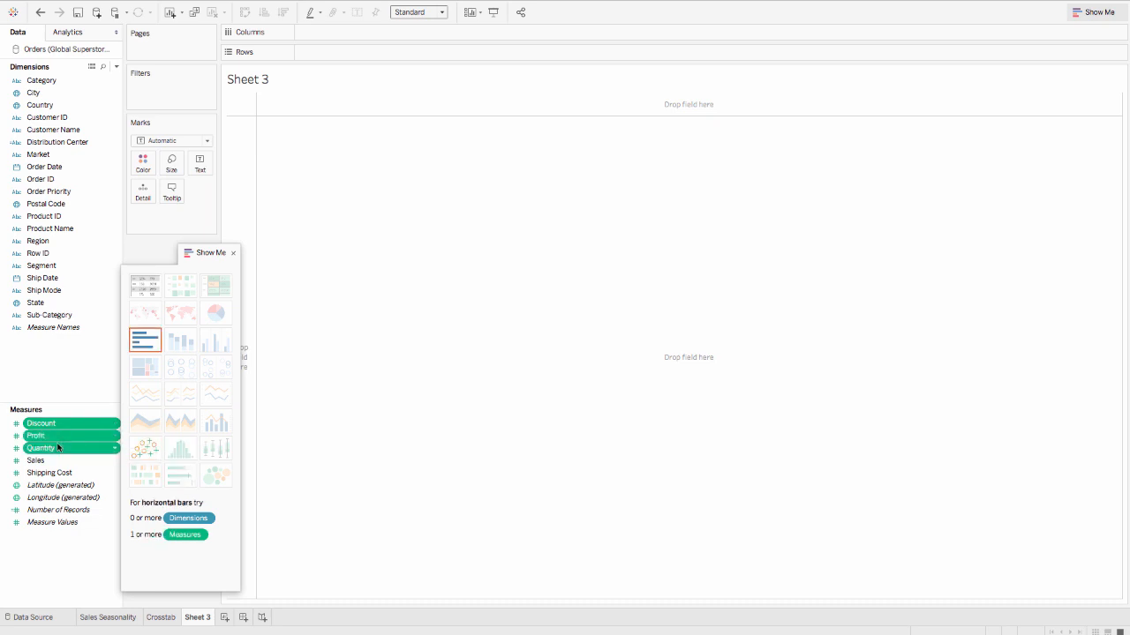
shift+click(55, 473)
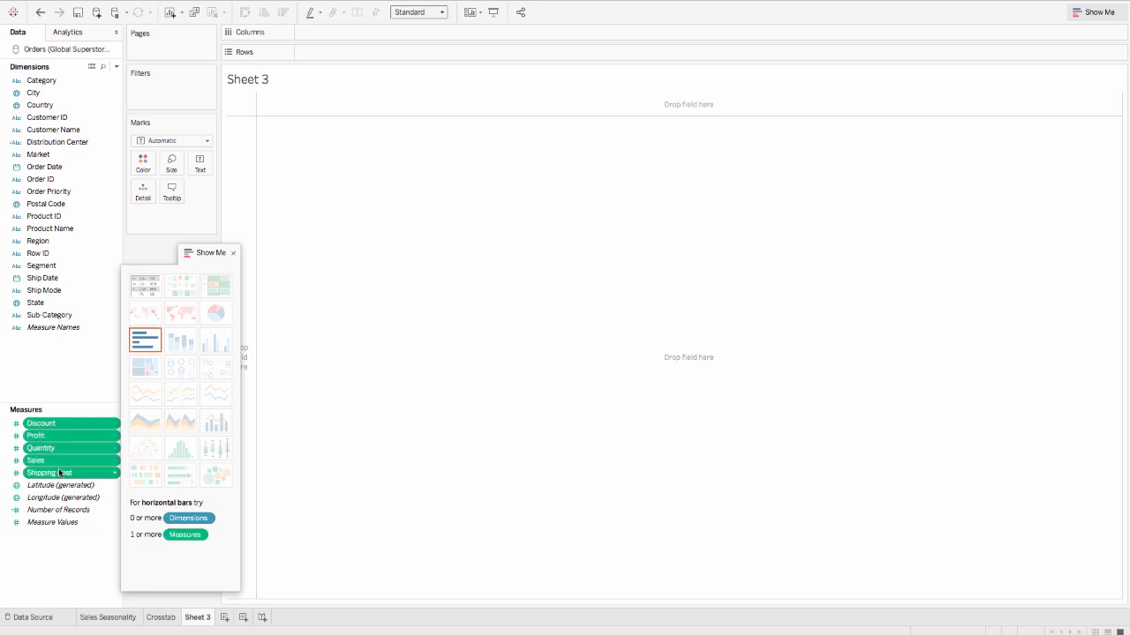
ctrl+click(59, 475)
ctrl+click(61, 486)
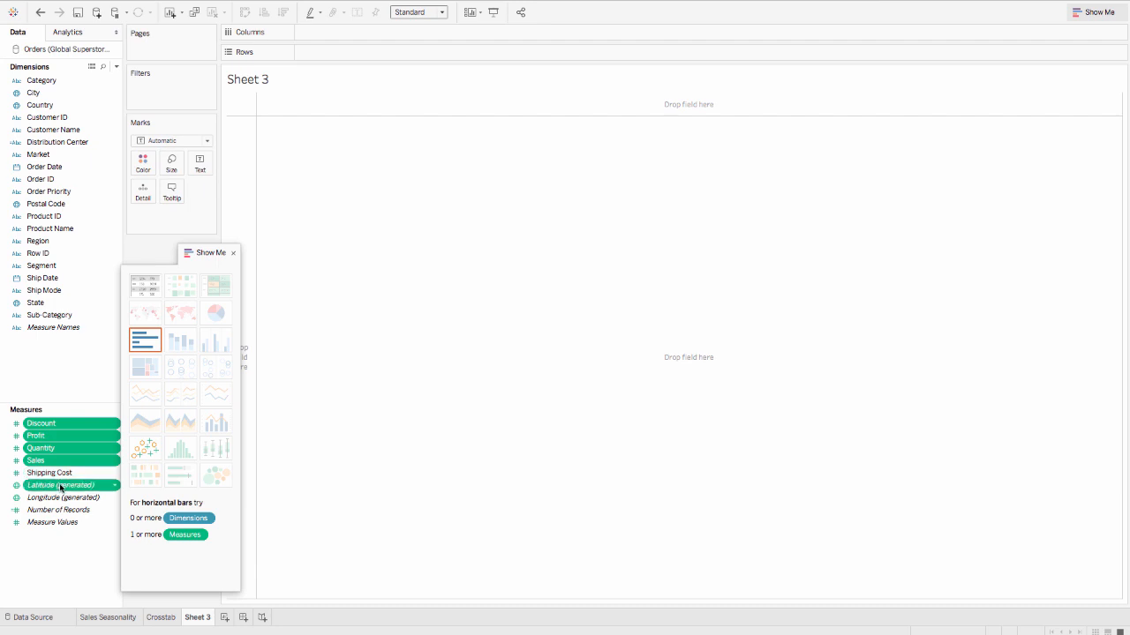
Examine which chart types are suggested for the generated latitude and longitude, Number of Records and Measure Values fields individually
click(61, 486)
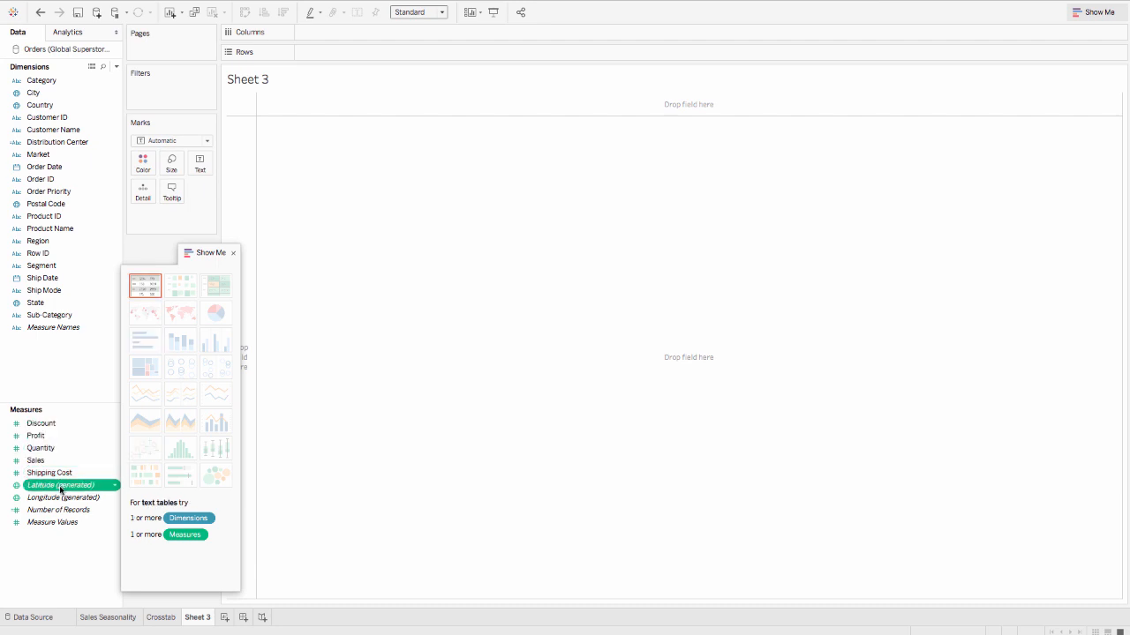
click(61, 498)
click(59, 511)
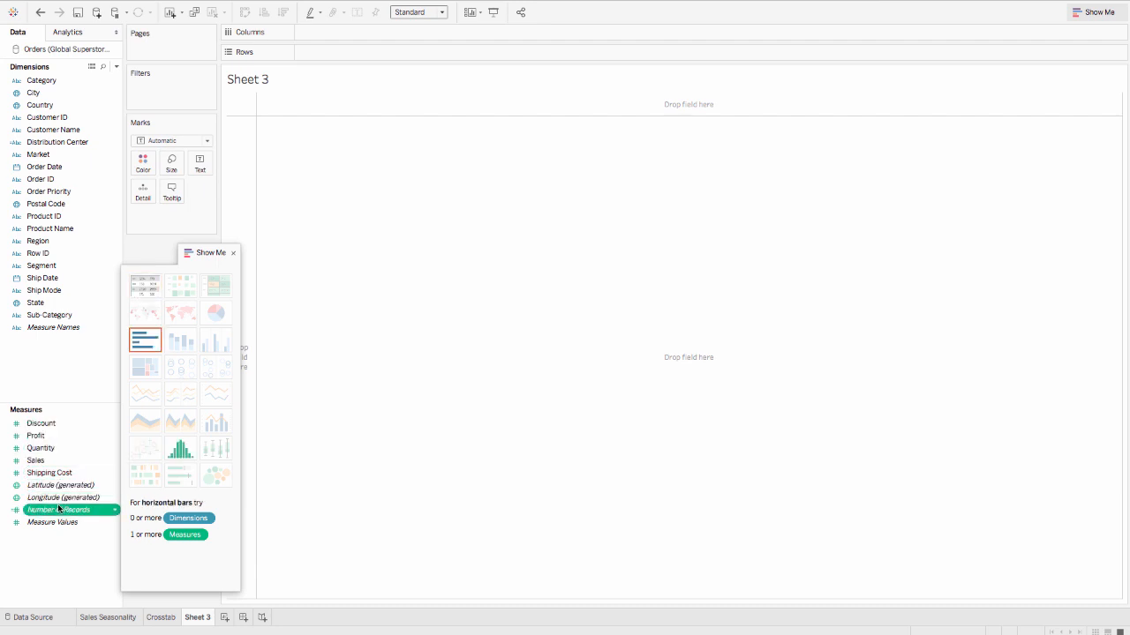
click(59, 522)
click(60, 498)
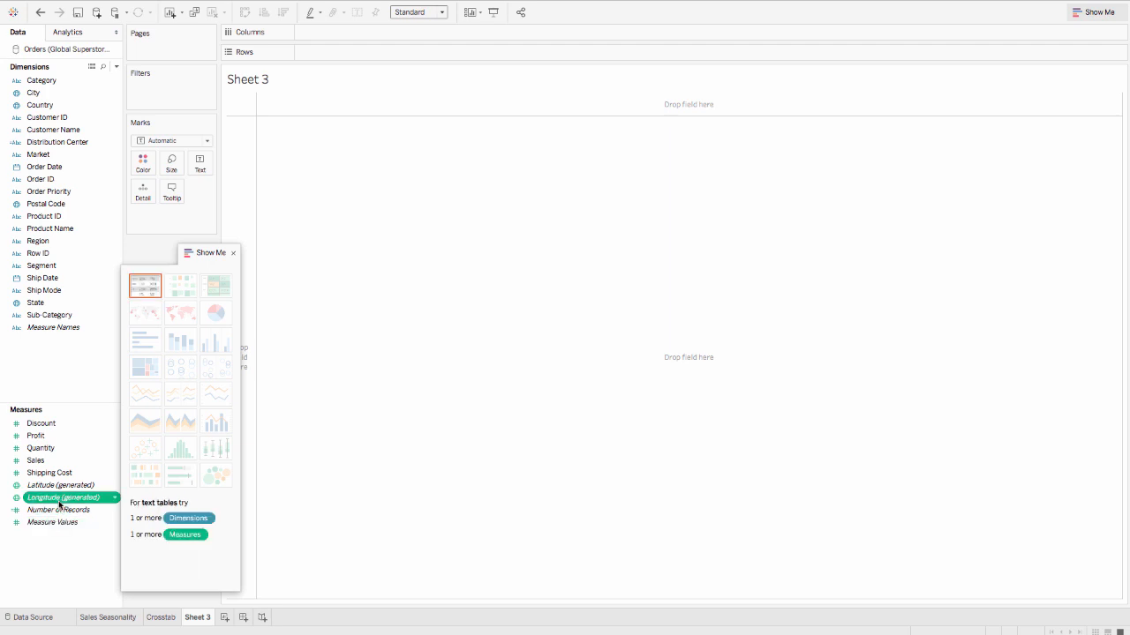
Check the suggested chart types again for Latitude (generated), Shipping Cost, Sales, Quantity and Profit individually
click(59, 487)
click(58, 473)
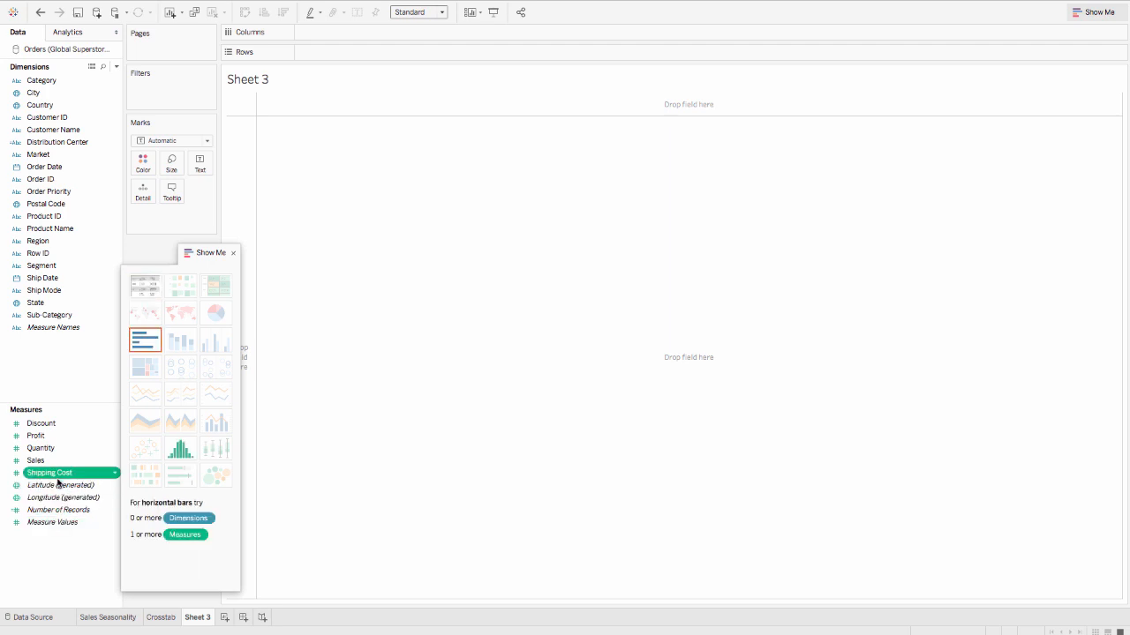
click(56, 460)
click(56, 450)
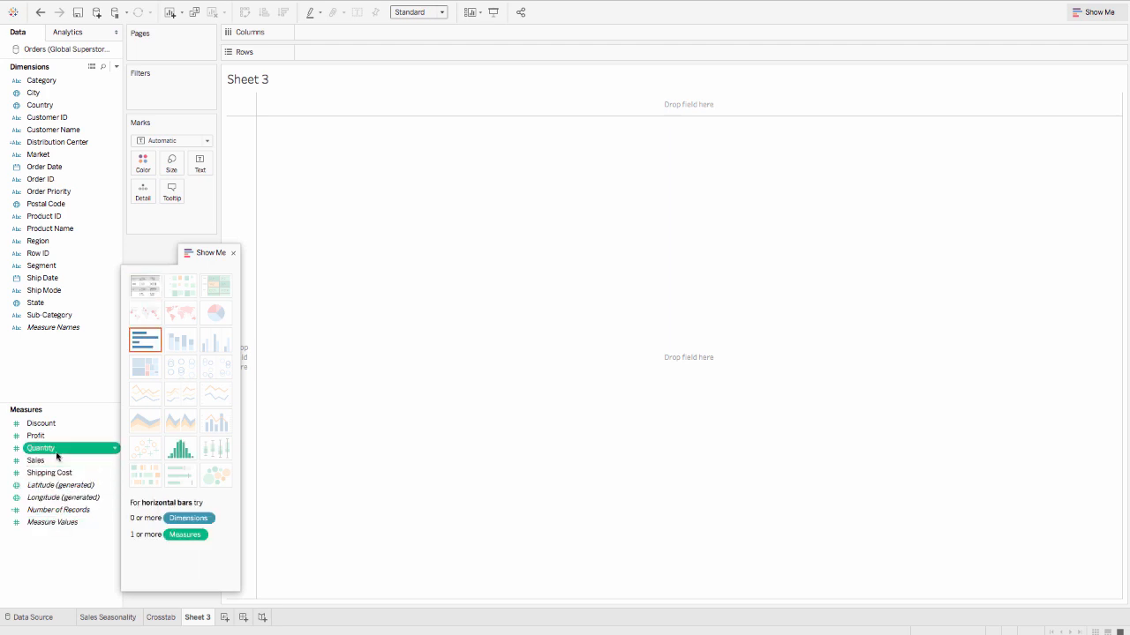
click(57, 437)
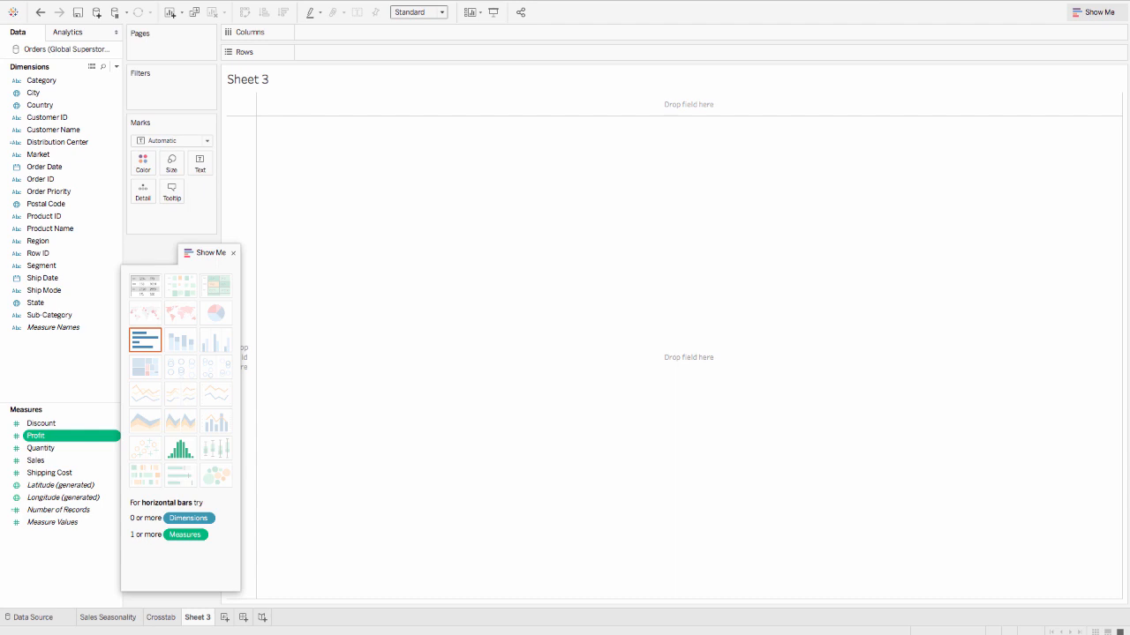
Build a symbol map of Sales by Country from the chart suggestions and dismiss the suggestions
click(48, 463)
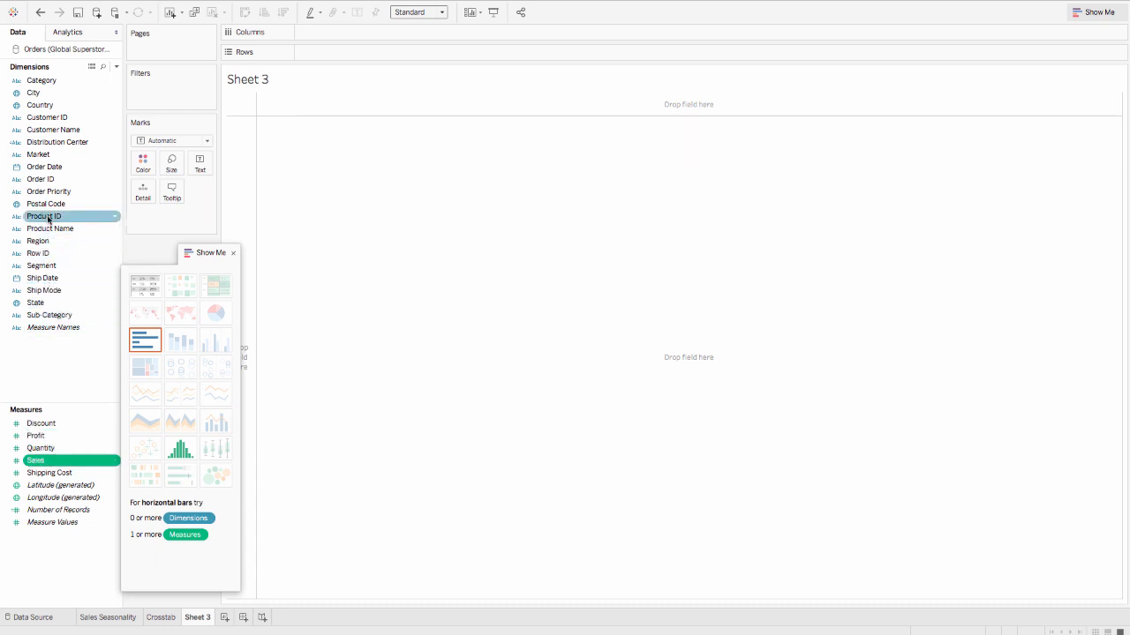
ctrl+click(51, 110)
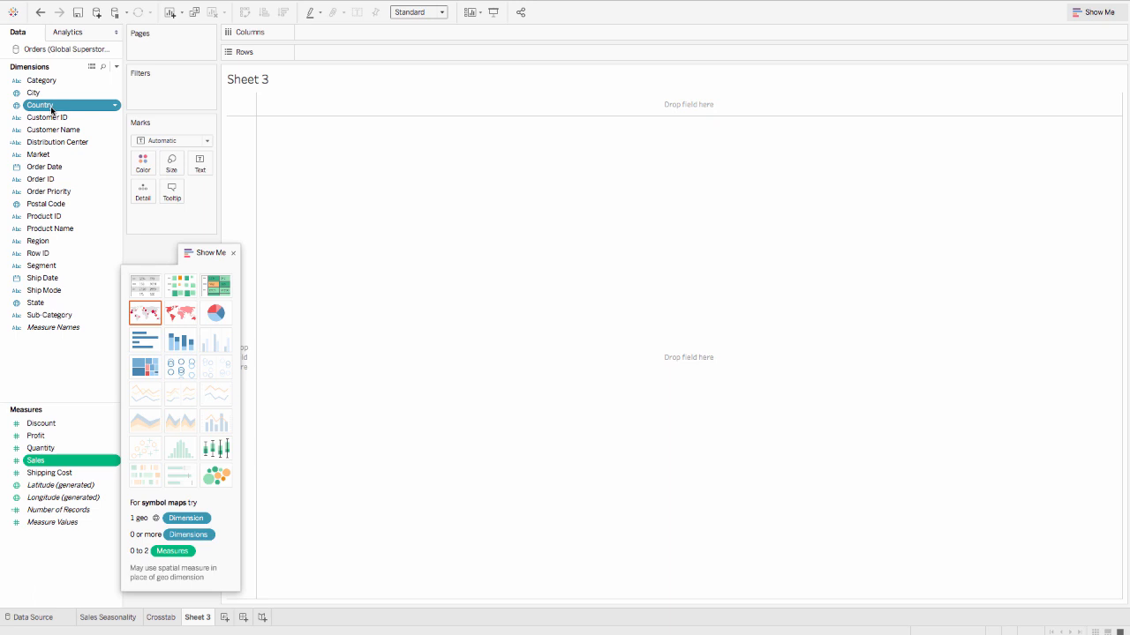
click(140, 316)
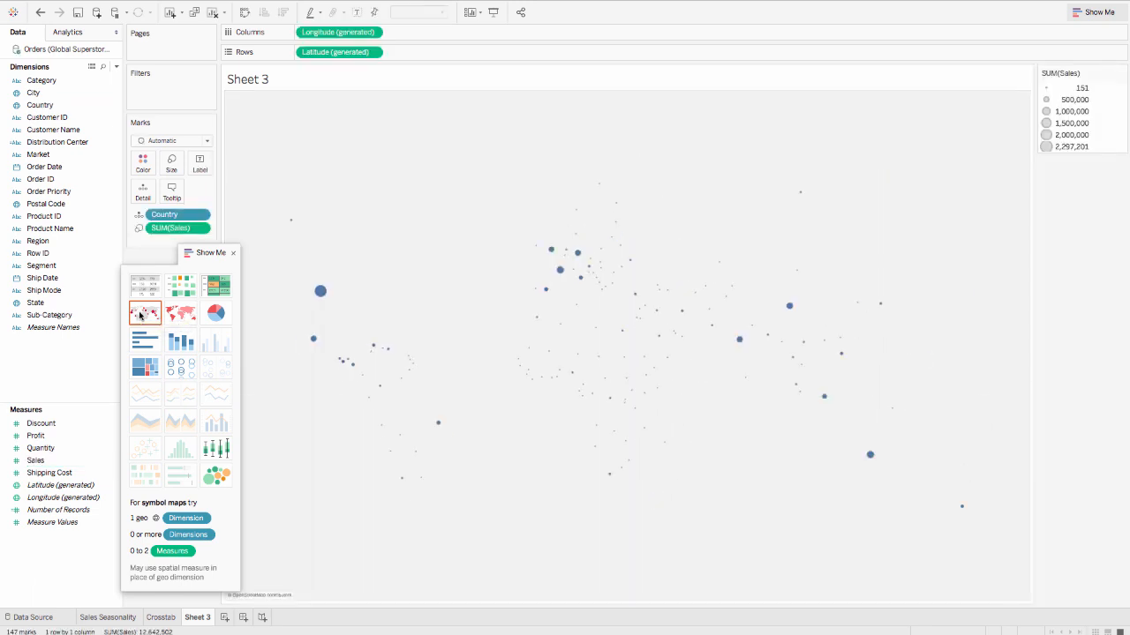
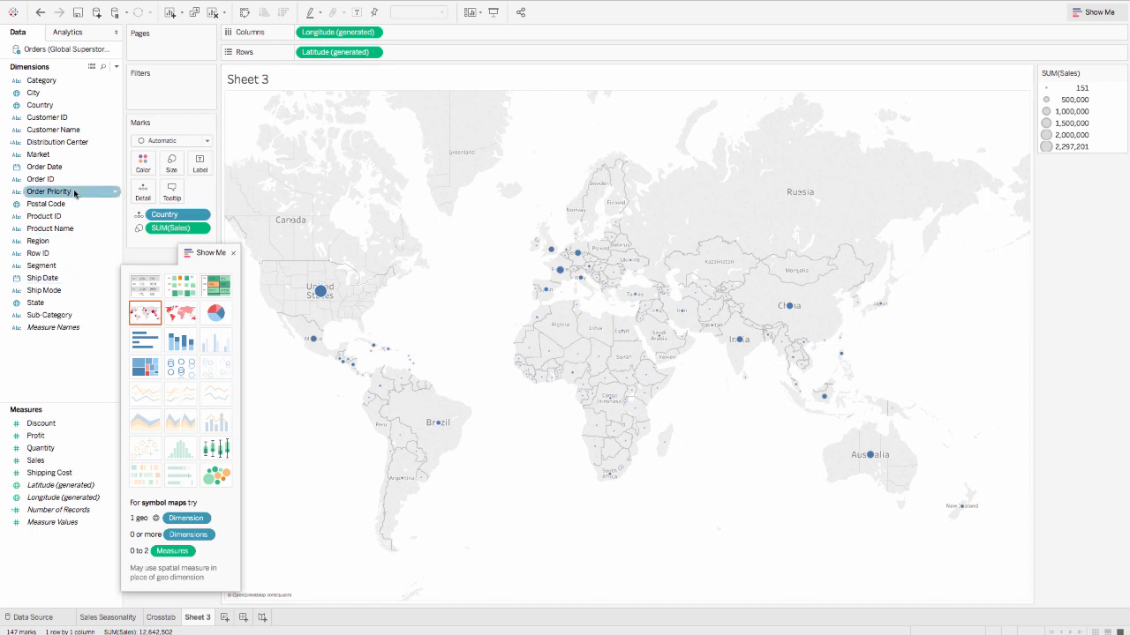
click(233, 253)
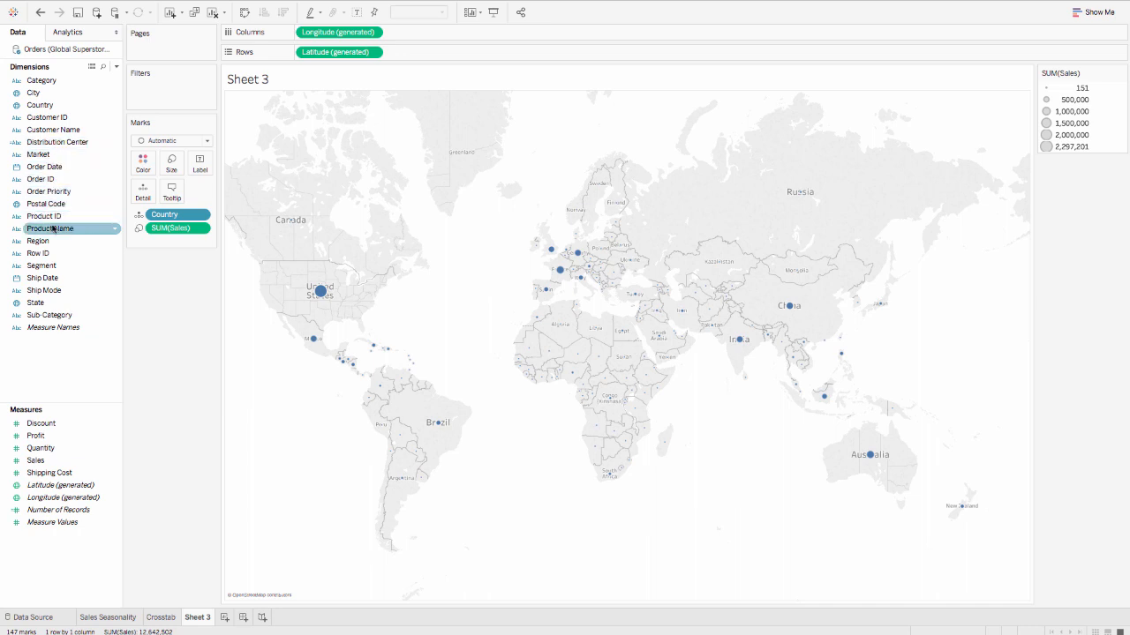
Add State to the map as a further level of detail and enlarge the sales circles to about the middle of the size range
drag(40, 303, 276, 365)
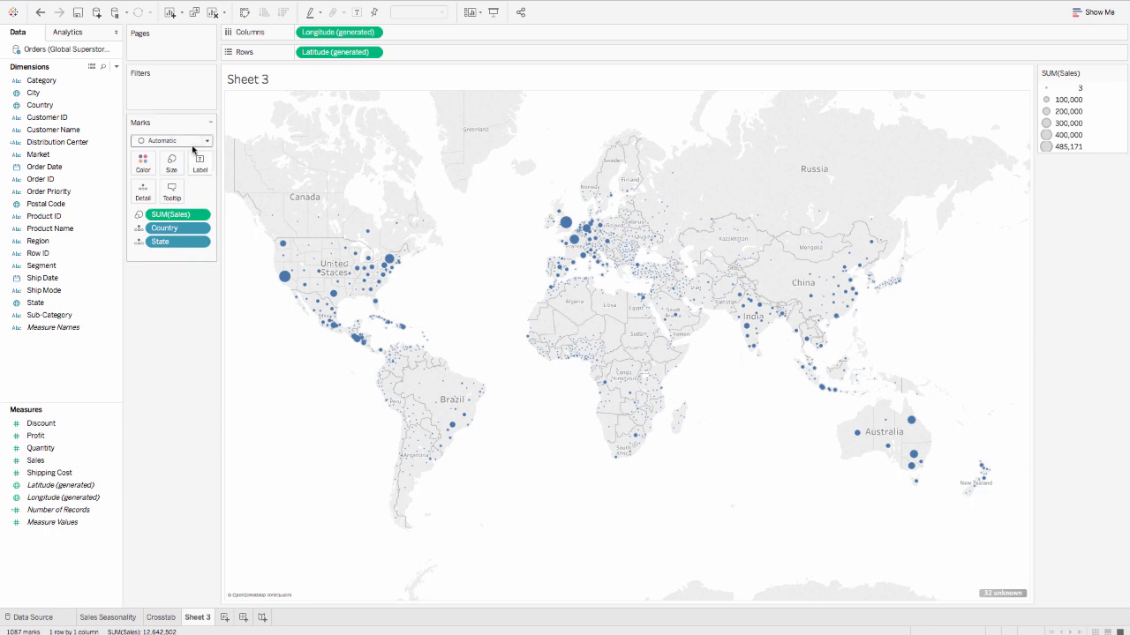
click(208, 141)
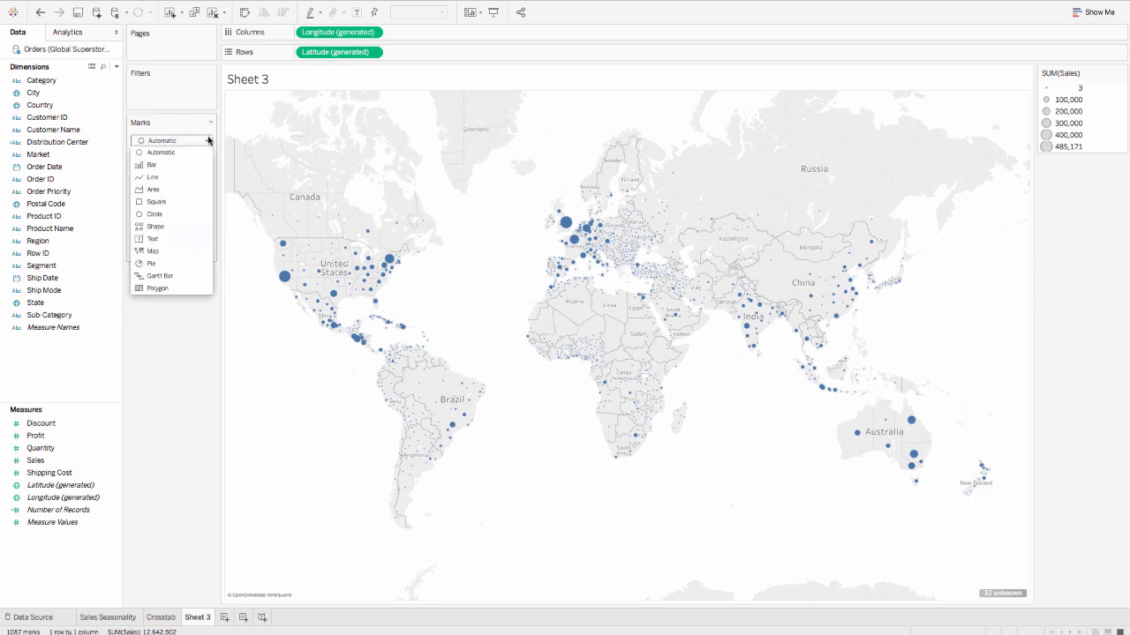
click(208, 141)
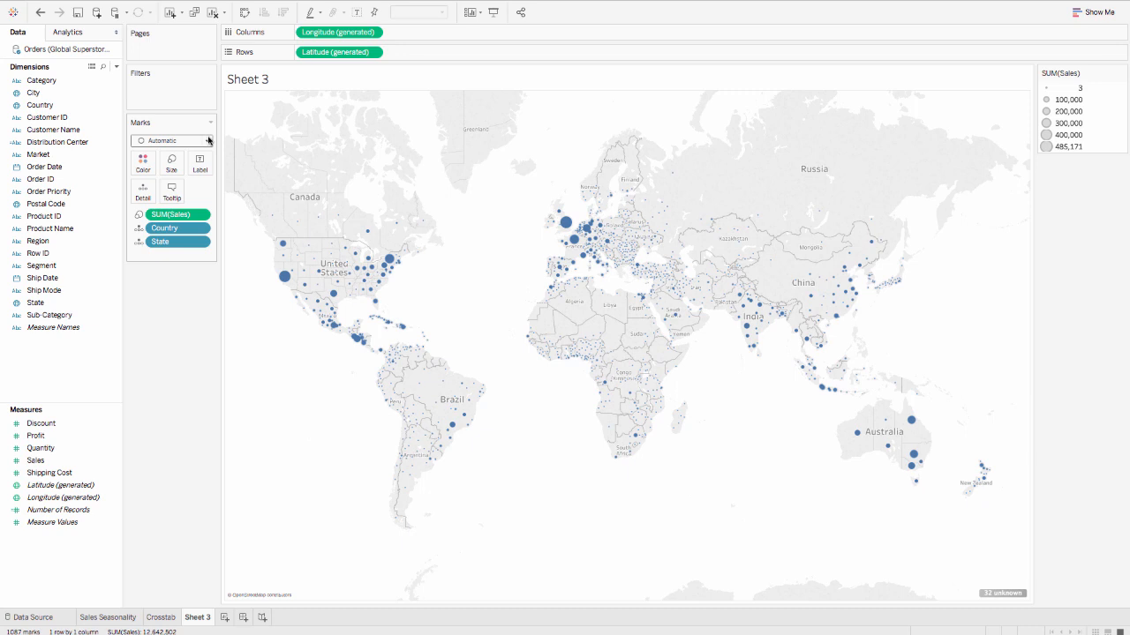
click(171, 163)
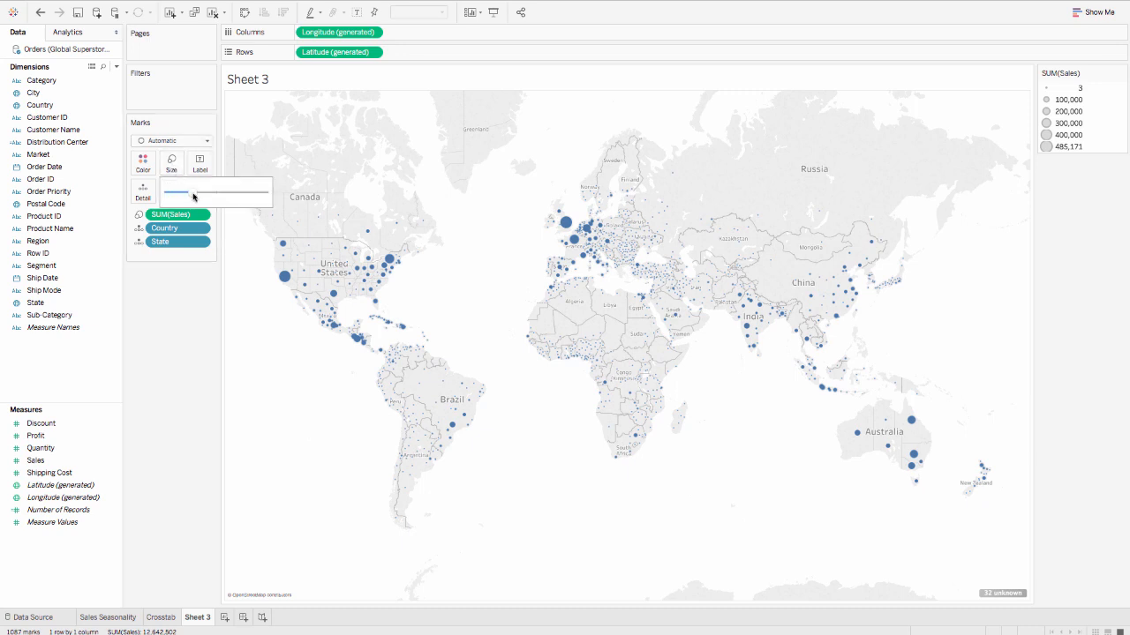
drag(193, 197, 215, 199)
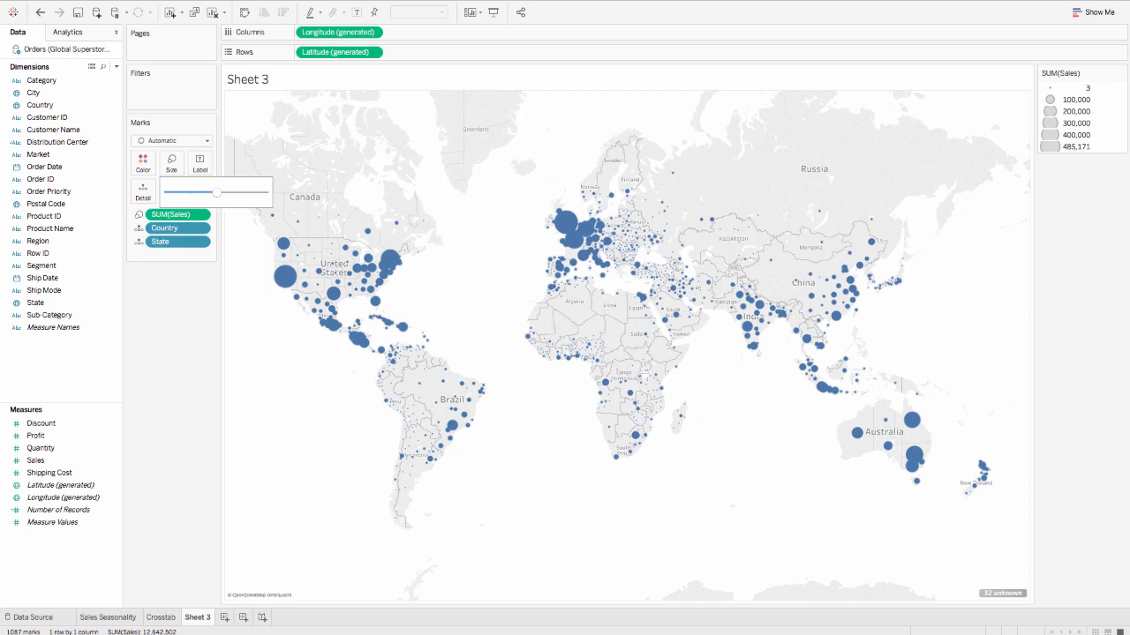
Set the map circles' opacity to 50% and give them a blue border
click(140, 167)
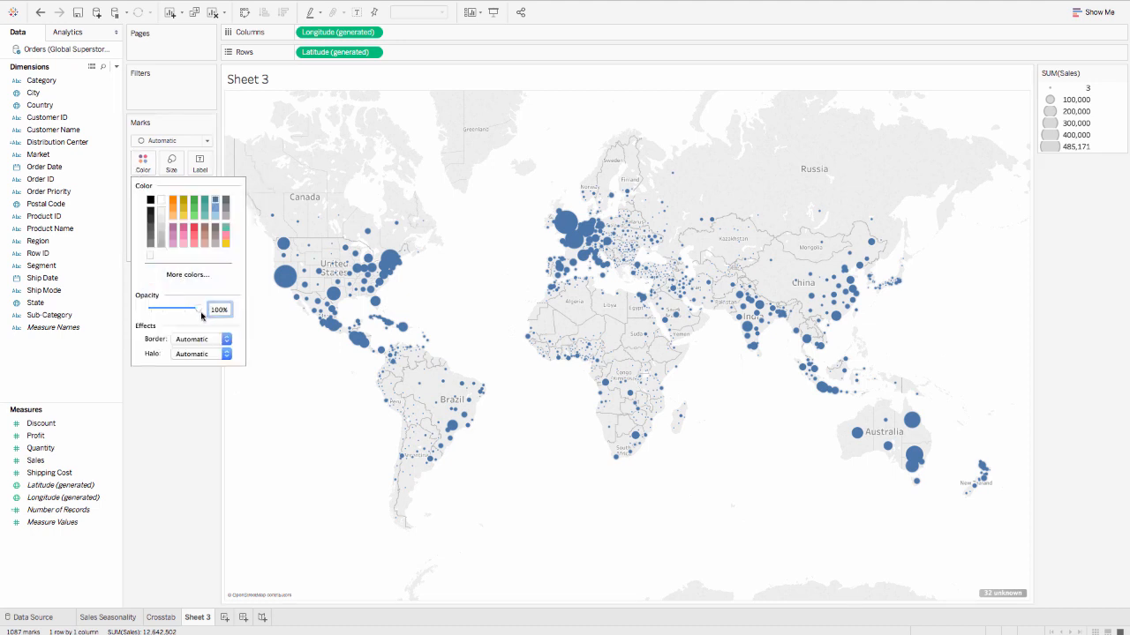
drag(199, 308, 177, 311)
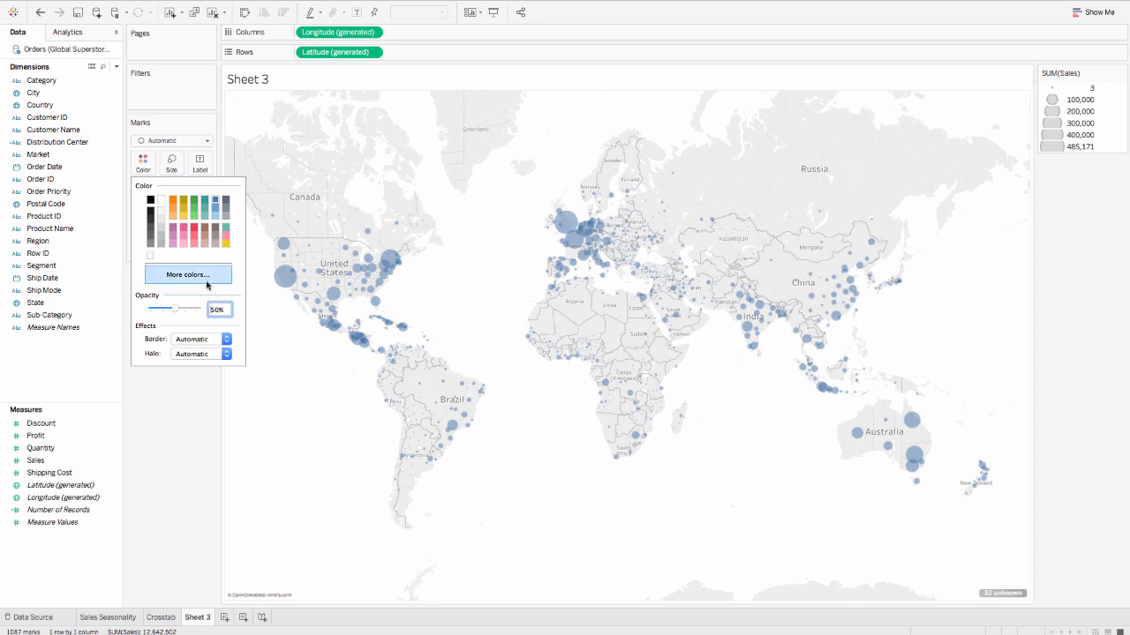
click(206, 339)
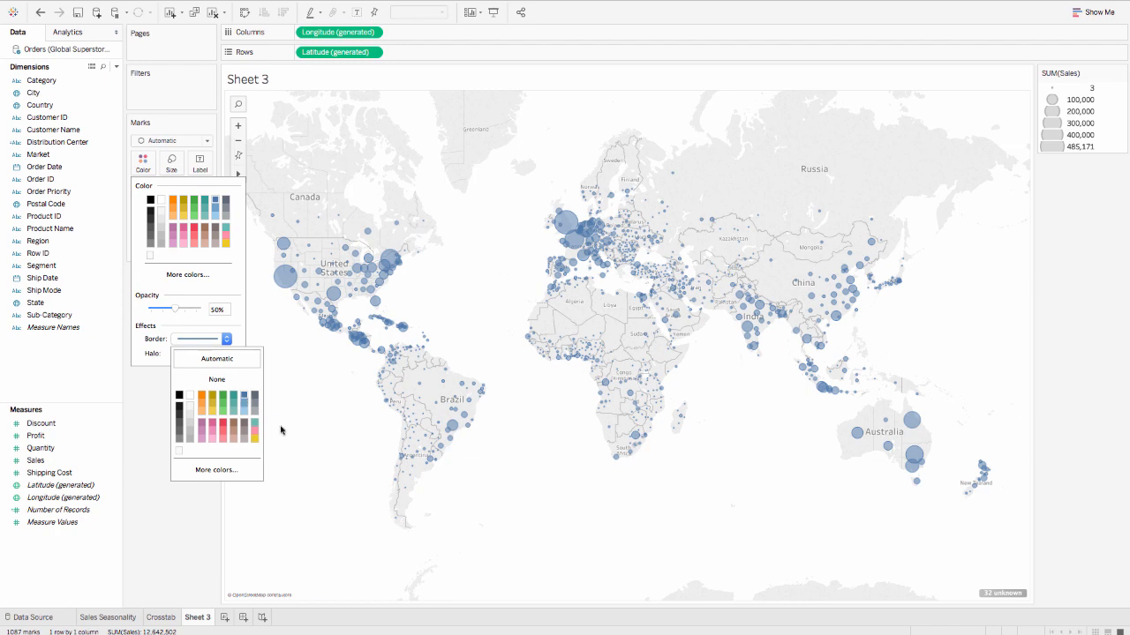
click(300, 458)
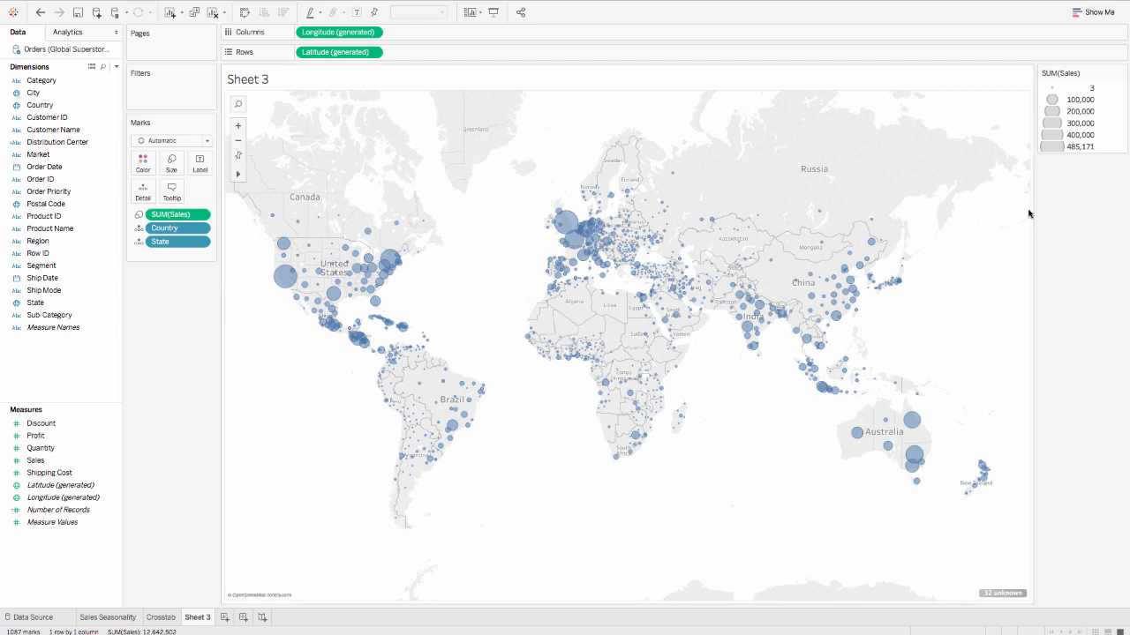
Hide the Sales size legend and color the map circles by Profit
click(1121, 75)
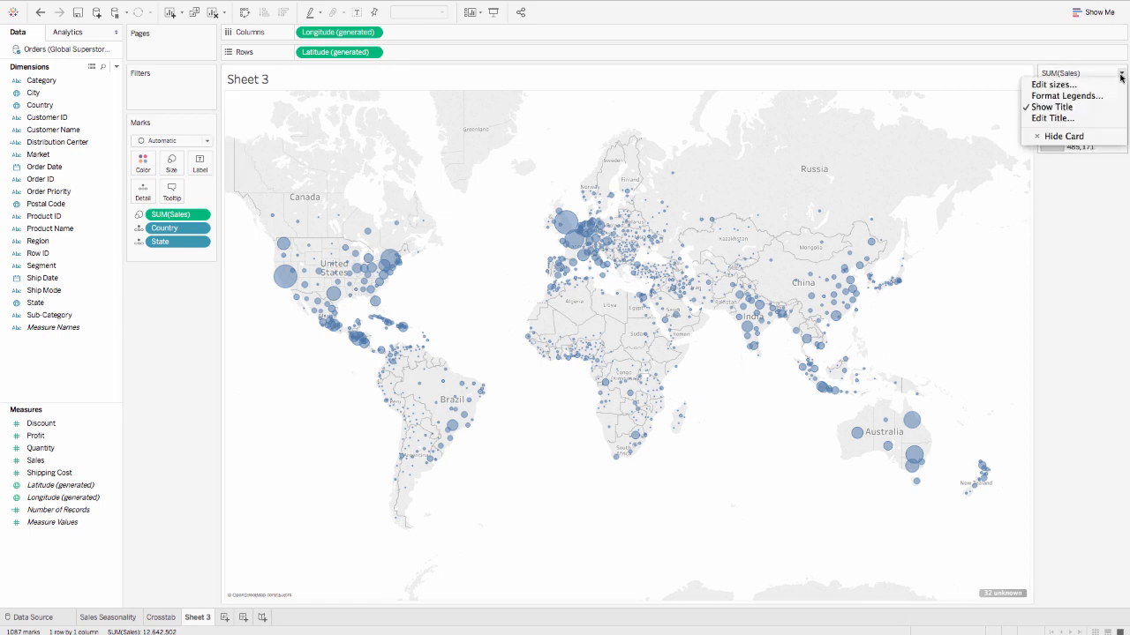
click(1070, 137)
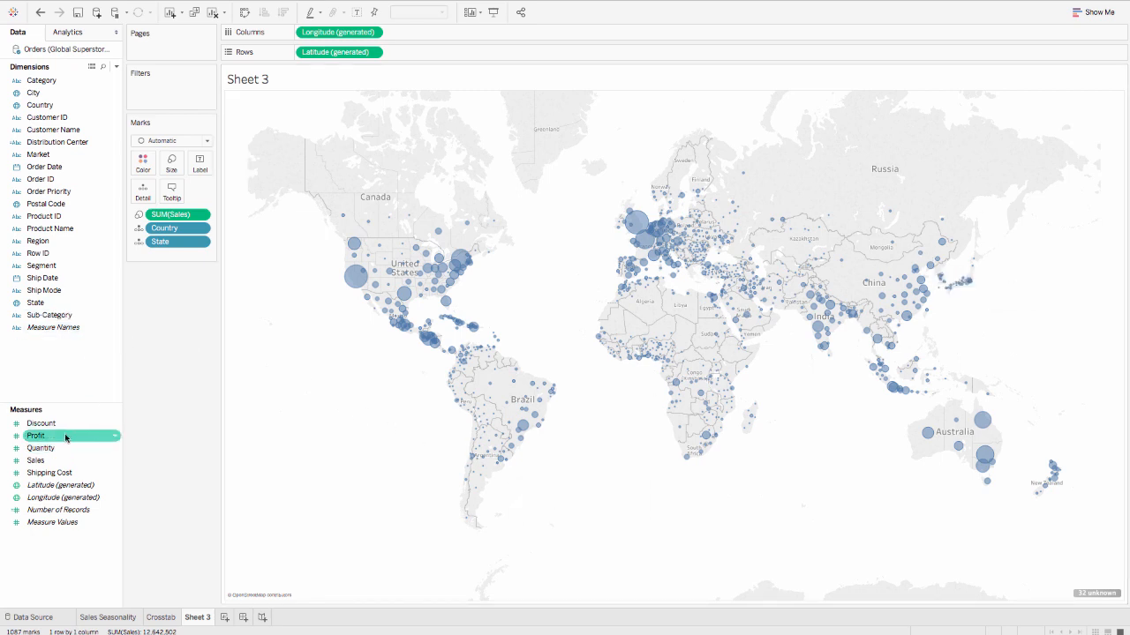
drag(70, 435, 146, 165)
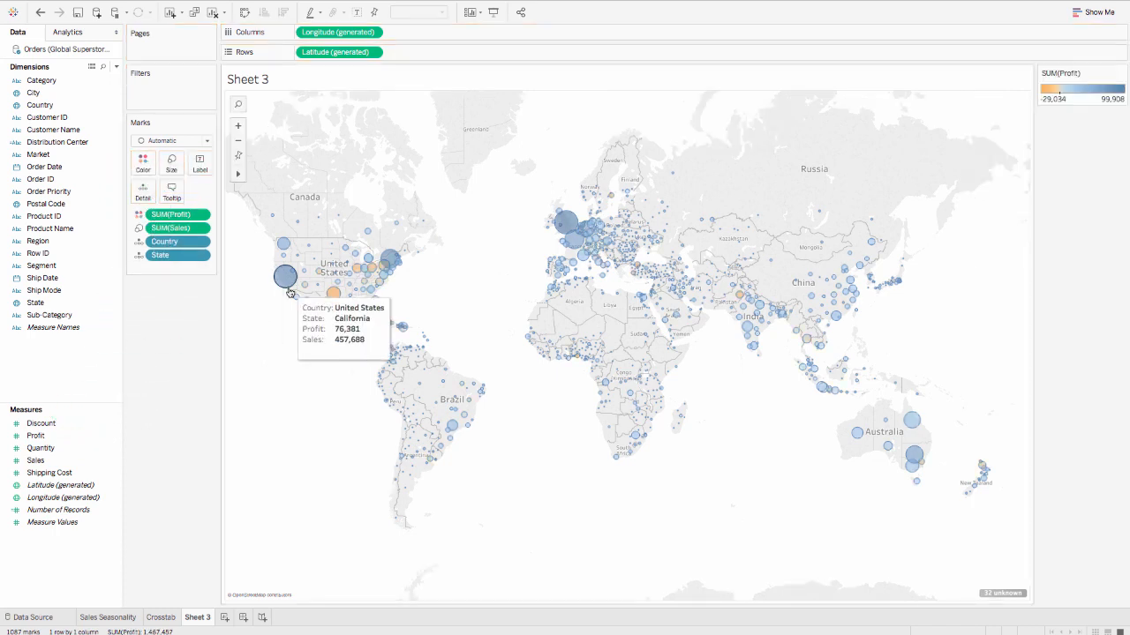
mouse_move(337, 336)
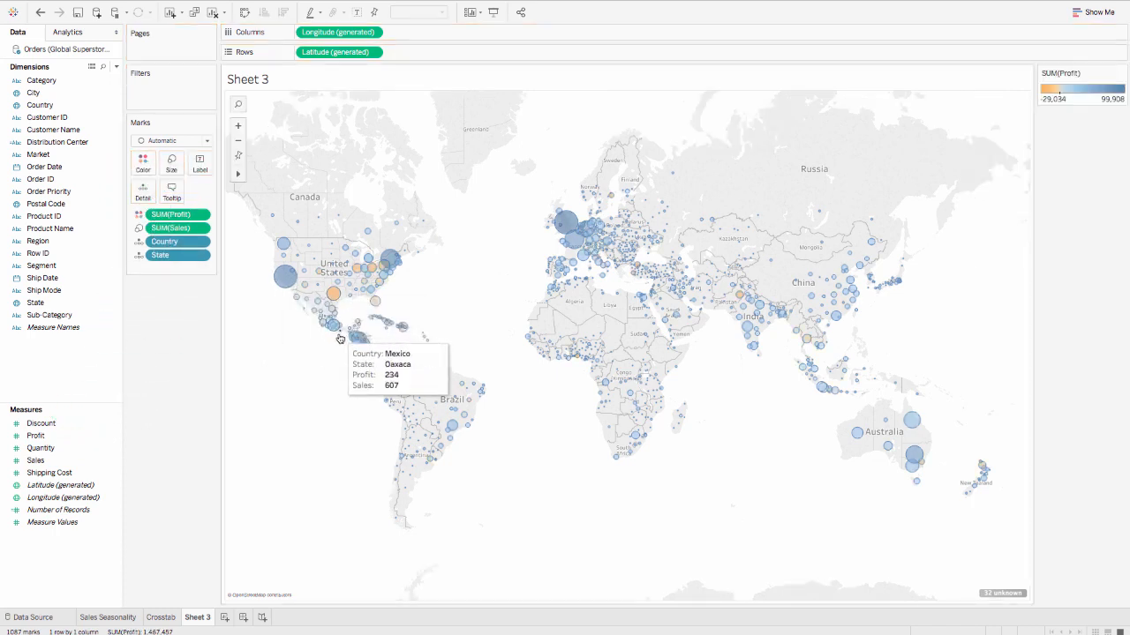
mouse_move(332, 301)
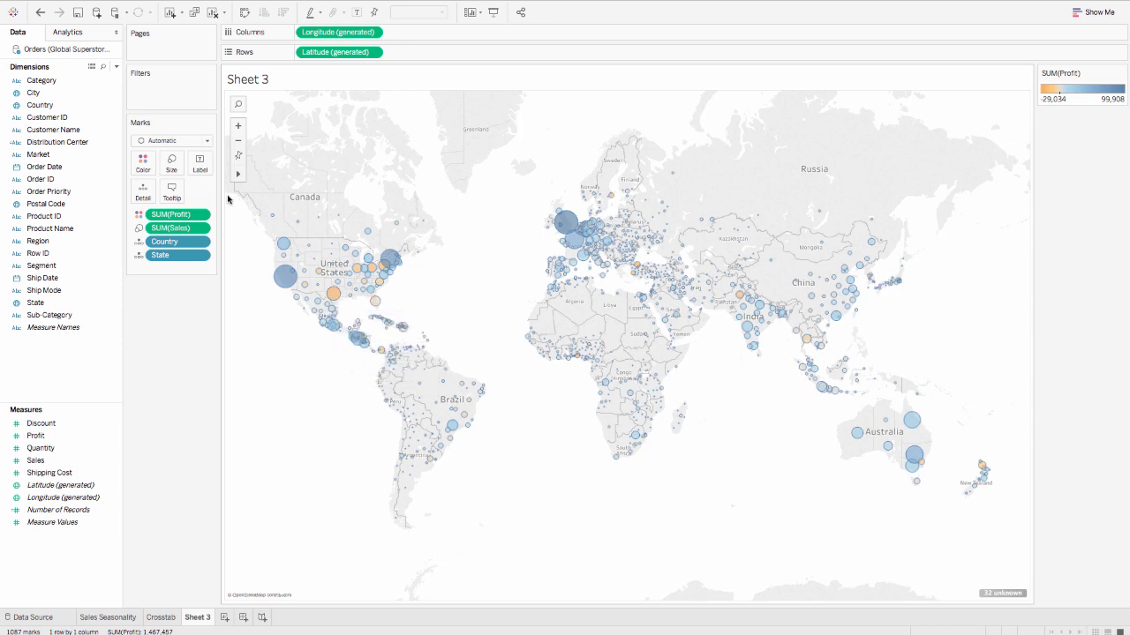
Change the Profit colors to the Red-Green Diverging palette with 6 stepped colors and the full color range
click(143, 159)
click(165, 202)
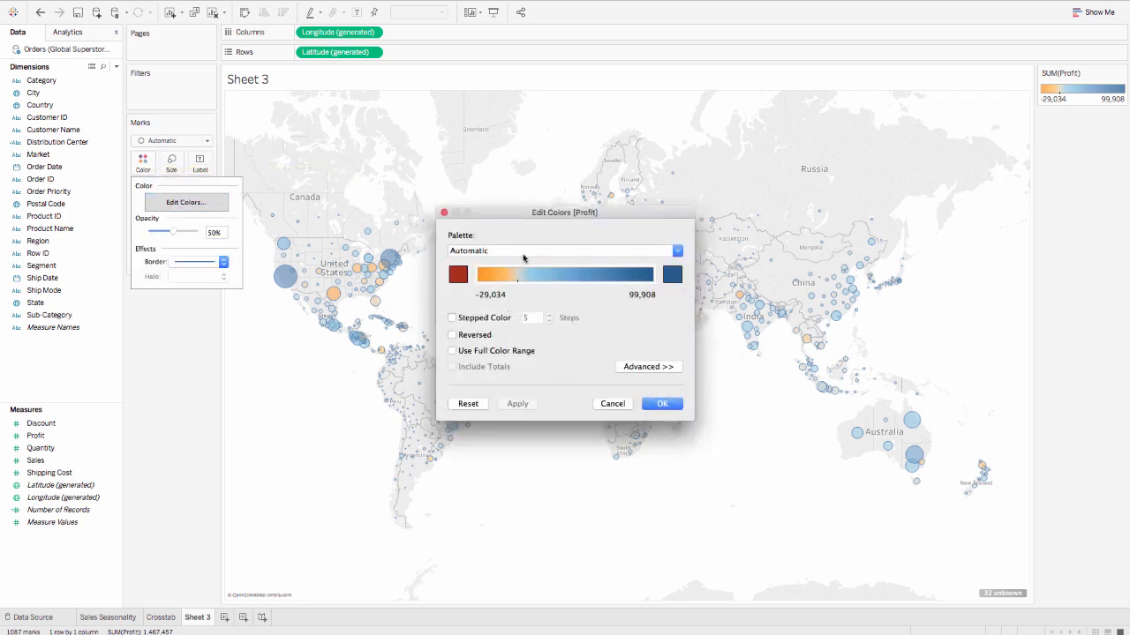
click(525, 253)
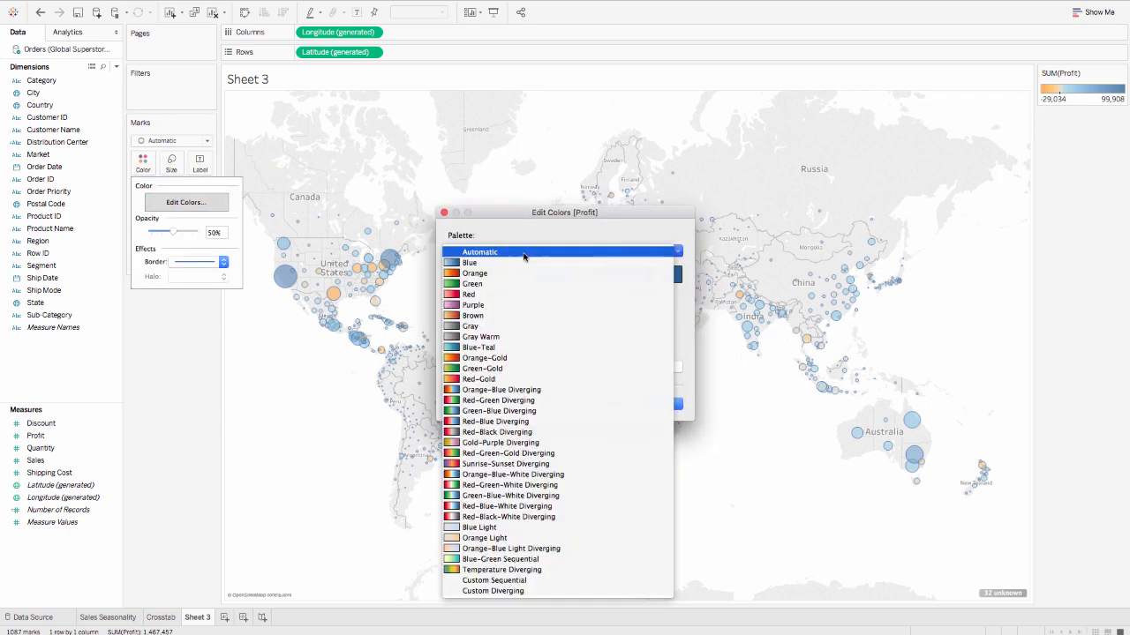
click(524, 401)
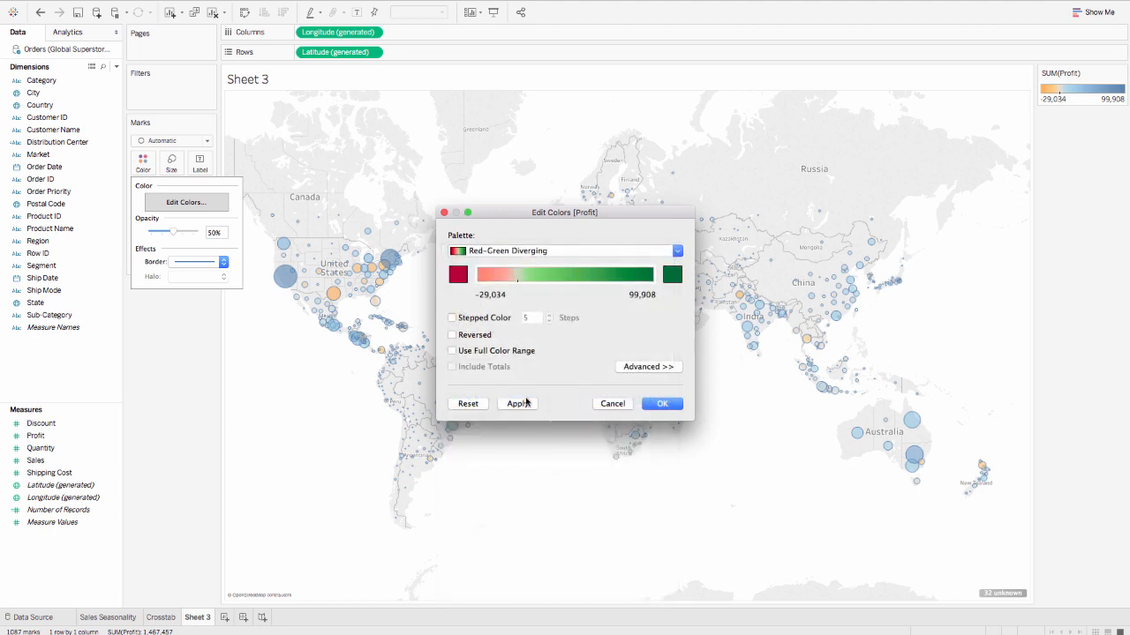
click(453, 318)
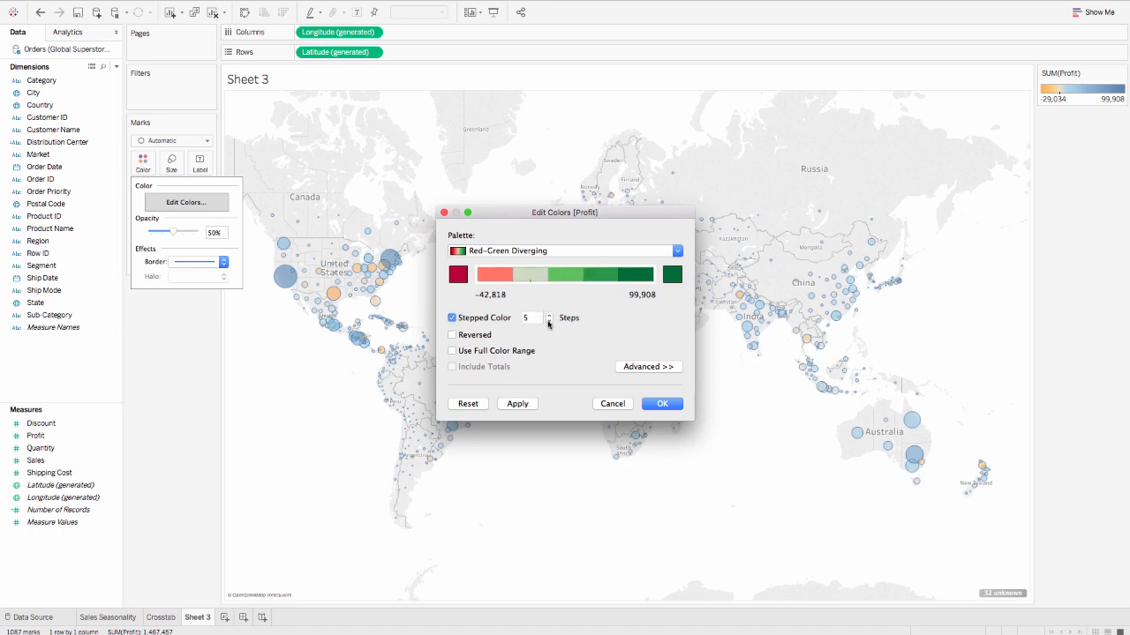
click(548, 315)
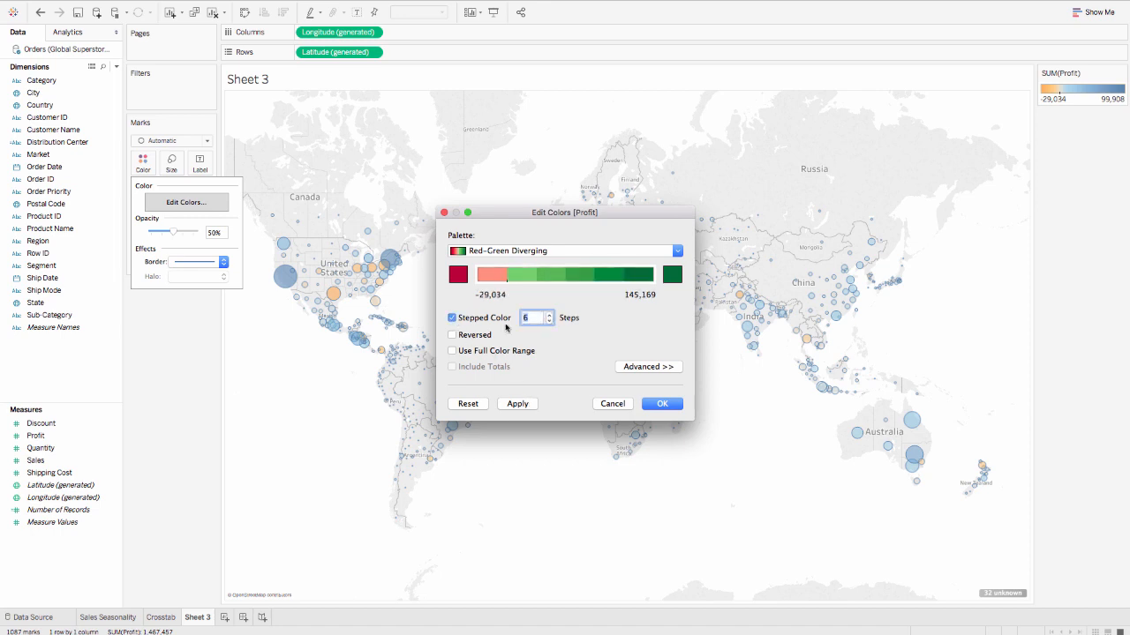
click(452, 351)
click(662, 404)
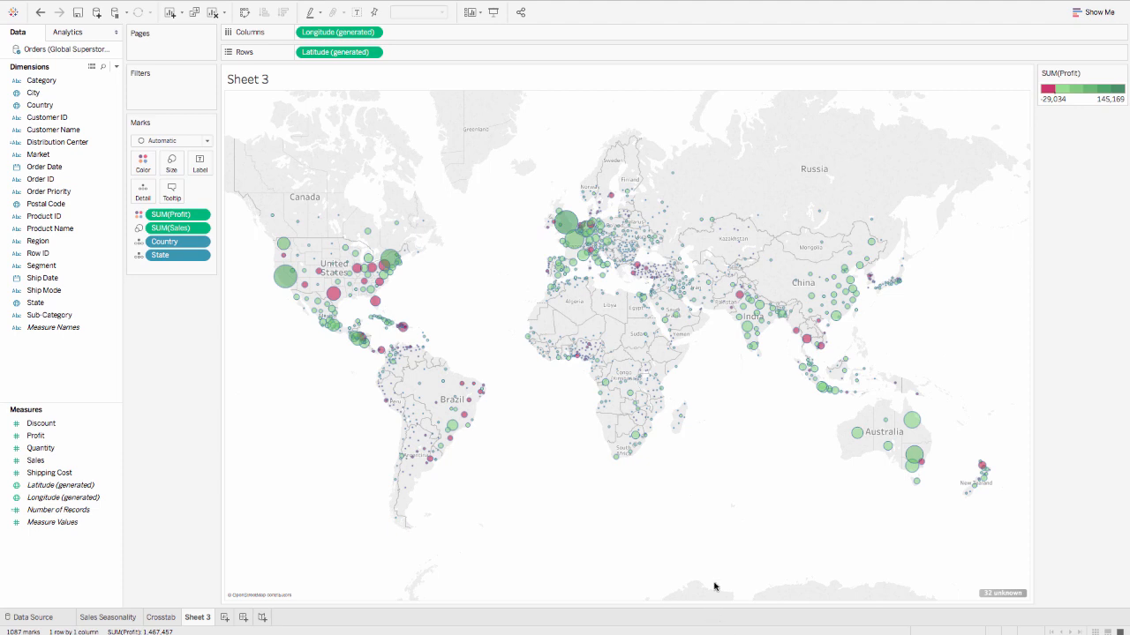
Search the map for United Arab Emirates and inspect the profit and sales details of its state marks
mouse_move(690, 313)
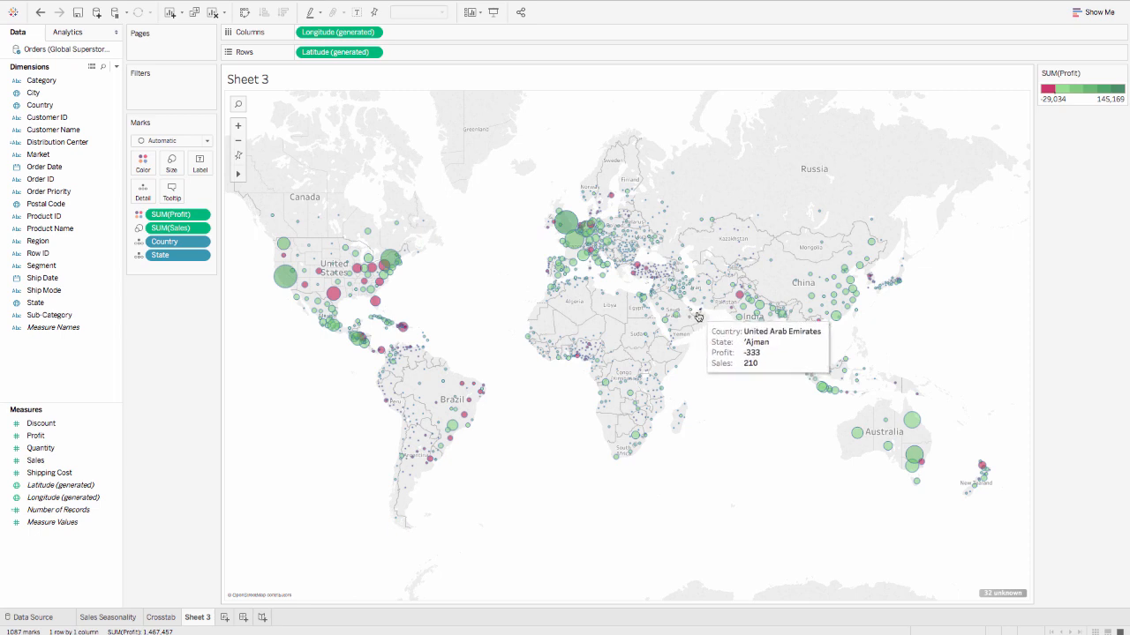
click(239, 104)
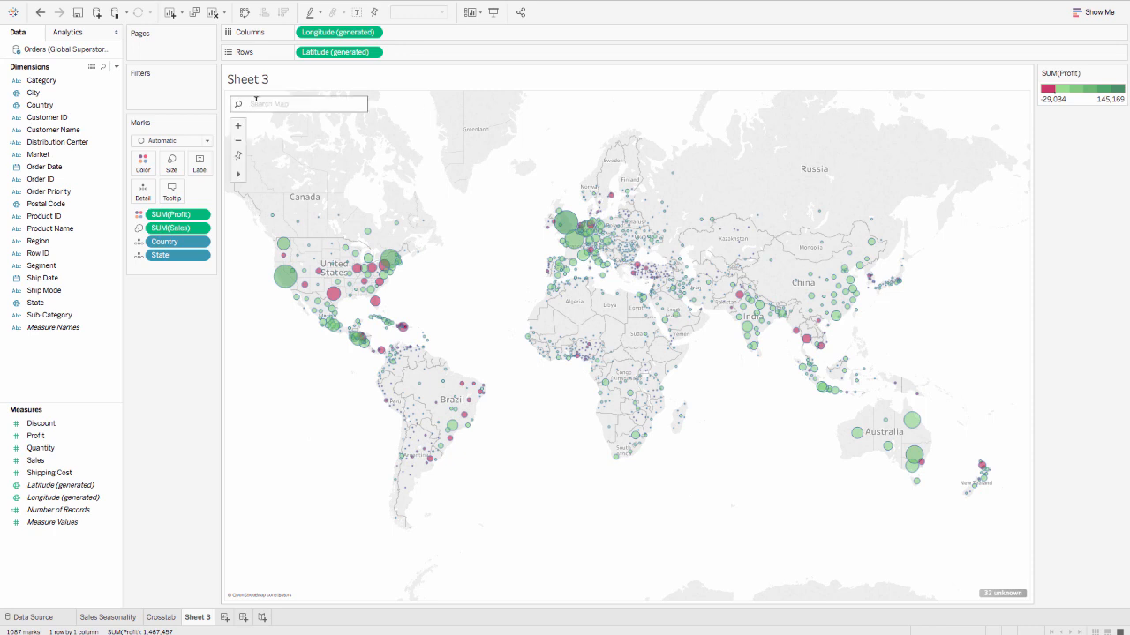
text(Uni)
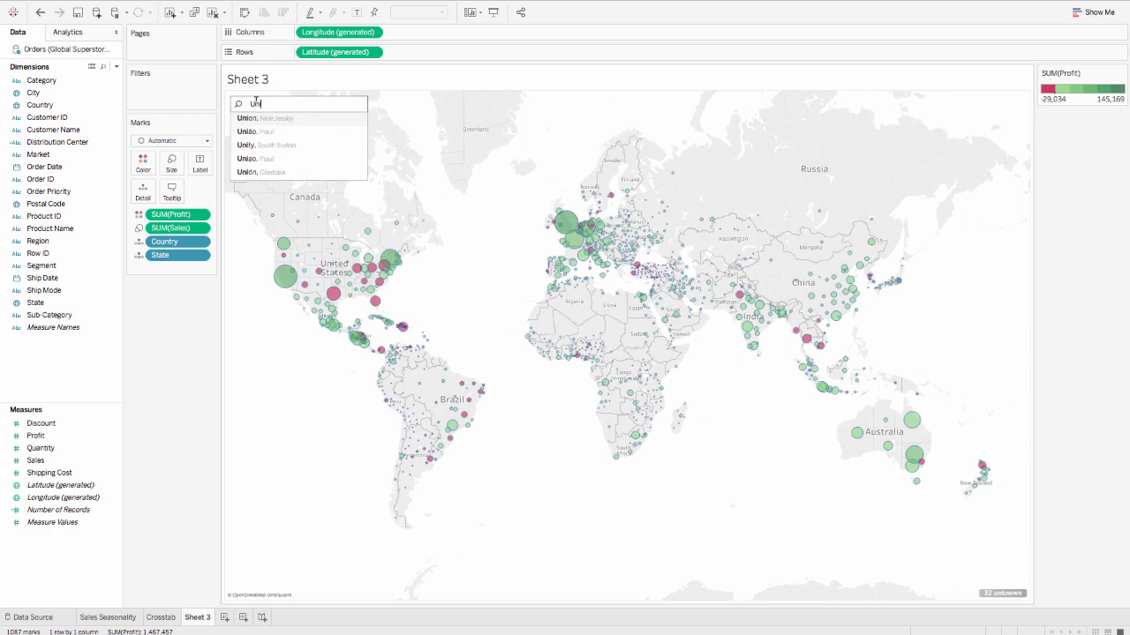
text(ted Ar)
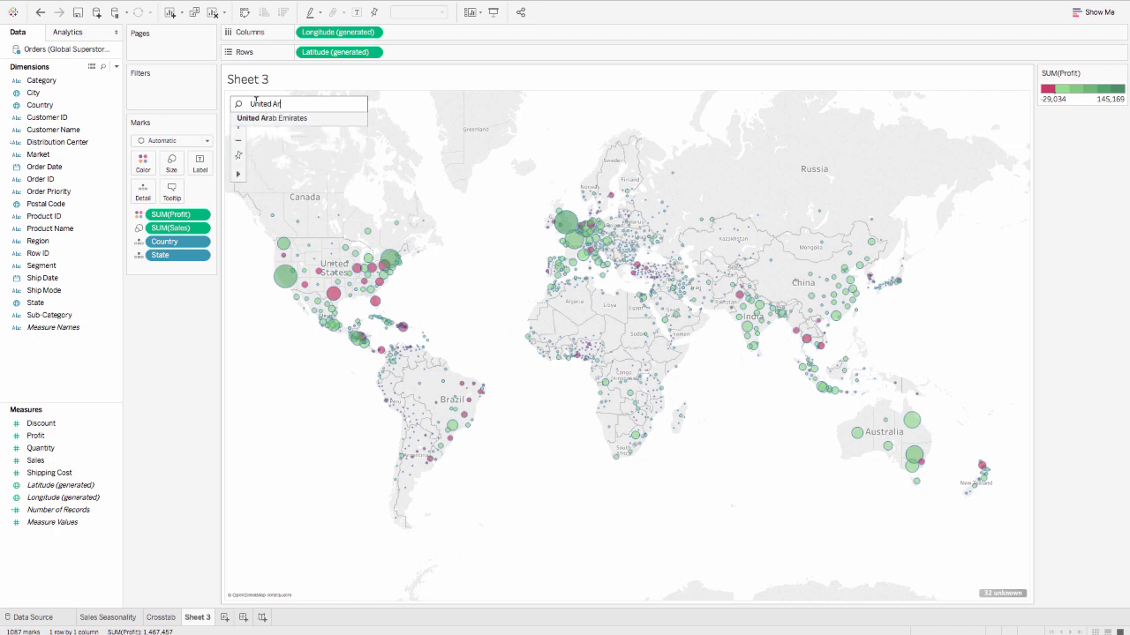
text(ab Emirates)
key(Return)
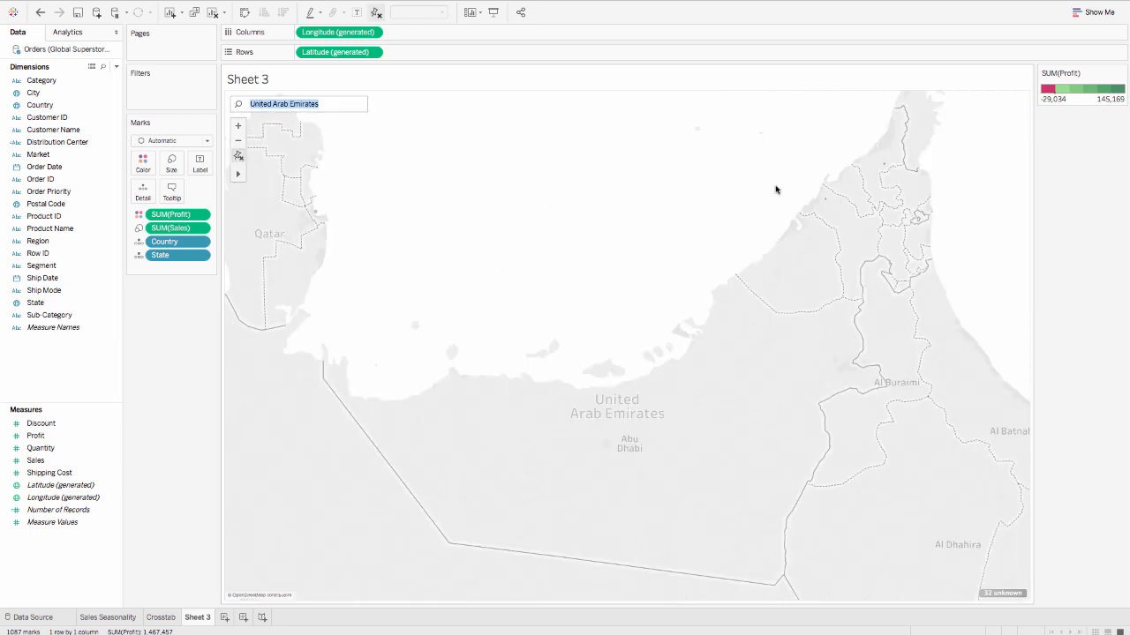
mouse_move(821, 205)
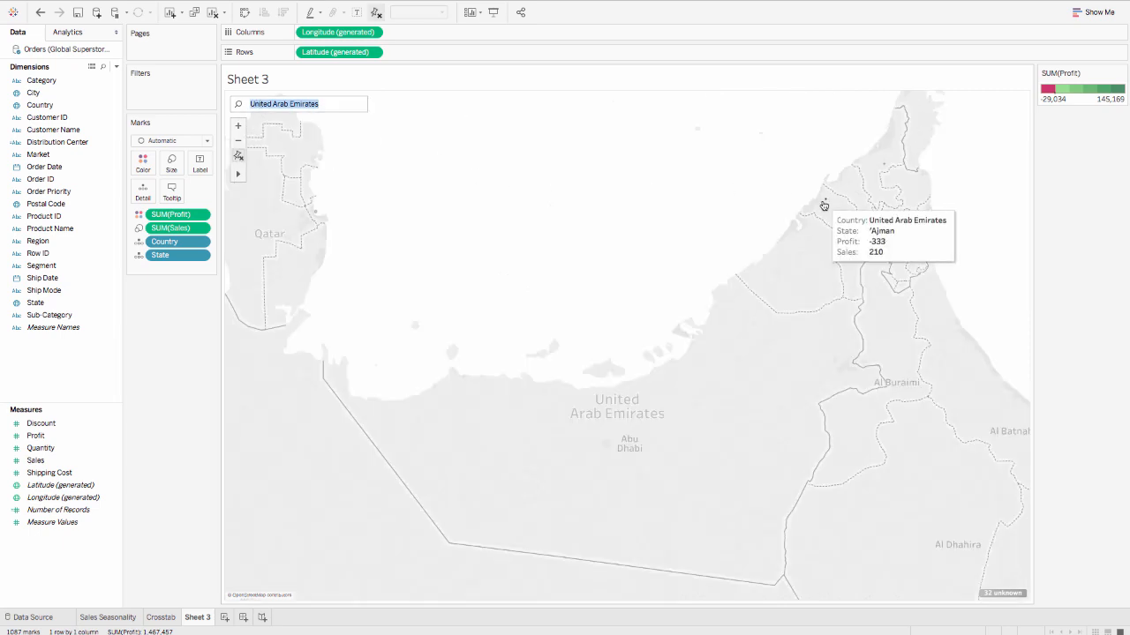
mouse_move(882, 171)
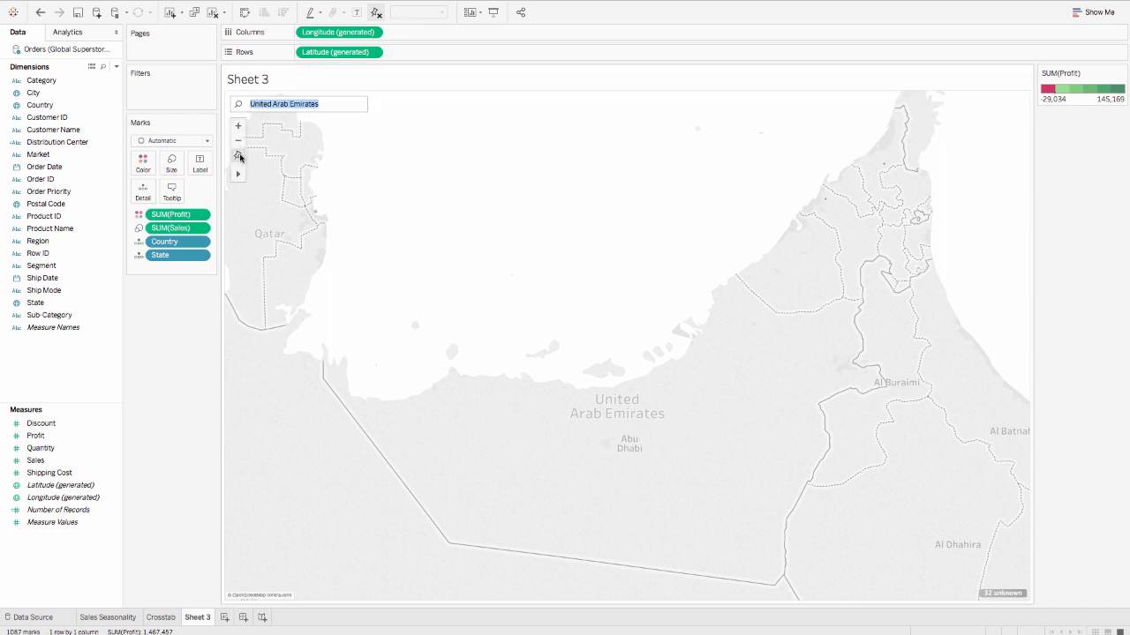
Reset the map view, search the map for New Zealand to inspect its state marks, and return to the full world view
click(240, 156)
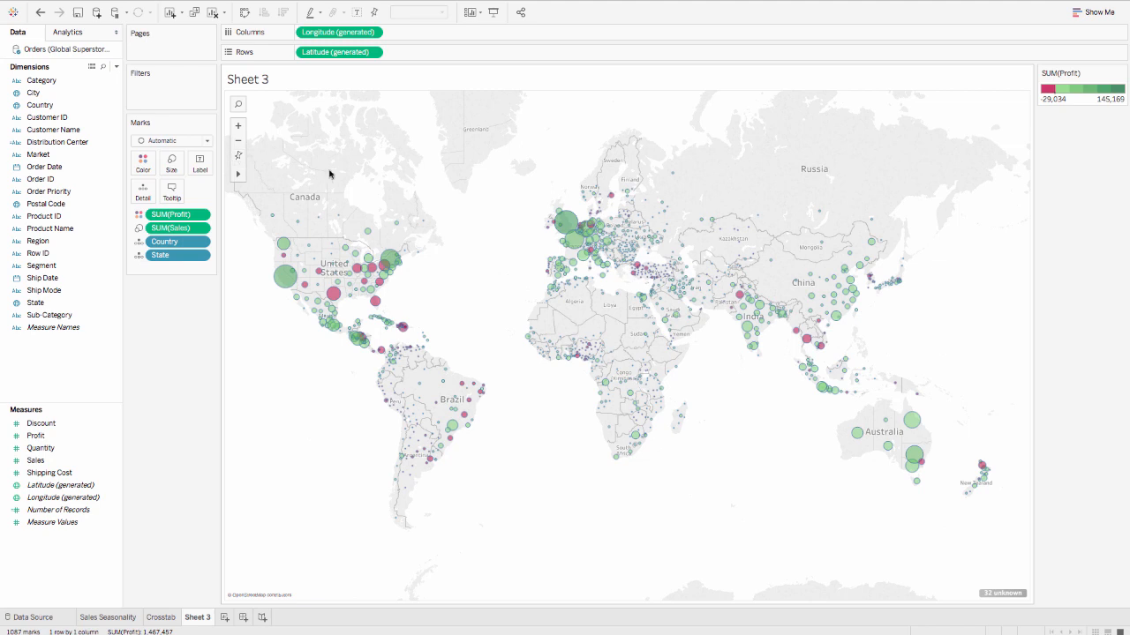
mouse_move(974, 473)
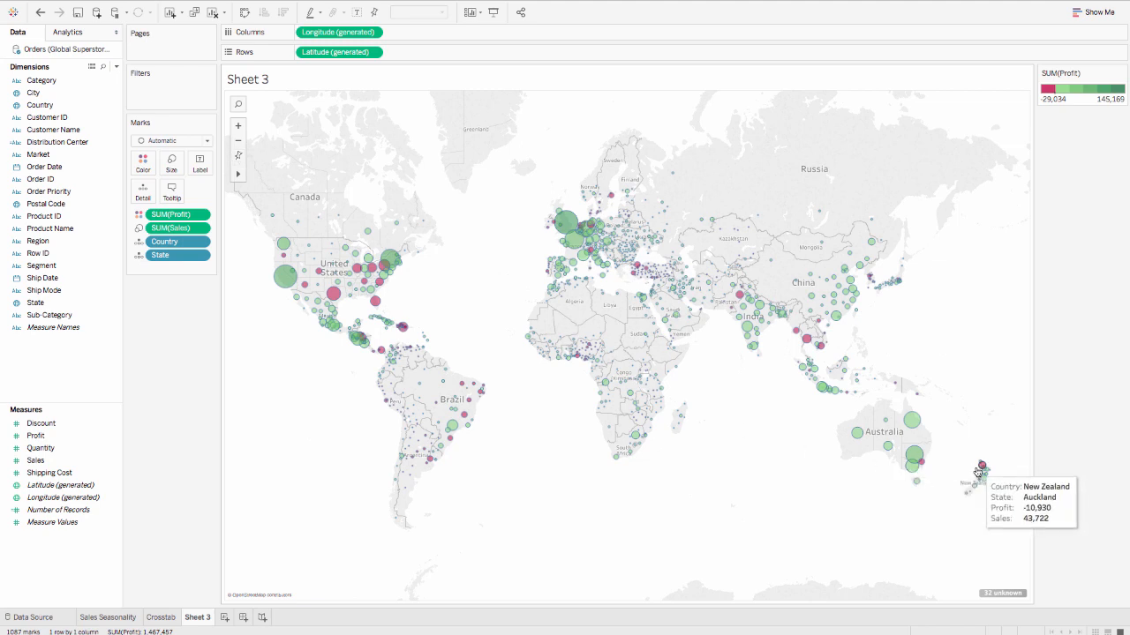
click(239, 105)
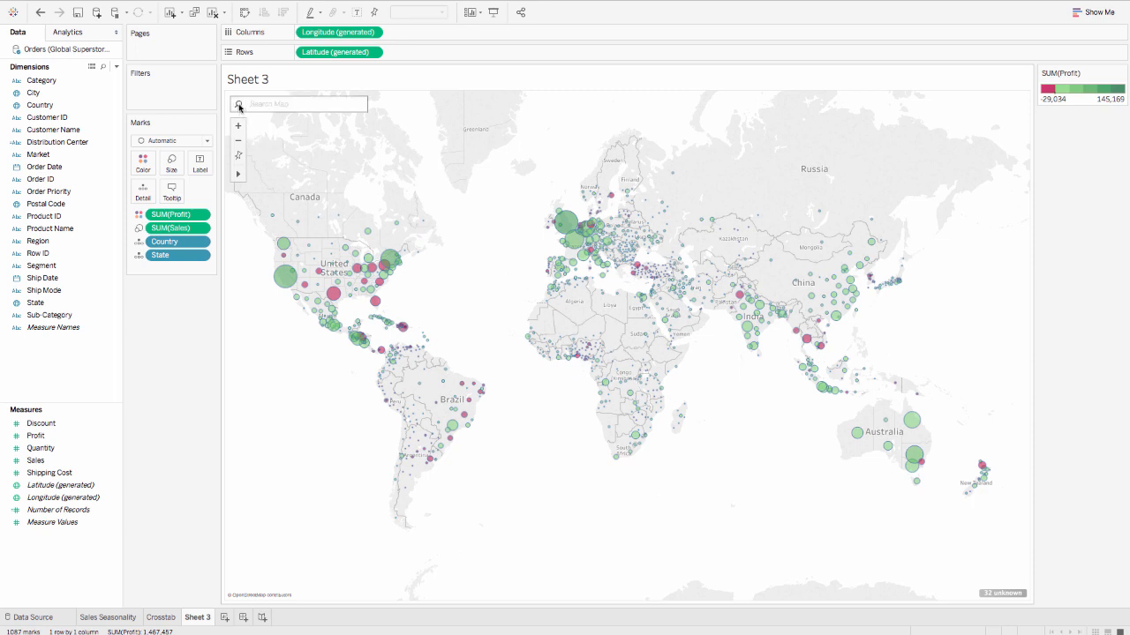
text(New Zealand)
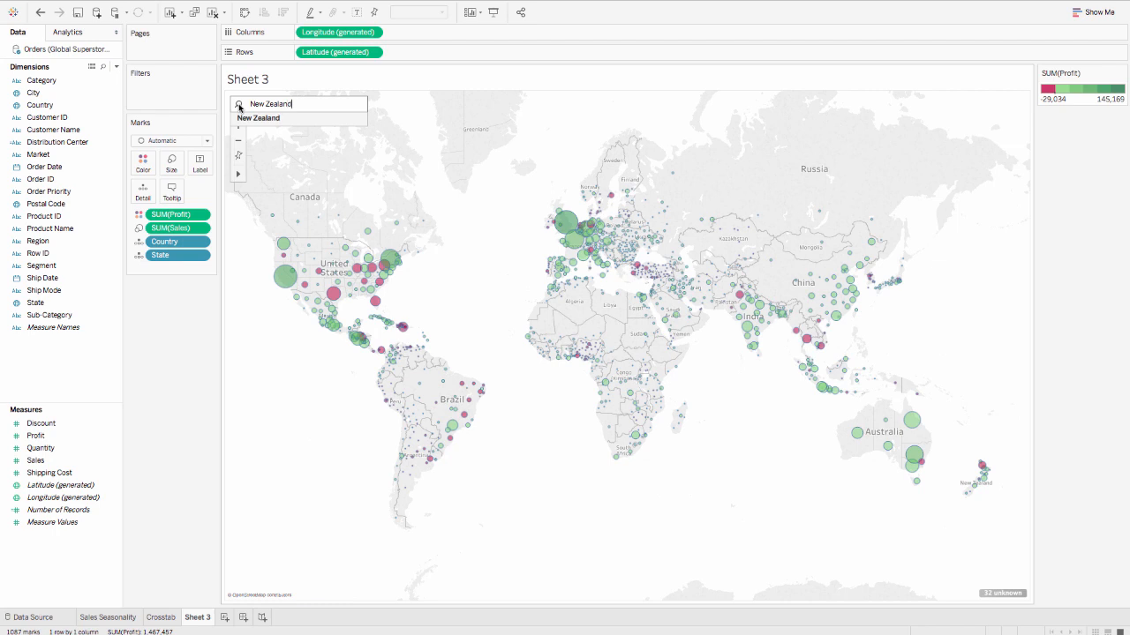
key(Return)
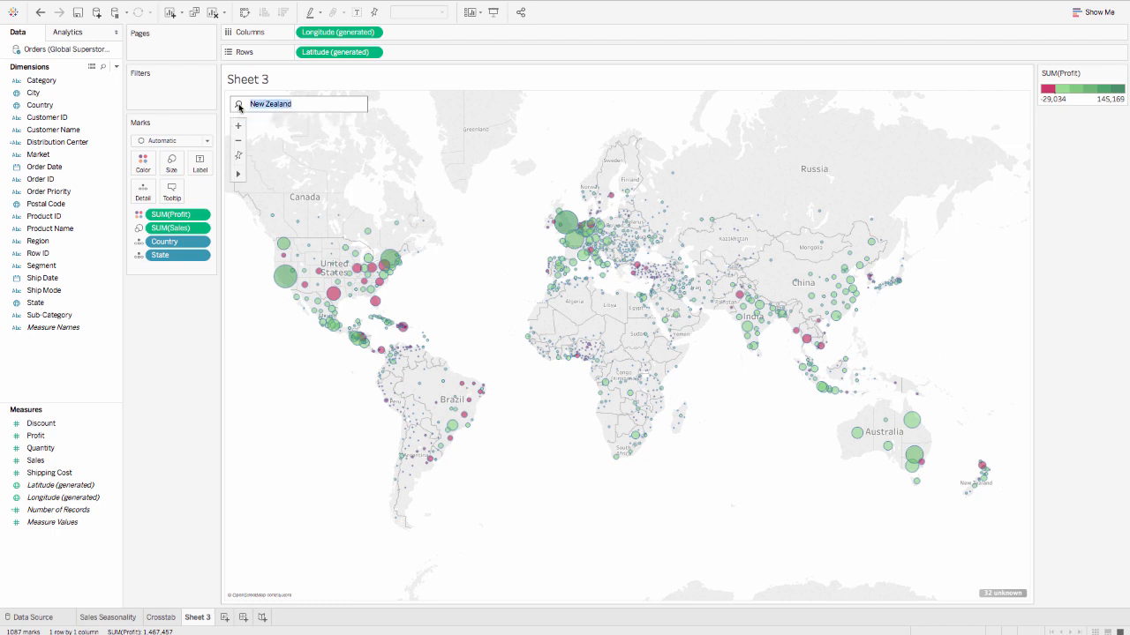
mouse_move(682, 207)
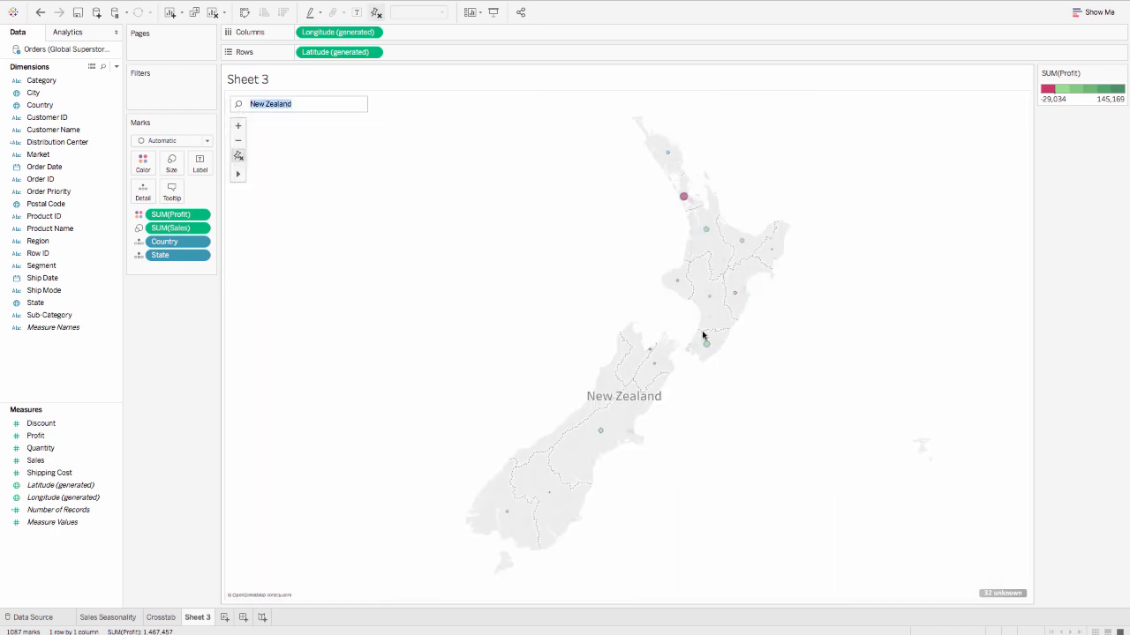
mouse_move(707, 350)
click(237, 156)
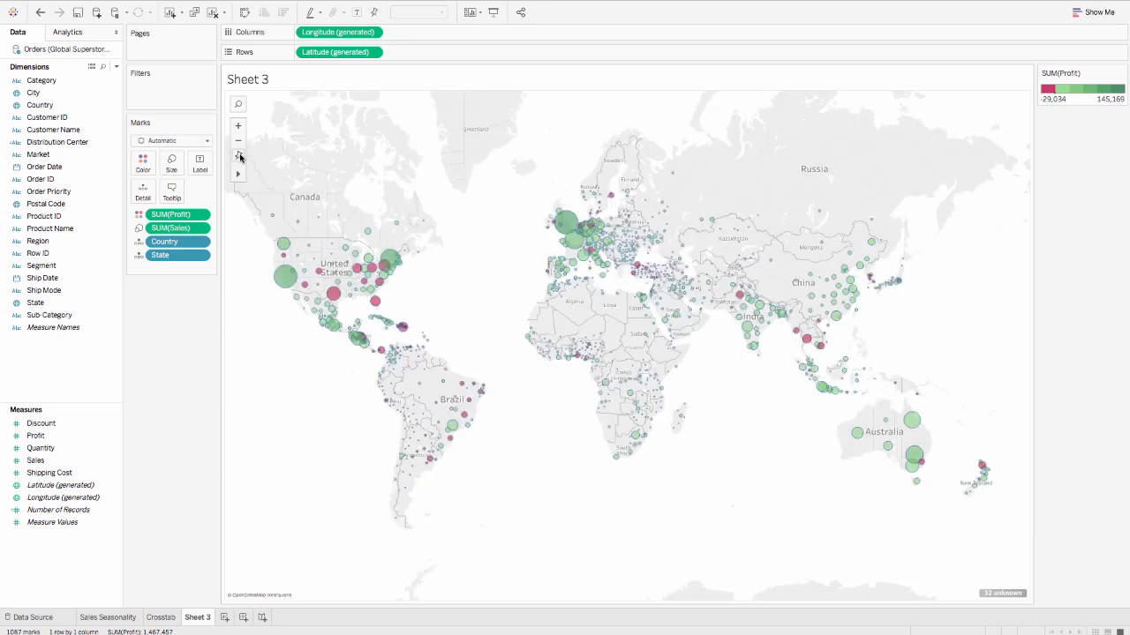
mouse_move(332, 293)
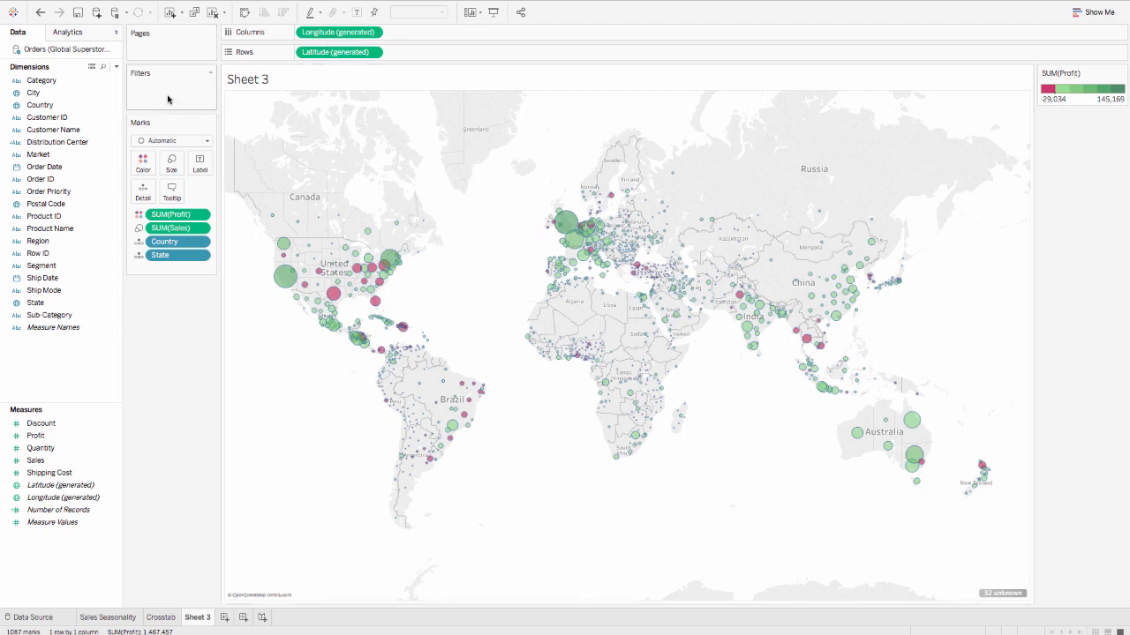
Filter the map by Category, keeping only Furniture
click(46, 83)
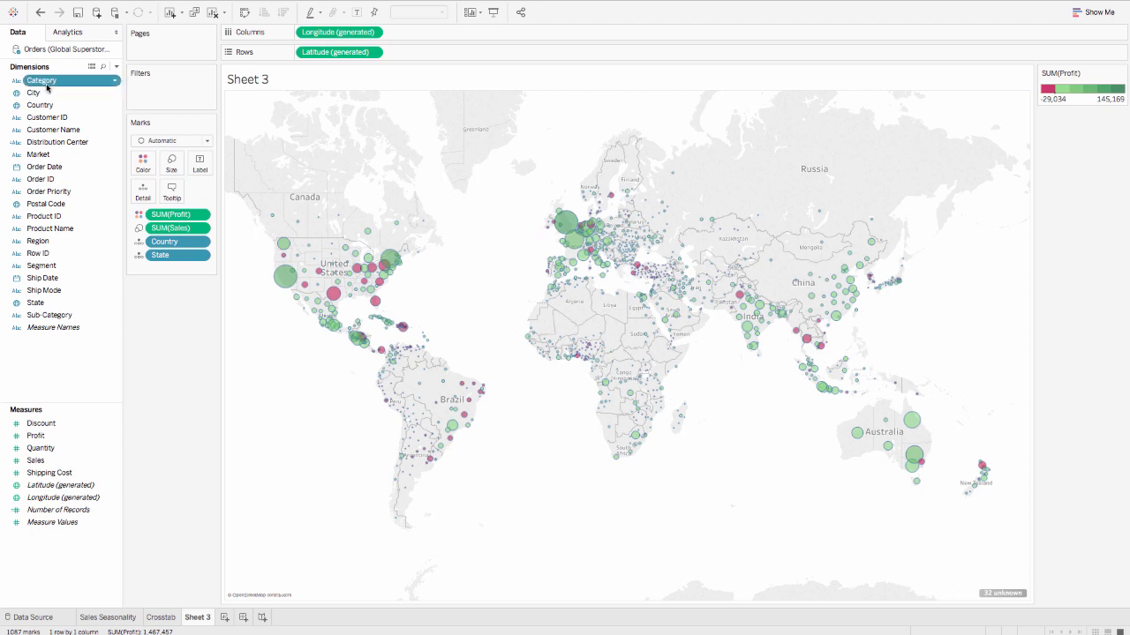
drag(47, 84, 159, 95)
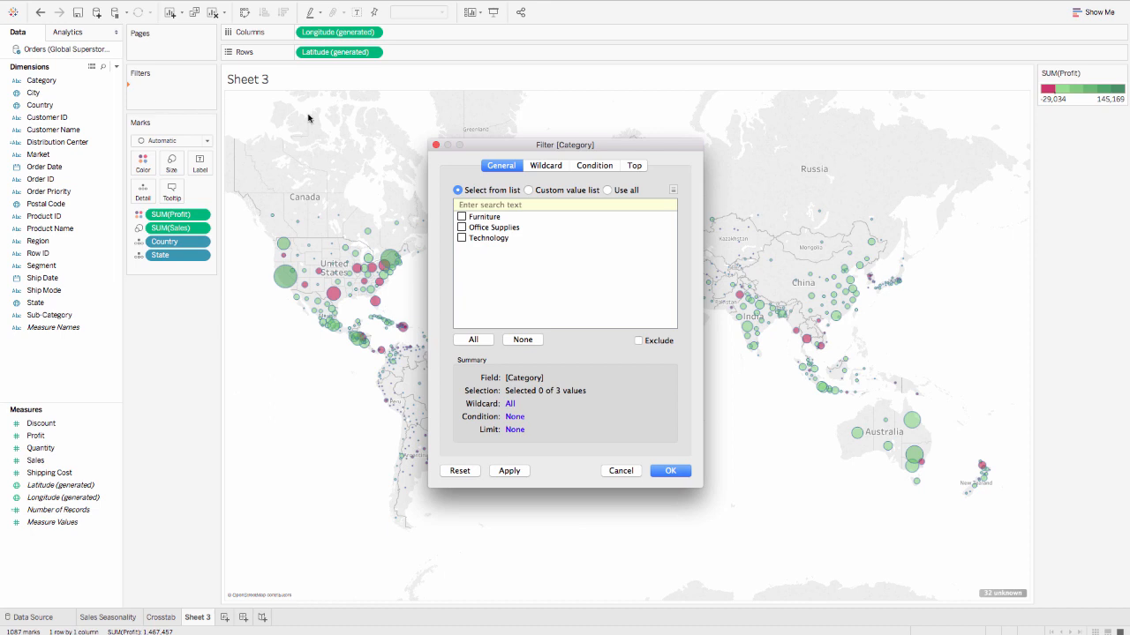
click(461, 217)
click(670, 472)
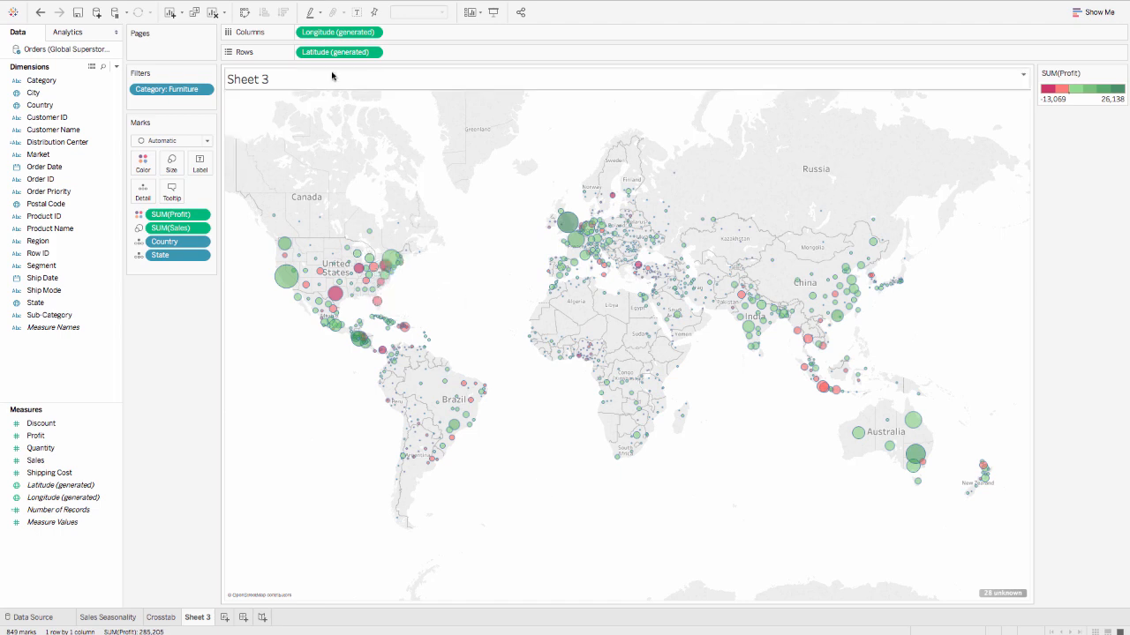
Show the Category filter beside the map and change it to a Single Value (list) control
click(206, 89)
click(199, 122)
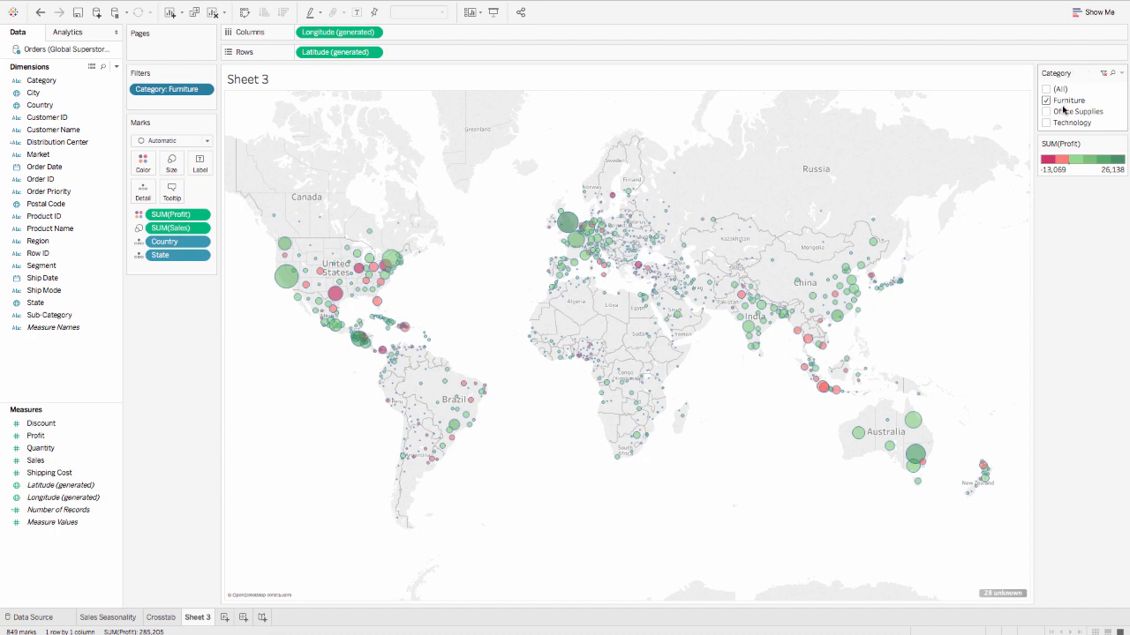
click(1123, 74)
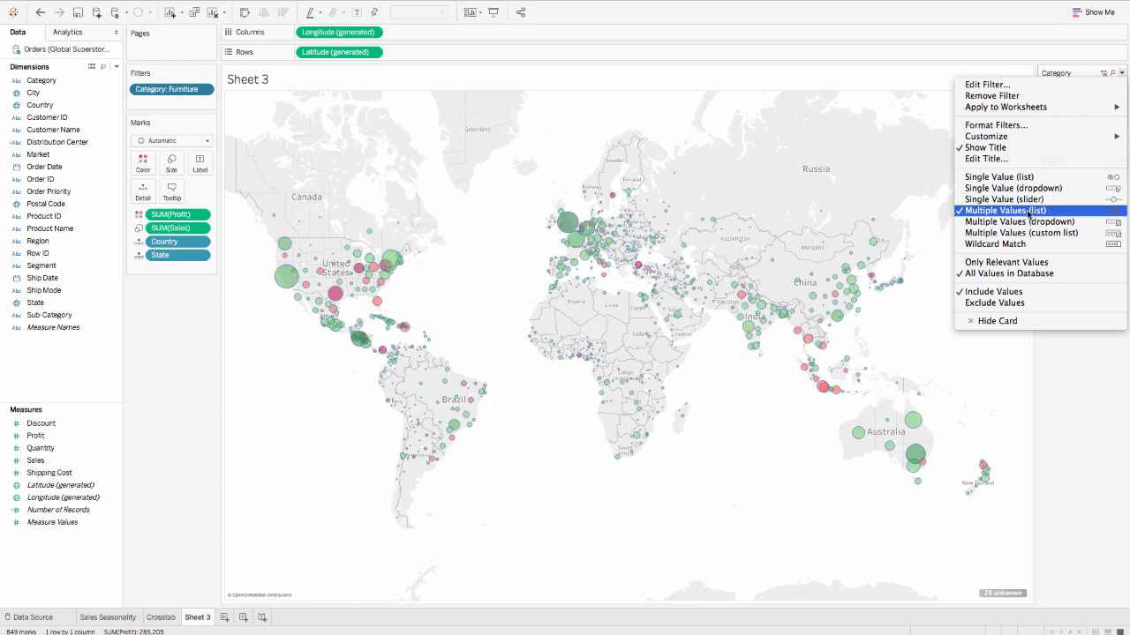
click(1015, 177)
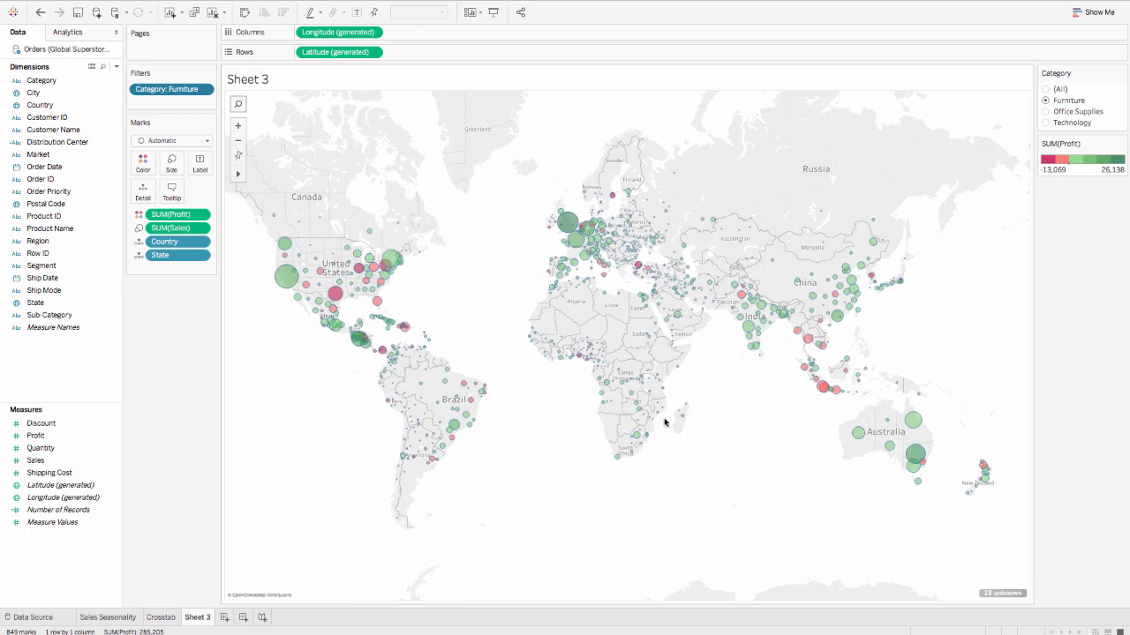
Rename the map worksheet as "Global Sales & Profits"
double_click(195, 618)
text(Gl)
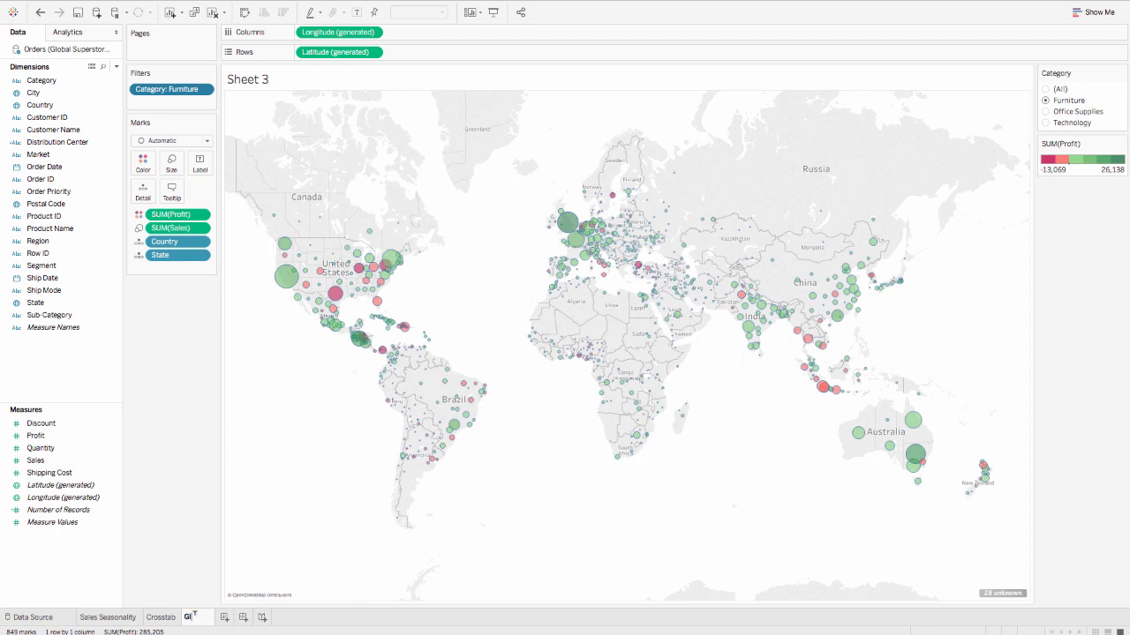
text(obal Sale)
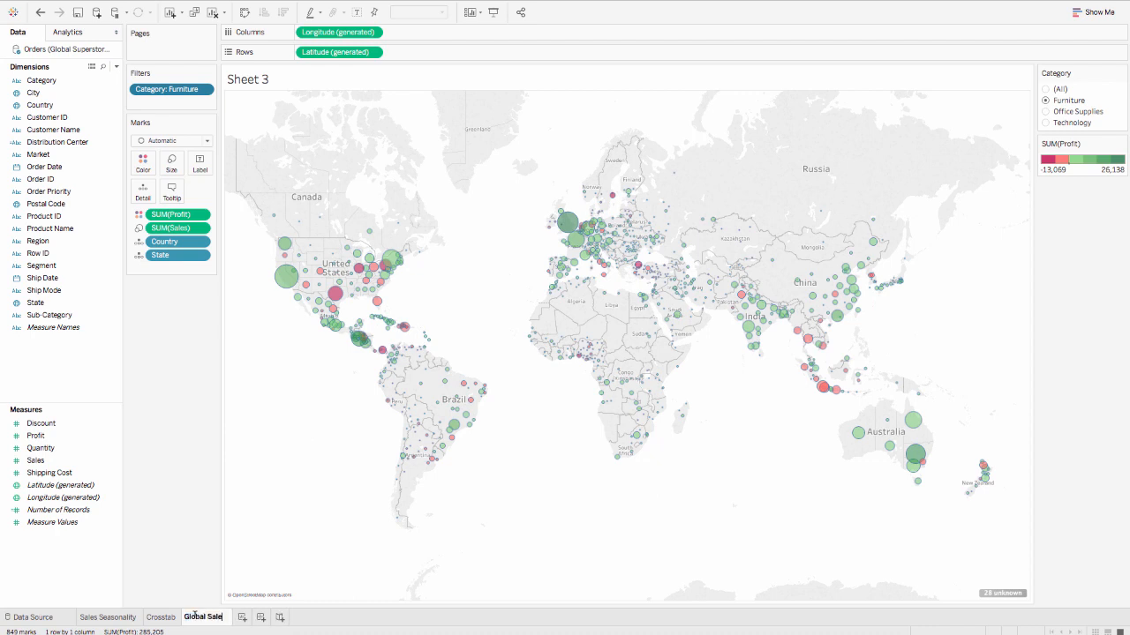
text(s and Pro)
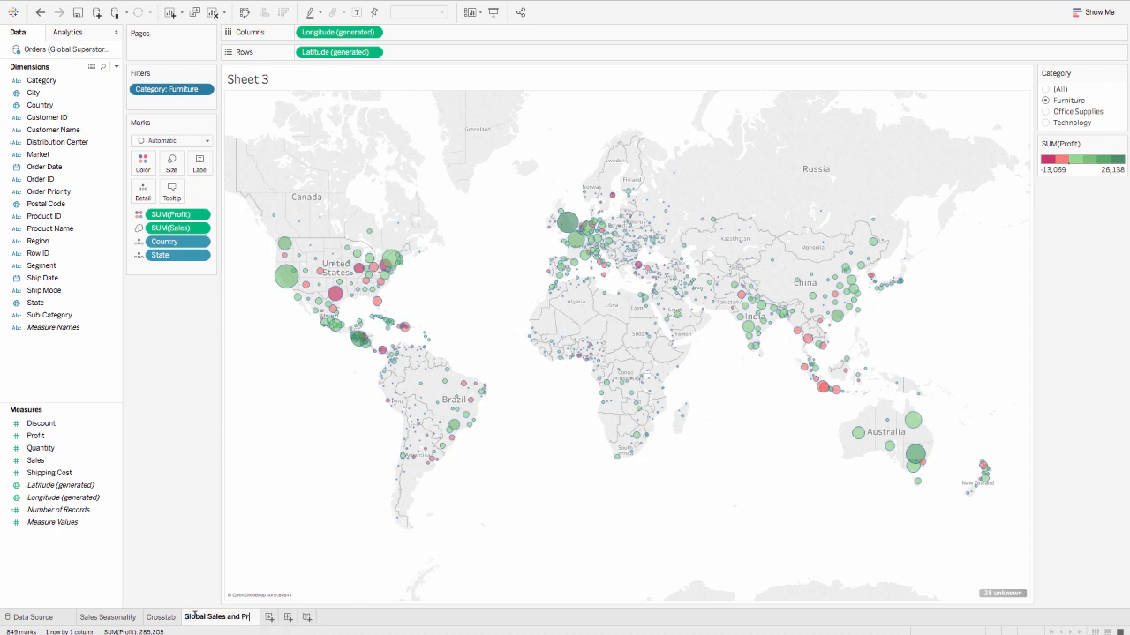
key(BackSpace)
key(BackSpace)
key(BackSpace)
key(BackSpace)
key(BackSpace)
key(BackSpace)
key(BackSpace)
key(BackSpace)
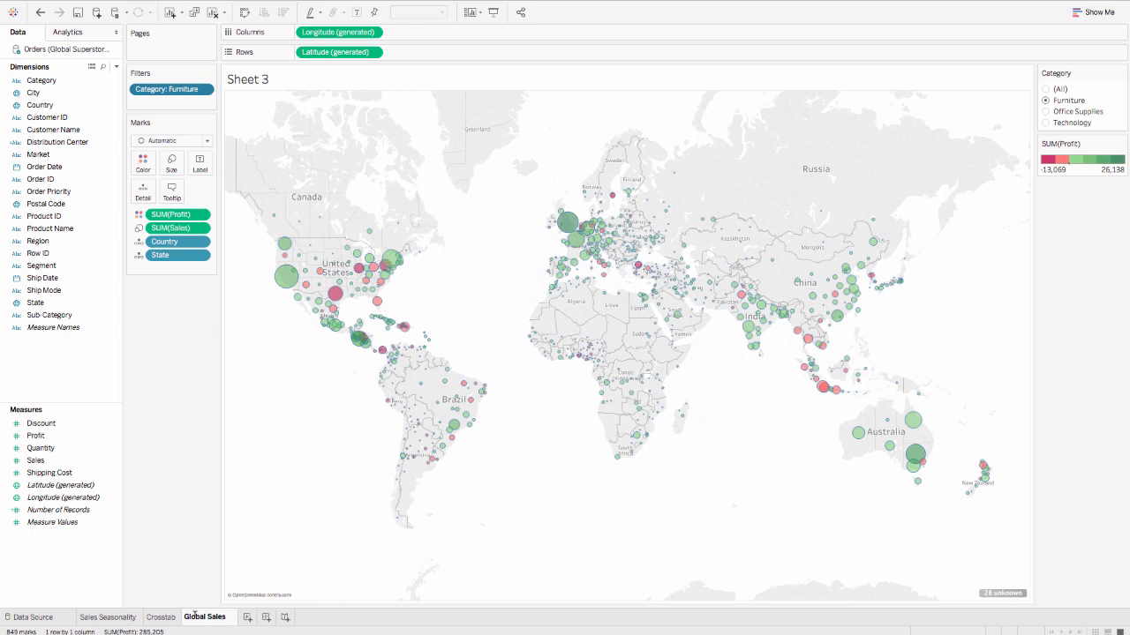
text(& Profits)
key(Return)
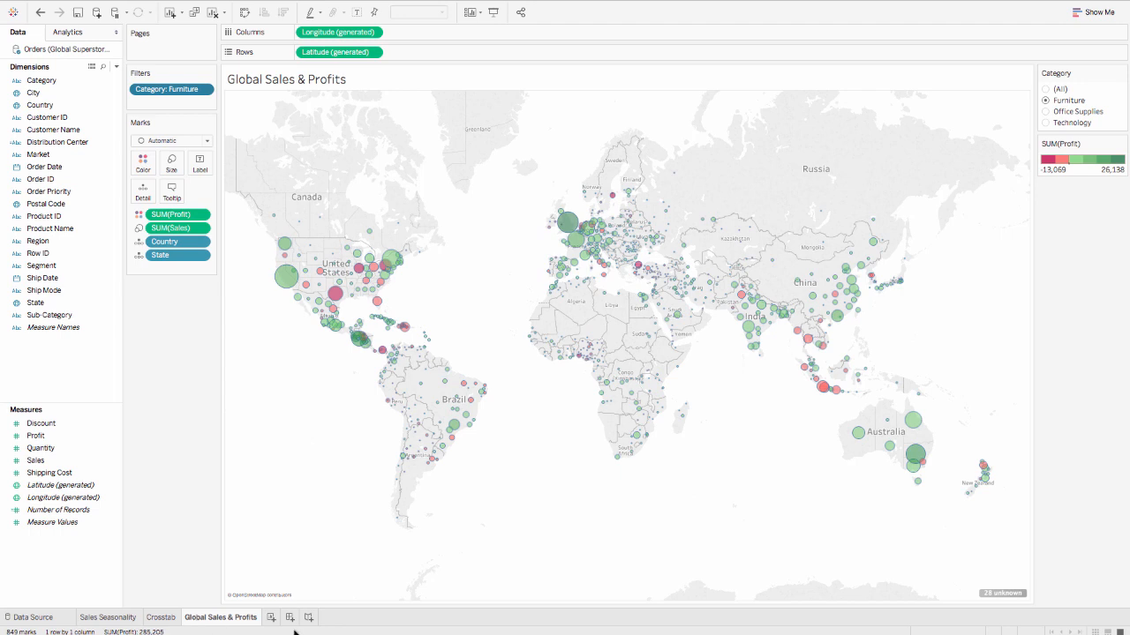
Create a new worksheet and use Show Me to build a horizontal bar chart of Sales by Category and Sub-Category
click(271, 617)
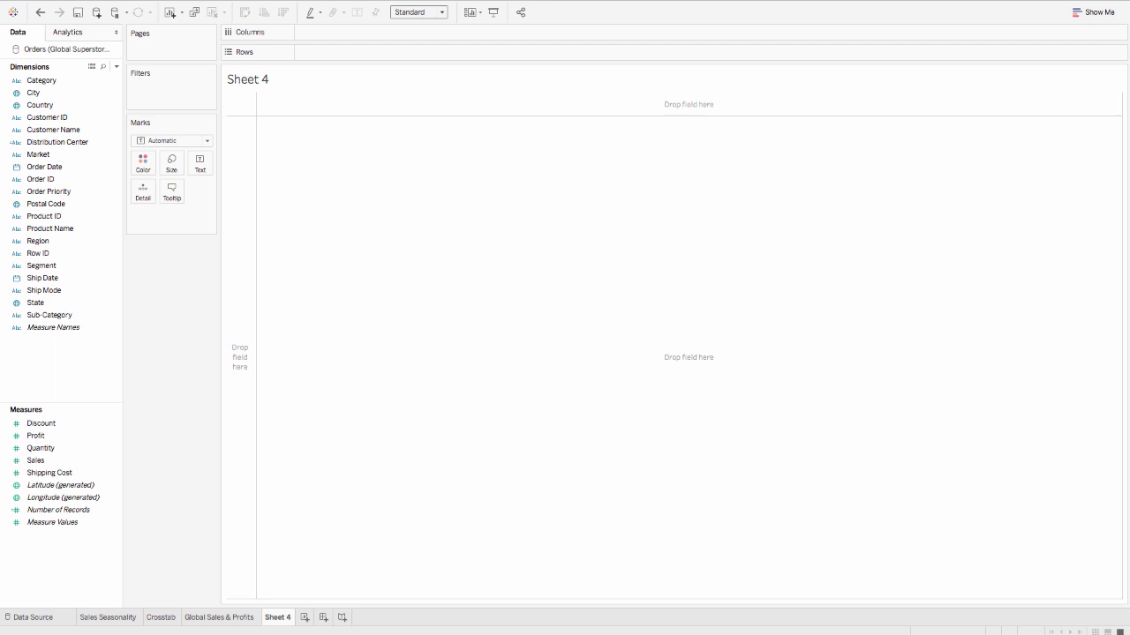
click(1092, 12)
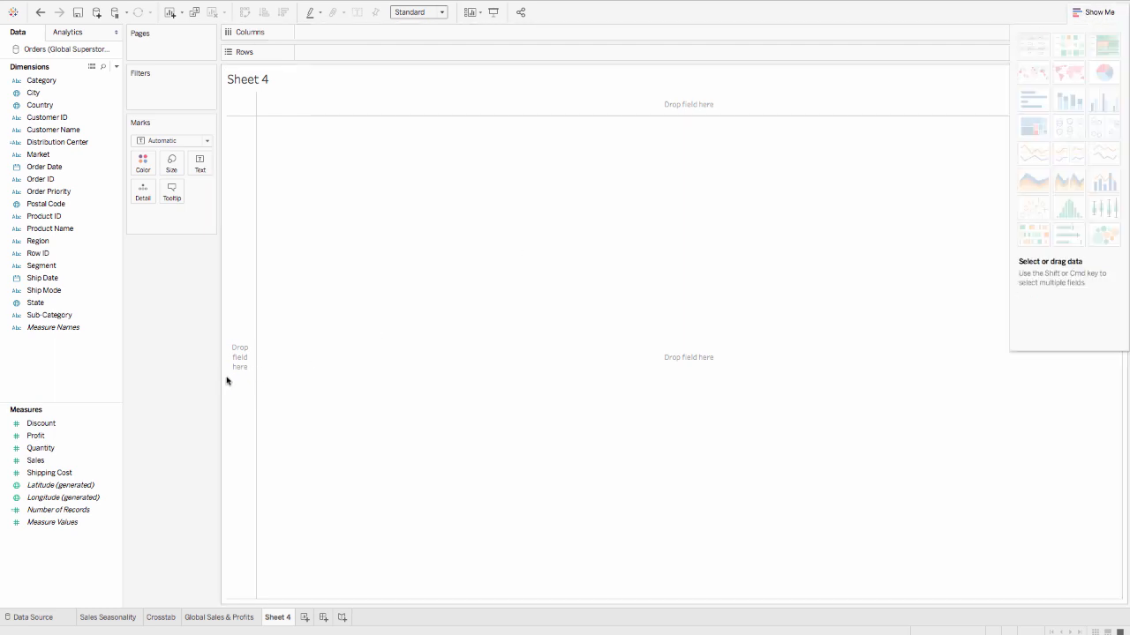
click(50, 319)
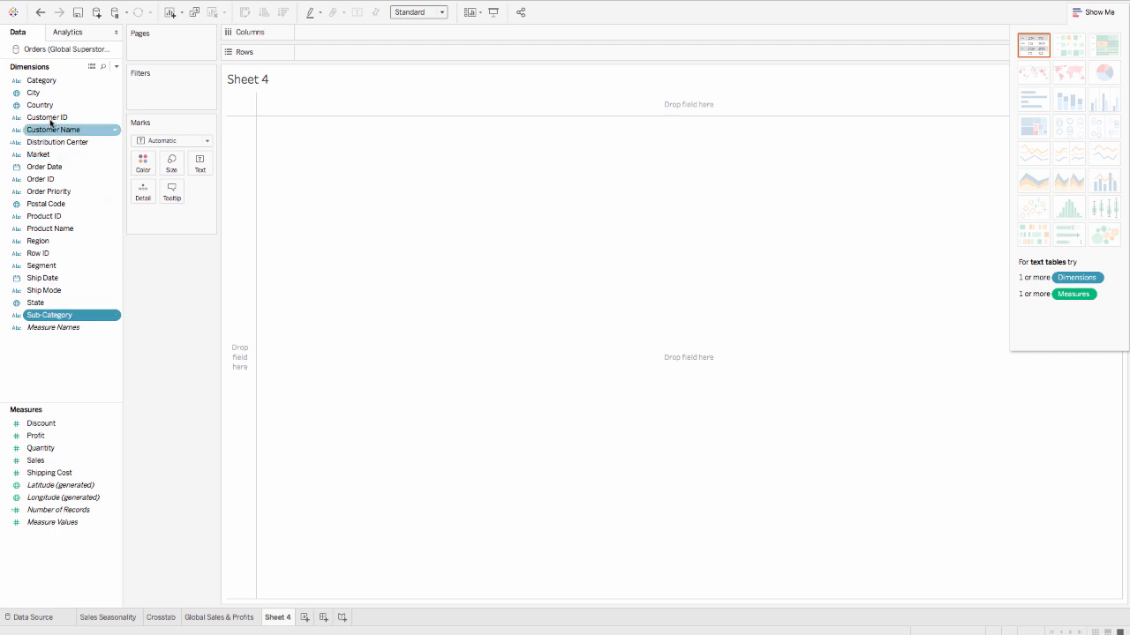
super+click(53, 82)
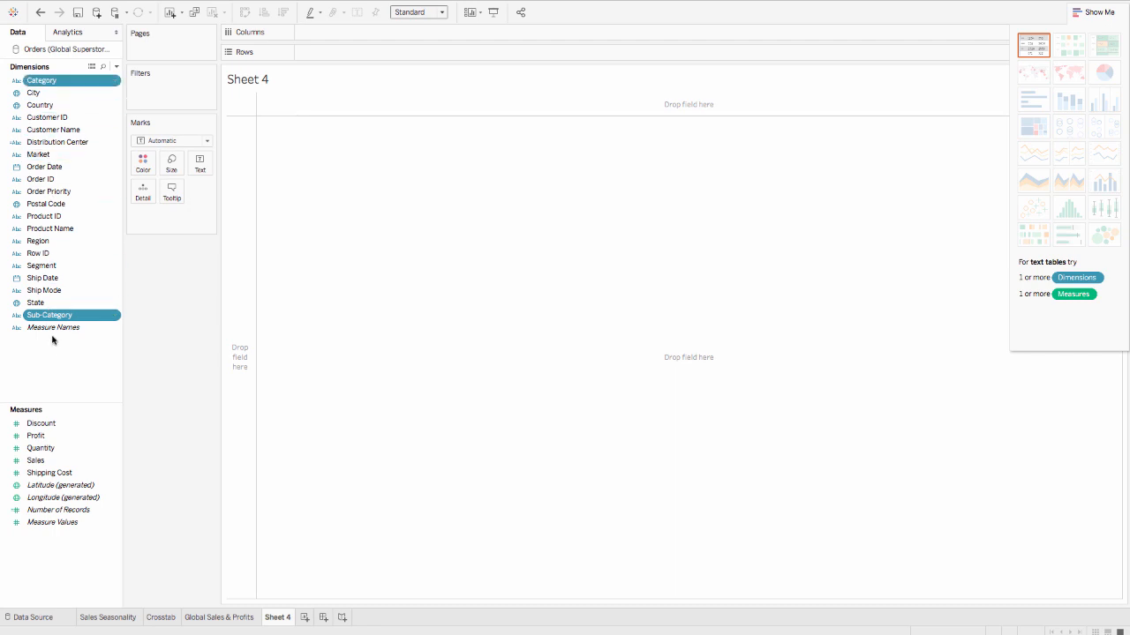
super+click(47, 461)
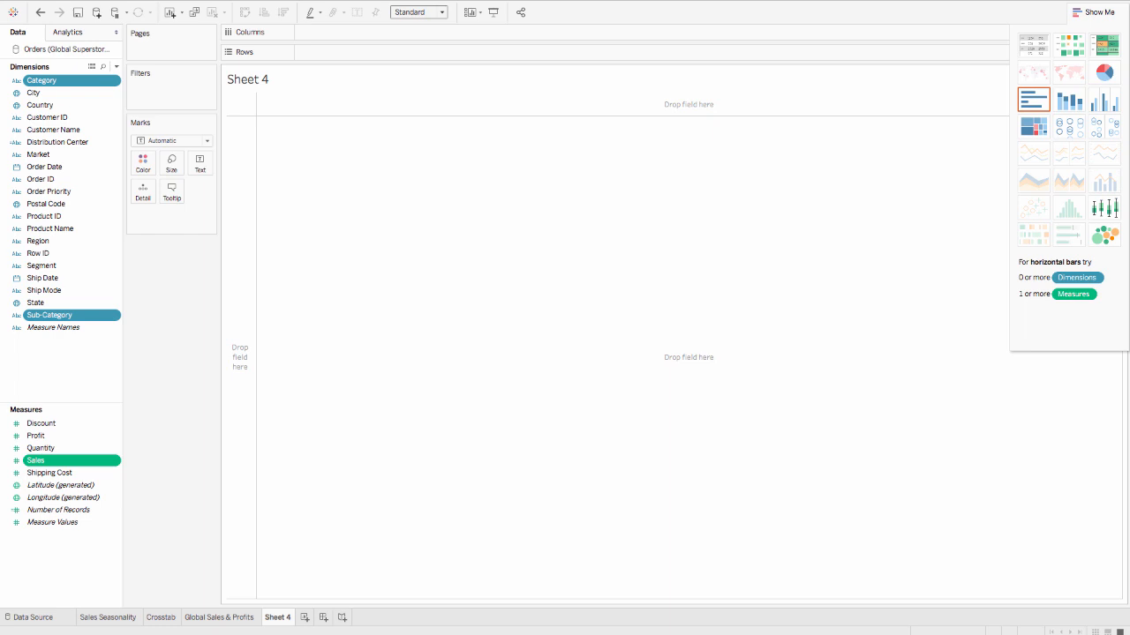
click(1040, 109)
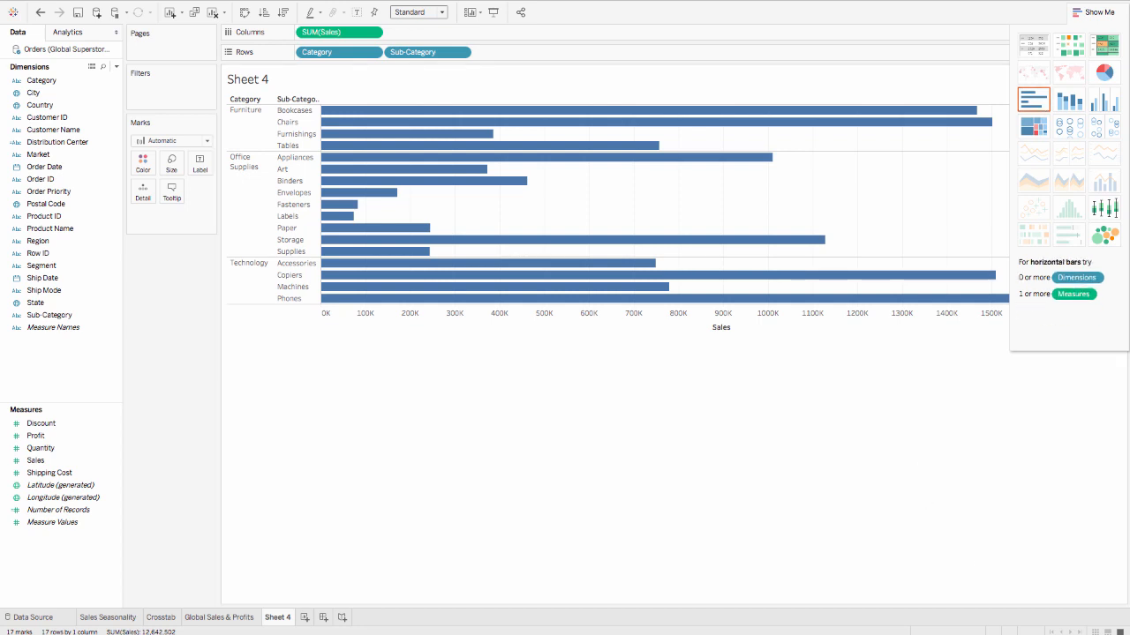
click(1103, 15)
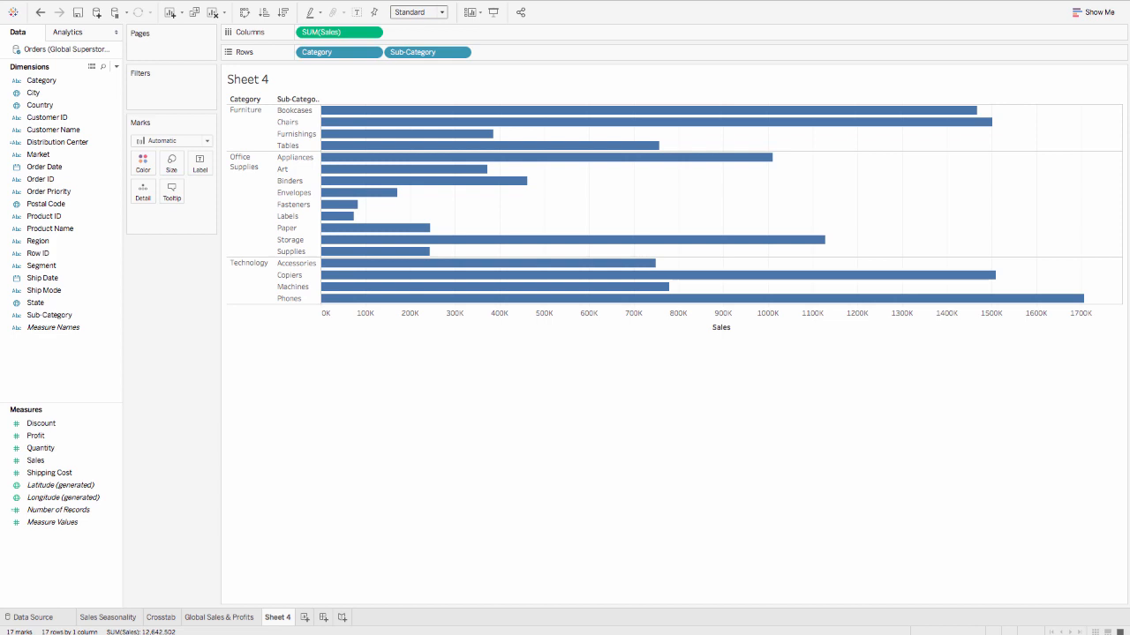
Create a hierarchy named "Products" from the Category and Sub-Category dimensions
click(60, 315)
drag(61, 316, 54, 81)
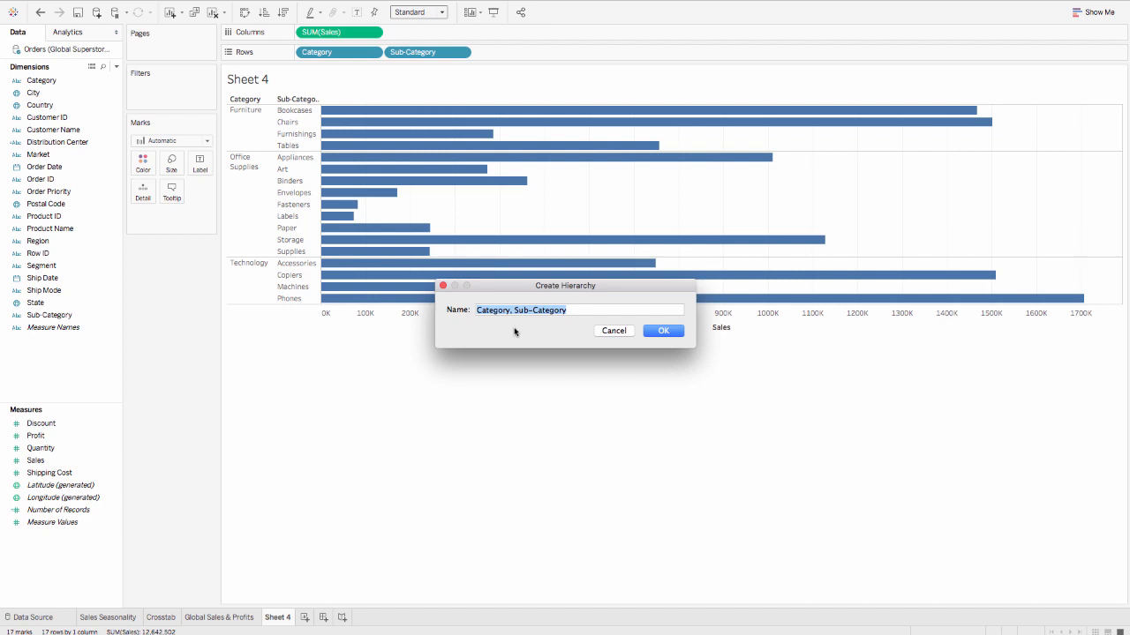
text(Pro)
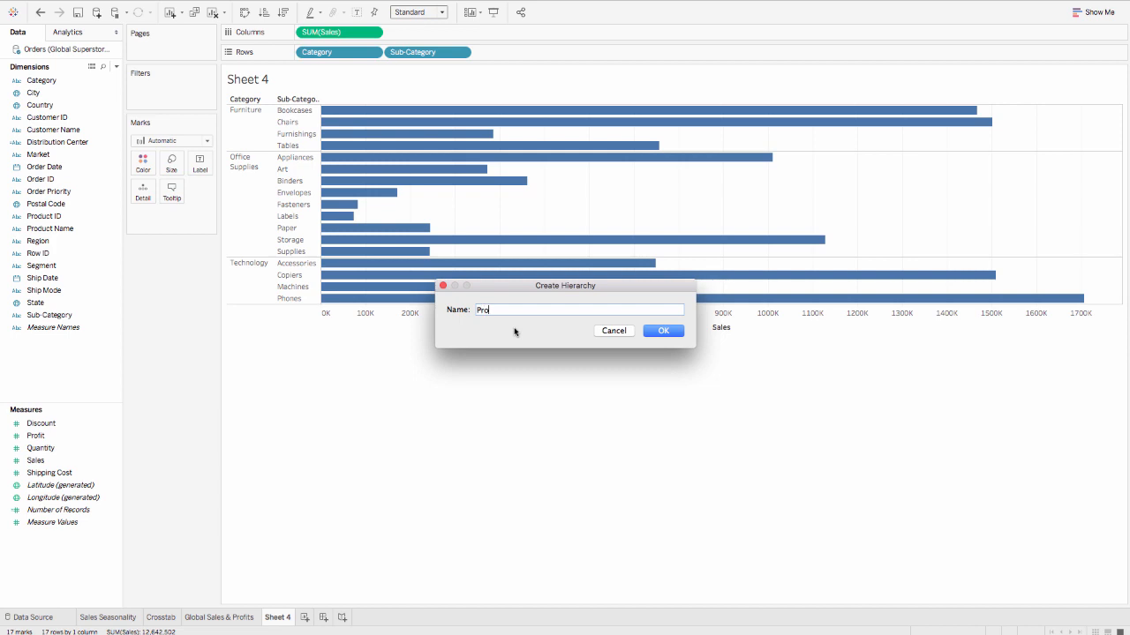
text(ducts)
key(Return)
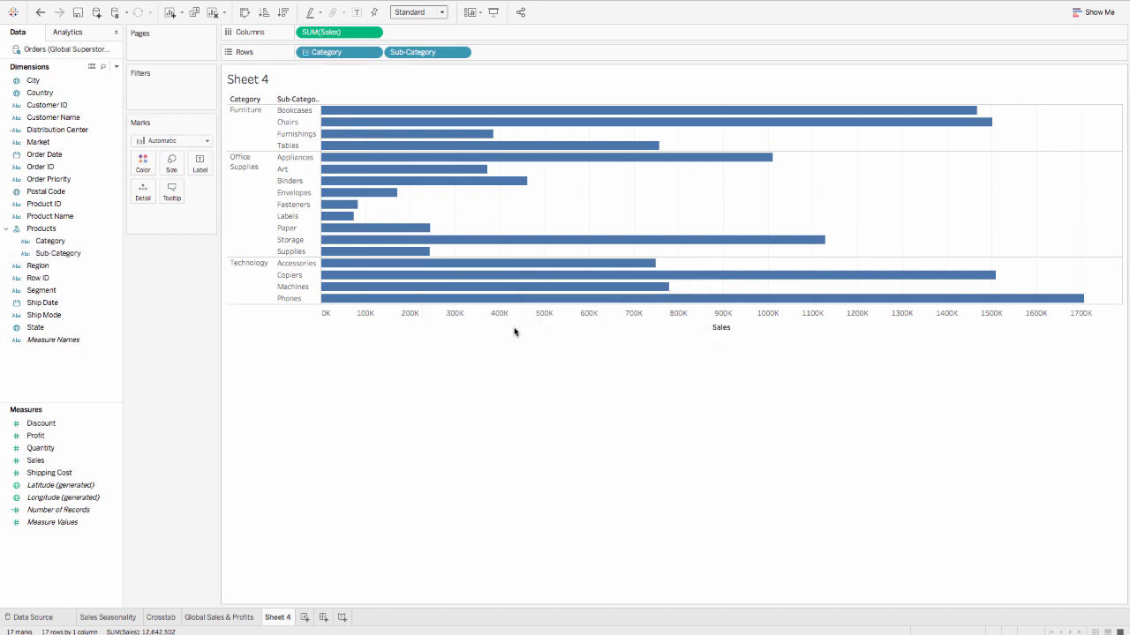
click(47, 241)
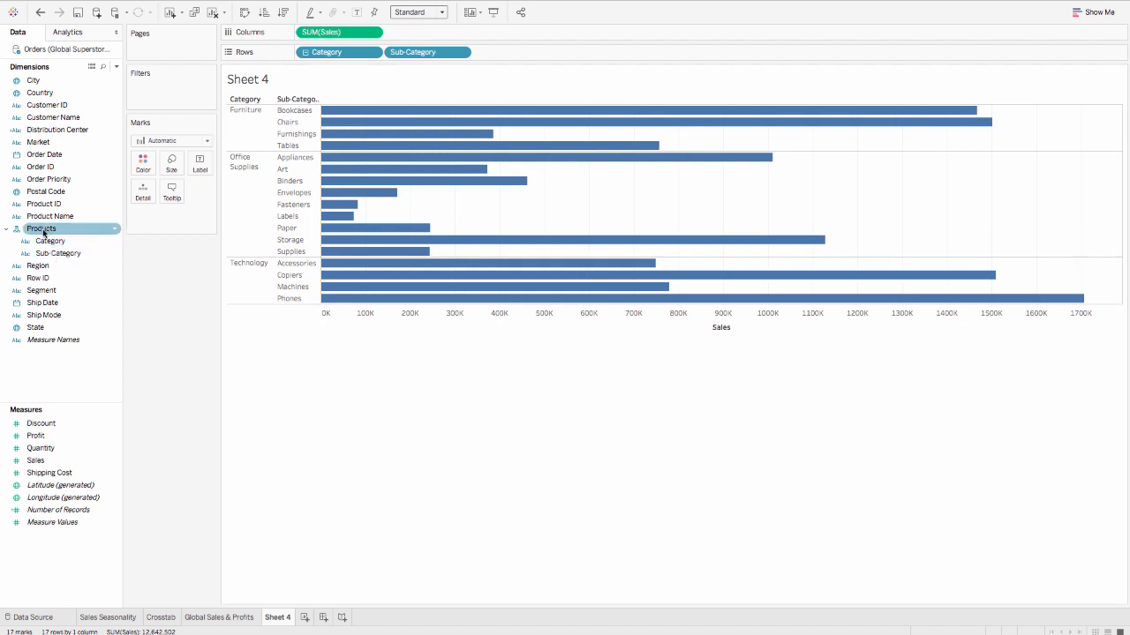
click(50, 253)
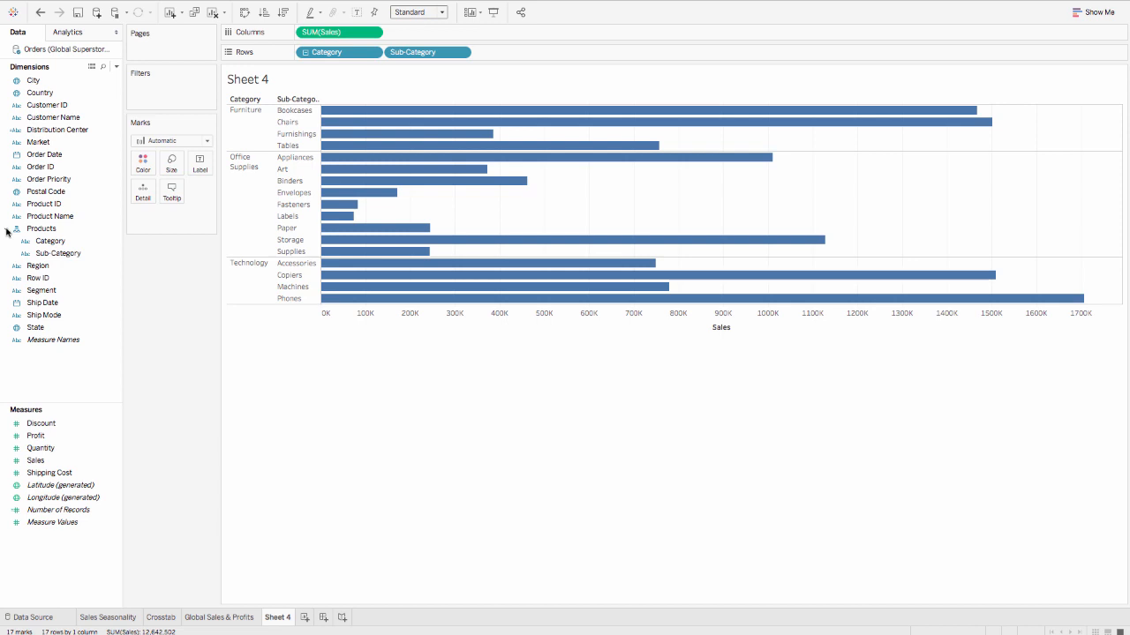
Collapse the bar chart's hierarchy to the Category level and expand it again to Sub-Category
click(305, 54)
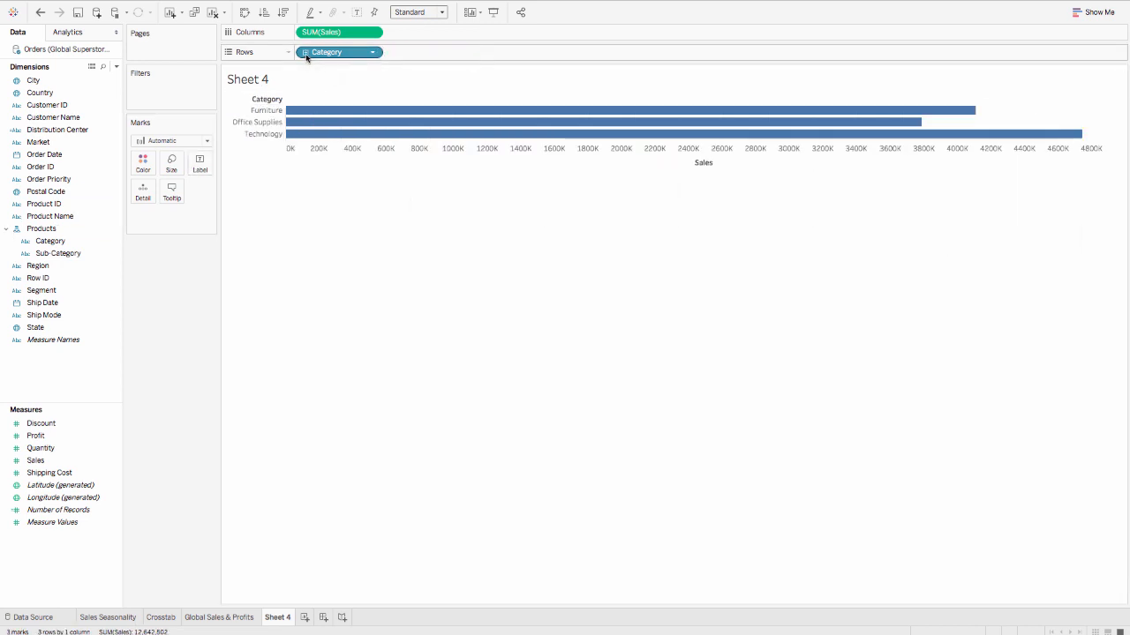
click(305, 54)
click(305, 54)
click(305, 54)
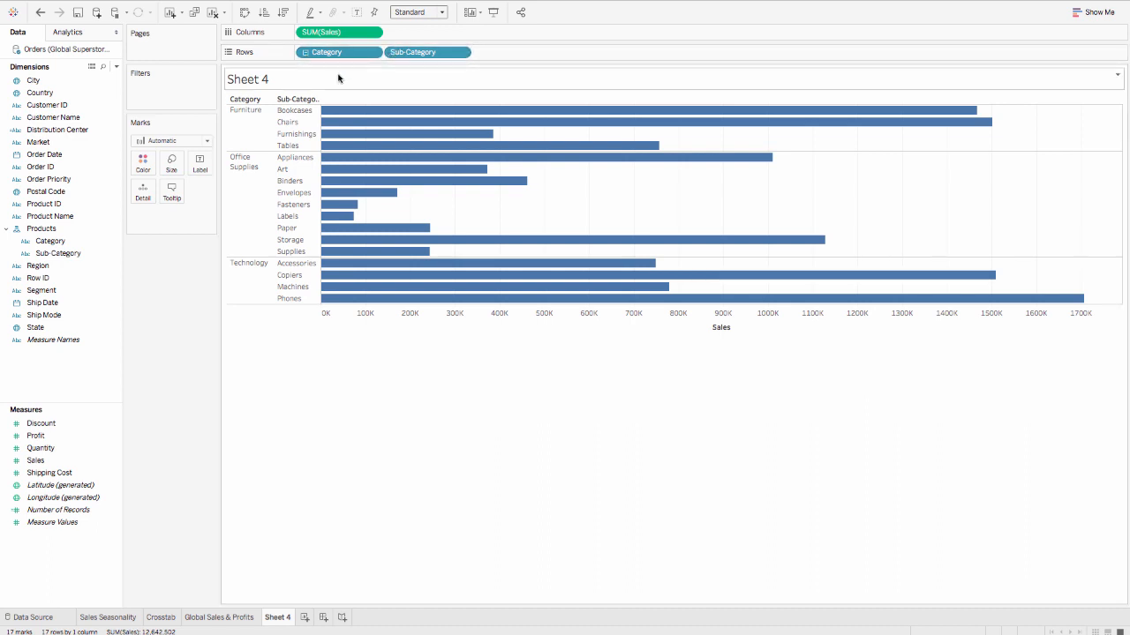
Swap the rows and columns so the sales bars stand vertically, and fit the chart to Entire View
mouse_move(325, 221)
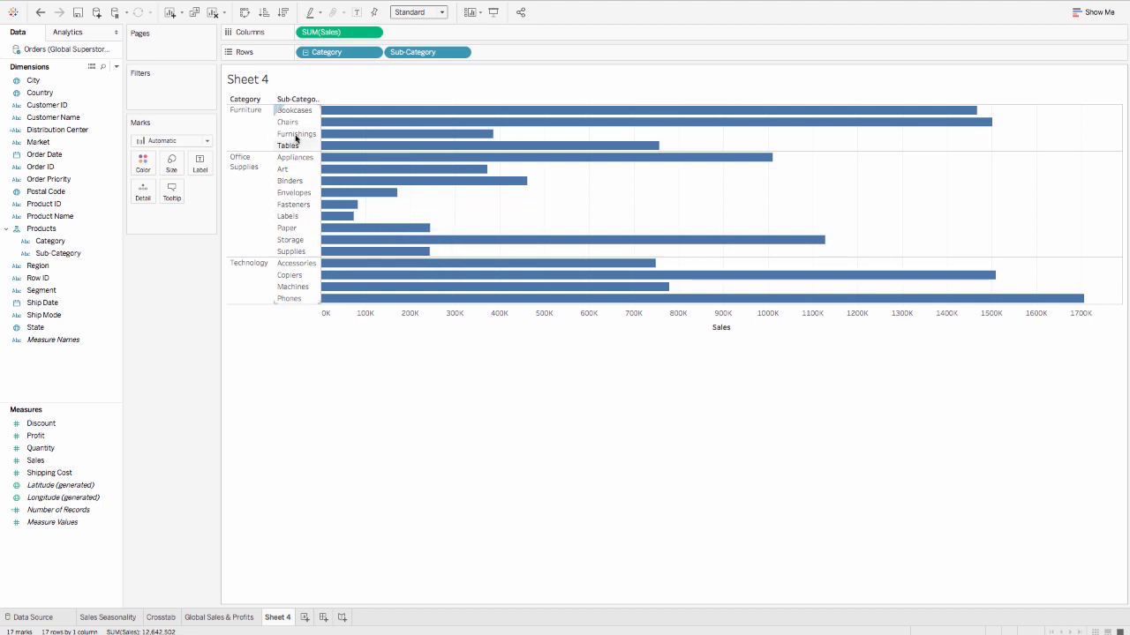
click(246, 13)
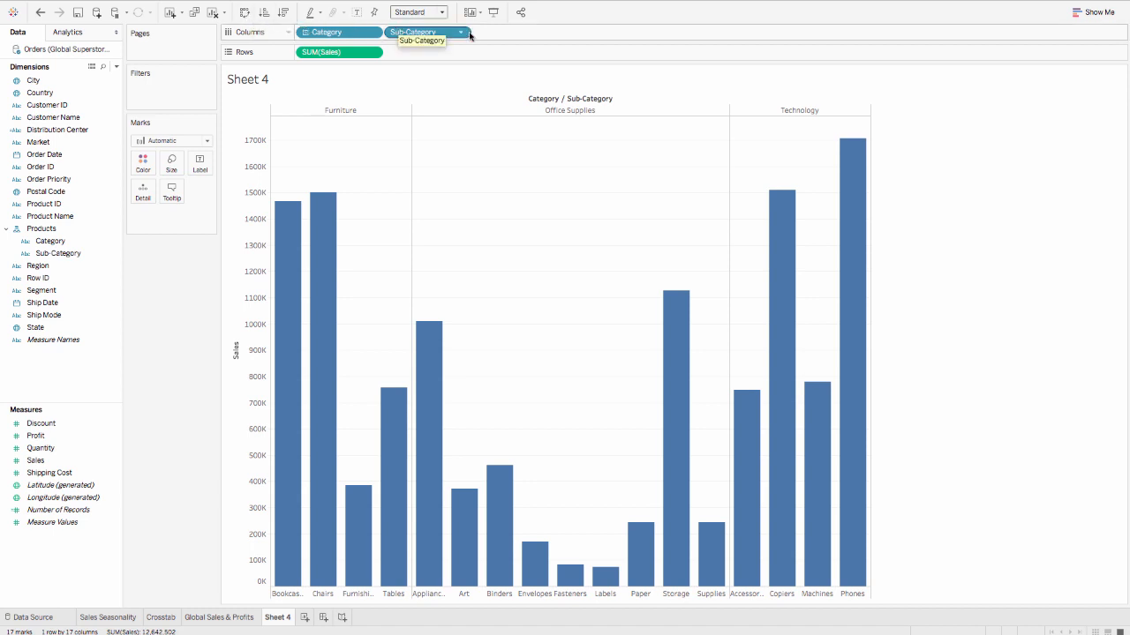
click(443, 14)
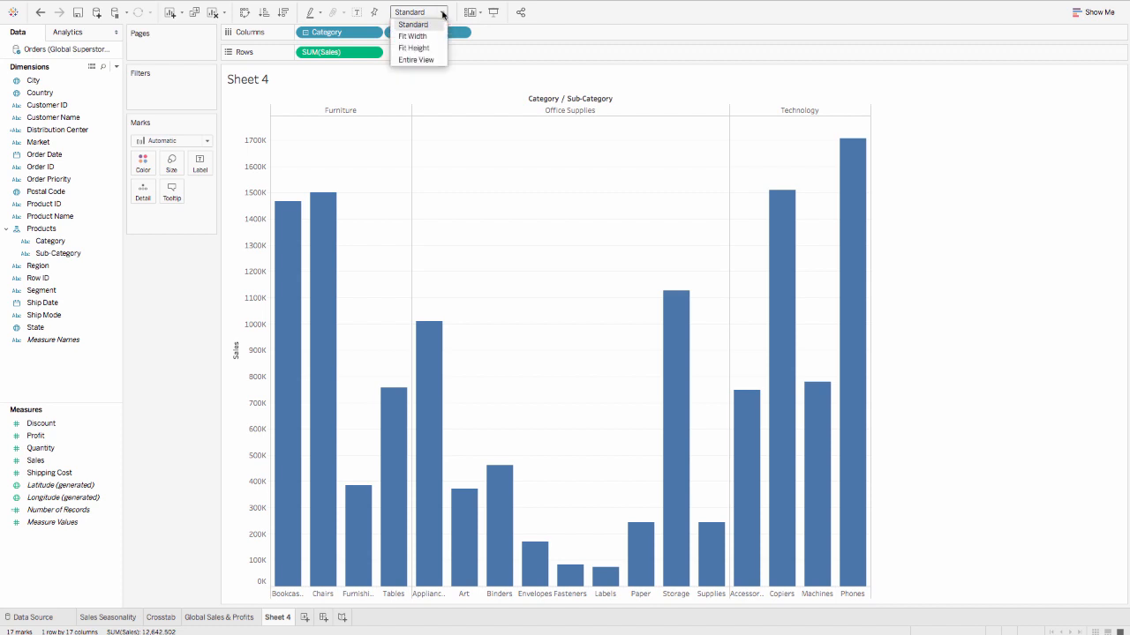
click(424, 60)
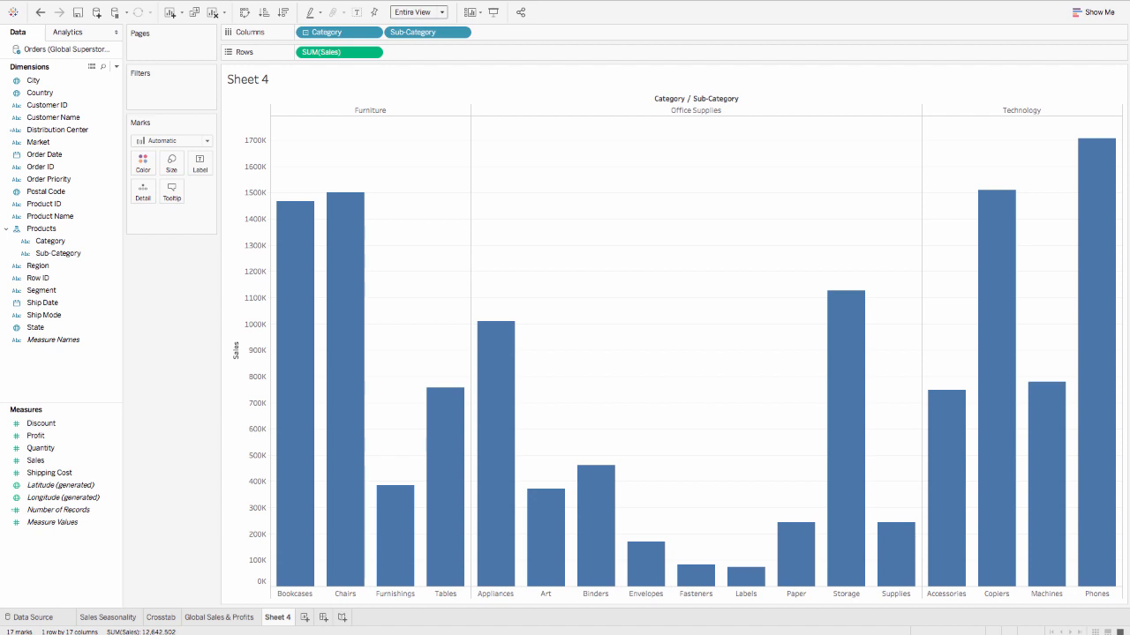
Sort the Category field in descending data source order
click(374, 33)
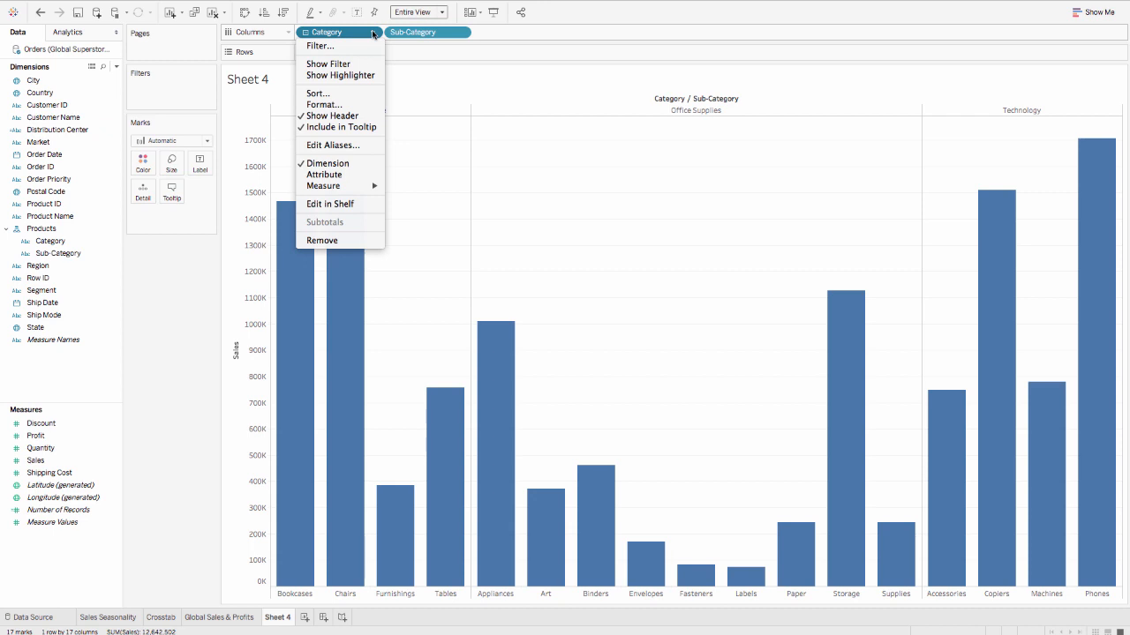
click(360, 95)
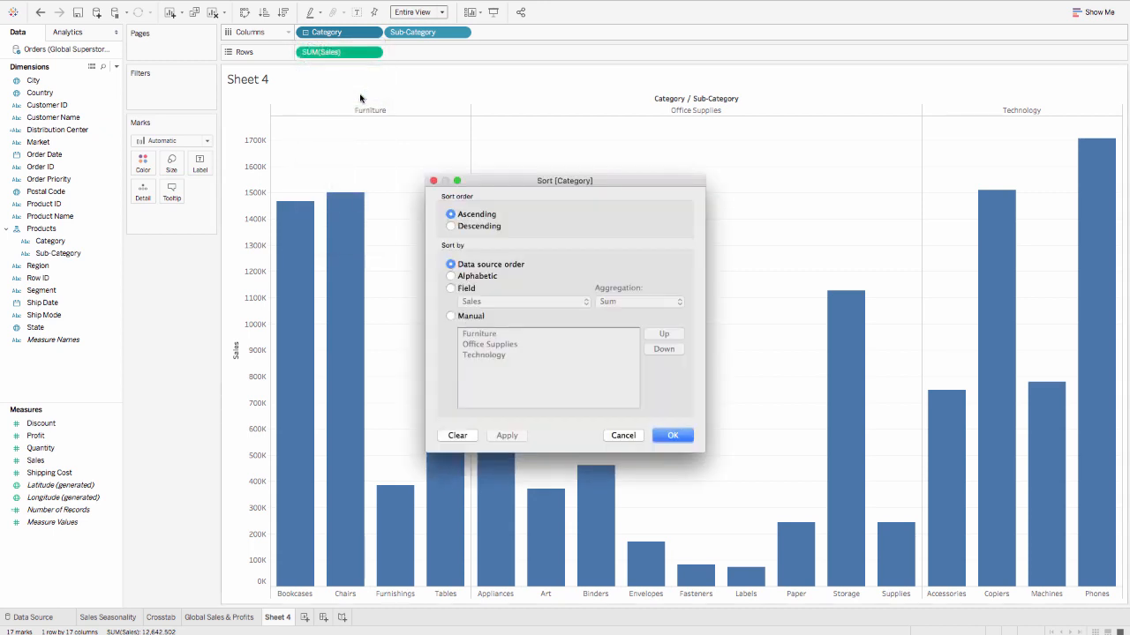
click(450, 226)
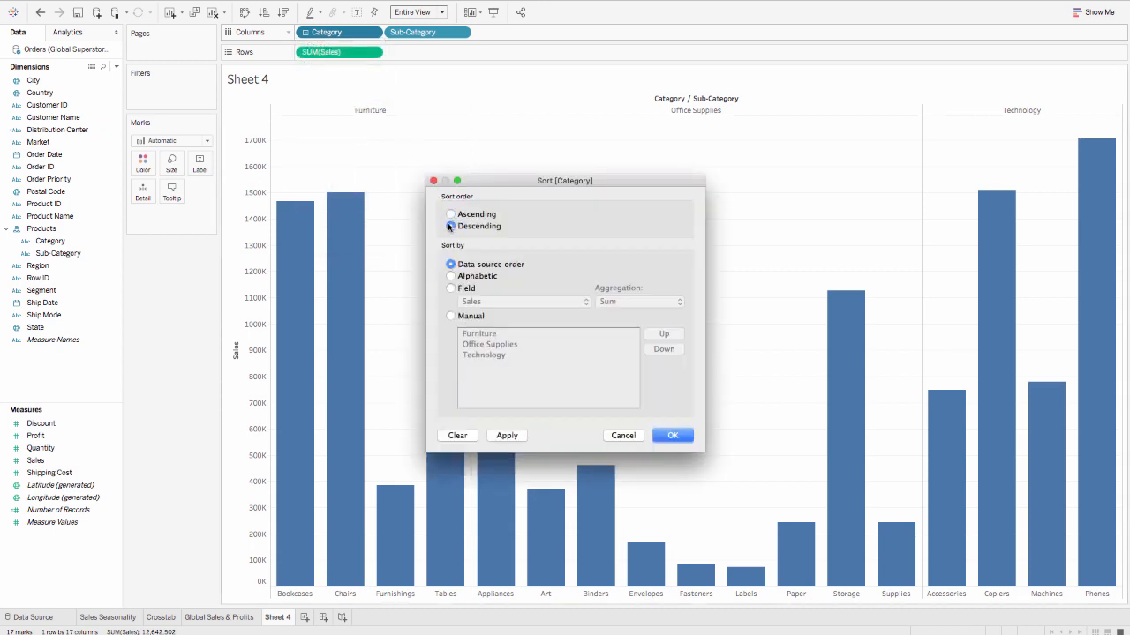
click(668, 438)
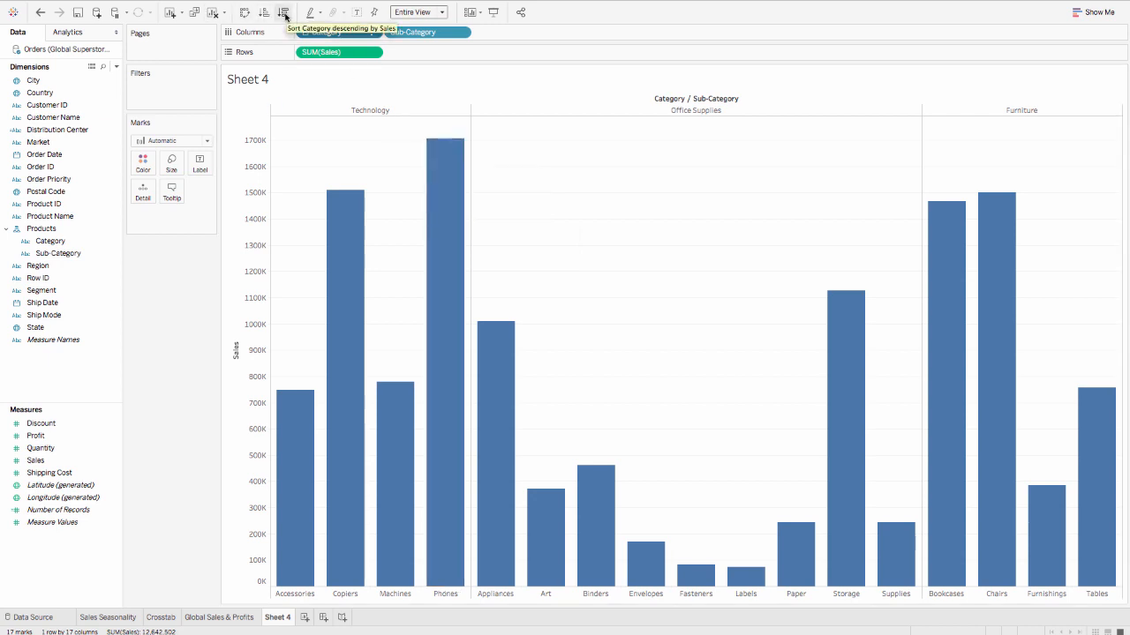
Sort both Category and Sub-Category in descending order by Sales
click(284, 17)
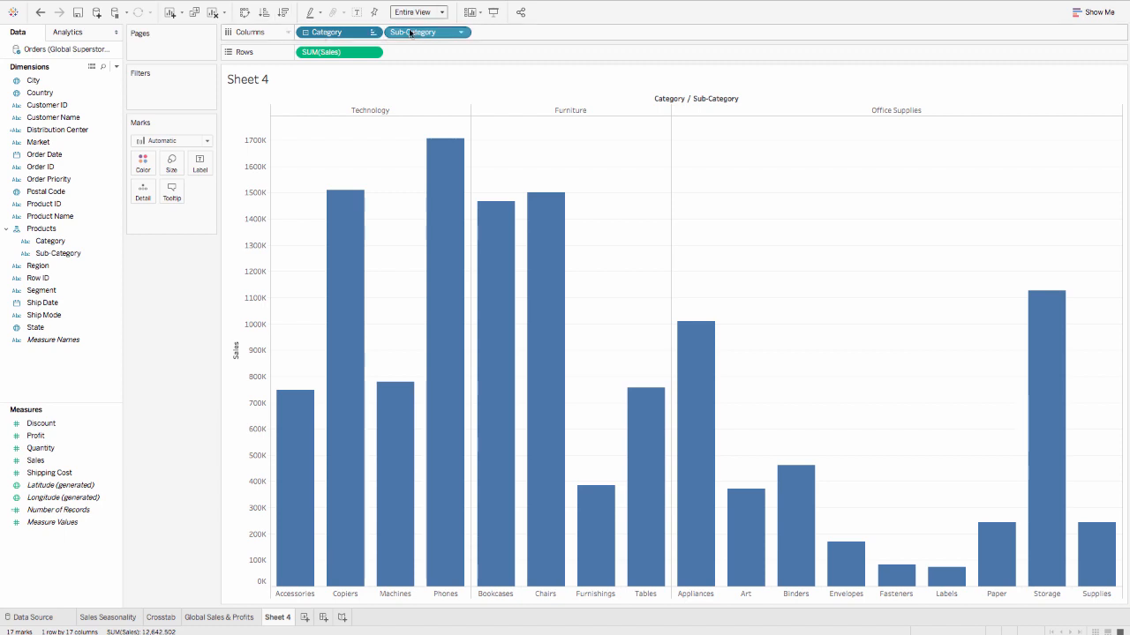
click(283, 12)
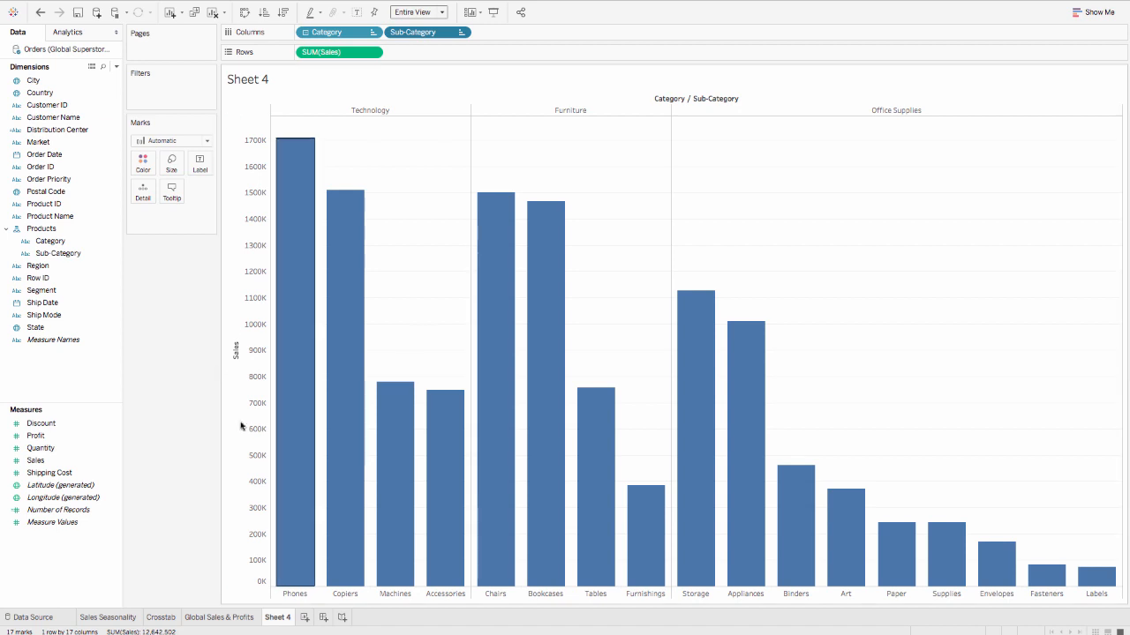
Cycle the sub-category sort from the Sales axis, finishing in descending order by Sales
click(235, 338)
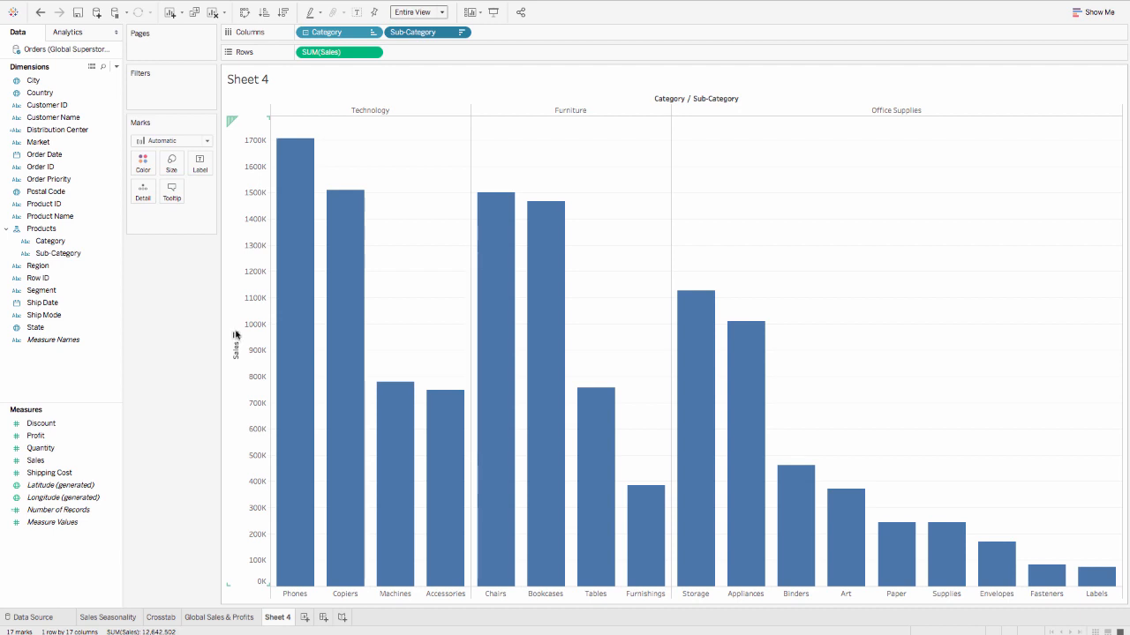
click(235, 336)
click(236, 335)
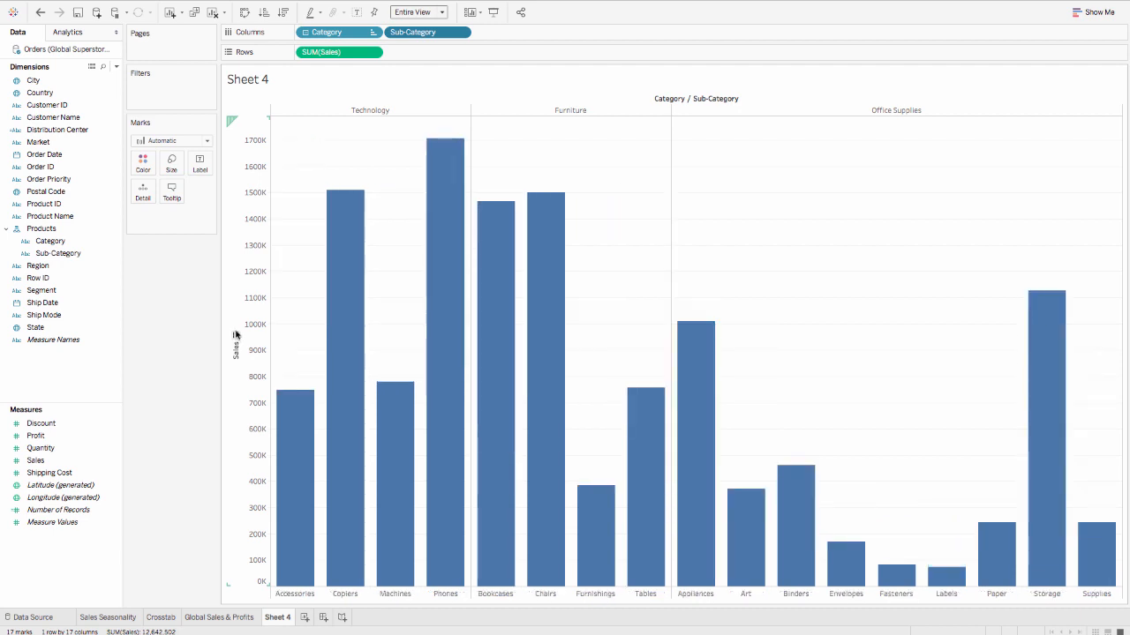
click(236, 335)
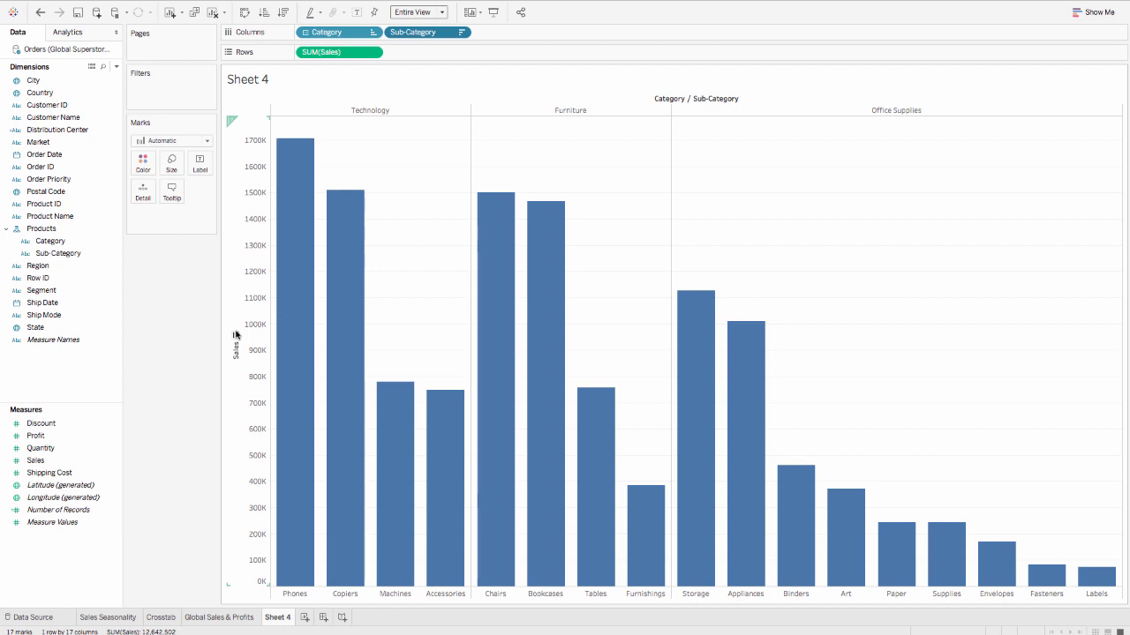
Show the mark labels on the sales bars, then hide them again
click(357, 13)
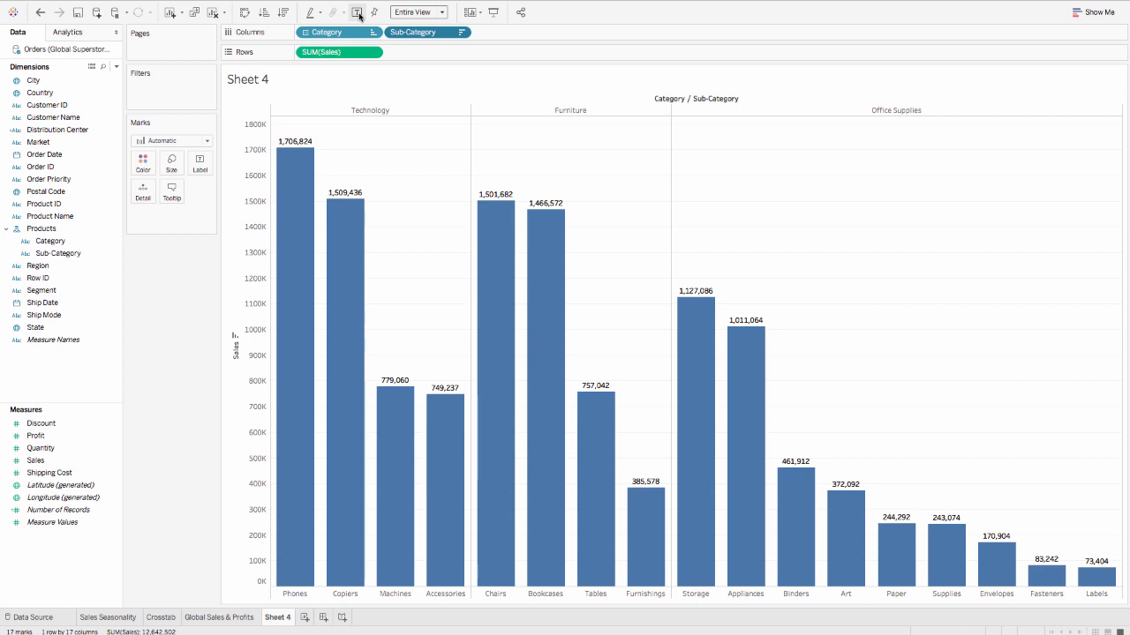
click(357, 13)
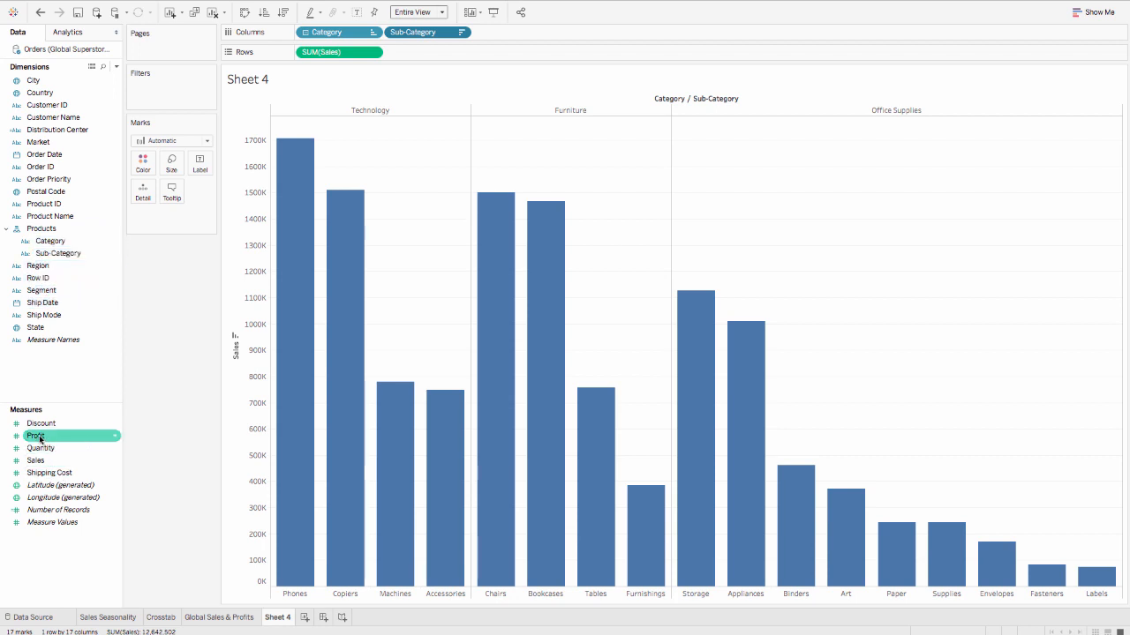
Colour the sub-category sales bars by Profit
drag(44, 438, 144, 170)
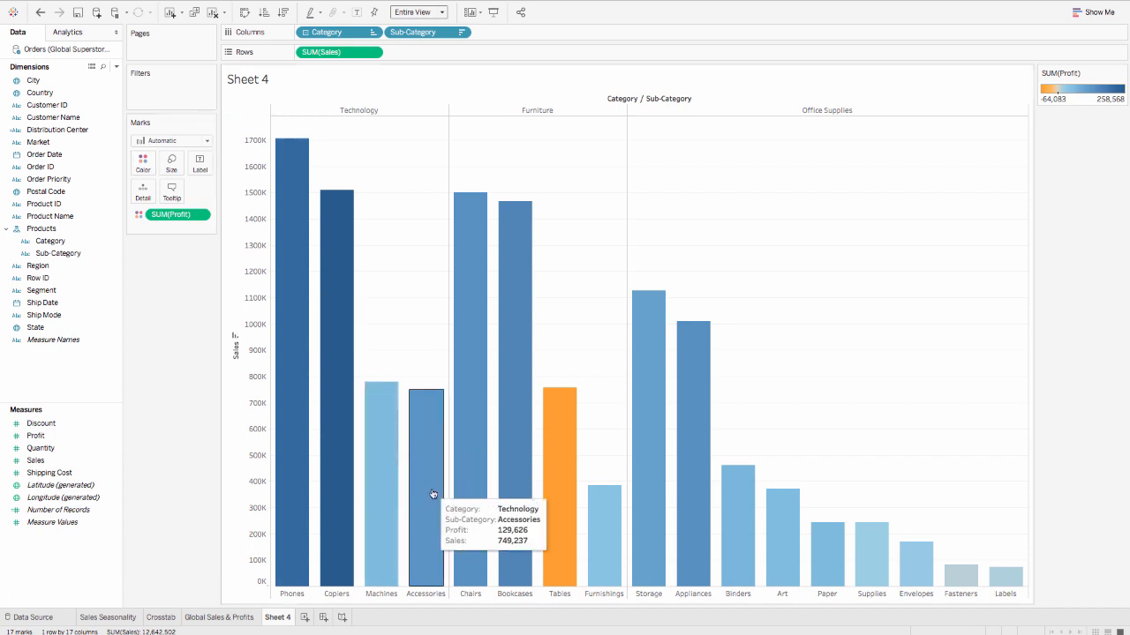
mouse_move(501, 506)
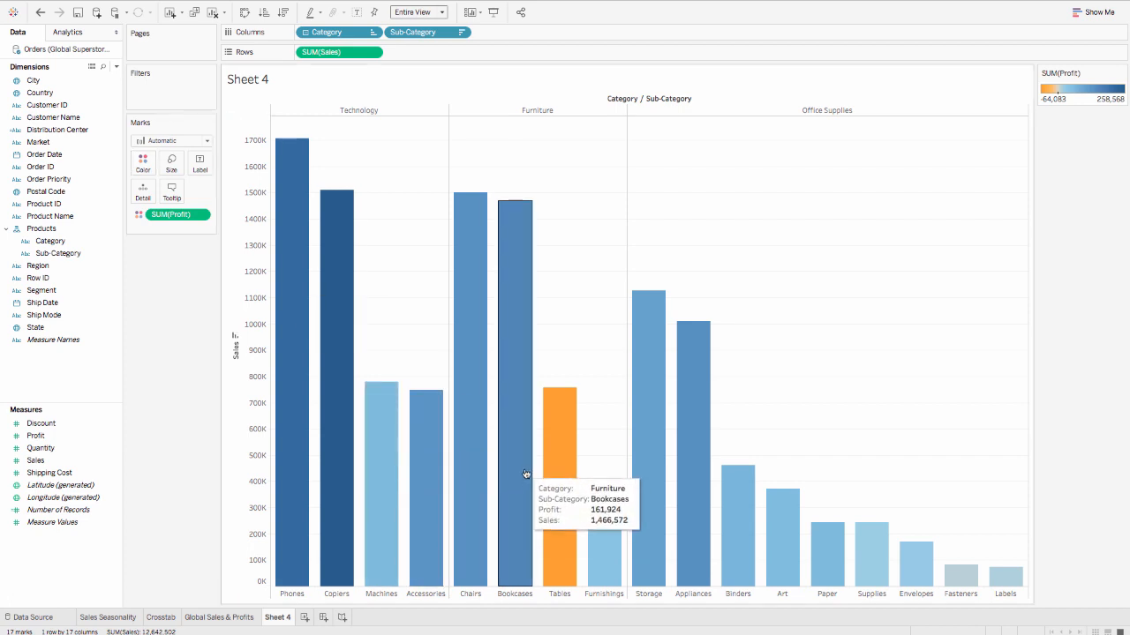
mouse_move(544, 472)
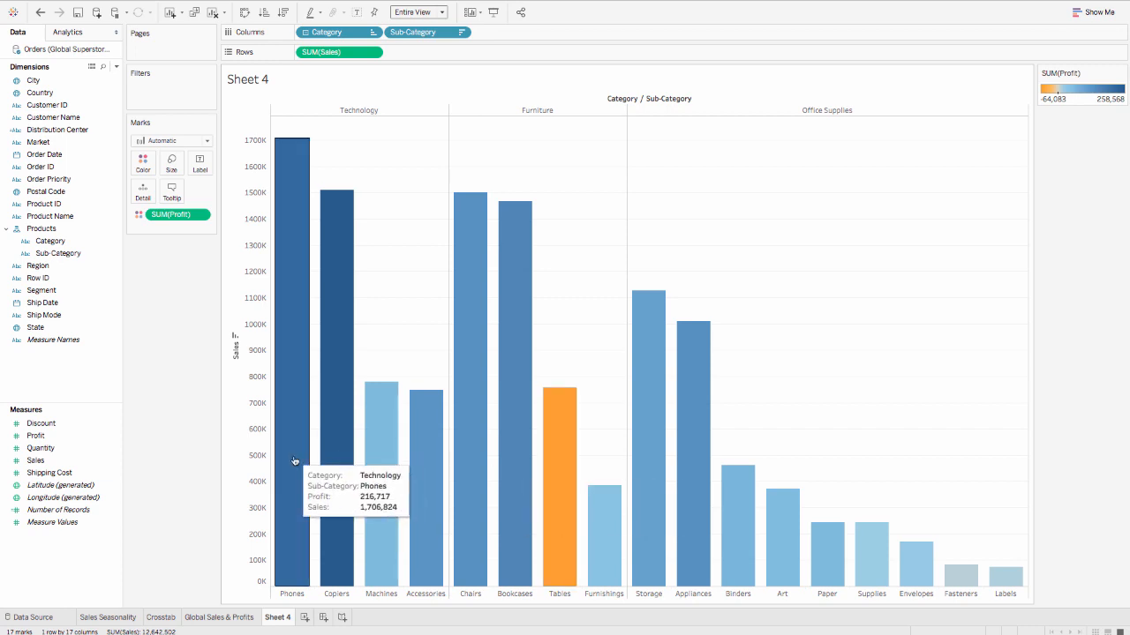
mouse_move(326, 466)
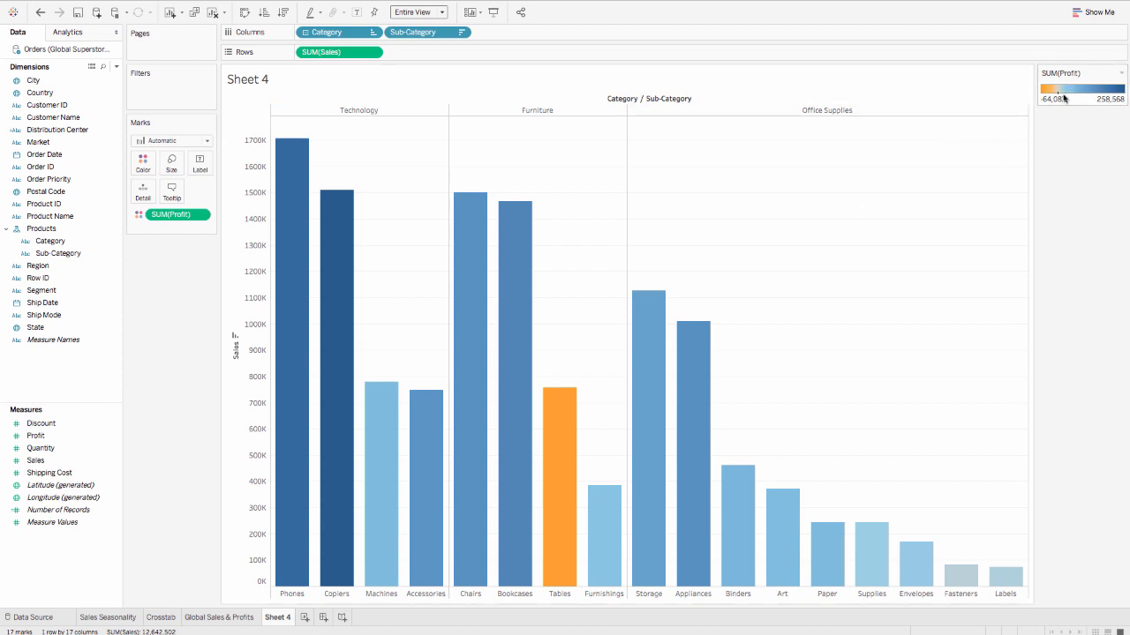
mouse_move(711, 366)
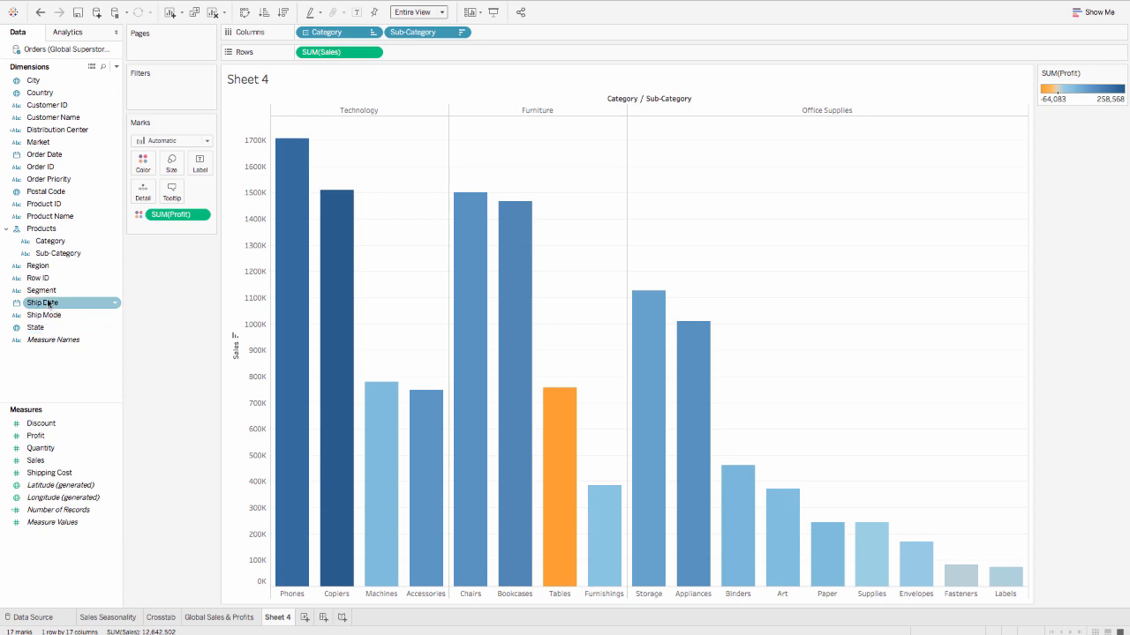
Add Market to the rows ahead of Sales so the chart splits into one row per market
drag(41, 149, 229, 307)
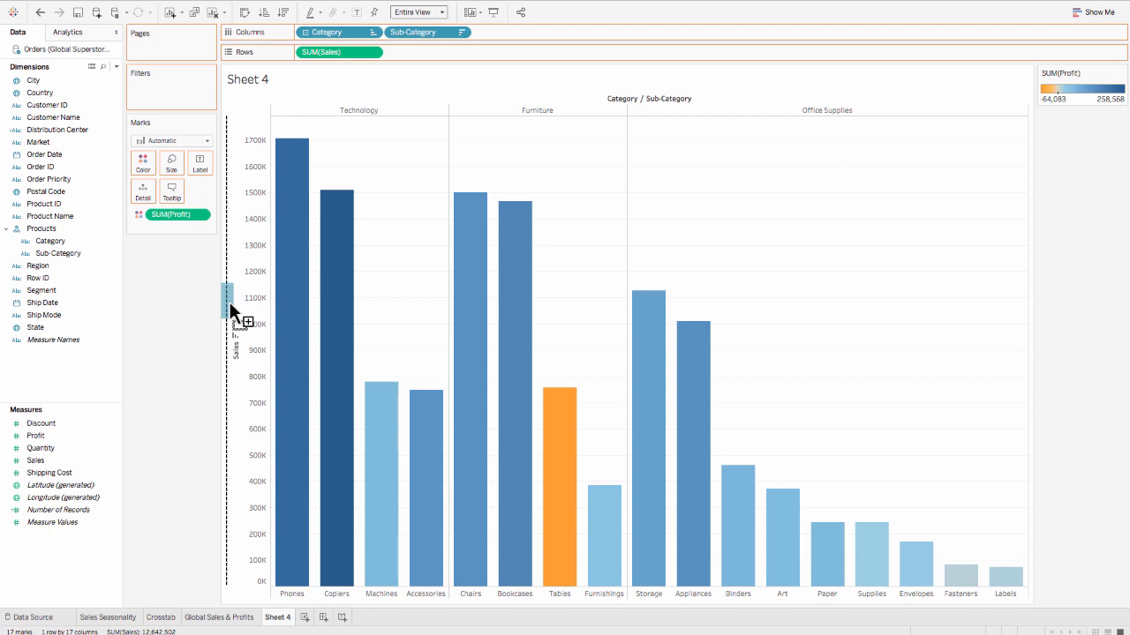
drag(228, 299, 228, 301)
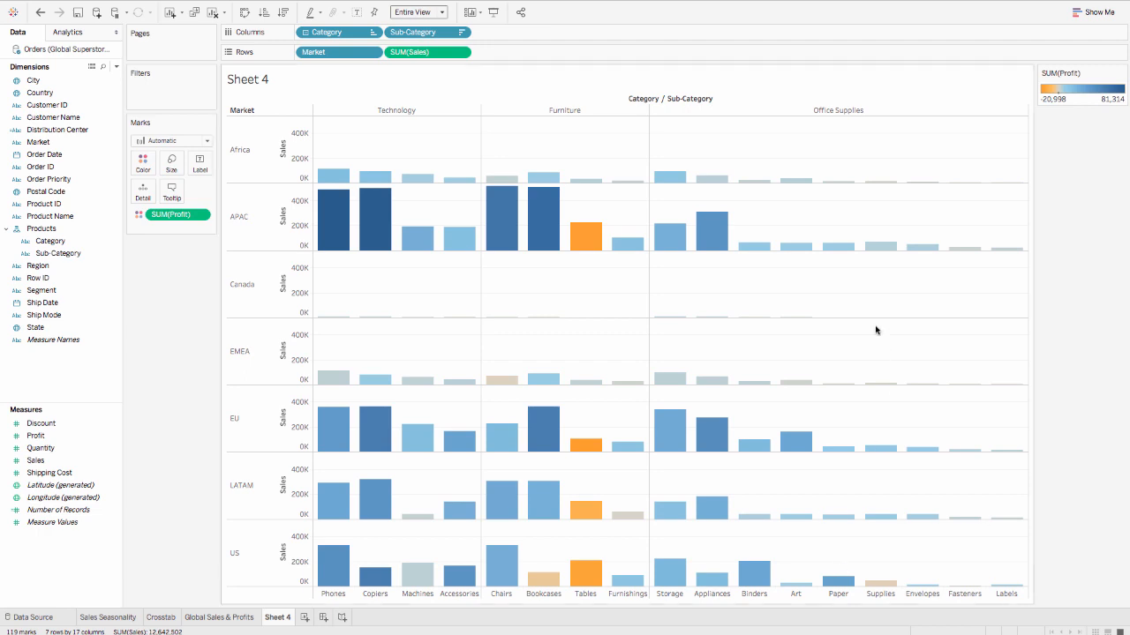
Group the six Office Supplies sub-categories from Art through Labels into a single member
mouse_move(861, 587)
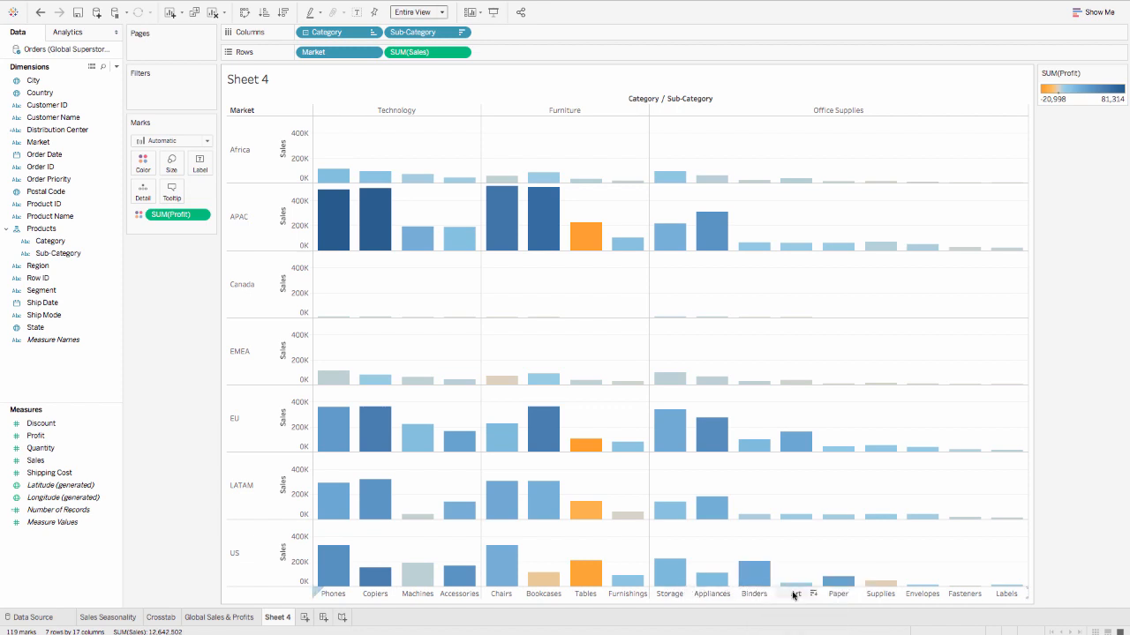
click(794, 594)
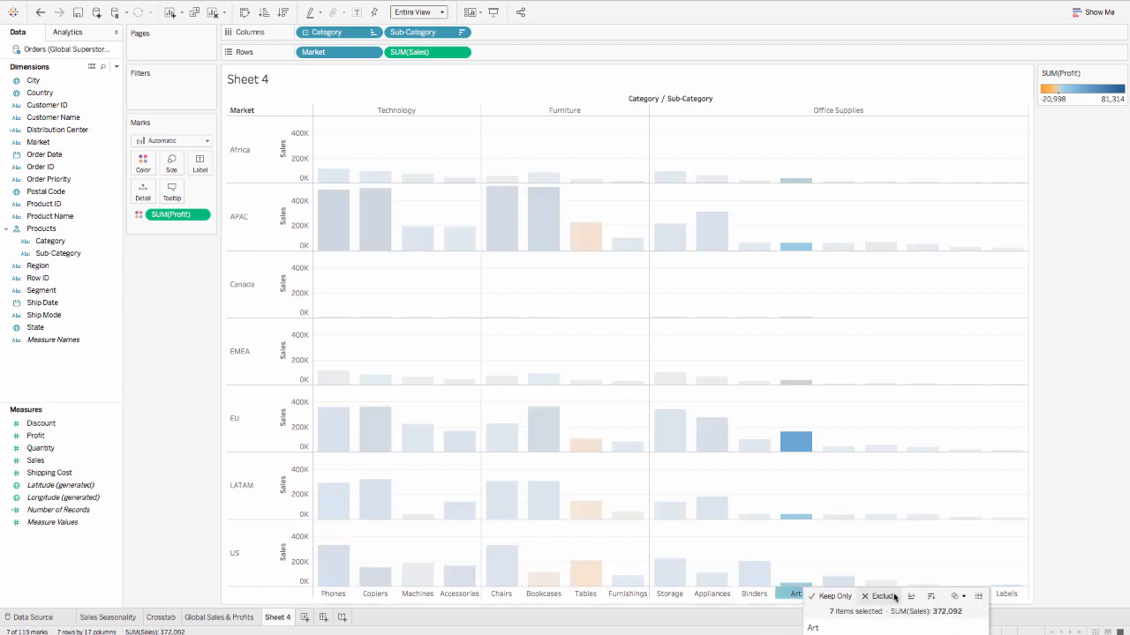
shift+click(1007, 594)
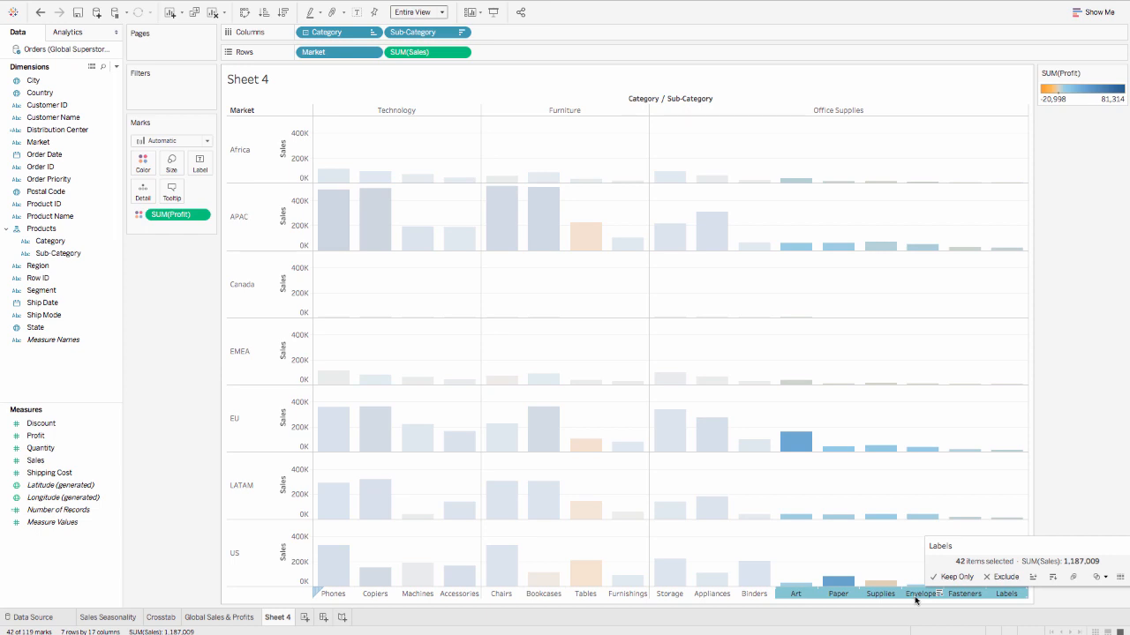
click(1071, 579)
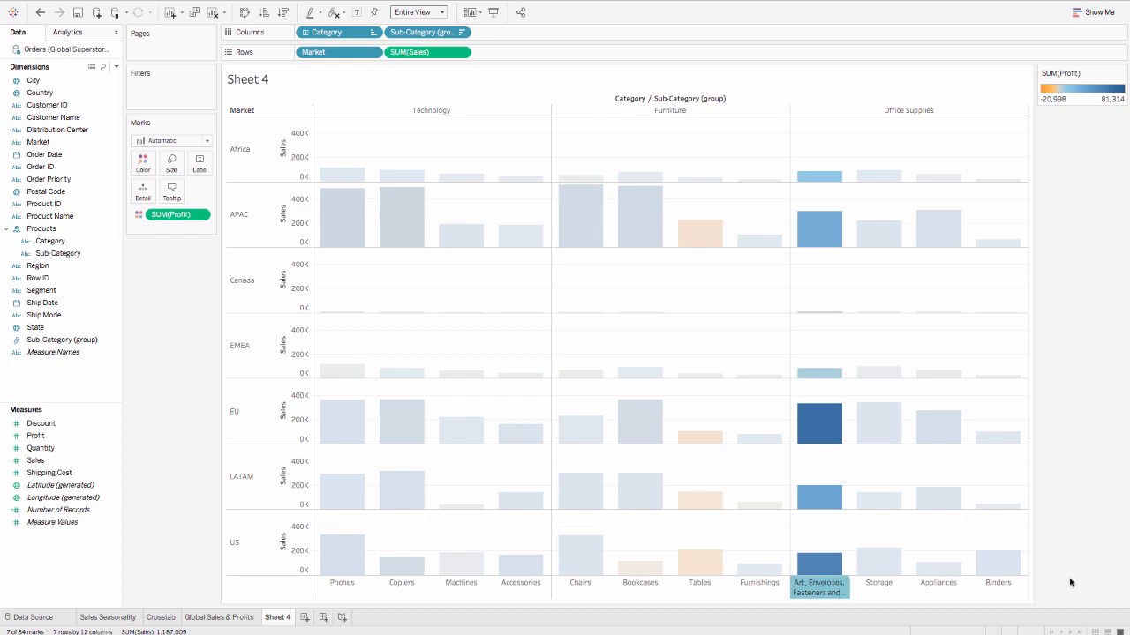
Change the alias of the grouped sub-categories to "Small Office Supplies"
right_click(818, 591)
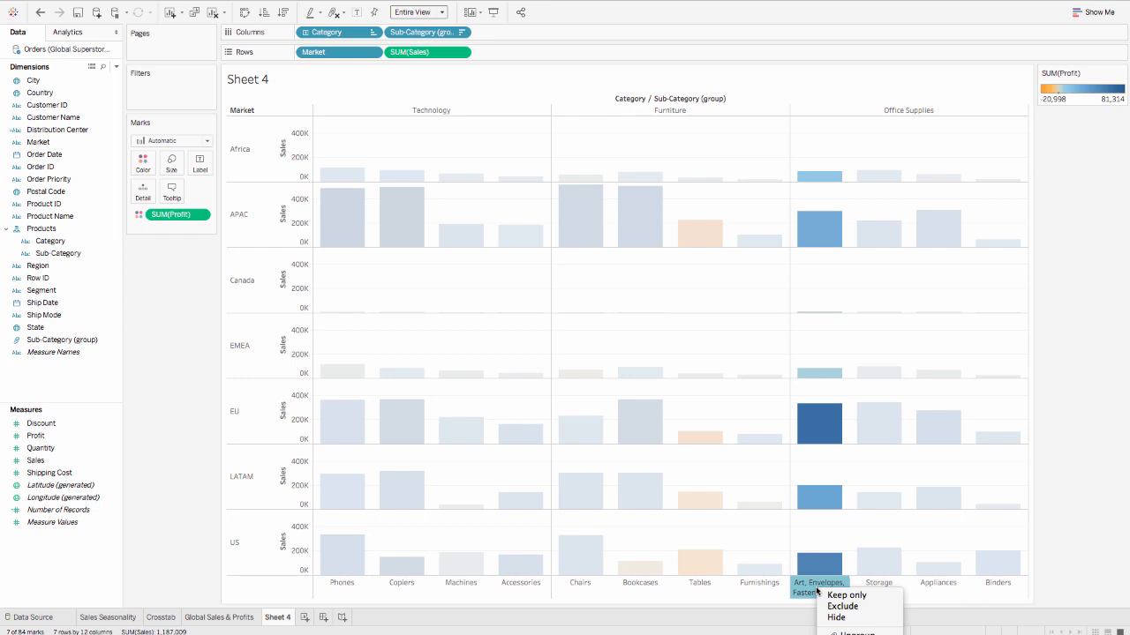
click(847, 634)
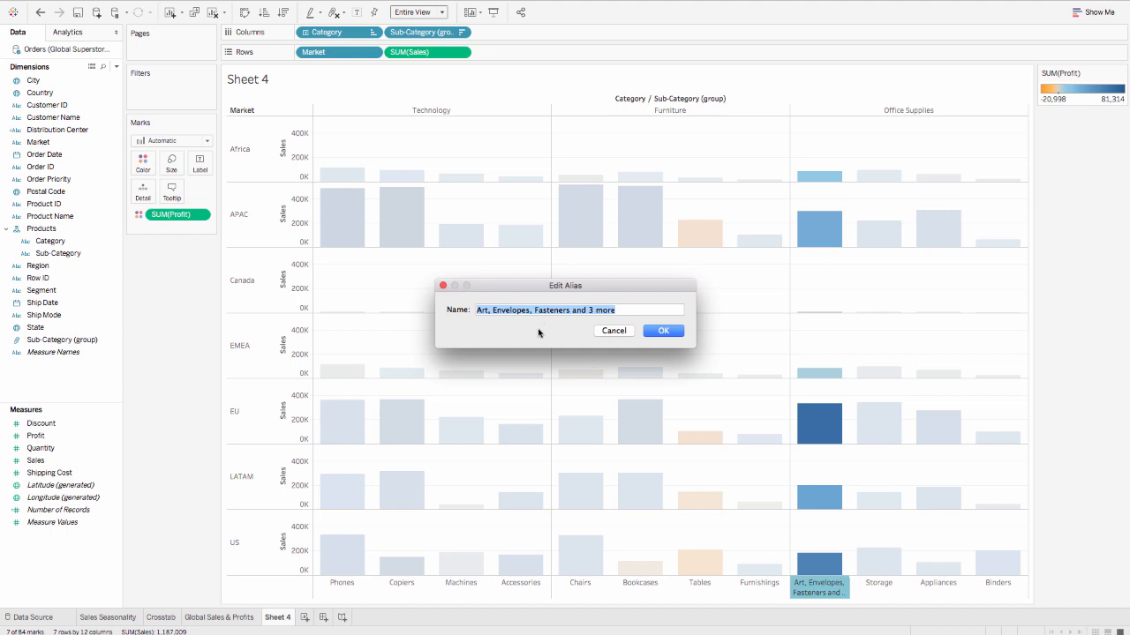
text(Small)
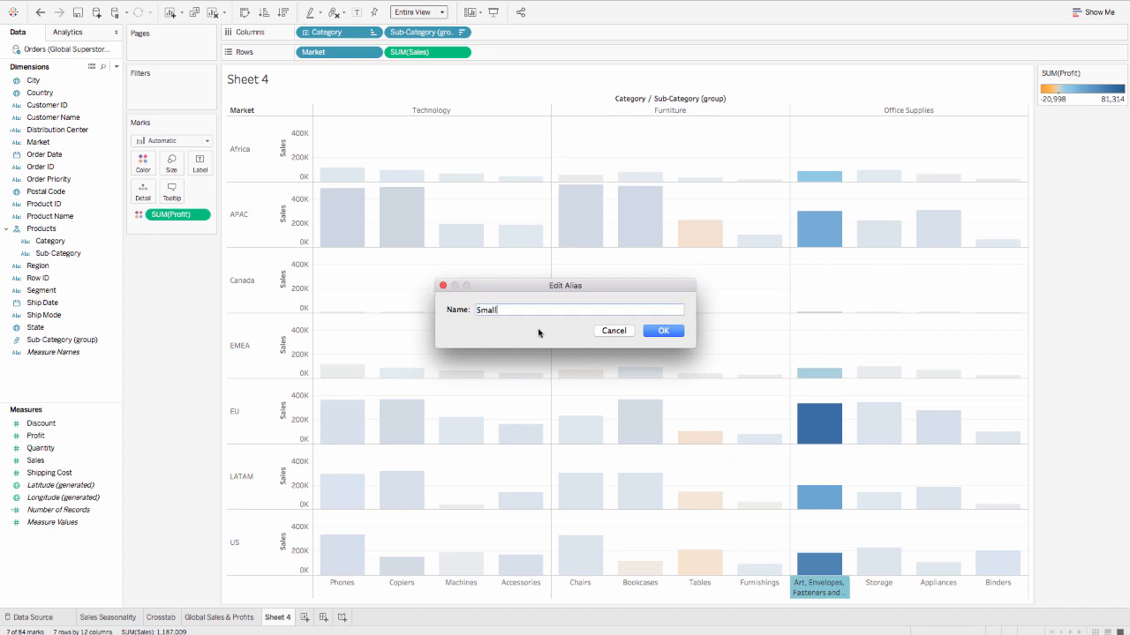
text( Office Supplies)
click(662, 332)
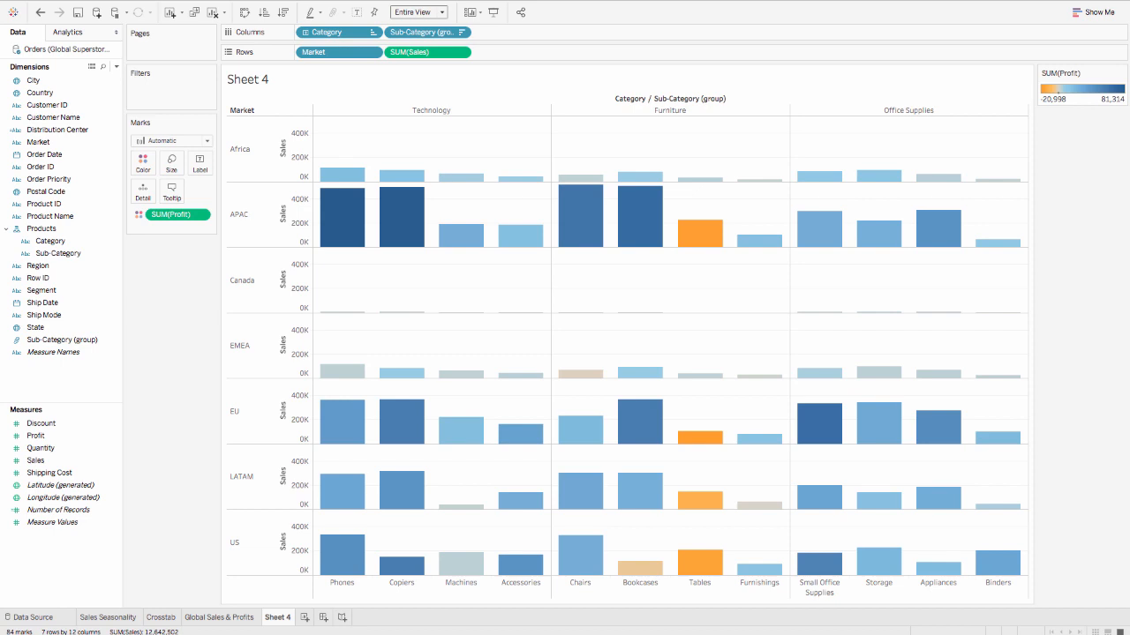
Swap the rows and columns so the bars run horizontally, and set the view fit to Standard
click(244, 13)
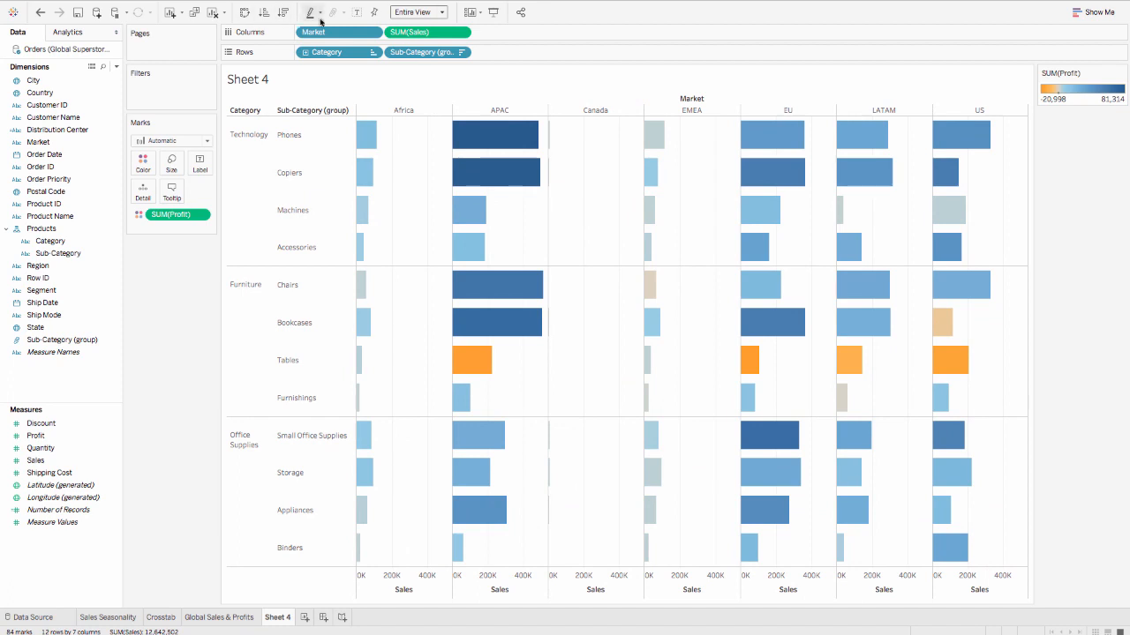
click(418, 12)
click(419, 25)
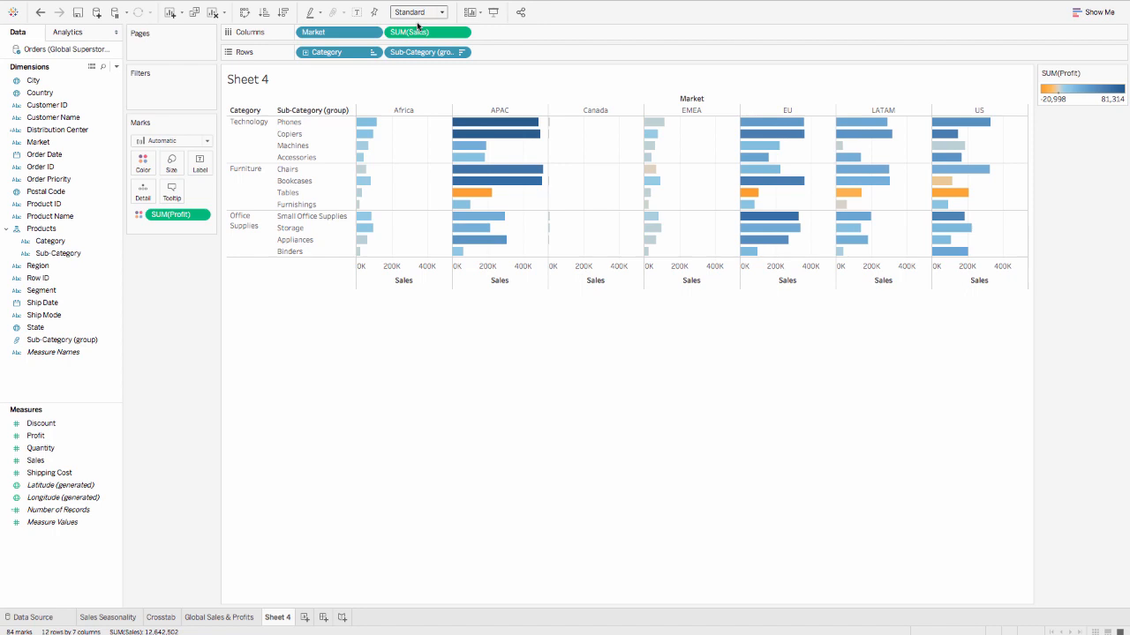
Remove the Market field from the columns
click(373, 32)
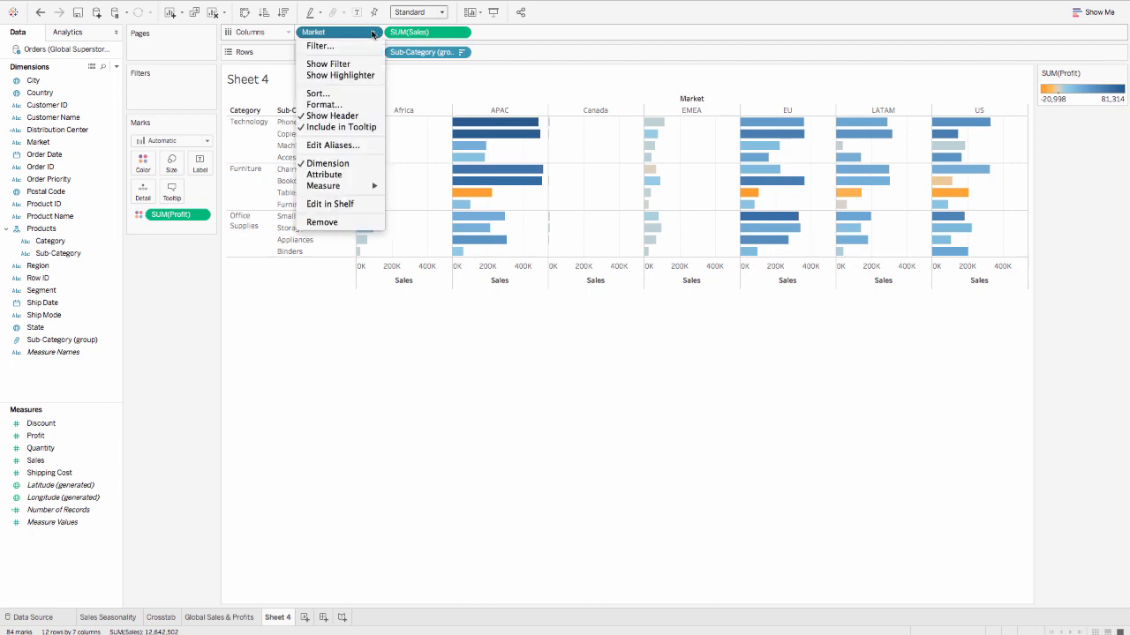
click(323, 222)
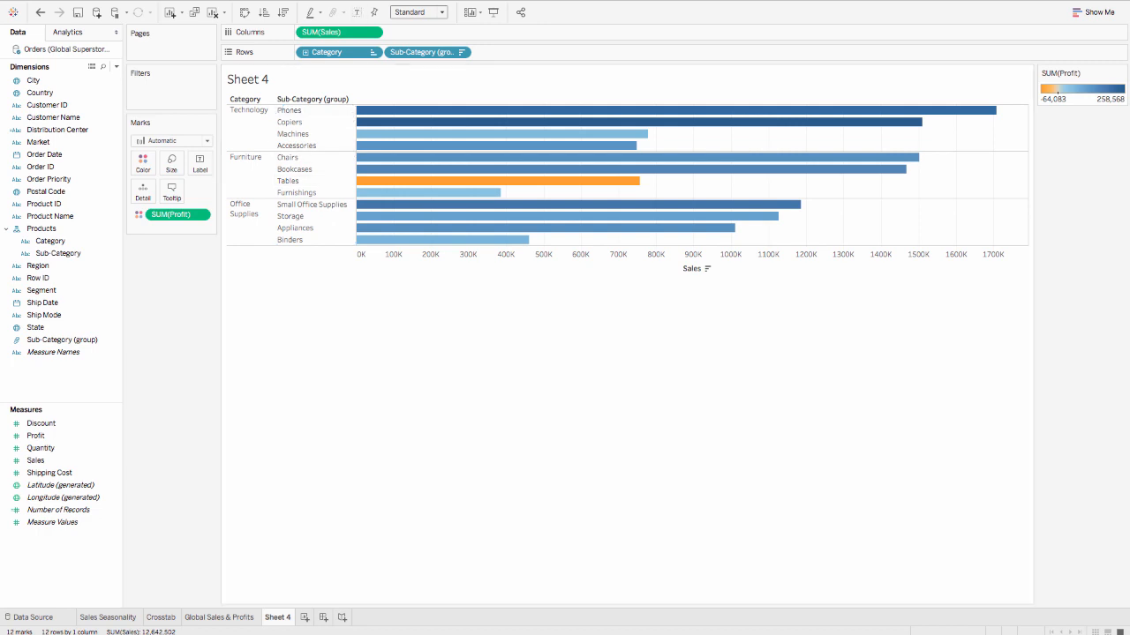
click(372, 53)
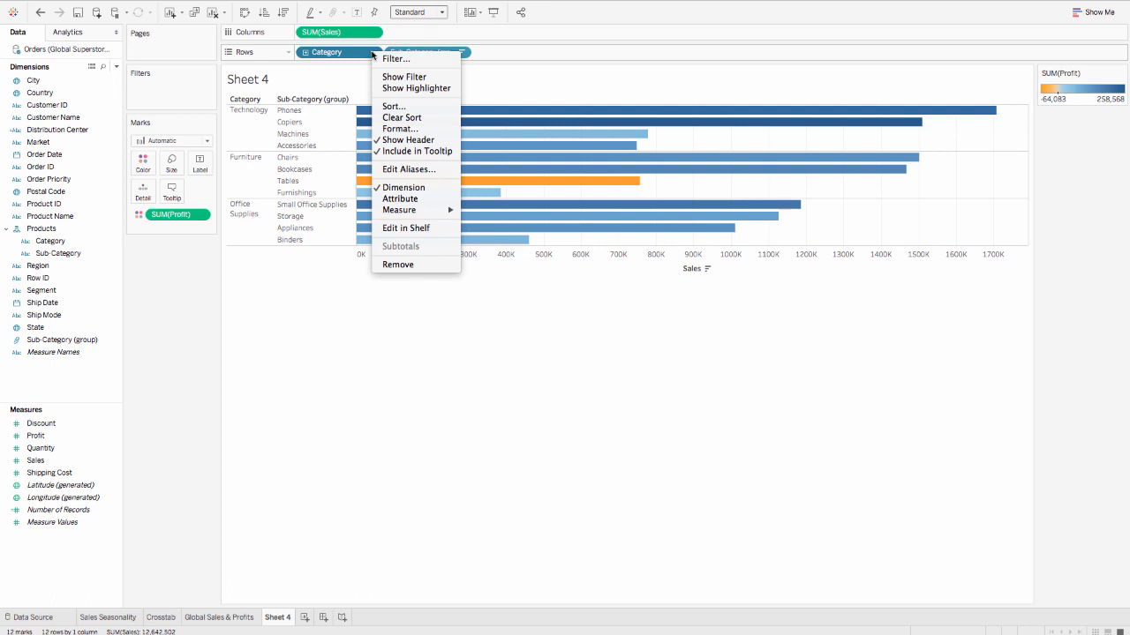
click(371, 54)
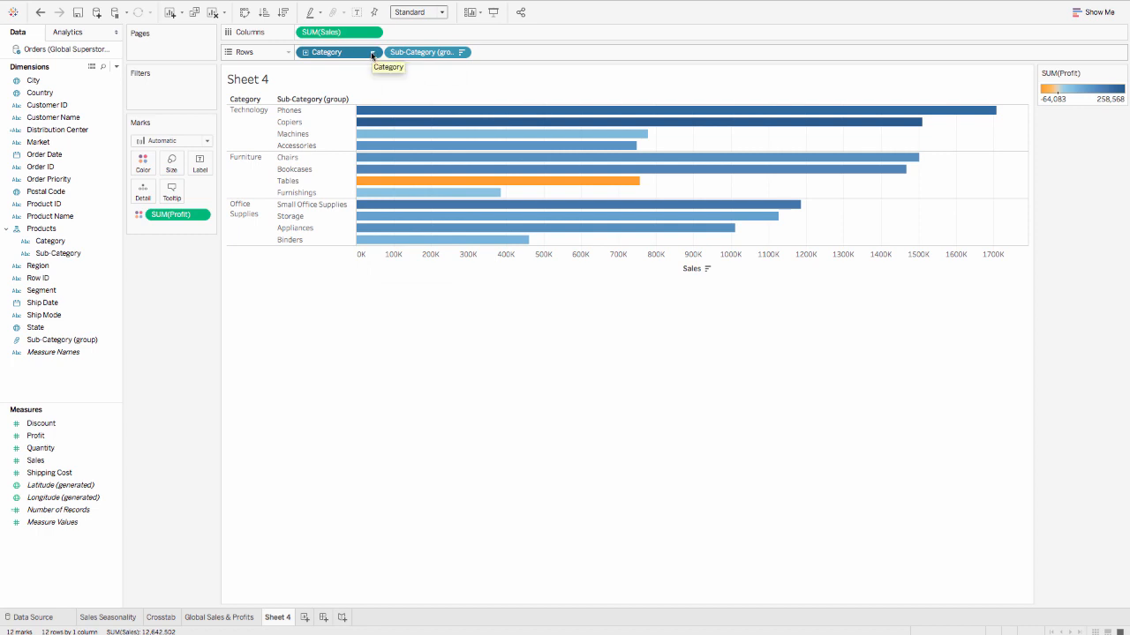
click(371, 54)
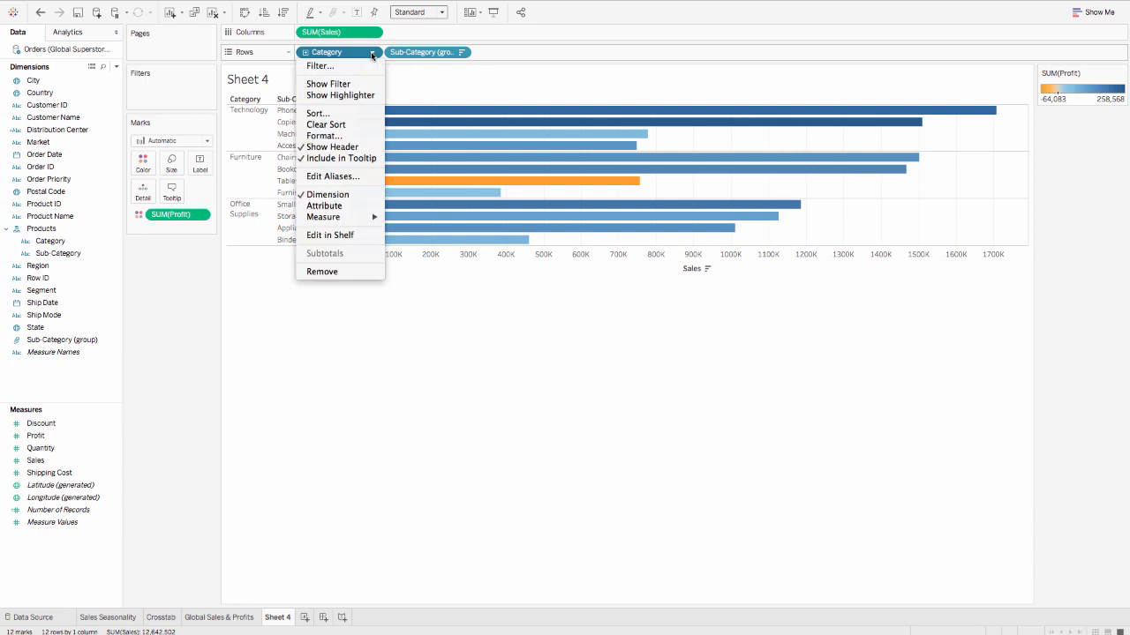
click(372, 55)
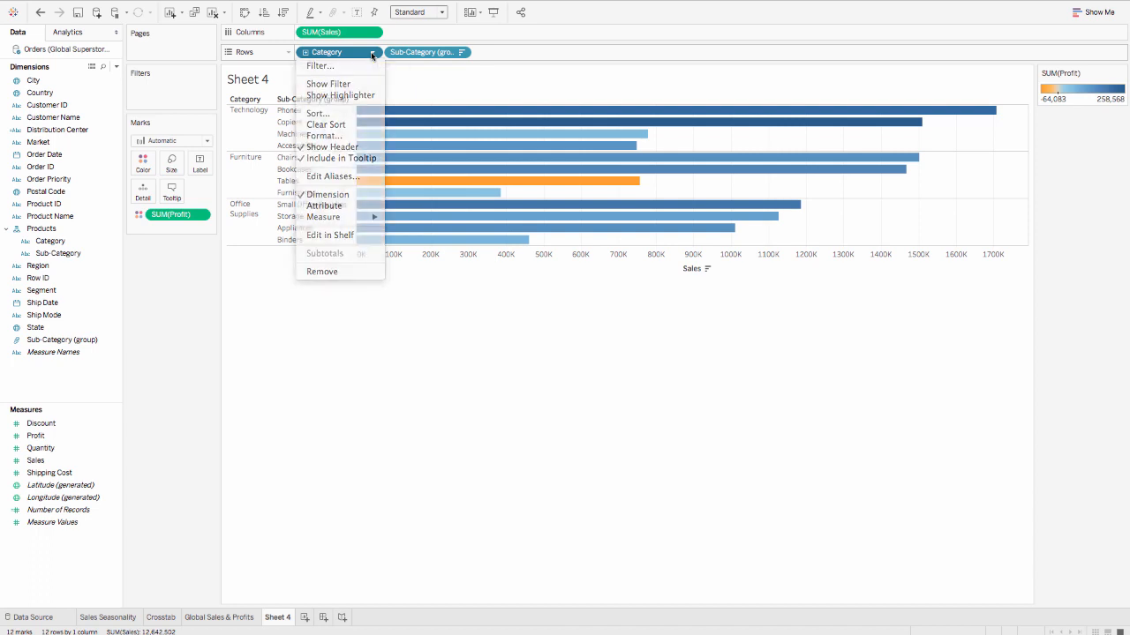
click(462, 54)
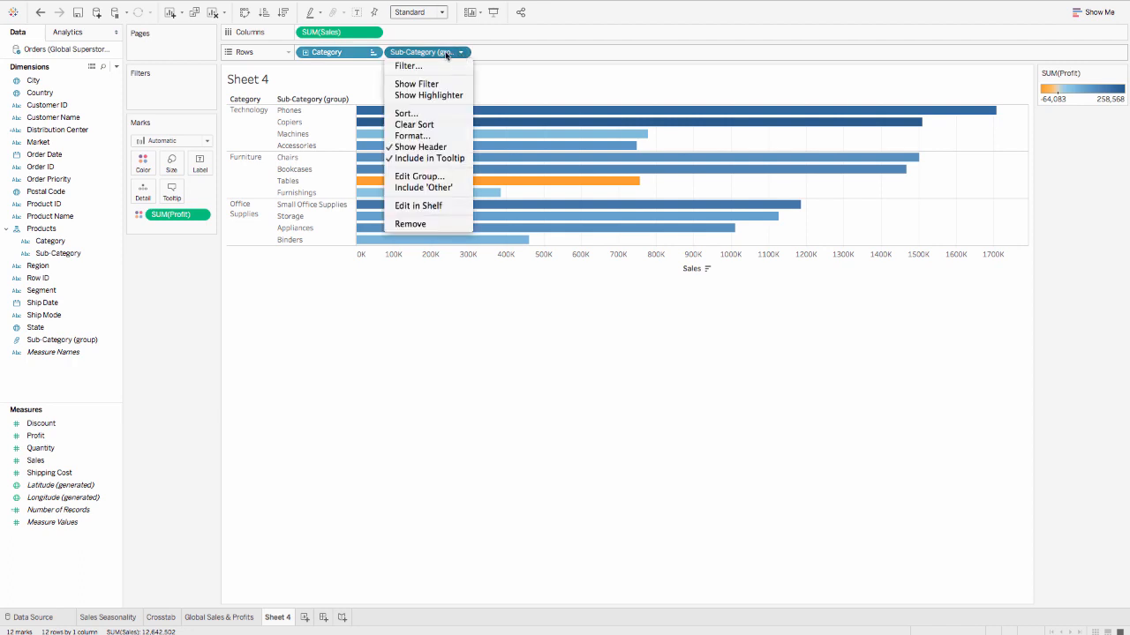
right_click(446, 55)
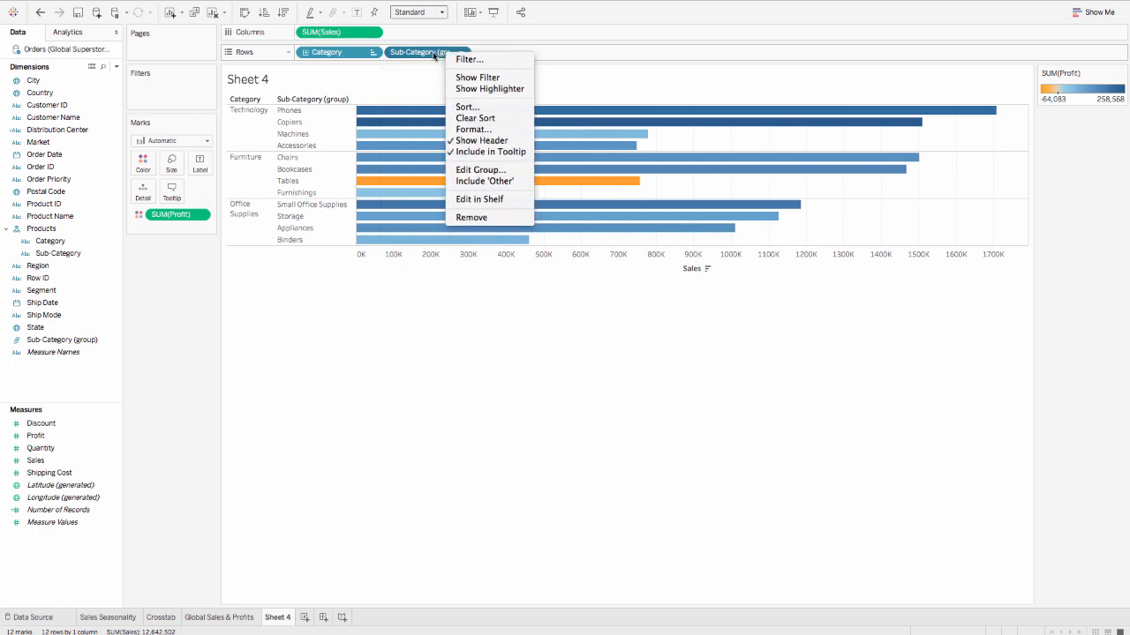
right_click(433, 55)
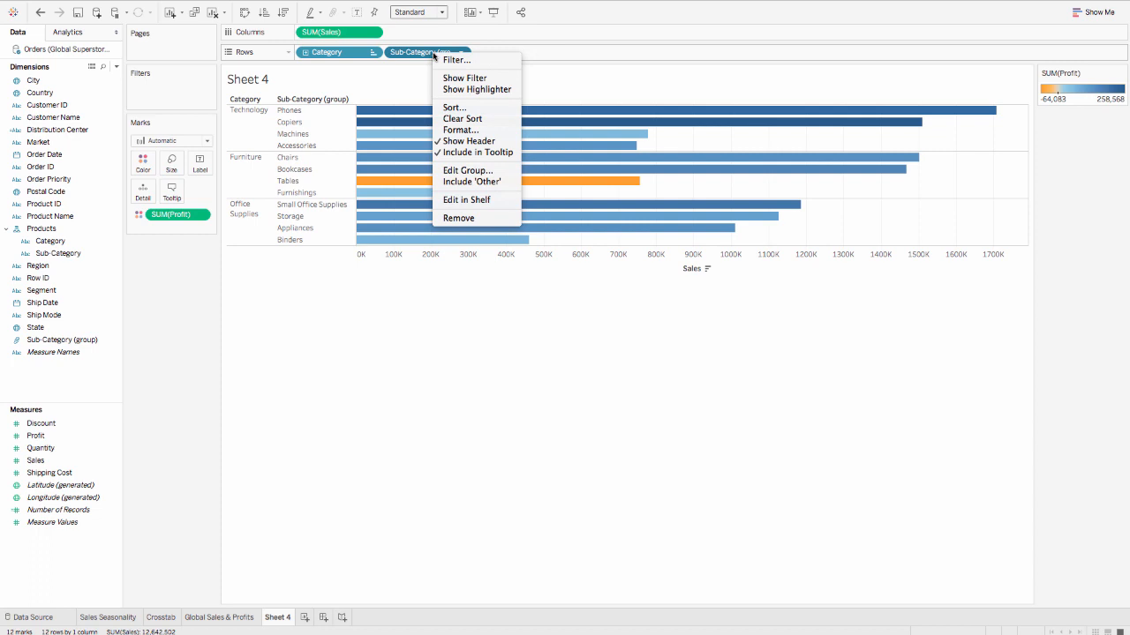
click(426, 54)
right_click(423, 55)
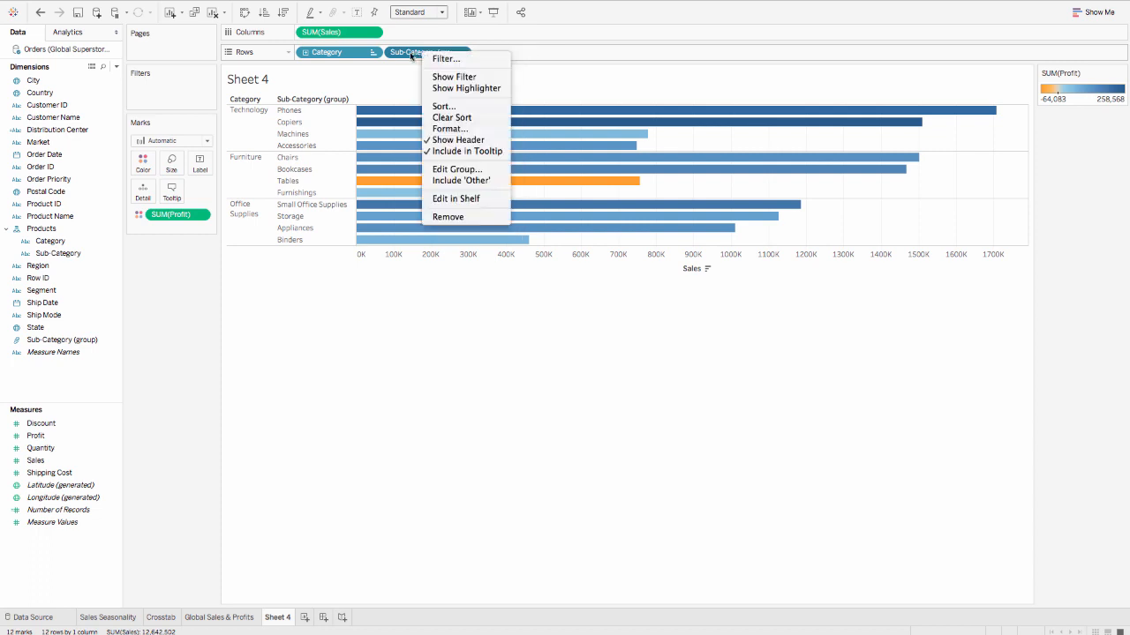
click(411, 56)
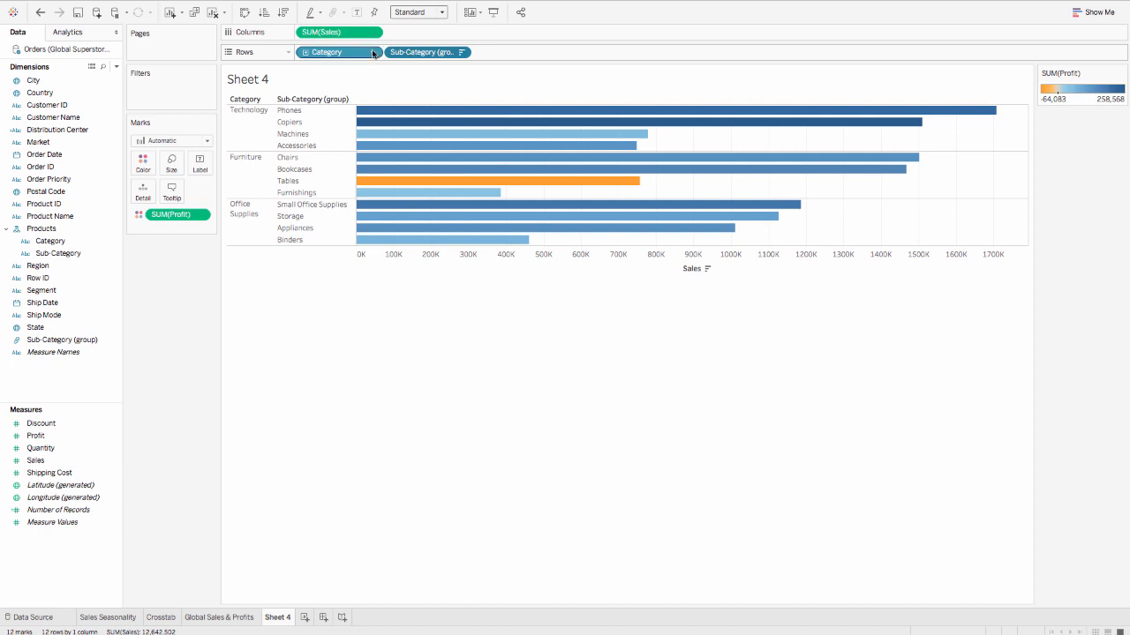
click(373, 54)
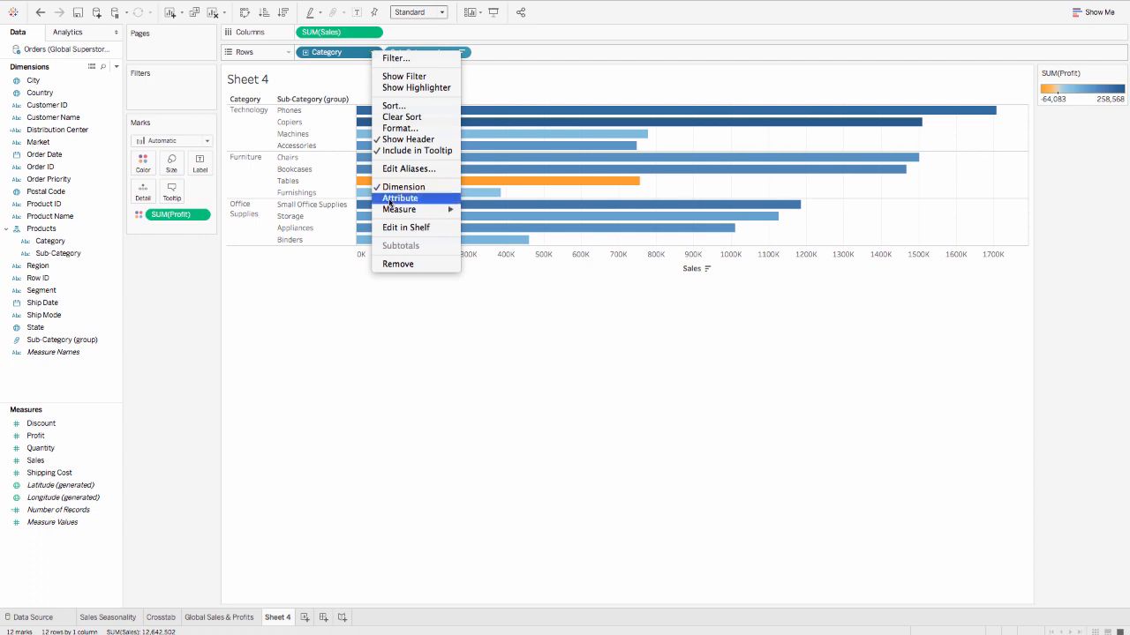
mouse_move(393, 212)
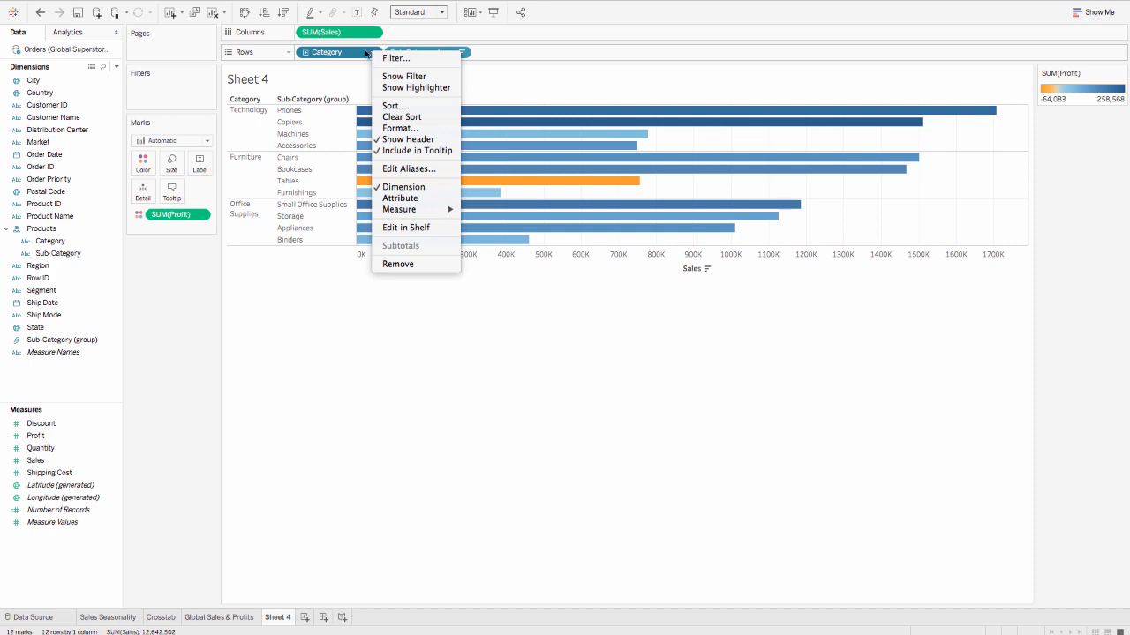
click(350, 53)
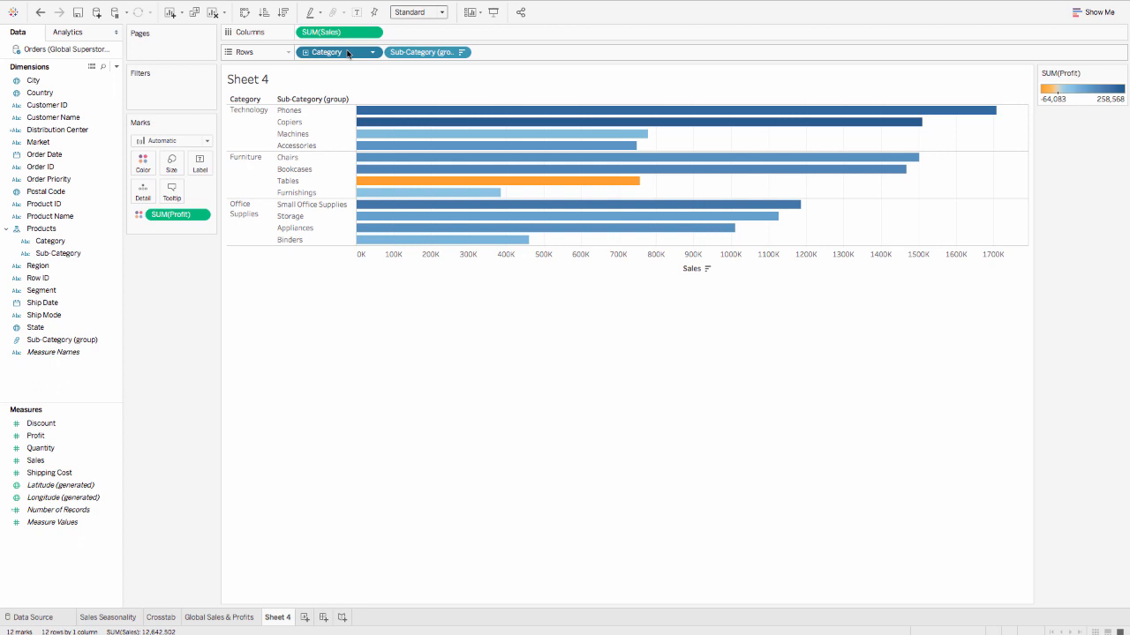
right_click(348, 53)
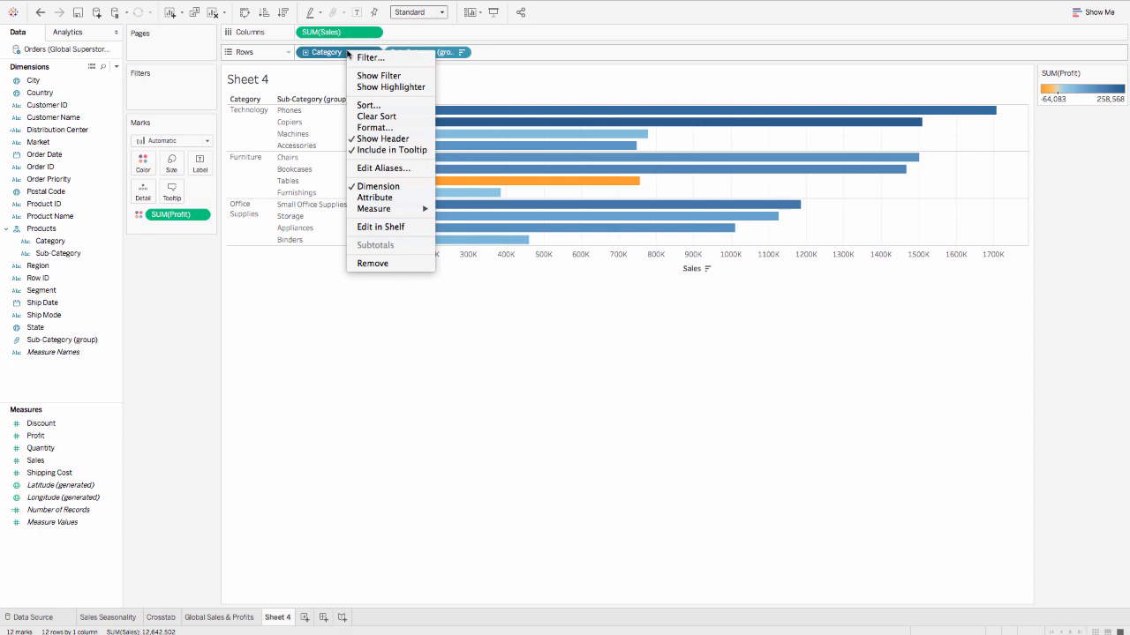
click(336, 54)
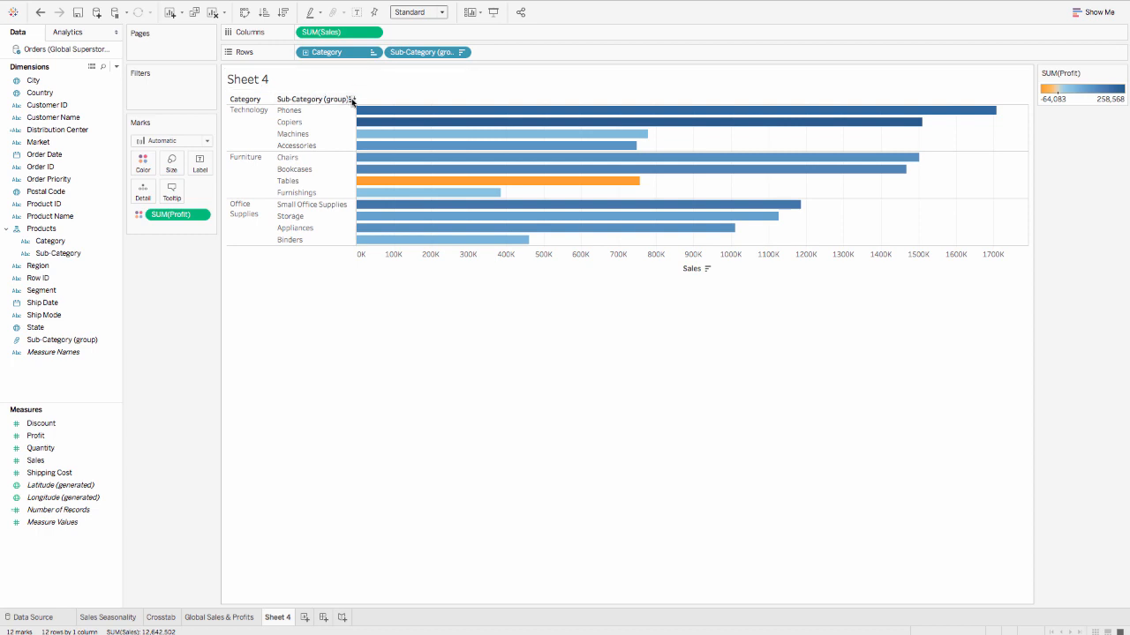
Sort the grouped sub-categories in descending alphabetical order and hide the field labels for rows
click(352, 99)
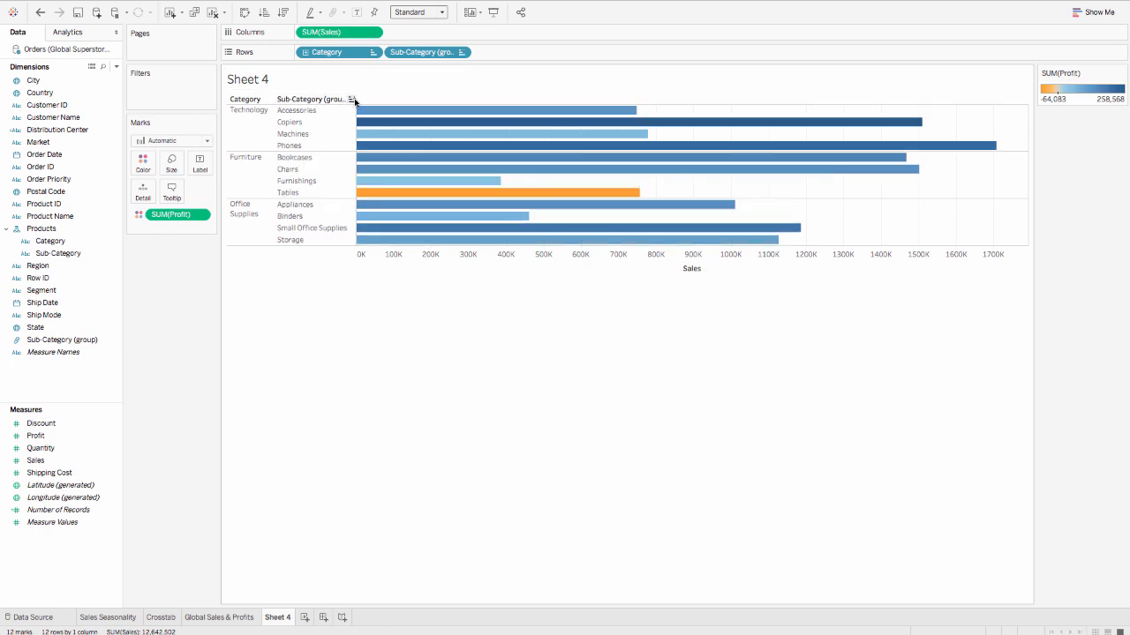
click(352, 98)
right_click(355, 102)
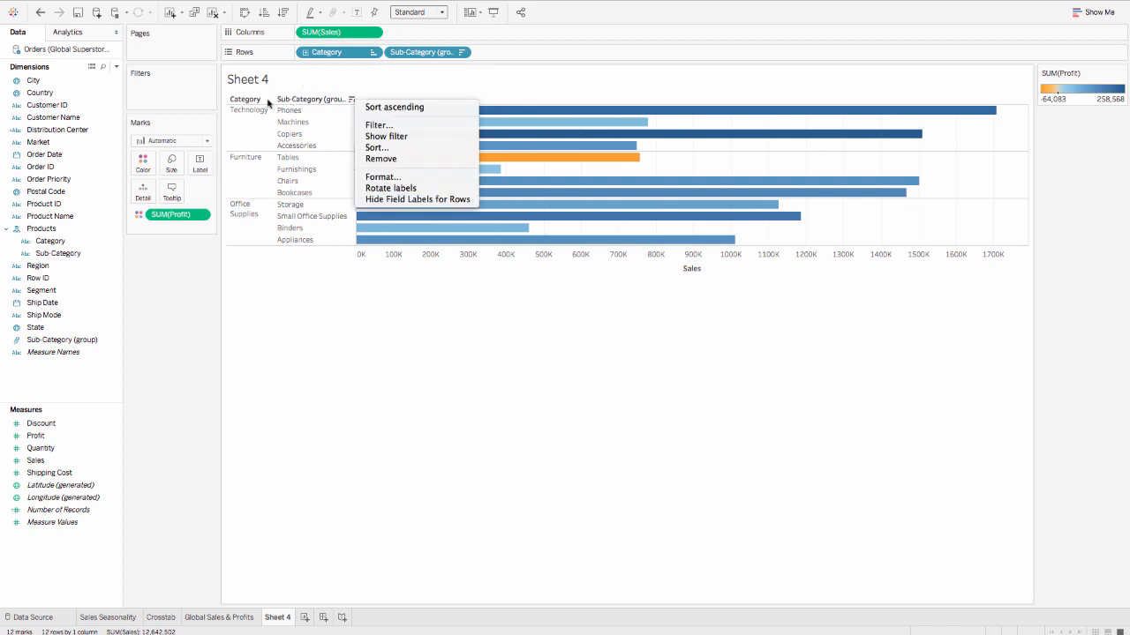
click(388, 198)
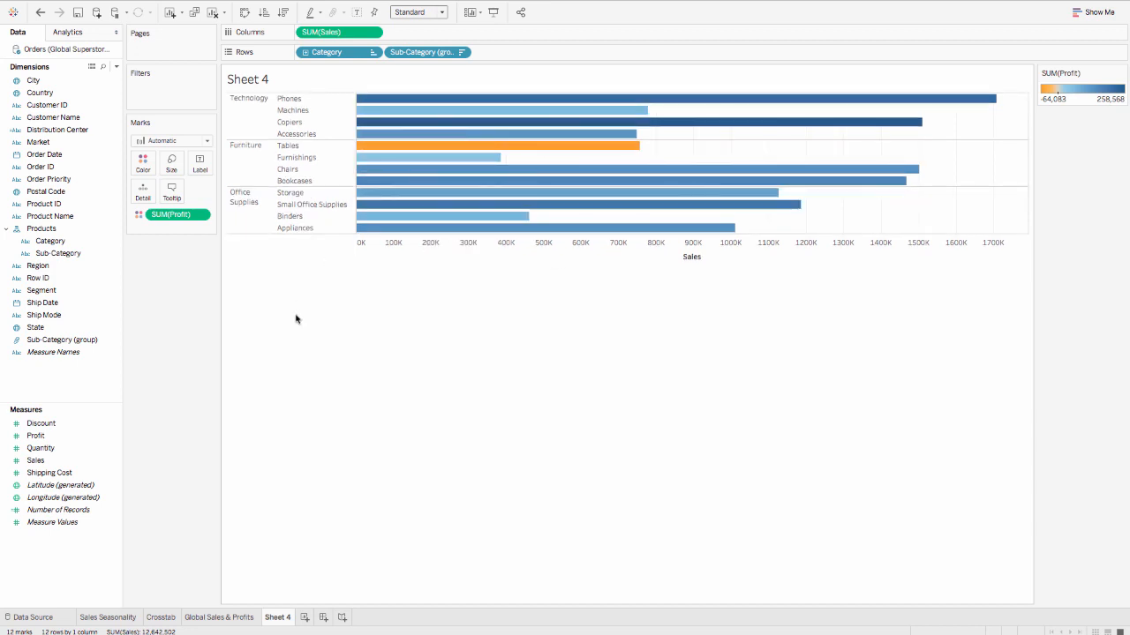
Rename the Sheet 4 worksheet as "Sales by Category"
mouse_move(277, 621)
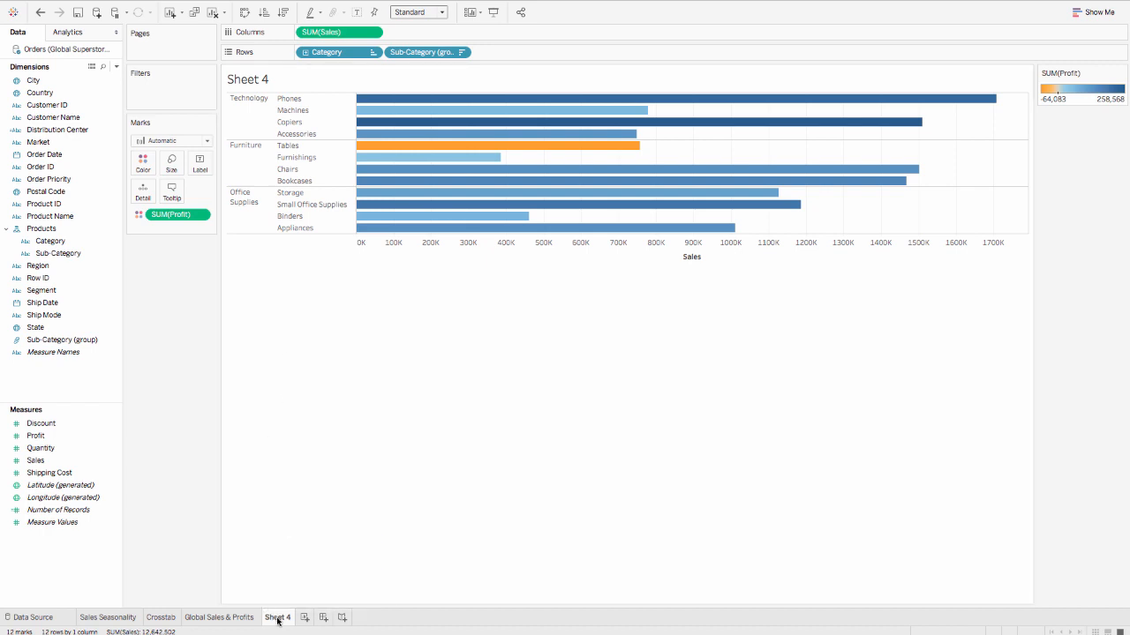
double_click(278, 619)
text(Sales)
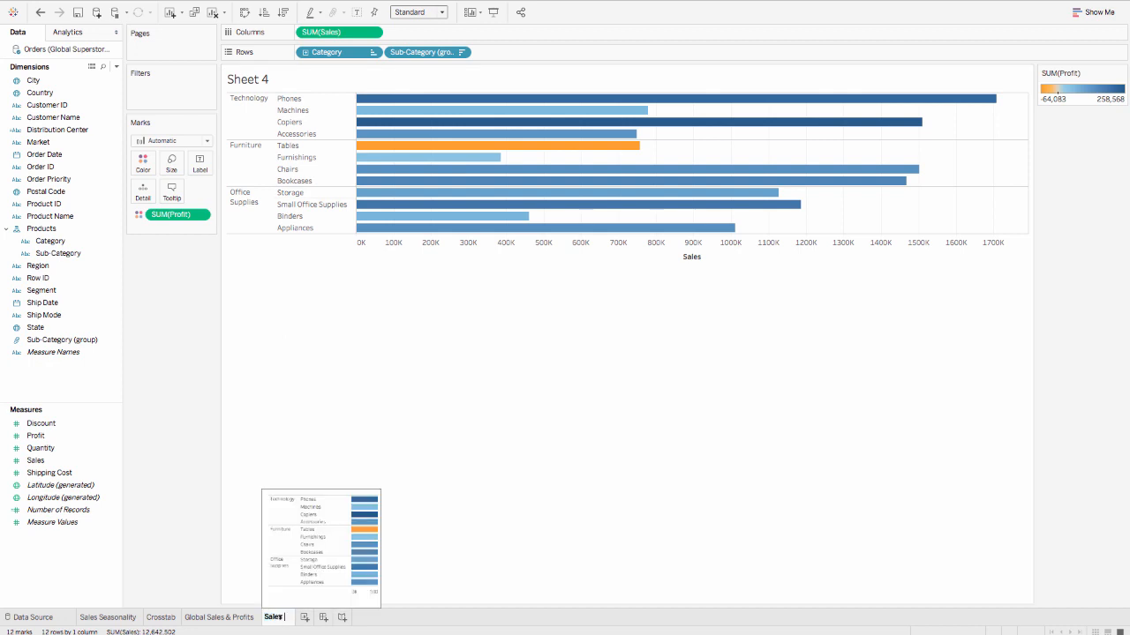
text( by Catego)
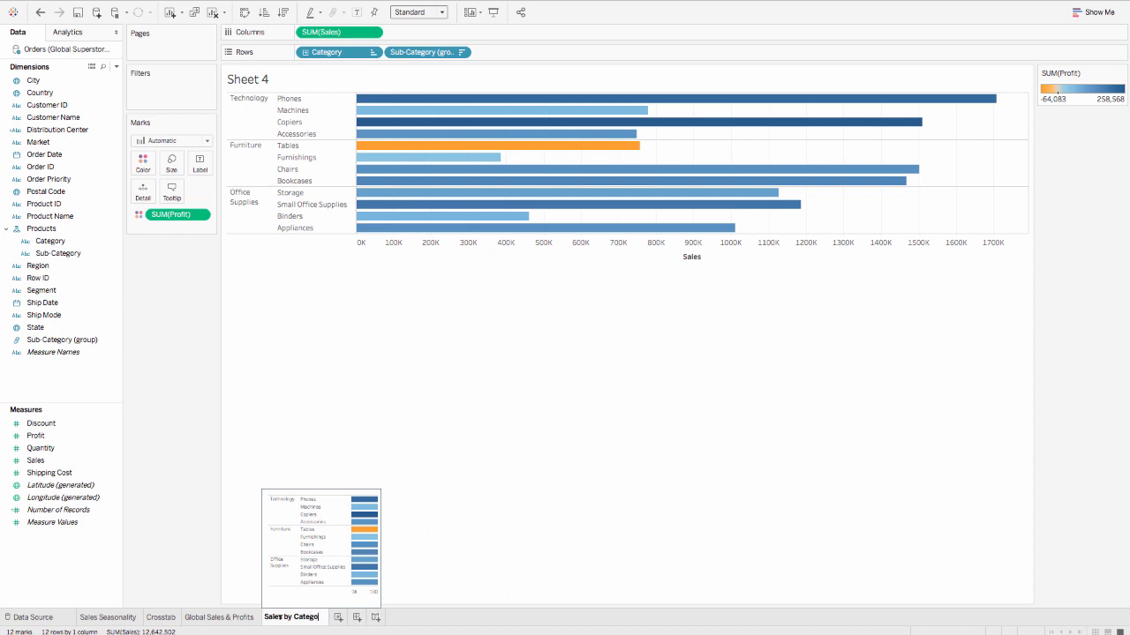
text(ry)
key(Return)
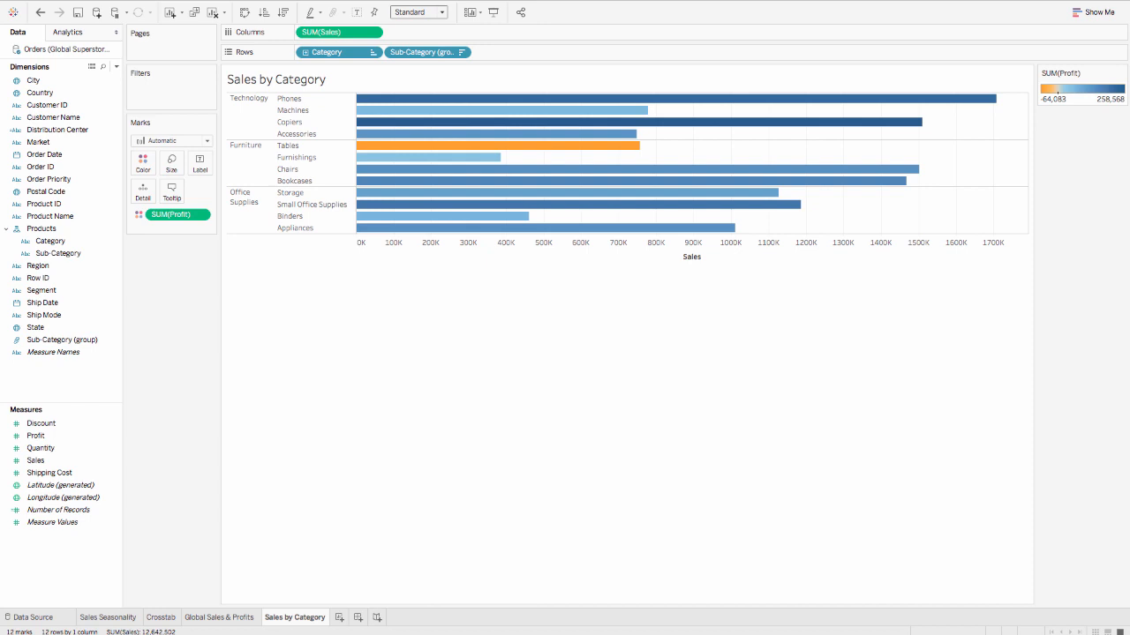
Create a new worksheet and plot Profit on the rows against Shipping Cost on the columns
click(339, 618)
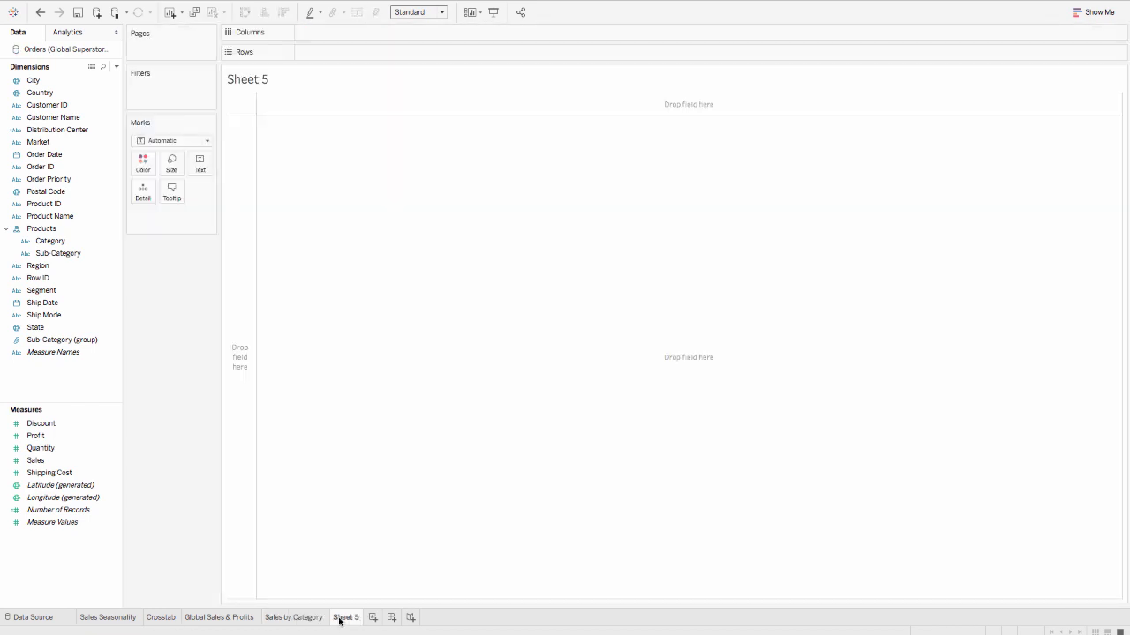
click(69, 436)
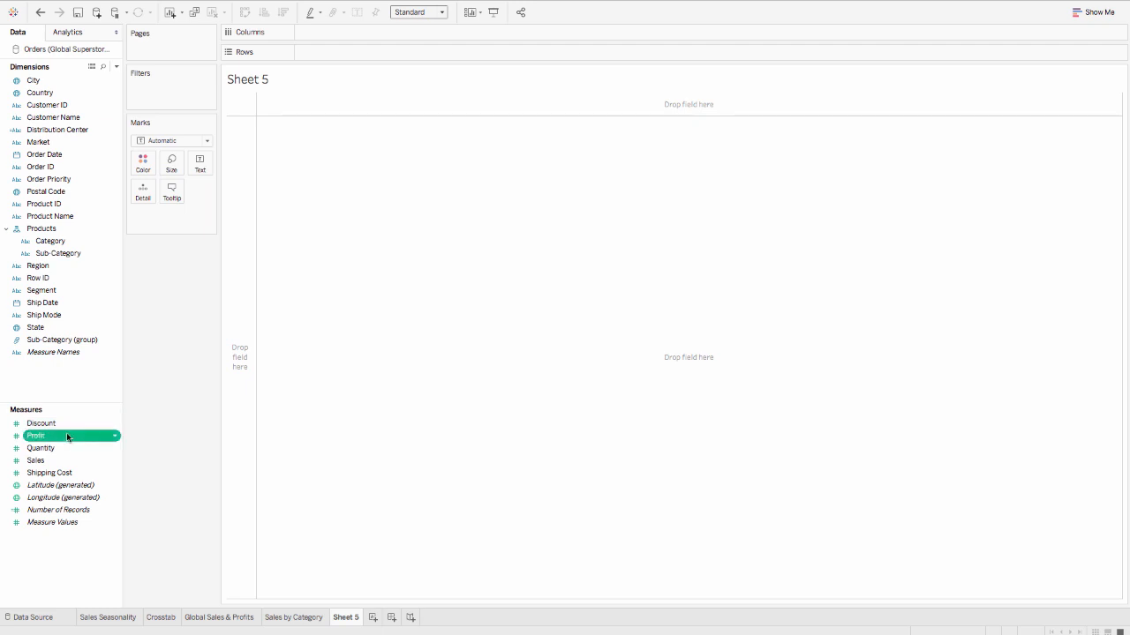
drag(67, 436, 350, 53)
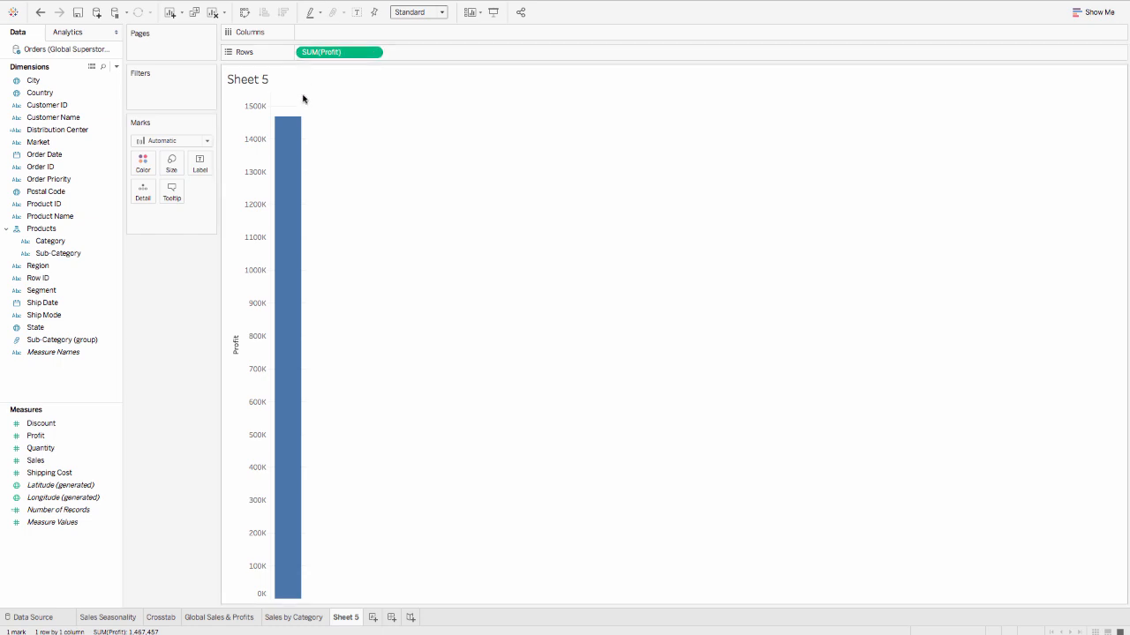
drag(53, 473, 331, 35)
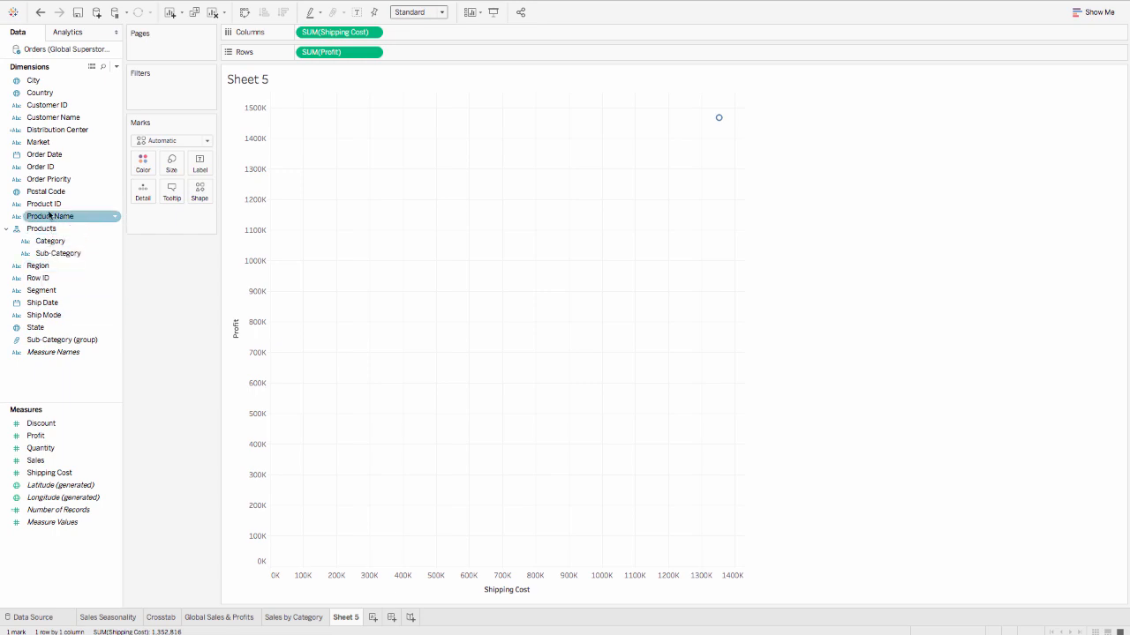
Distinguish the scatter plot marks by Market as shape and by Category as color
click(46, 143)
drag(46, 143, 195, 191)
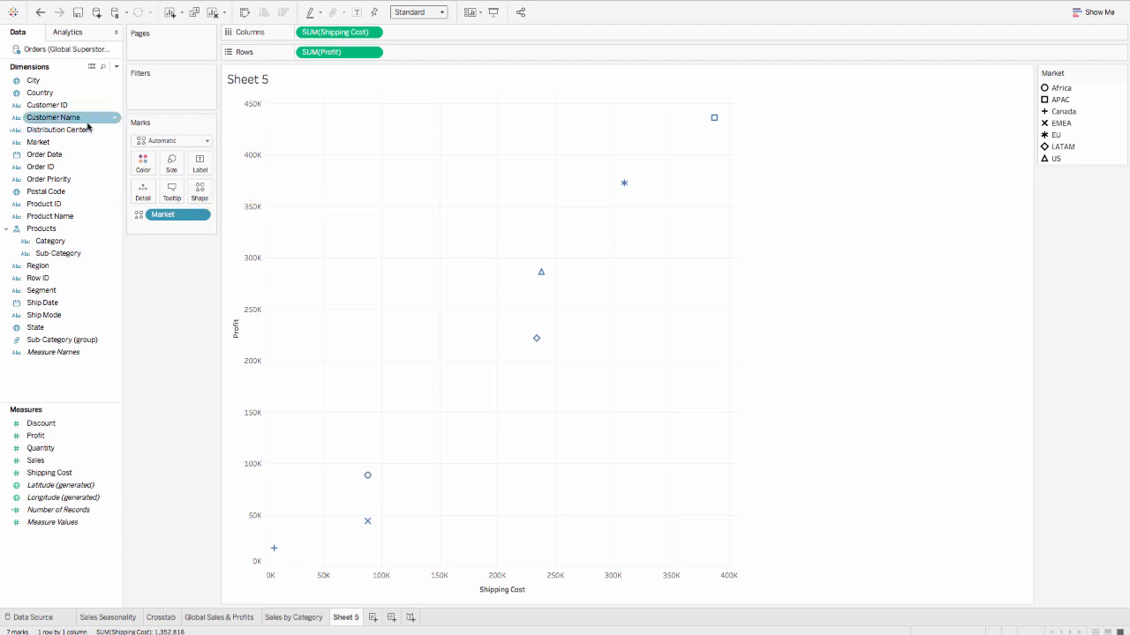
click(60, 244)
drag(60, 244, 144, 172)
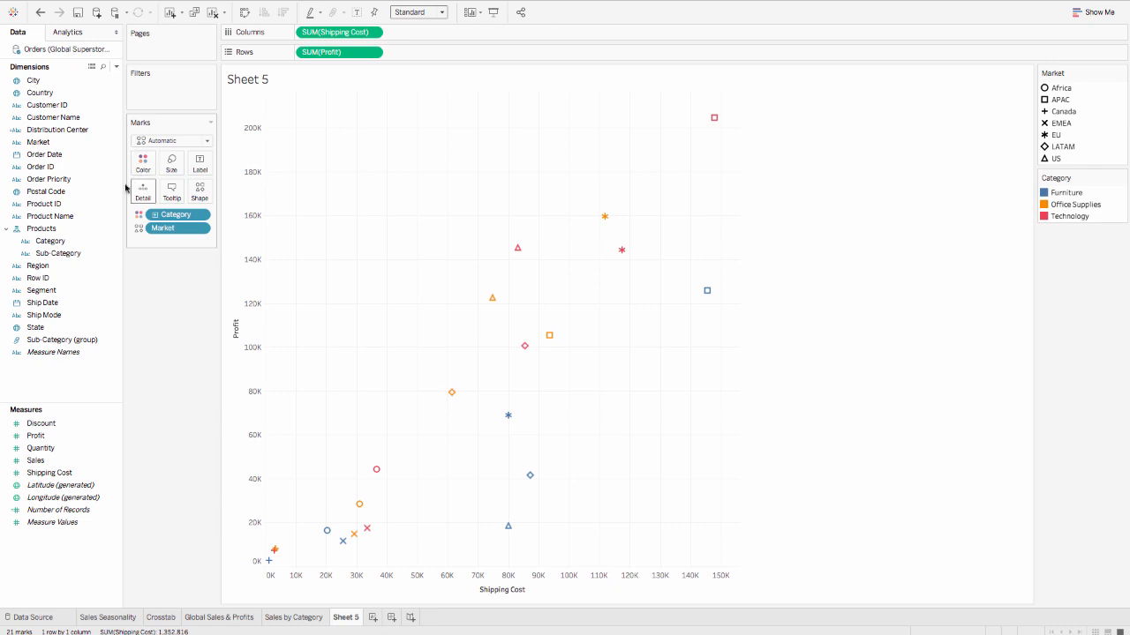
Add Customer ID to the marks as detail and turn off Aggregate Measures for the scatter plot
click(60, 107)
drag(61, 110, 148, 194)
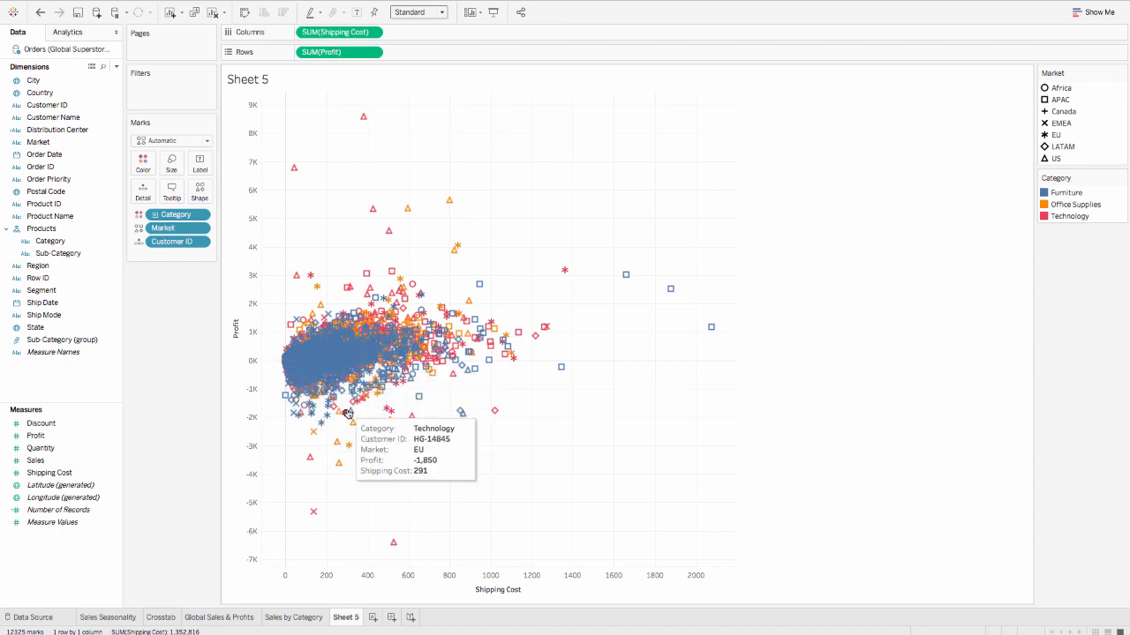
mouse_move(712, 330)
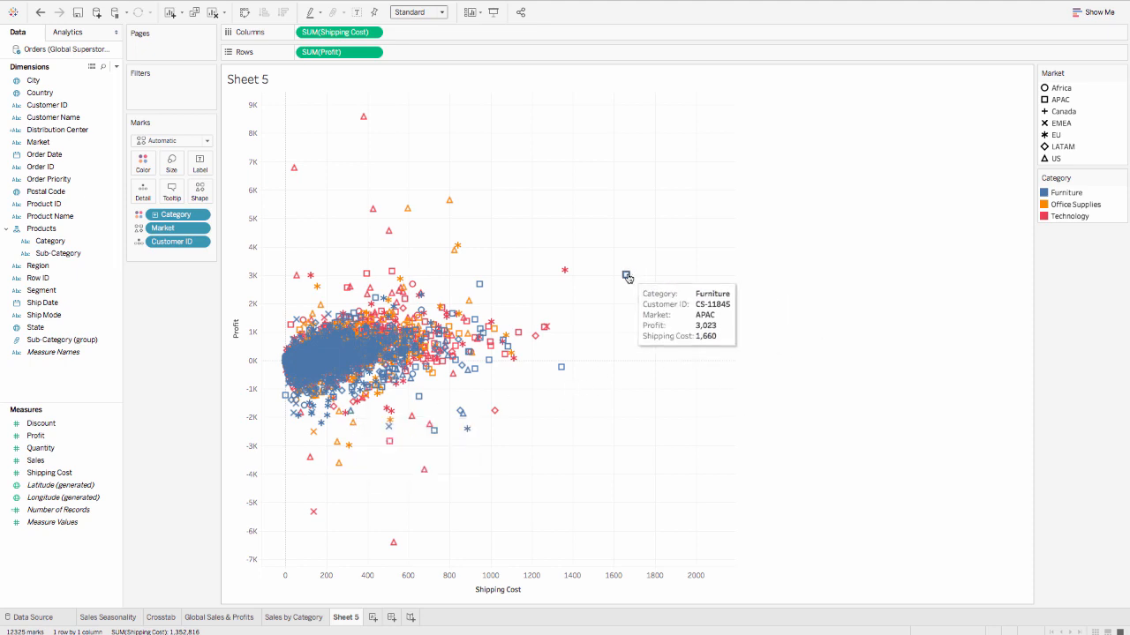
mouse_move(566, 271)
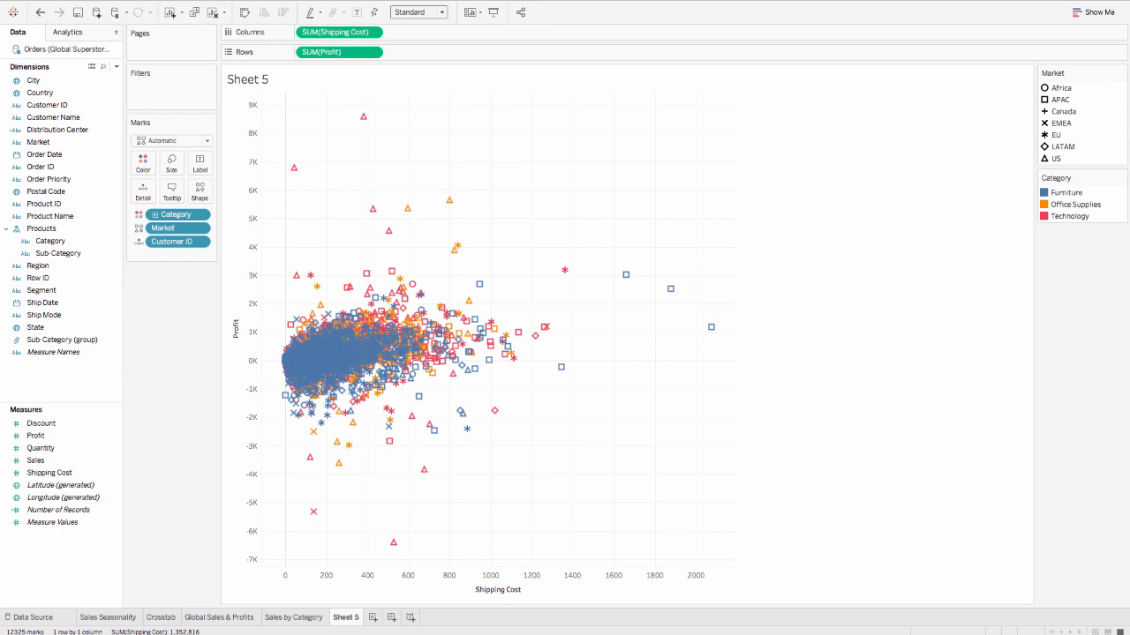
click(160, 0)
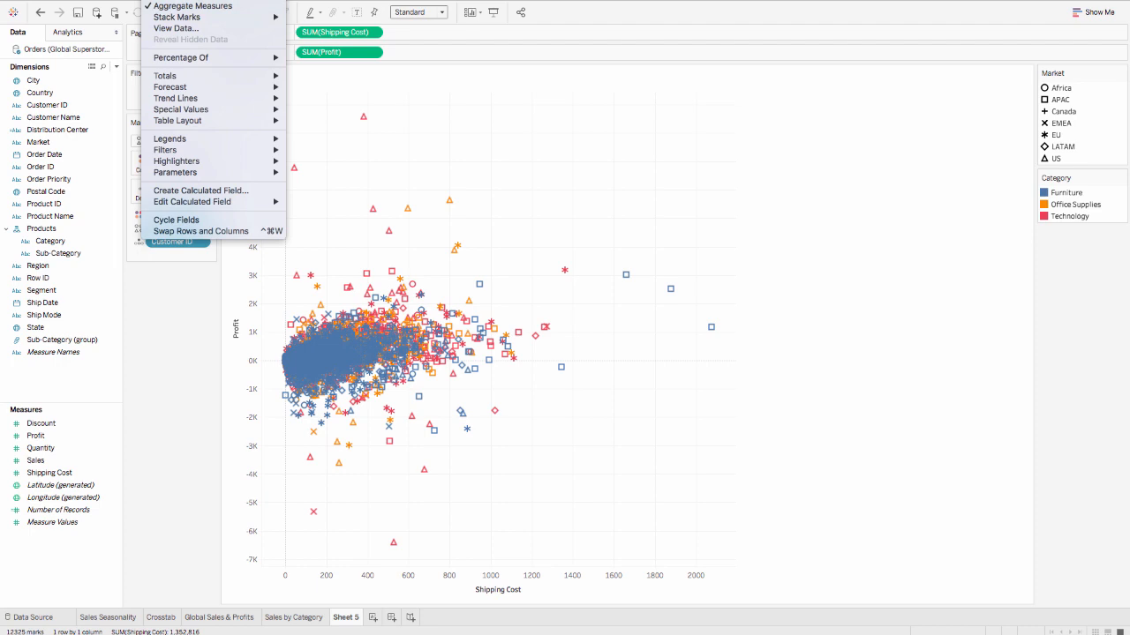
click(163, 9)
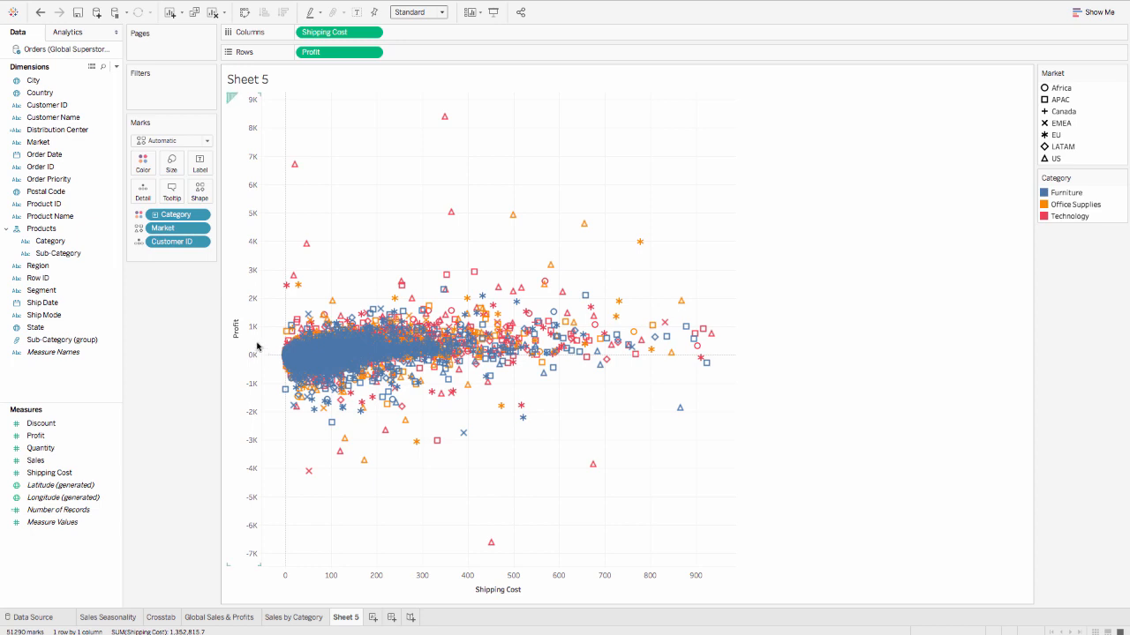
Try Customer ID as a label on the scatter plot marks, and return it to Detail
click(138, 243)
click(164, 267)
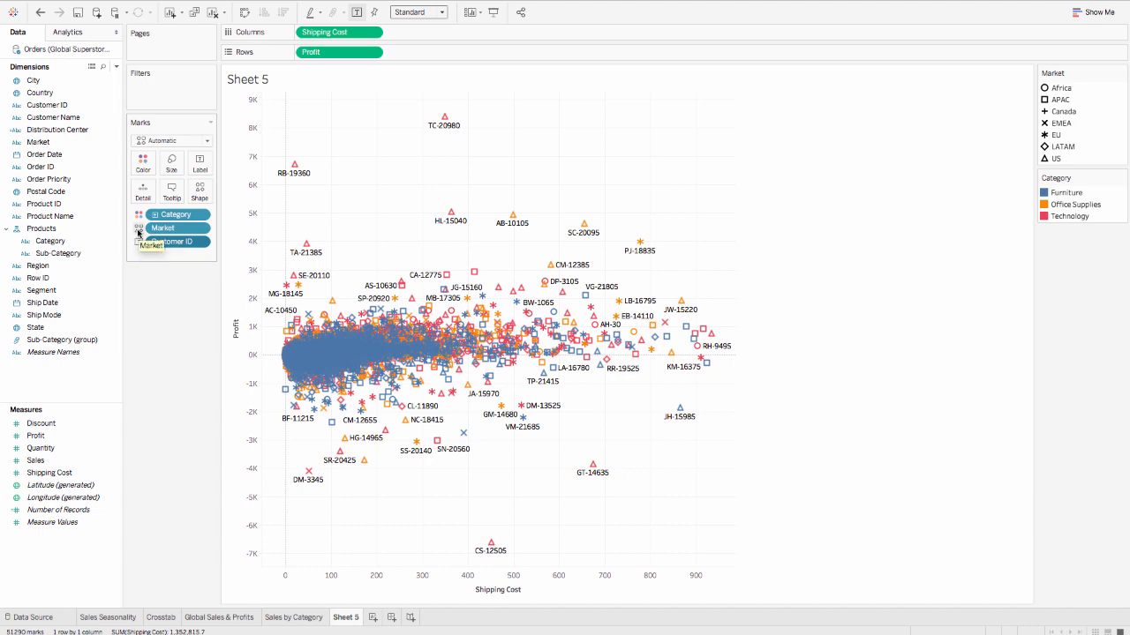
click(138, 241)
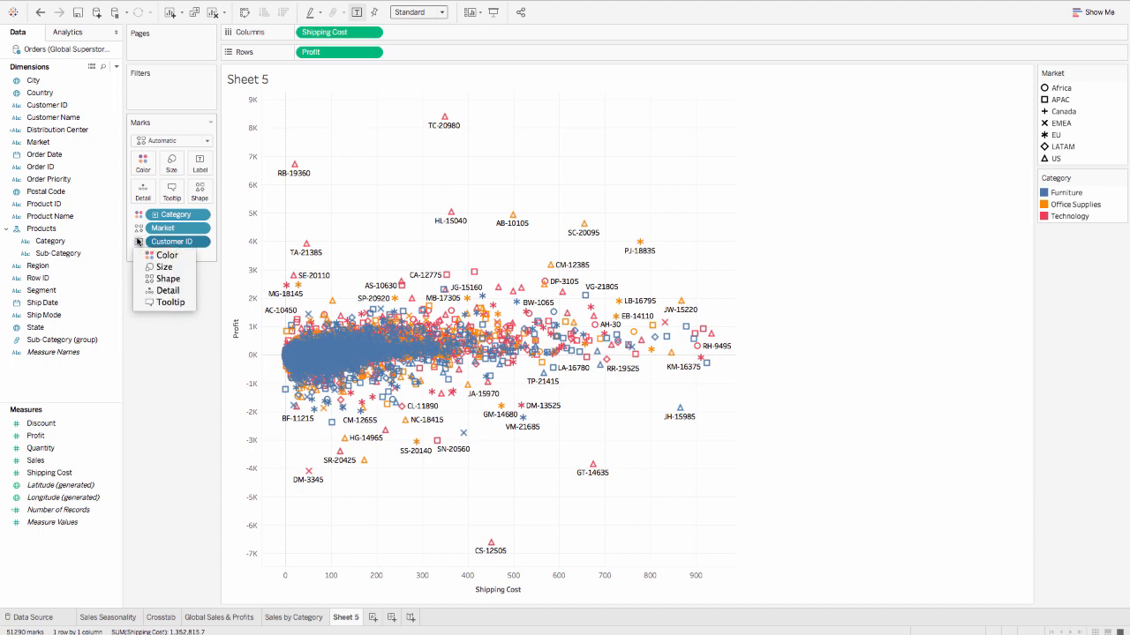
click(144, 292)
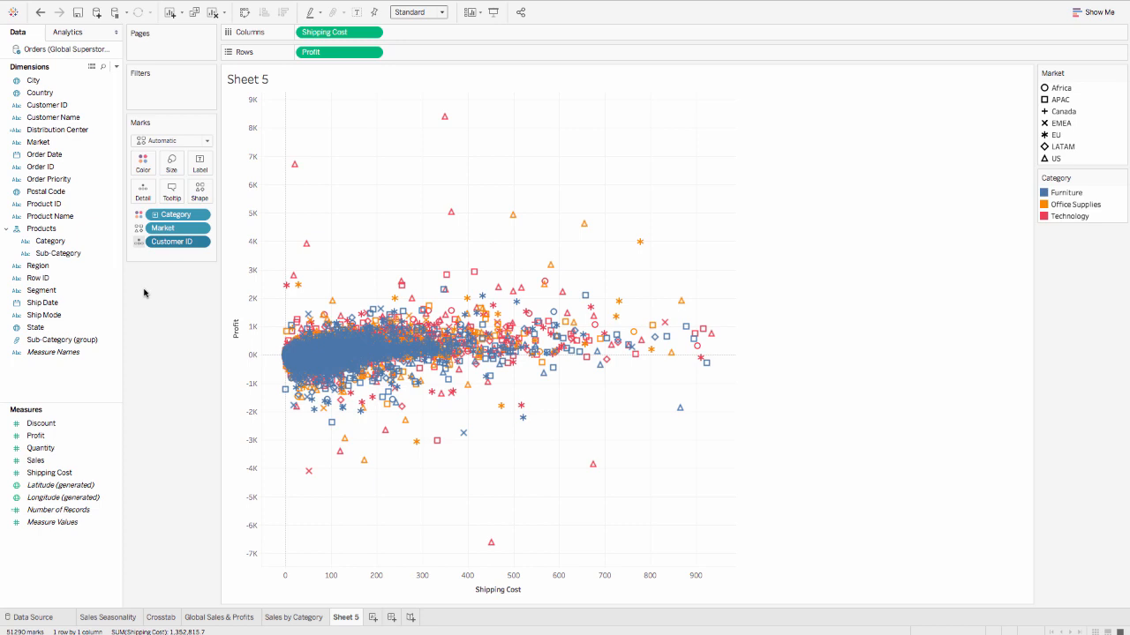
Label the scatter plot marks with Sales and add a $ prefix to the label text
click(93, 318)
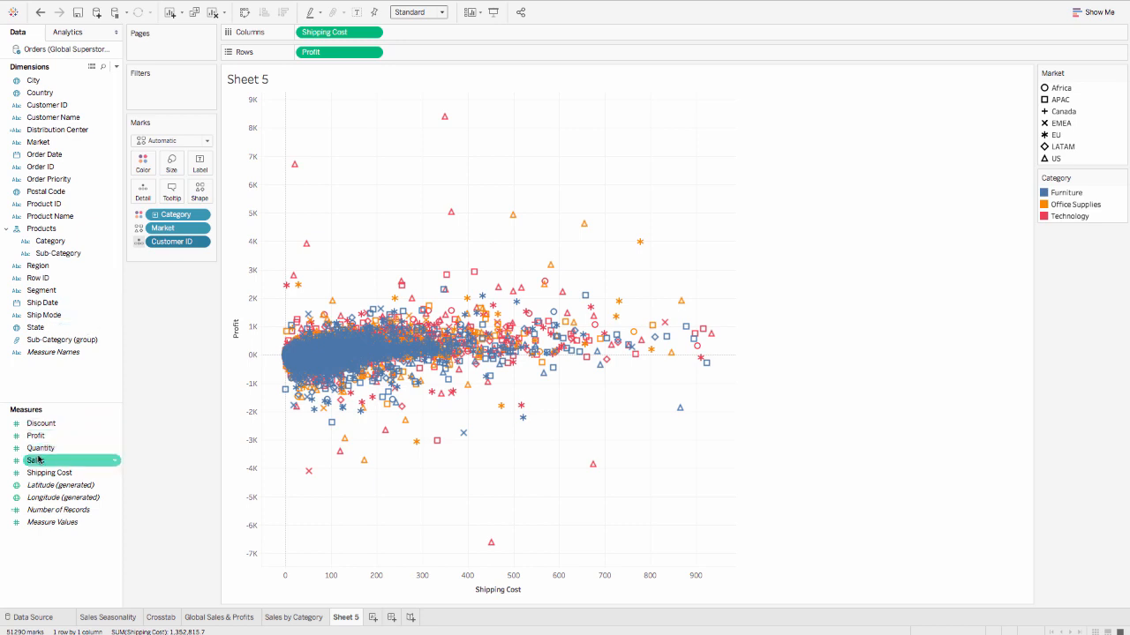
drag(41, 460, 198, 165)
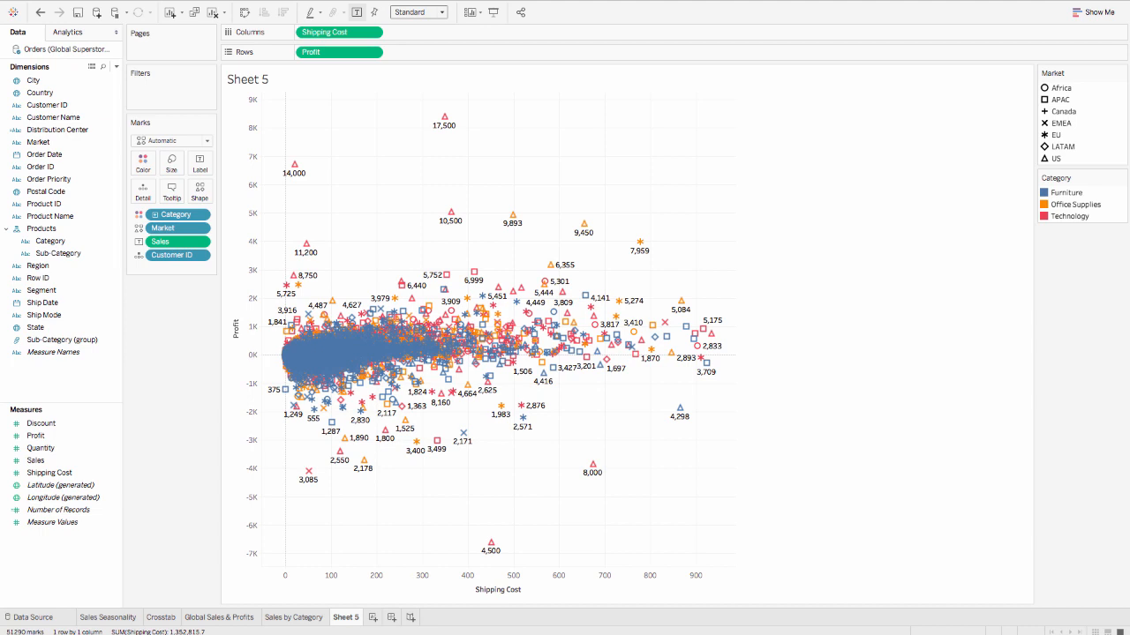
click(197, 164)
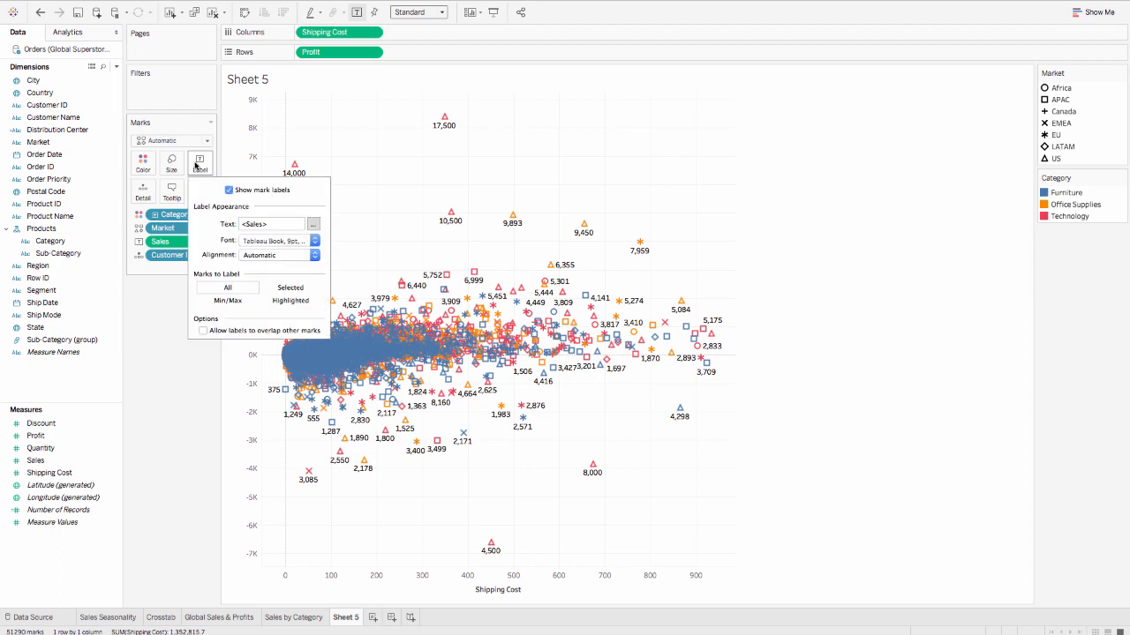
click(313, 225)
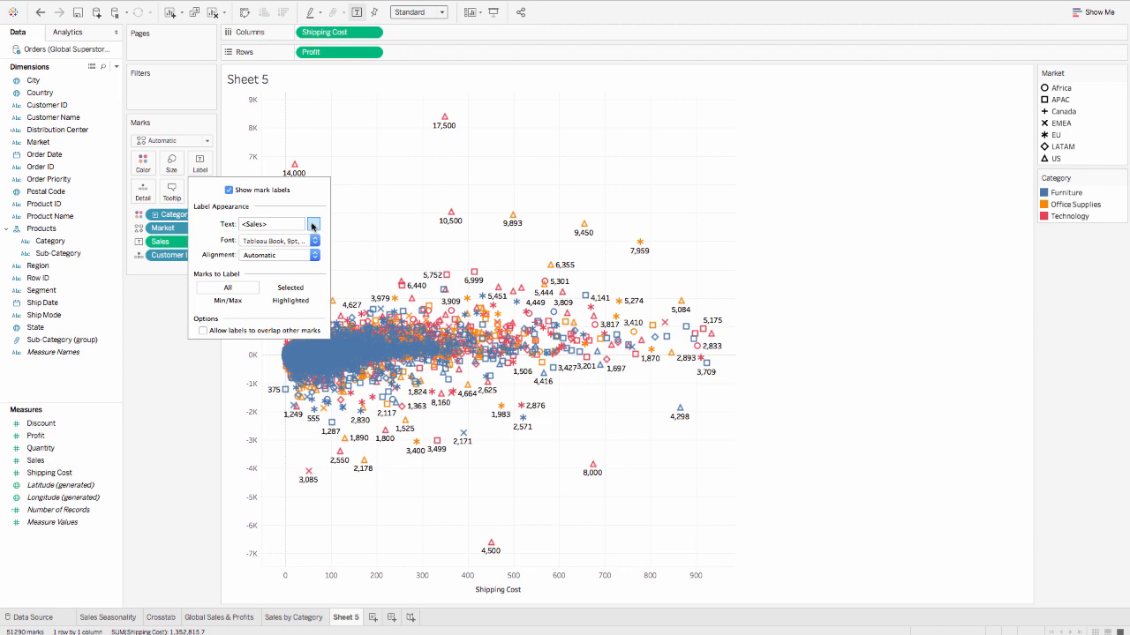
click(312, 225)
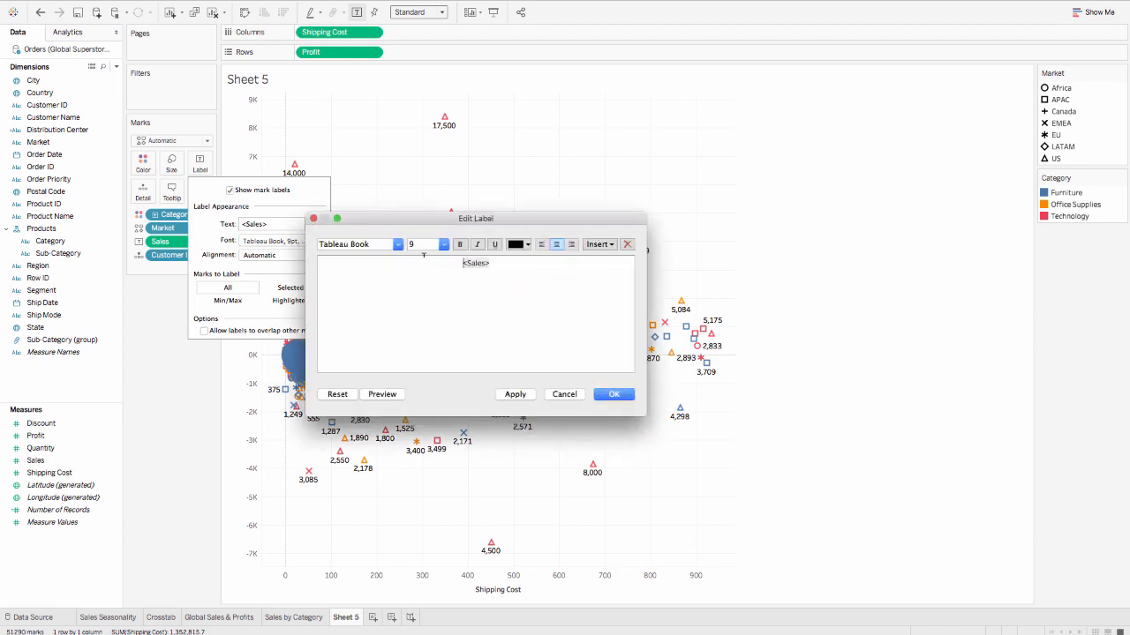
text($)
click(616, 397)
click(616, 396)
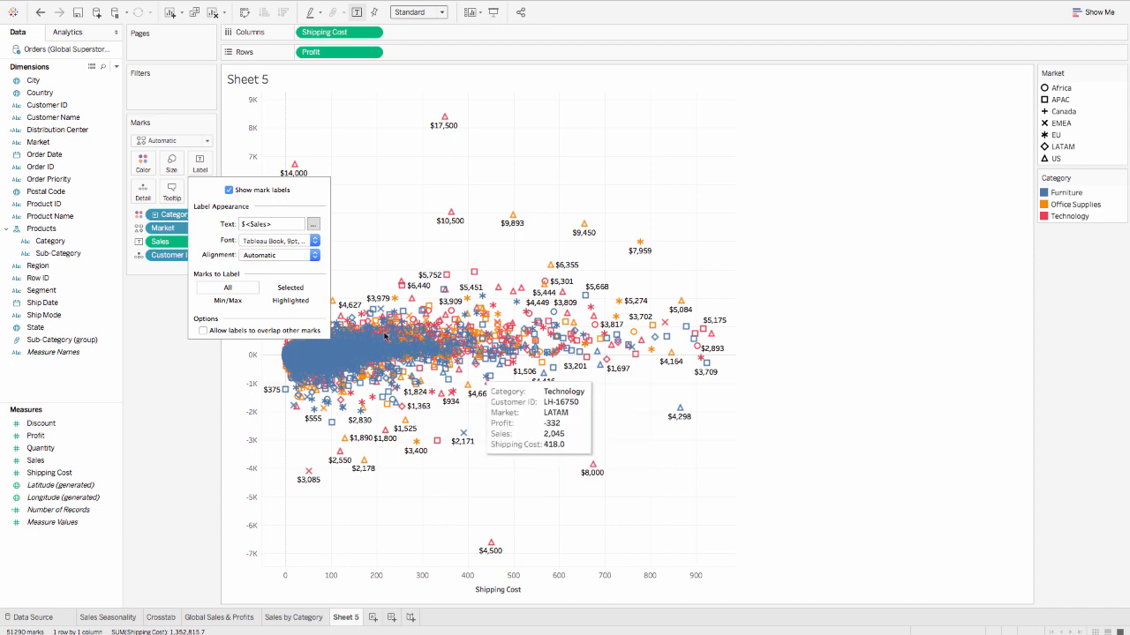
Add trend lines to the scatter plot and inspect the equation and fit statistics of the category lines
click(91, 36)
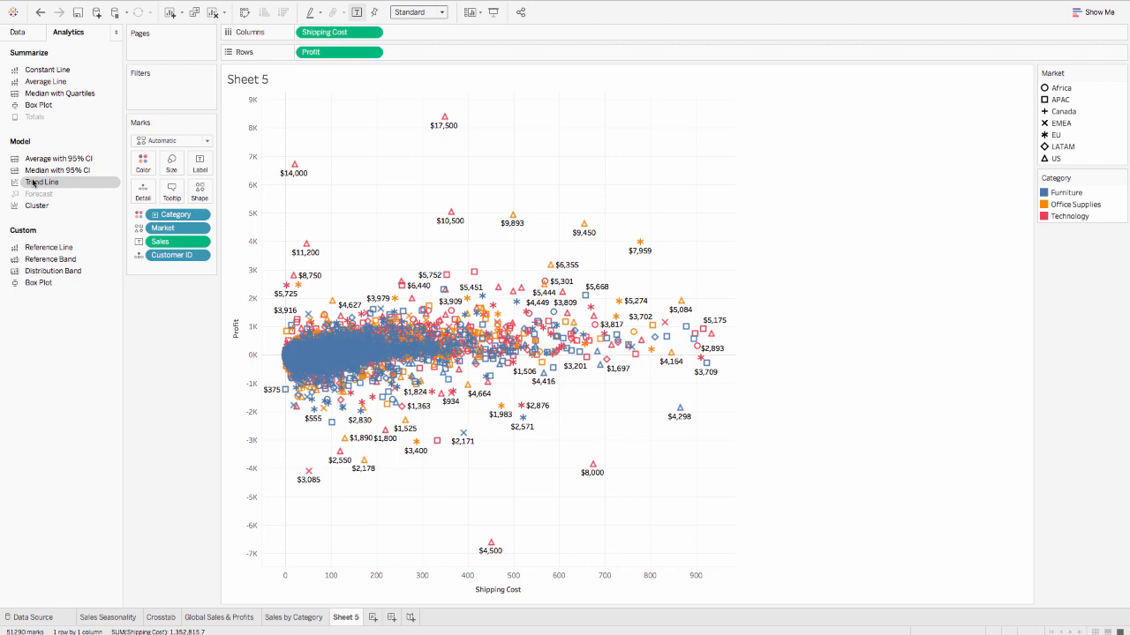
drag(33, 182, 339, 116)
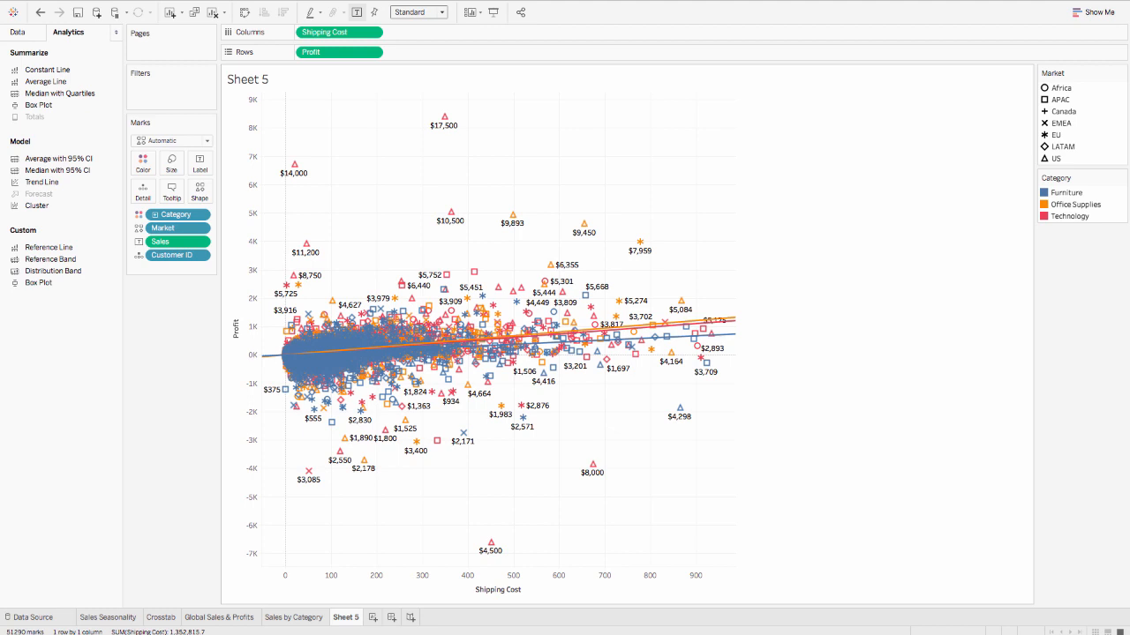
mouse_move(706, 328)
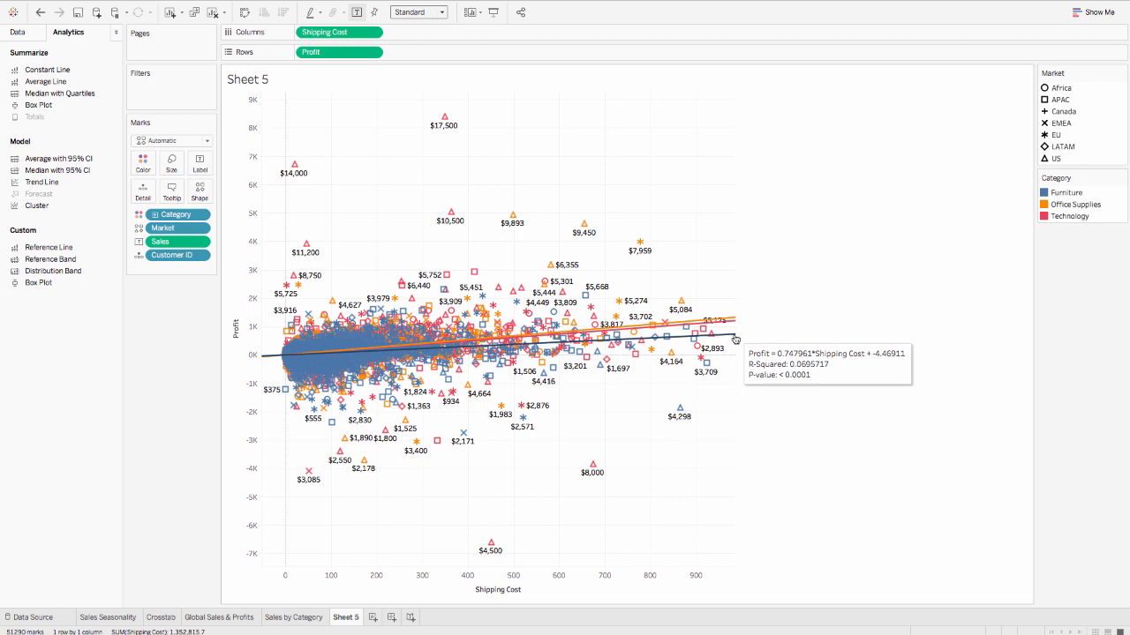
mouse_move(734, 327)
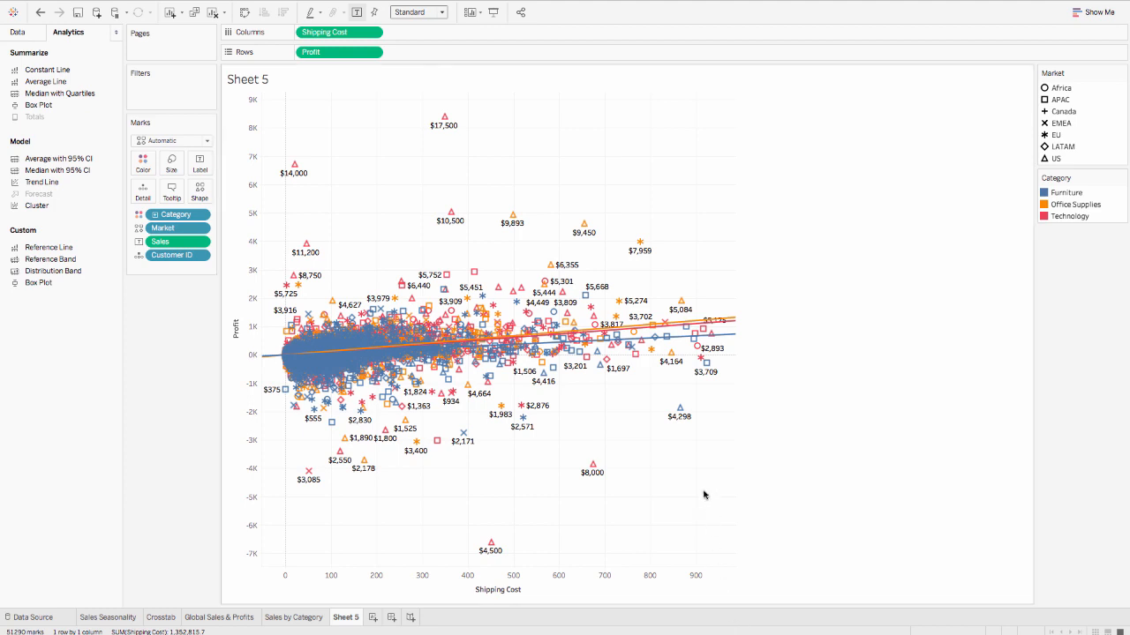
Examine the summary and full underlying data of the US Furniture outlier labelled $4,298, and close the data view
mouse_move(681, 412)
click(680, 410)
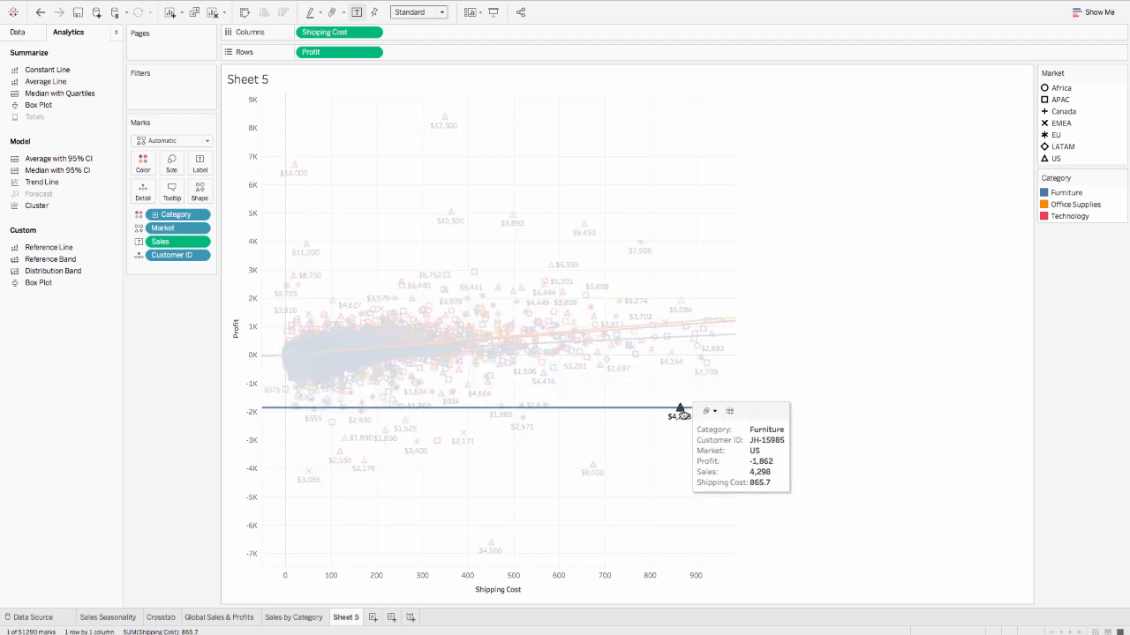
click(729, 413)
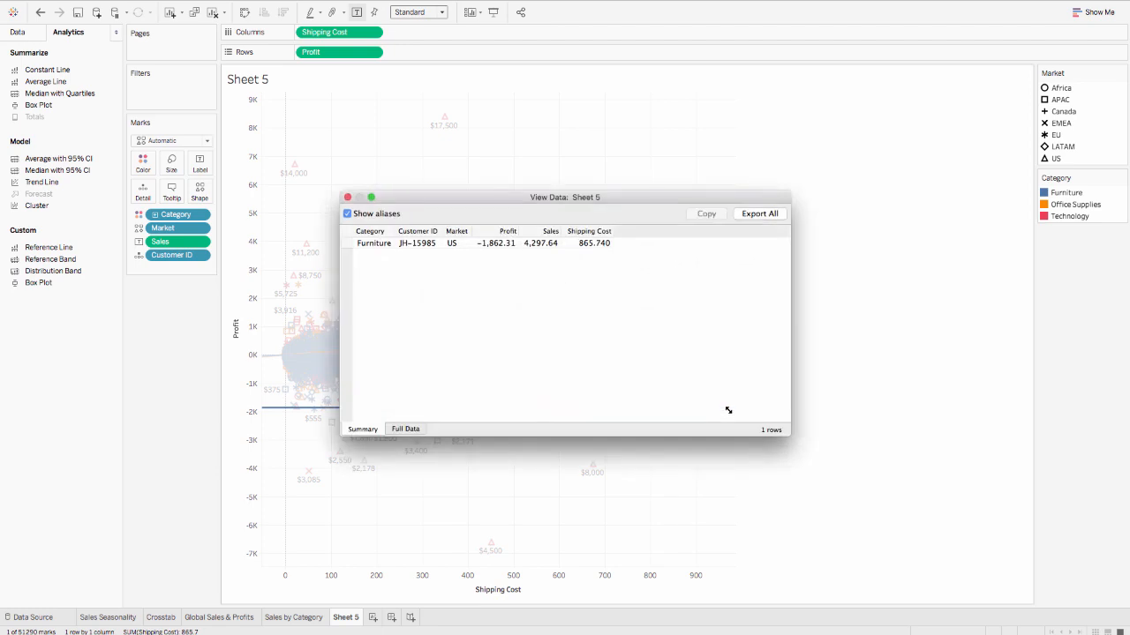
click(406, 430)
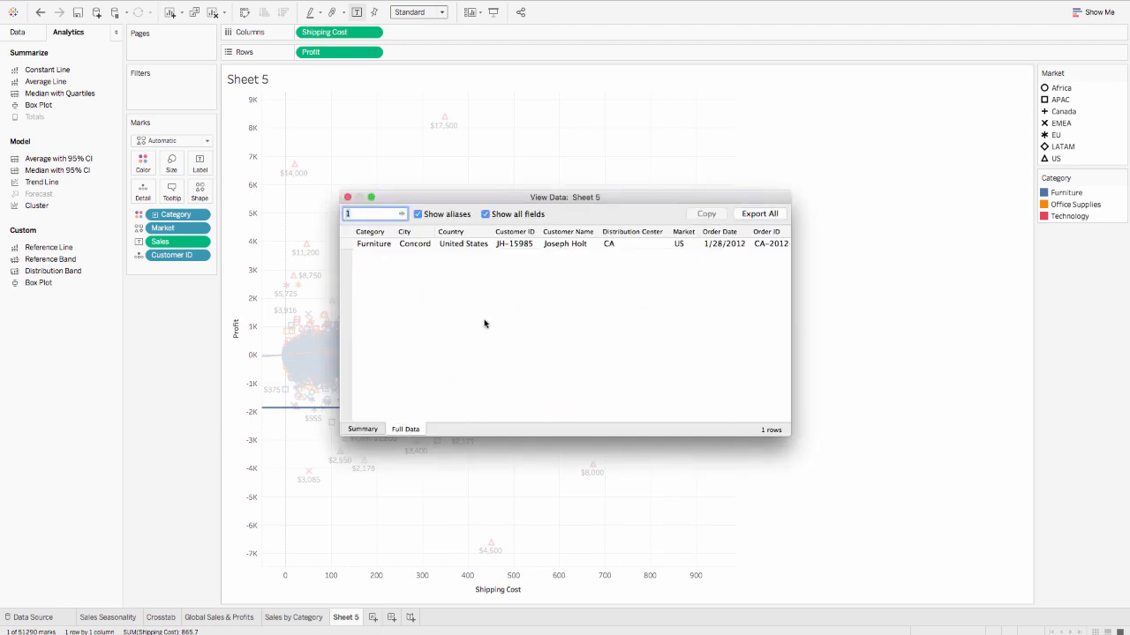
scroll(484, 324, right, 15)
scroll(484, 324, left, 15)
scroll(484, 324, right, 15)
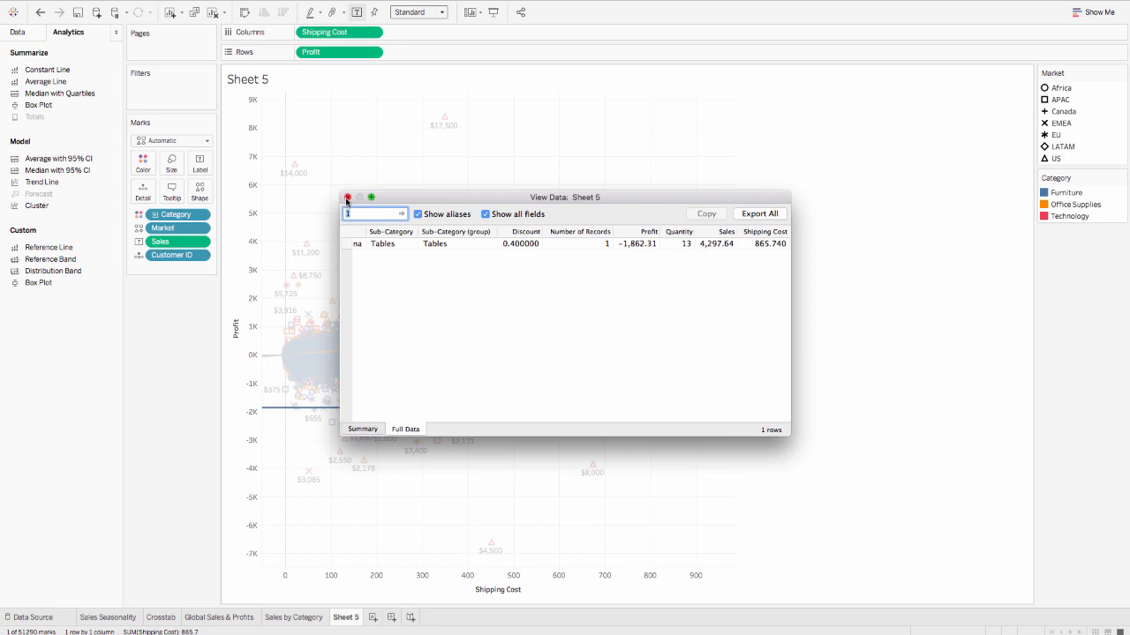
click(347, 197)
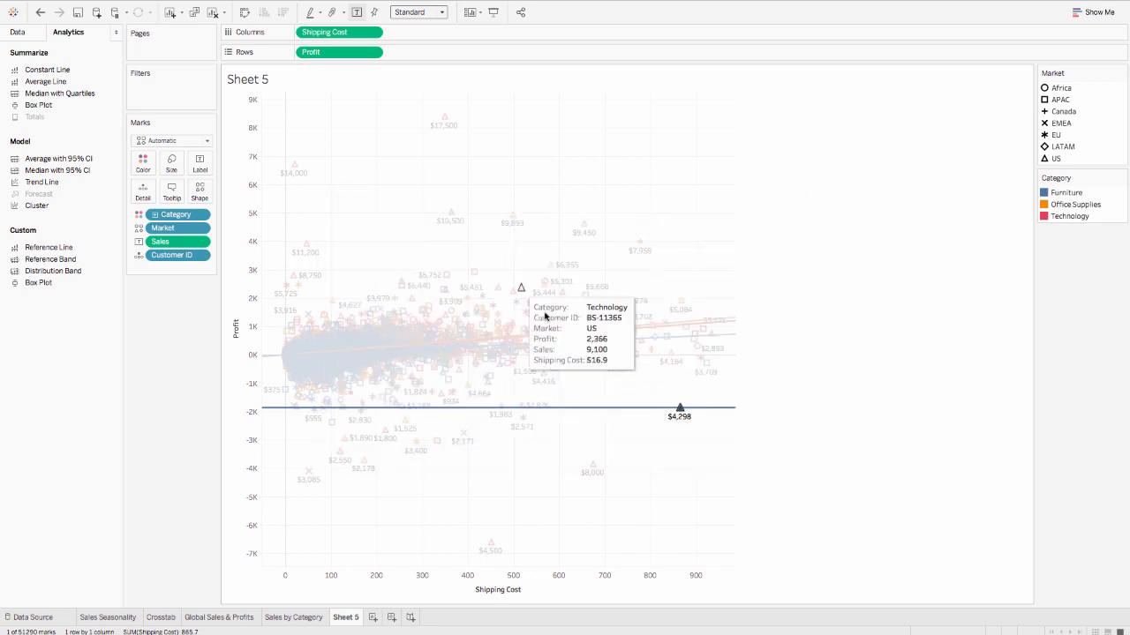
Remove the Sales label from the marks and hide the trend lines on the scatter plot
click(201, 243)
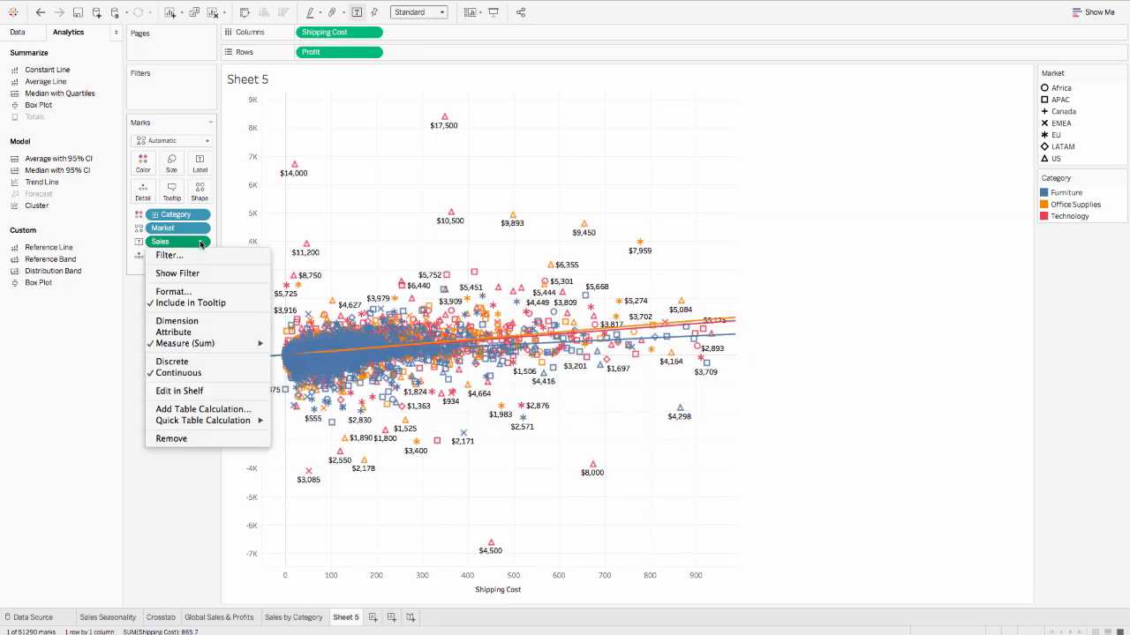
click(170, 439)
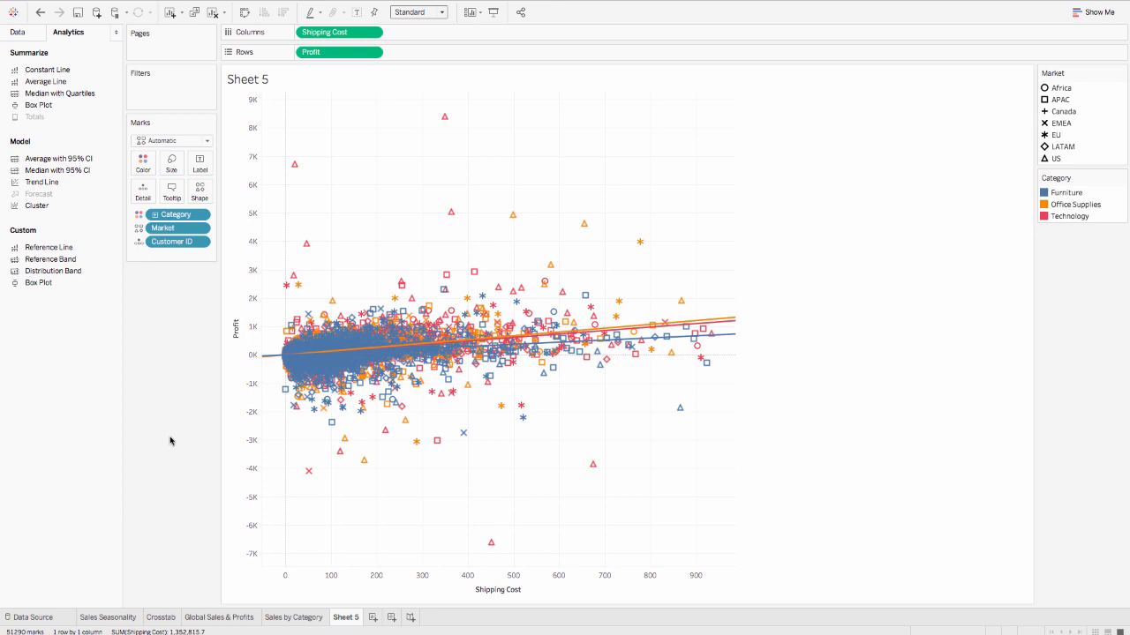
right_click(654, 481)
mouse_move(706, 555)
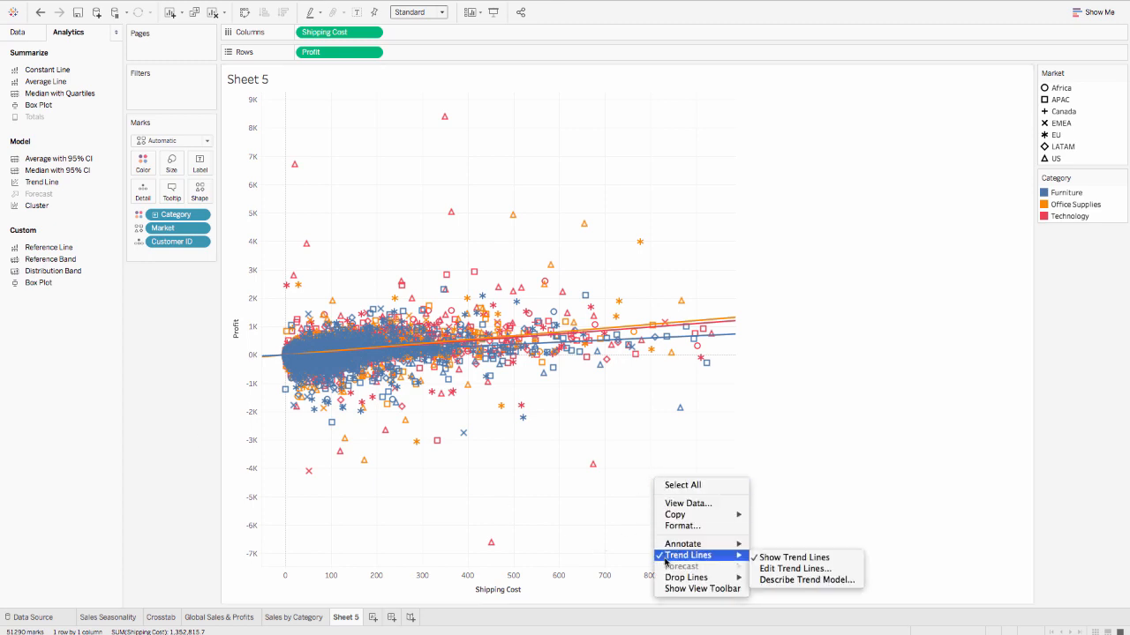
click(760, 560)
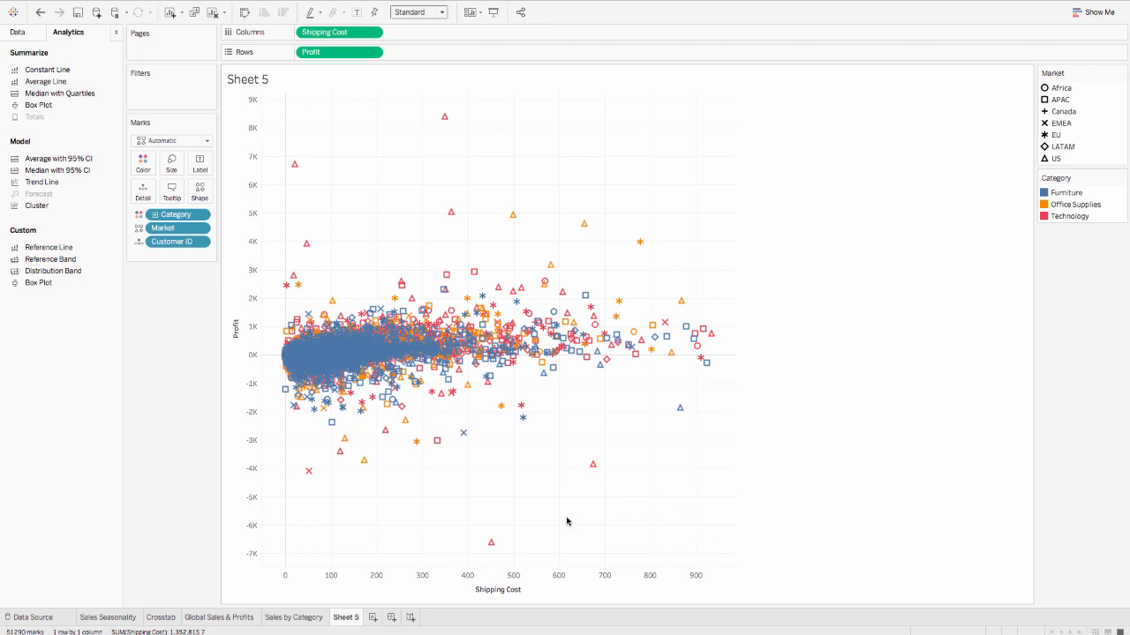
Rename the scatter plot worksheet to Customer Breakdown
double_click(344, 617)
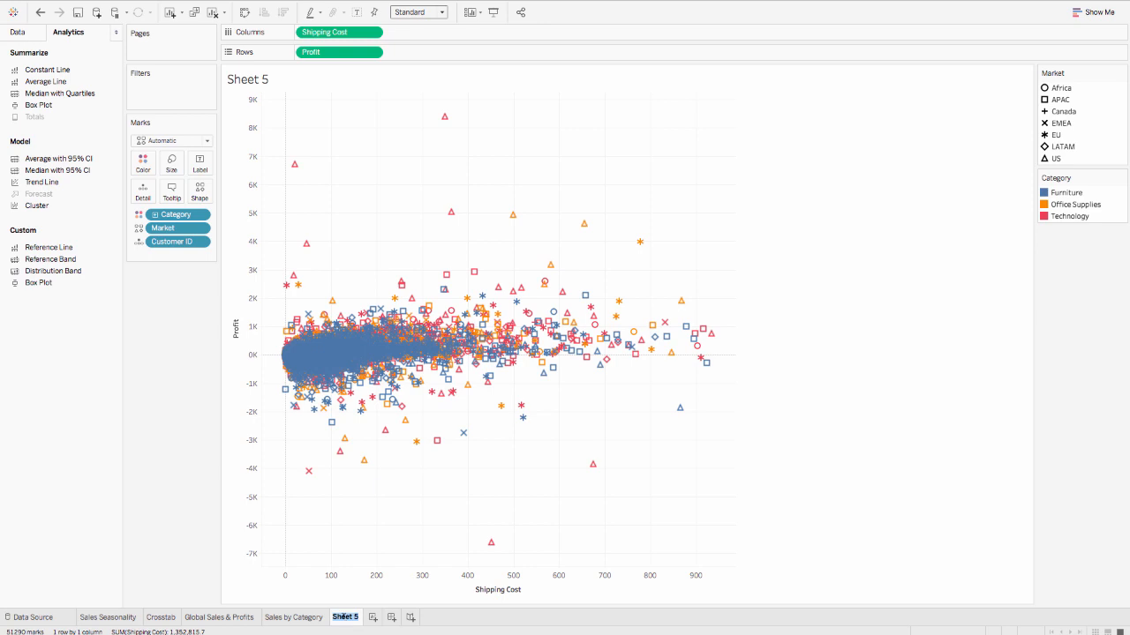
text(Customer Breakdown)
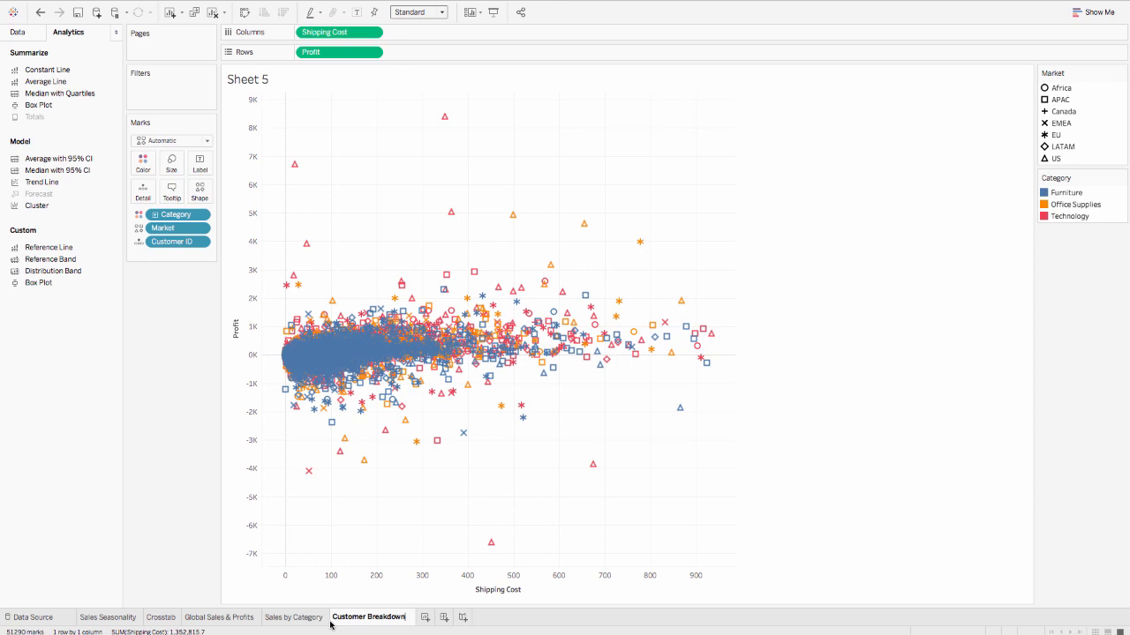
key(Return)
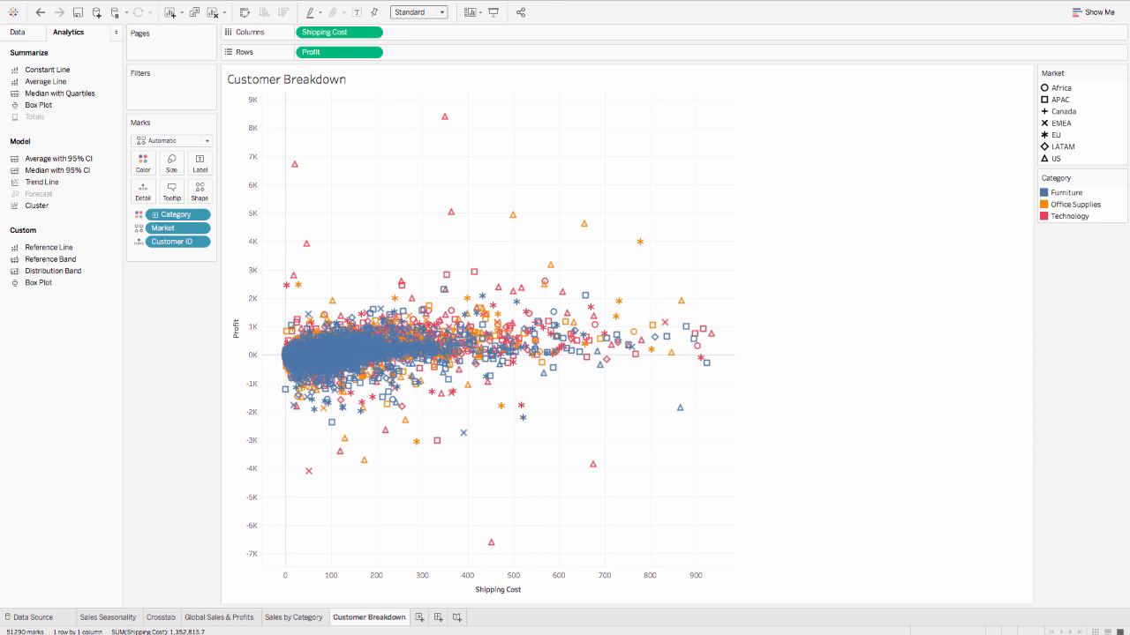
Create a new dashboard and set its fixed size to Story (1016 x 964)
click(437, 618)
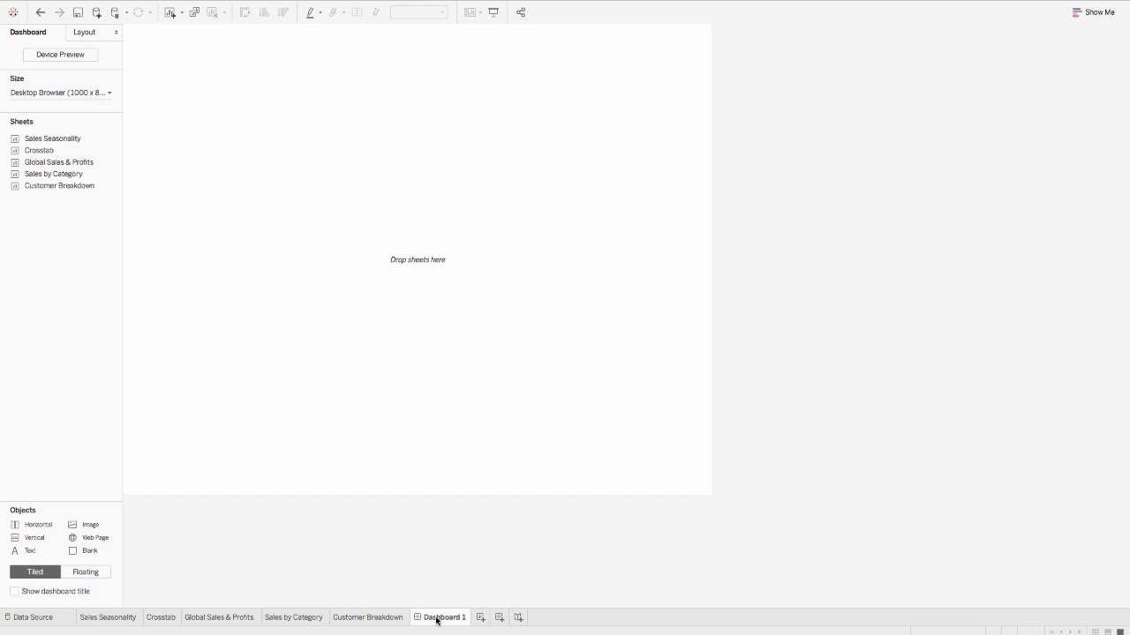
click(108, 93)
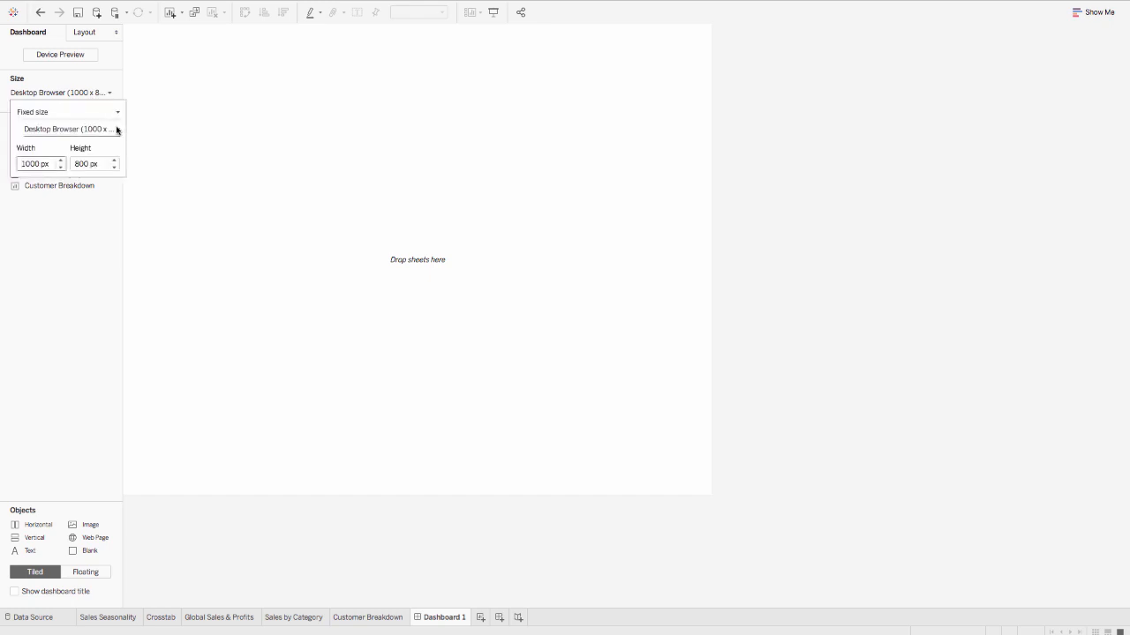
click(116, 129)
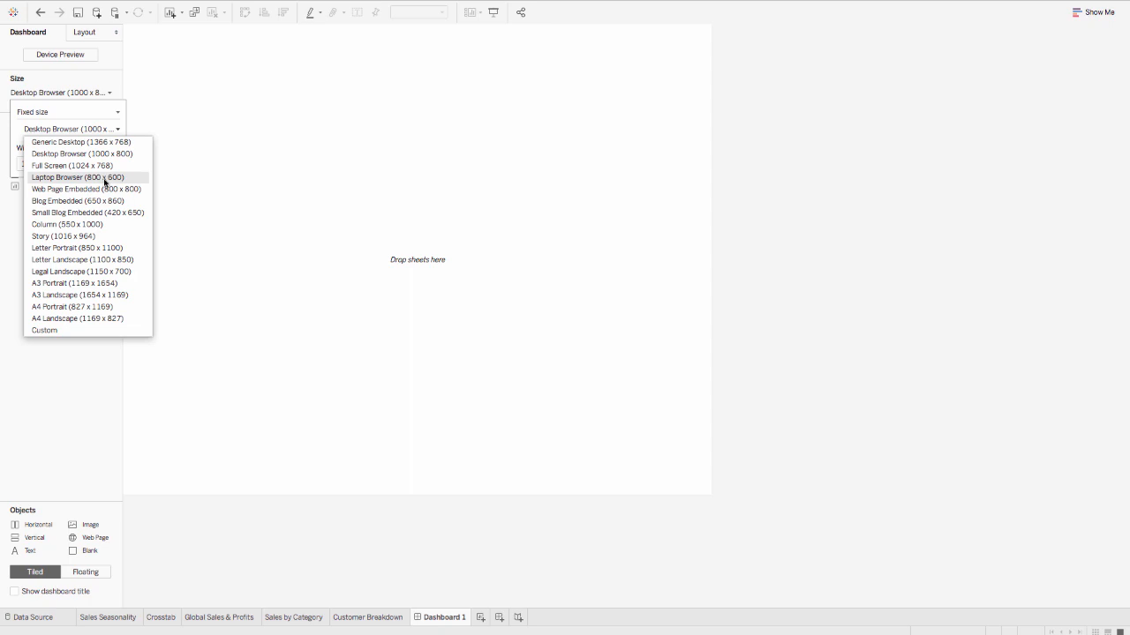
click(91, 236)
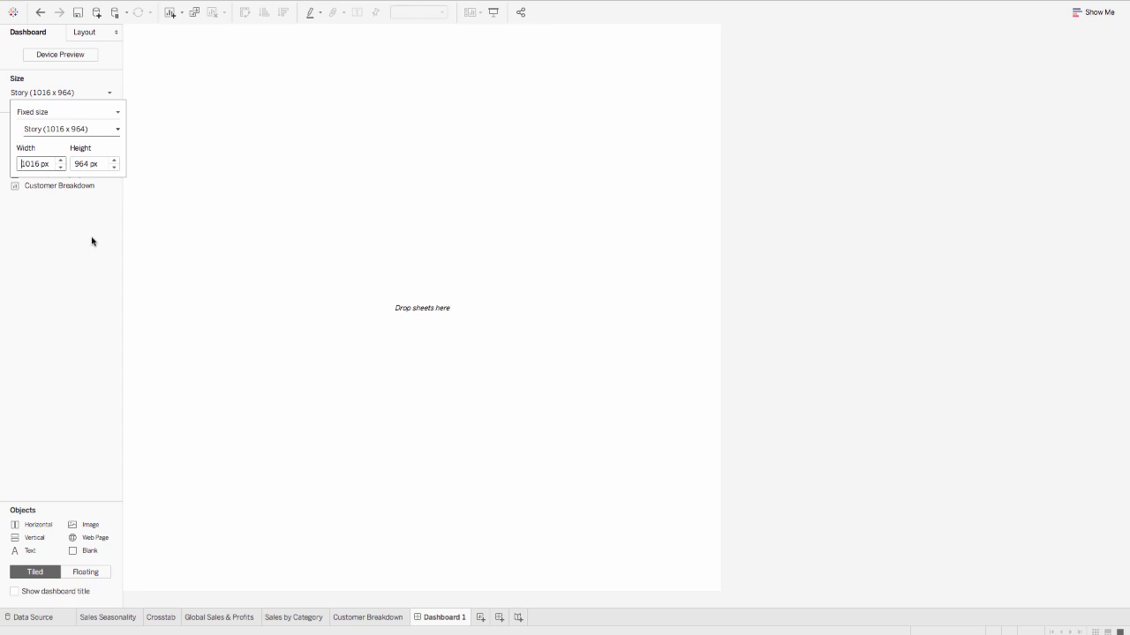
click(90, 240)
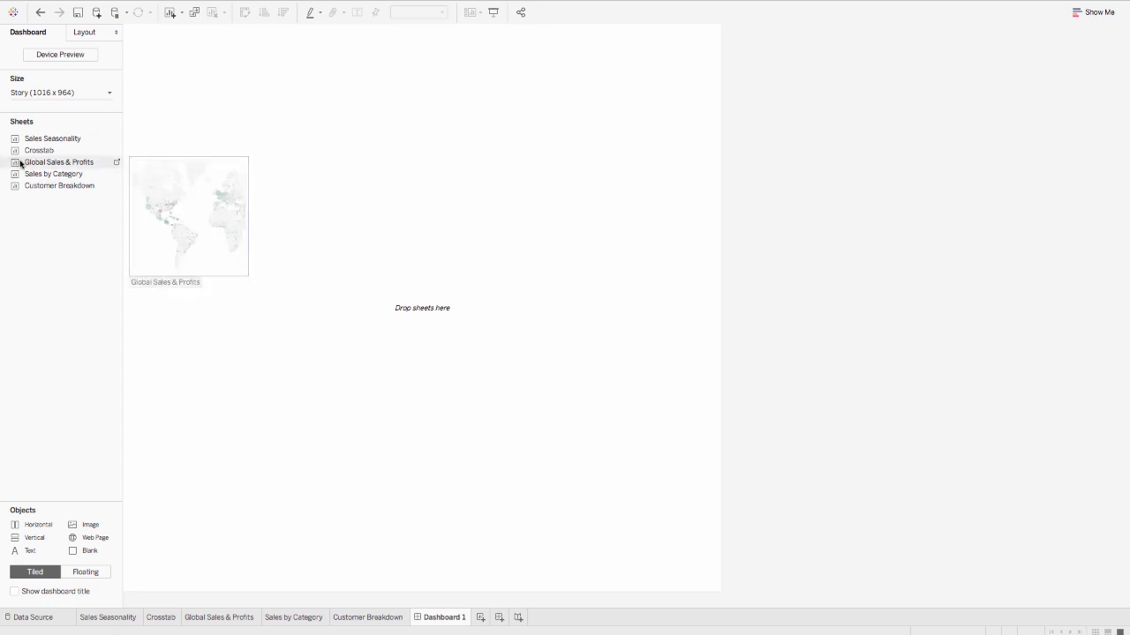
Place the Global Sales & Profits map on the dashboard, with Sales by Category and Customer Breakdown side by side below it
drag(21, 164, 255, 249)
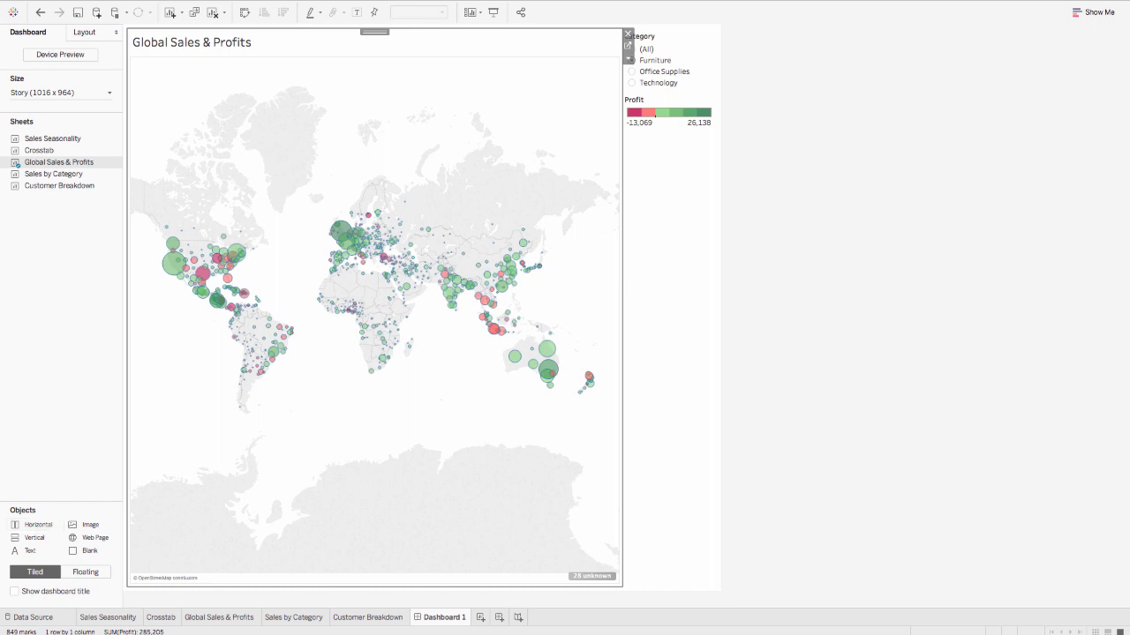
click(36, 175)
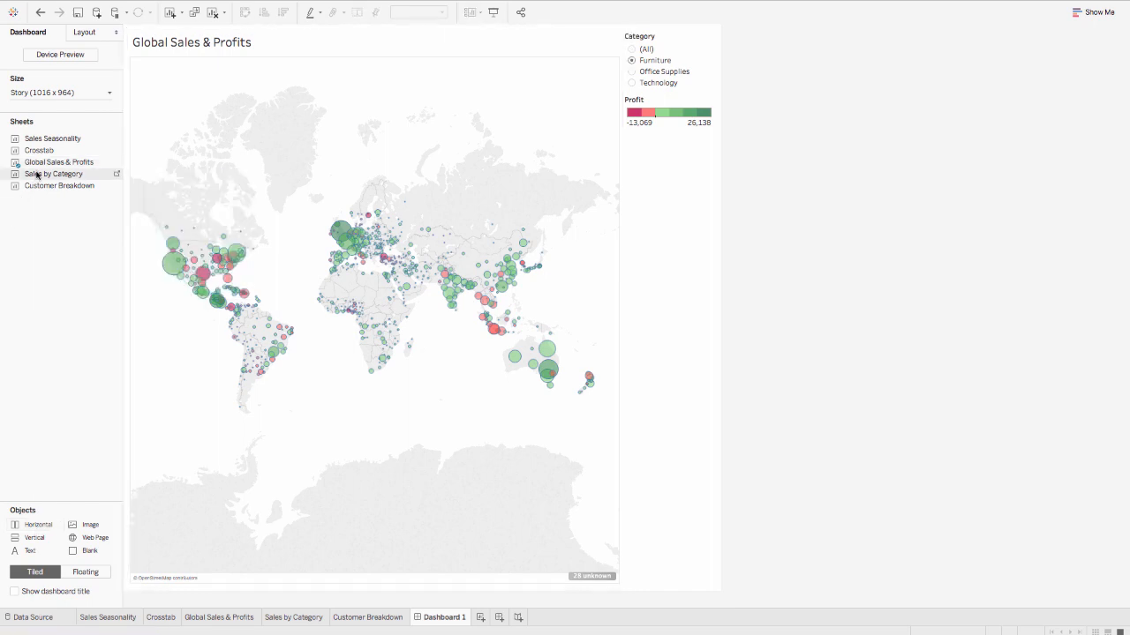
drag(36, 174, 421, 419)
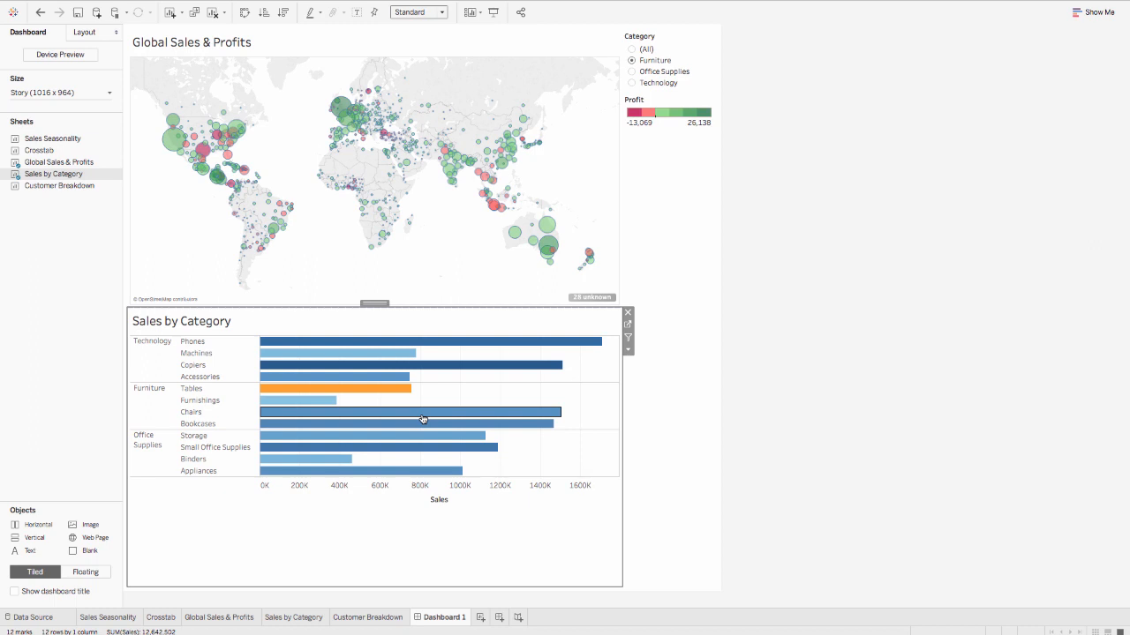
mouse_move(57, 187)
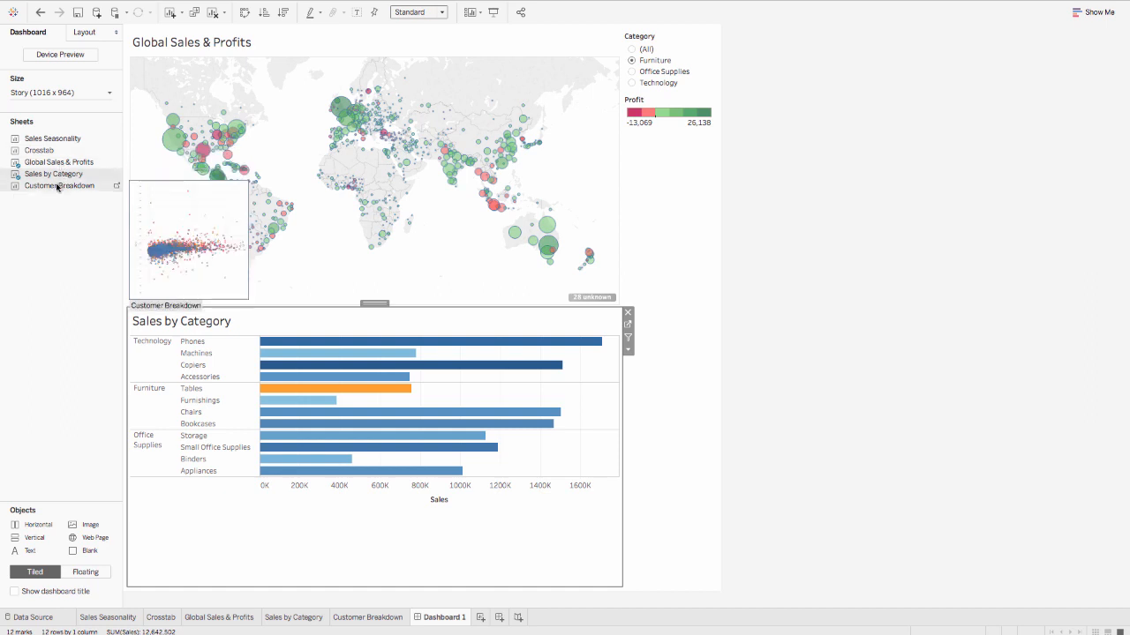
drag(57, 186, 511, 518)
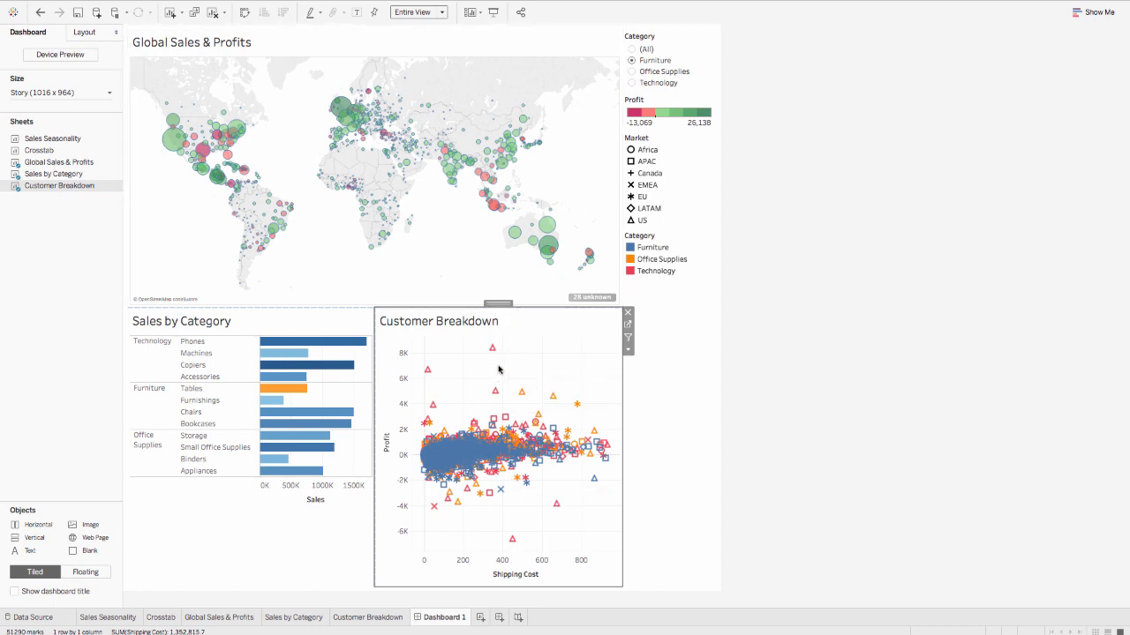
Fit both the Customer Breakdown and Sales by Category sheets on the dashboard to Entire View
click(441, 13)
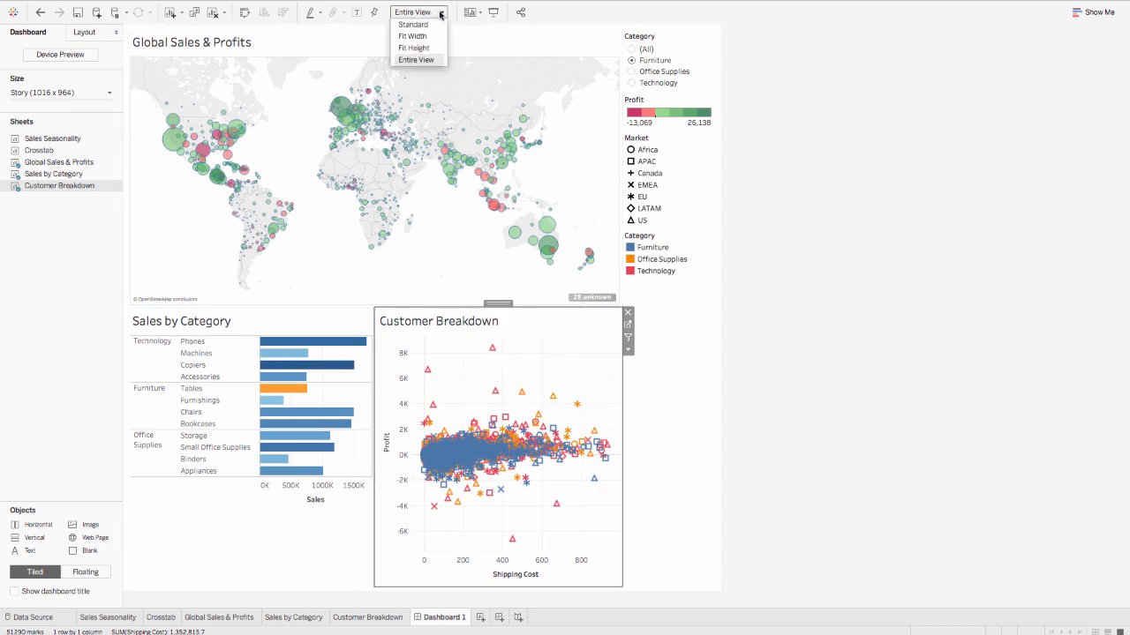
click(427, 59)
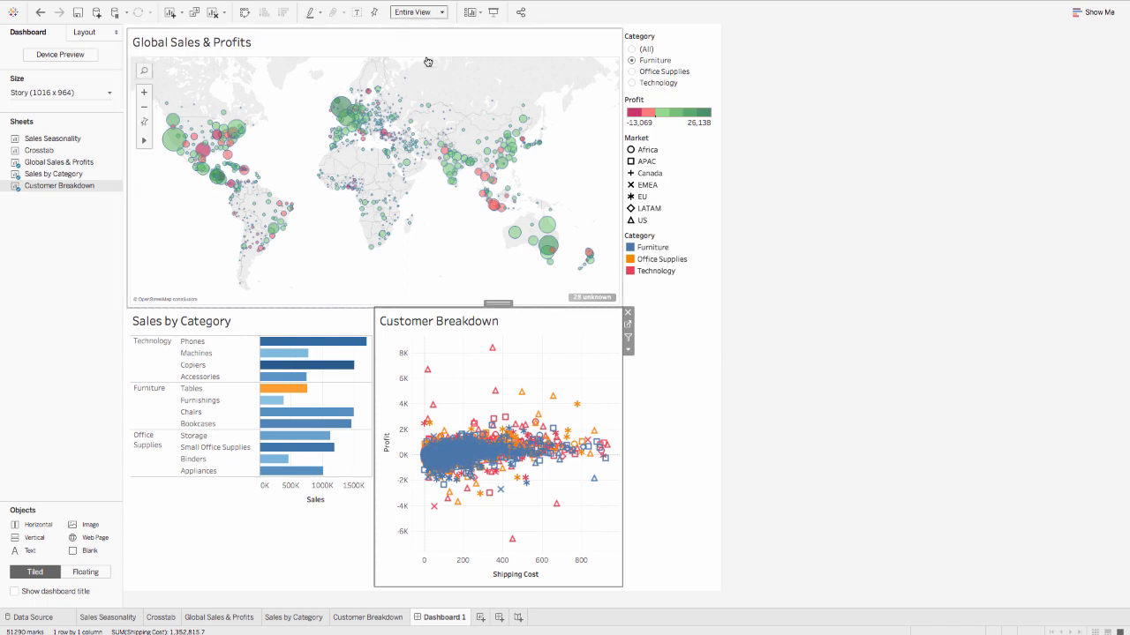
click(310, 346)
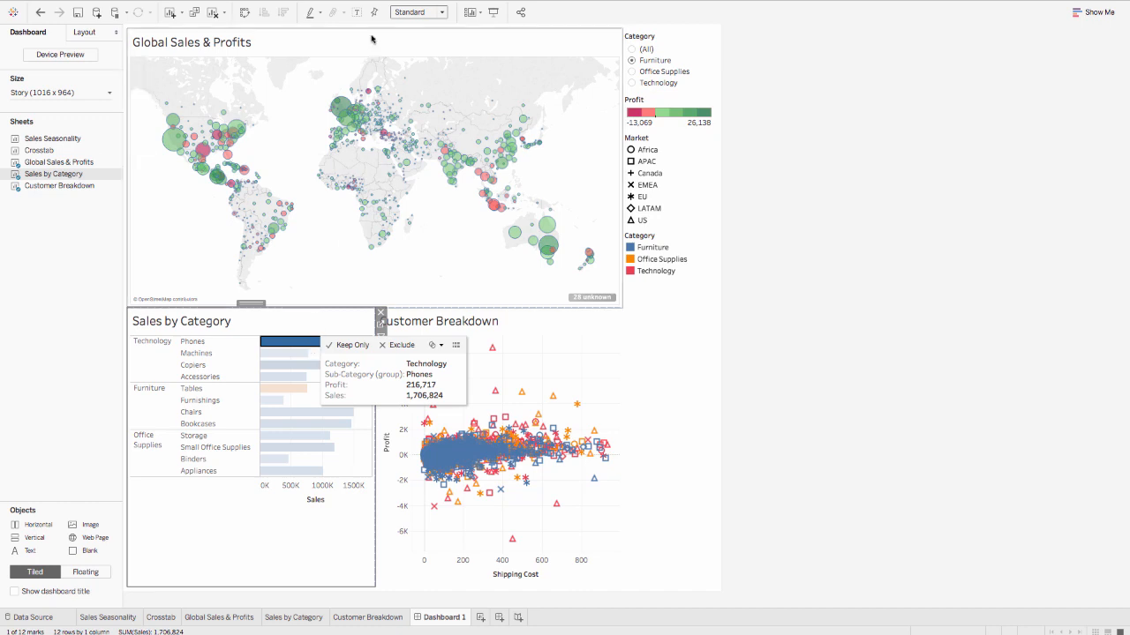
click(441, 13)
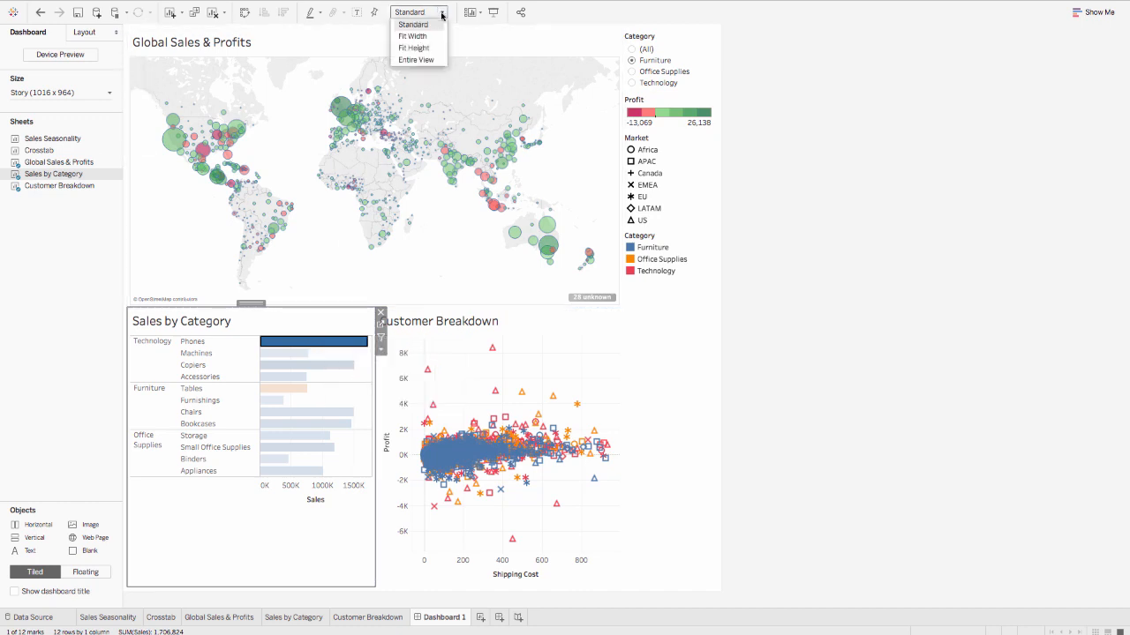
click(431, 59)
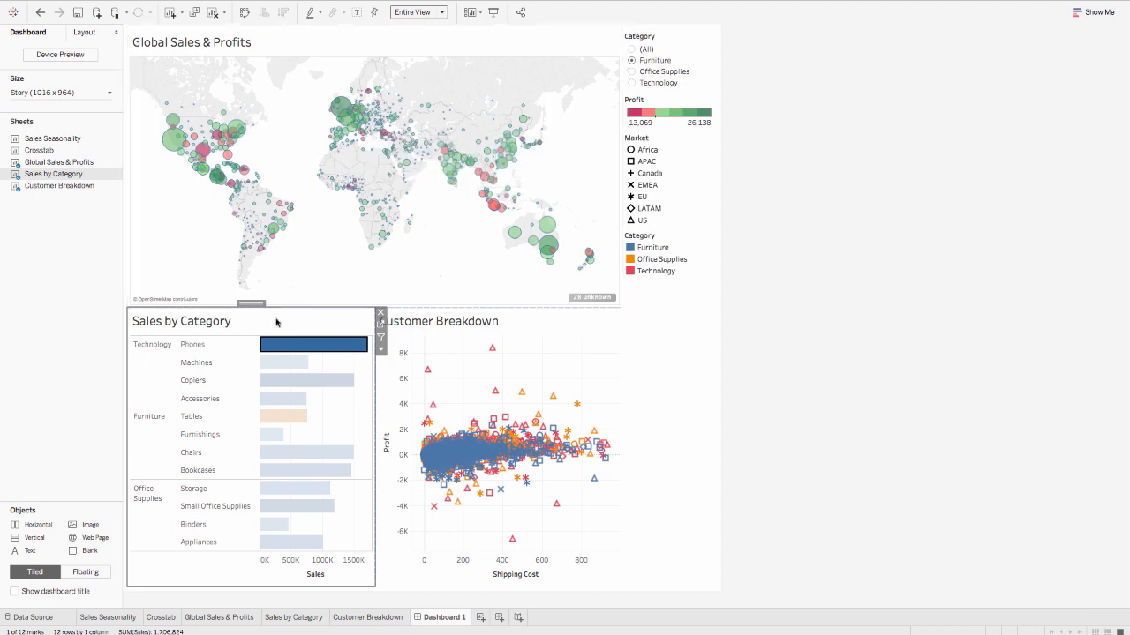
Rename the dashboard as Sales Dashboard and show its title
double_click(444, 618)
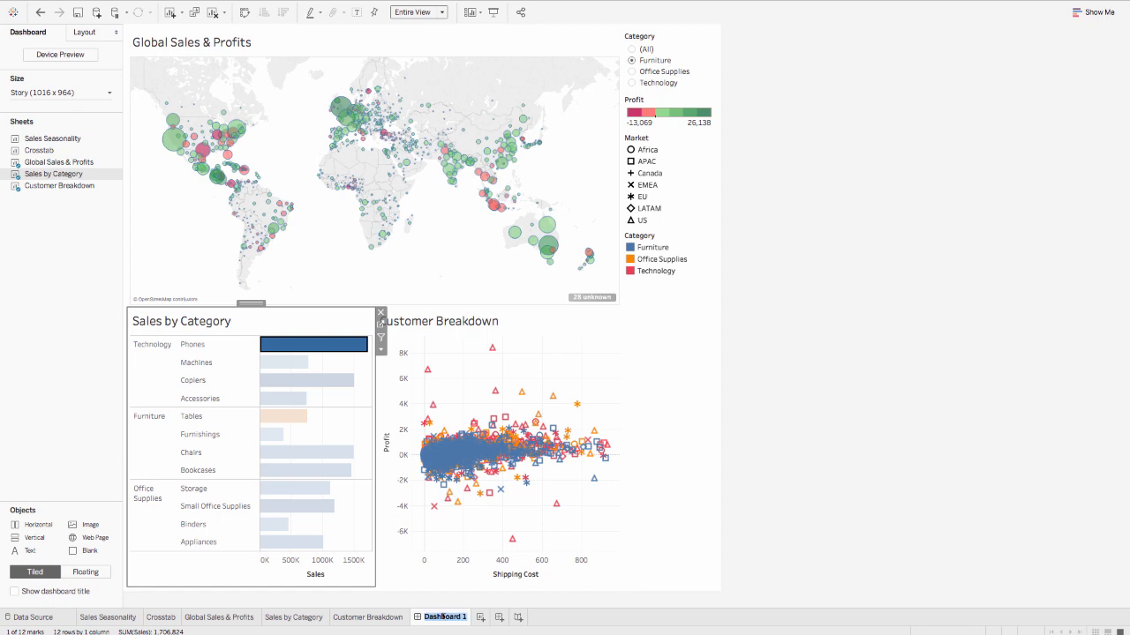
text(Sales Dashboard)
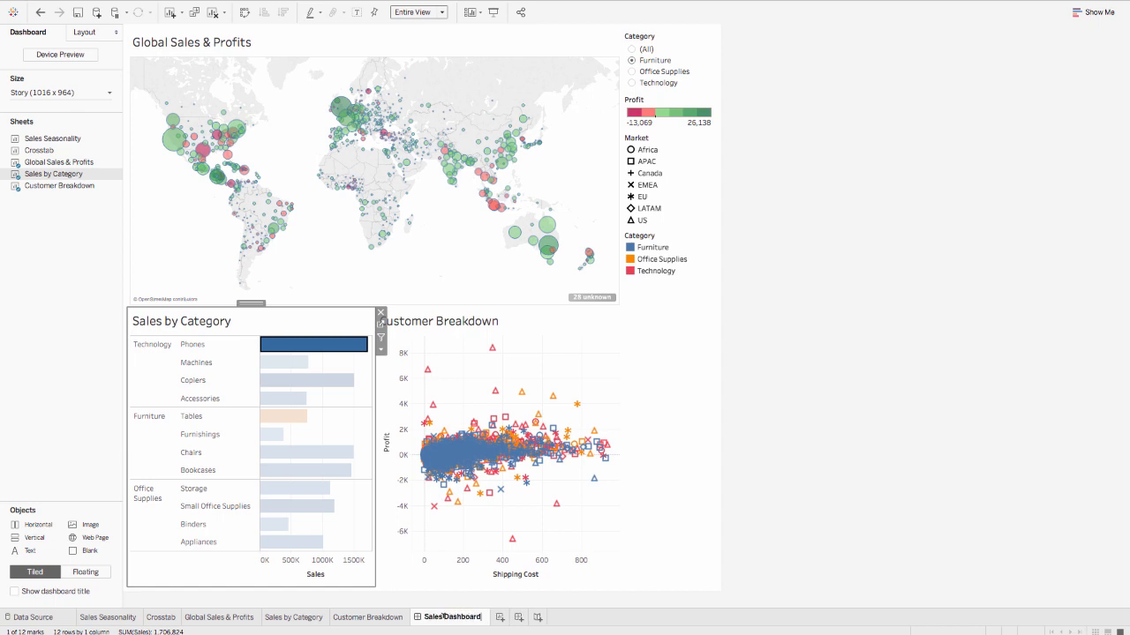
key(Return)
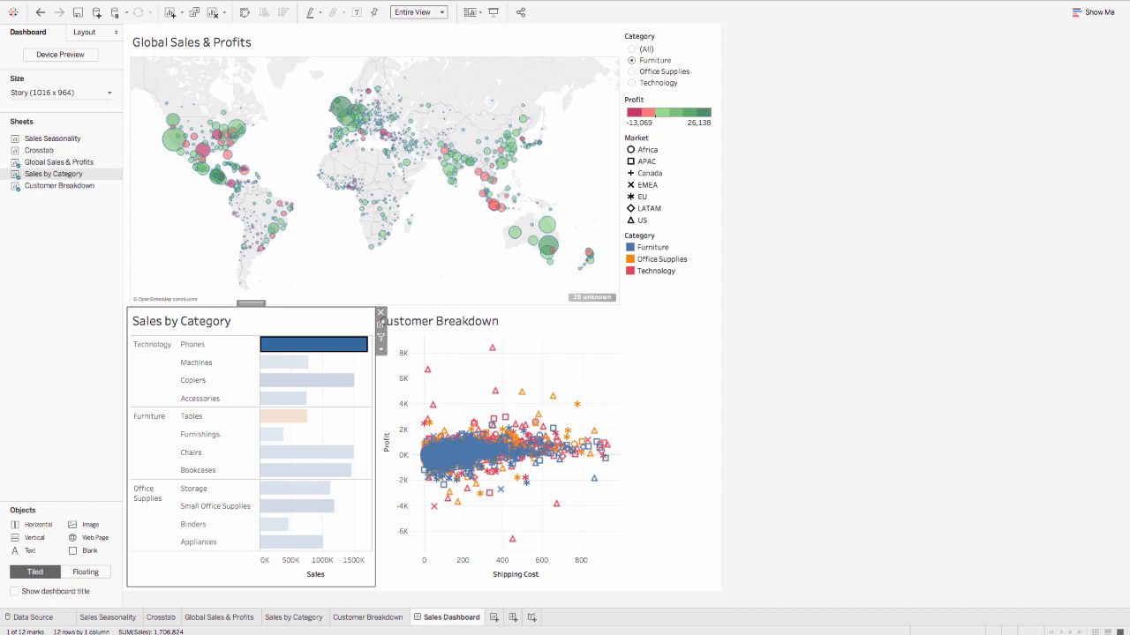
click(13, 593)
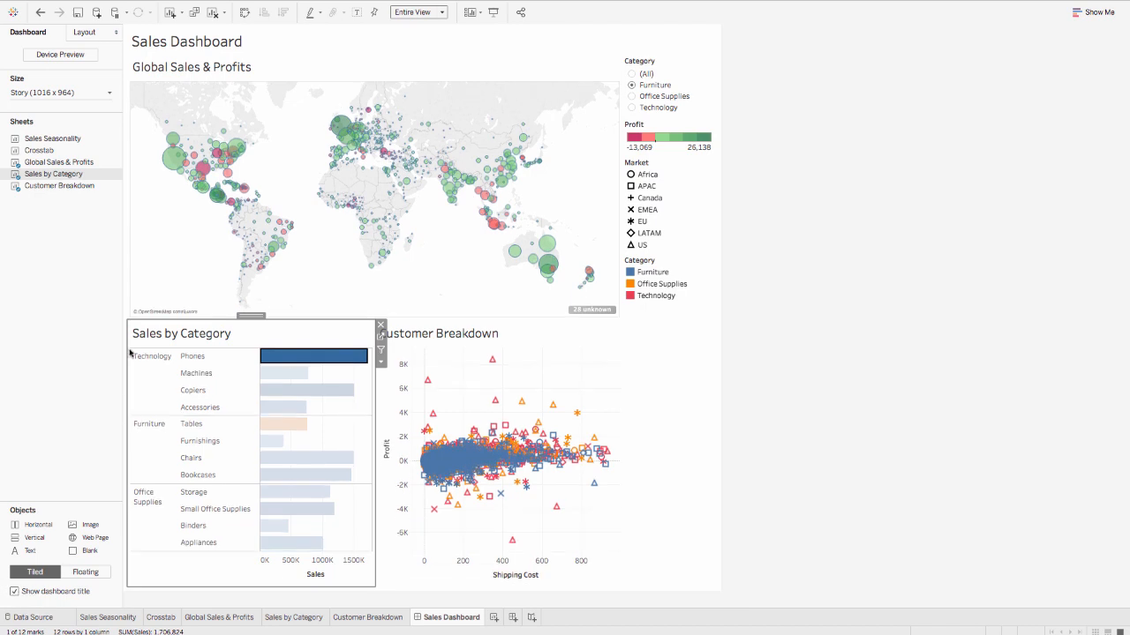
Choose font size 16 and center alignment for the dashboard title
double_click(188, 46)
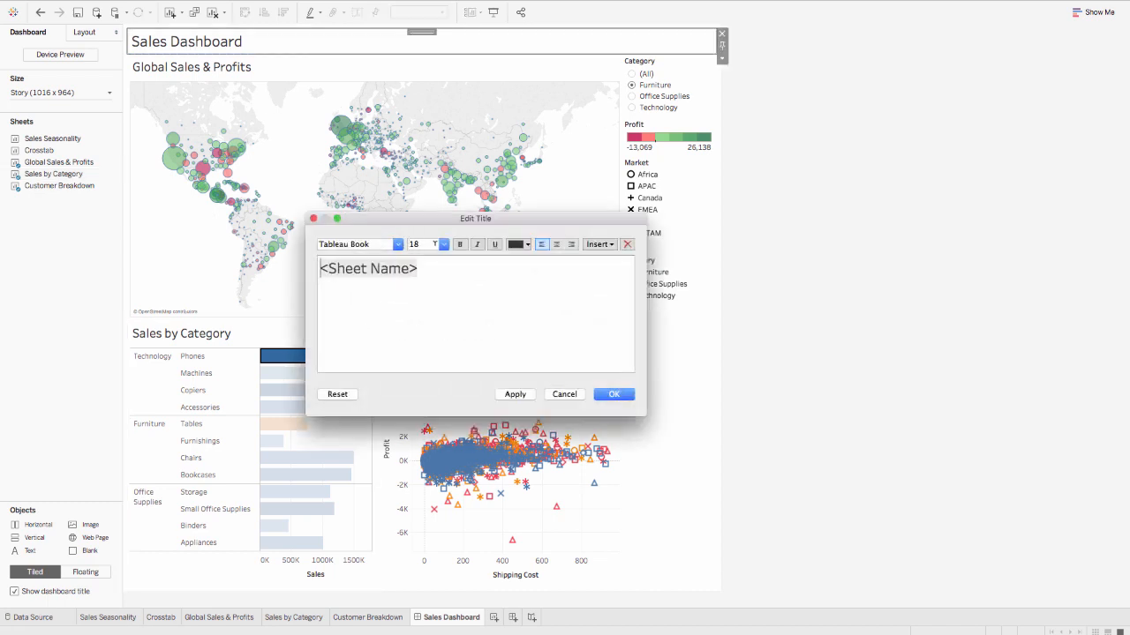
click(444, 245)
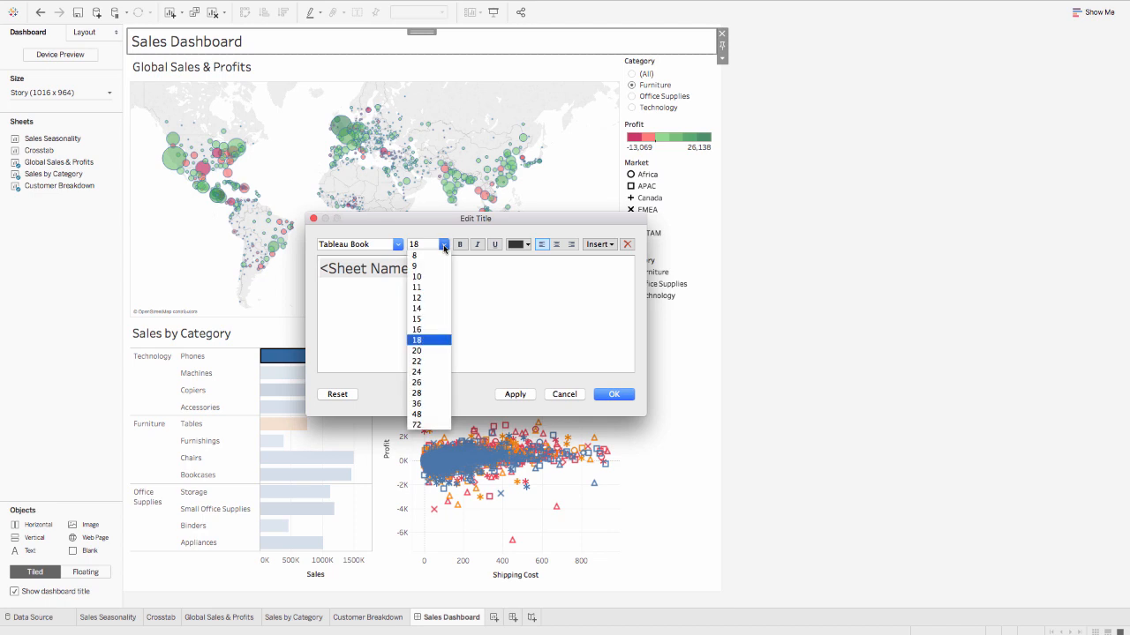
click(429, 328)
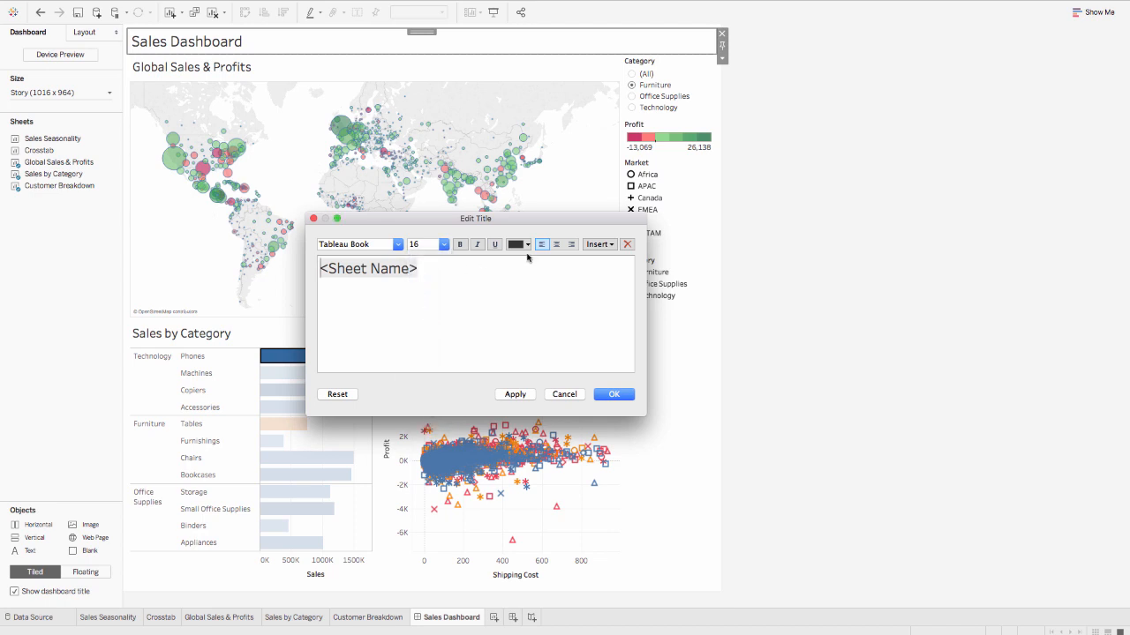
click(556, 245)
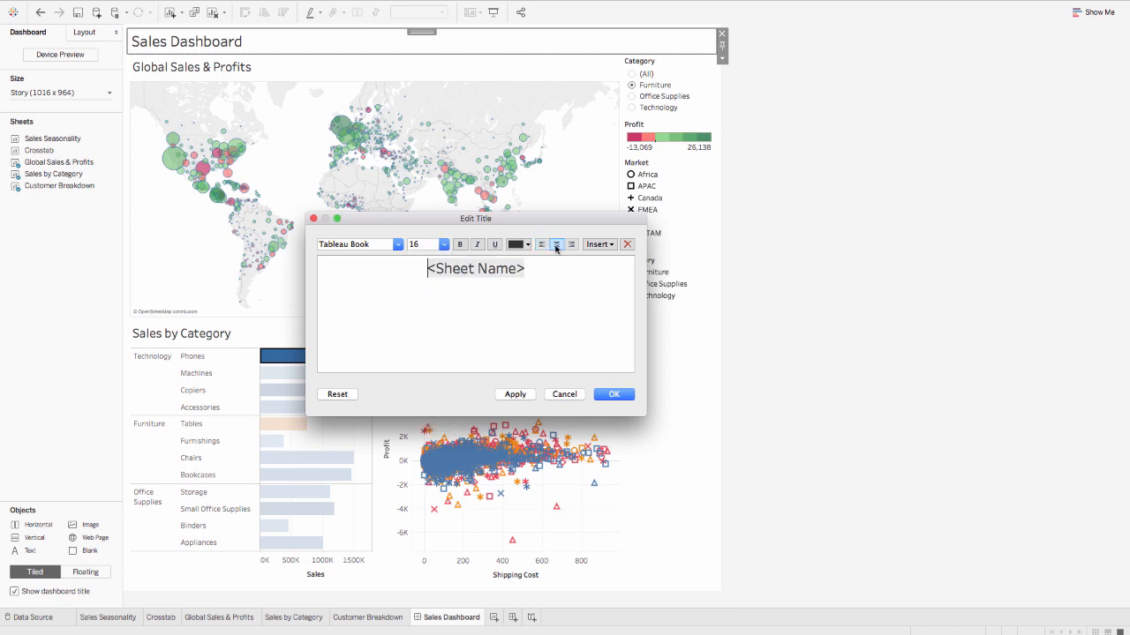
click(609, 396)
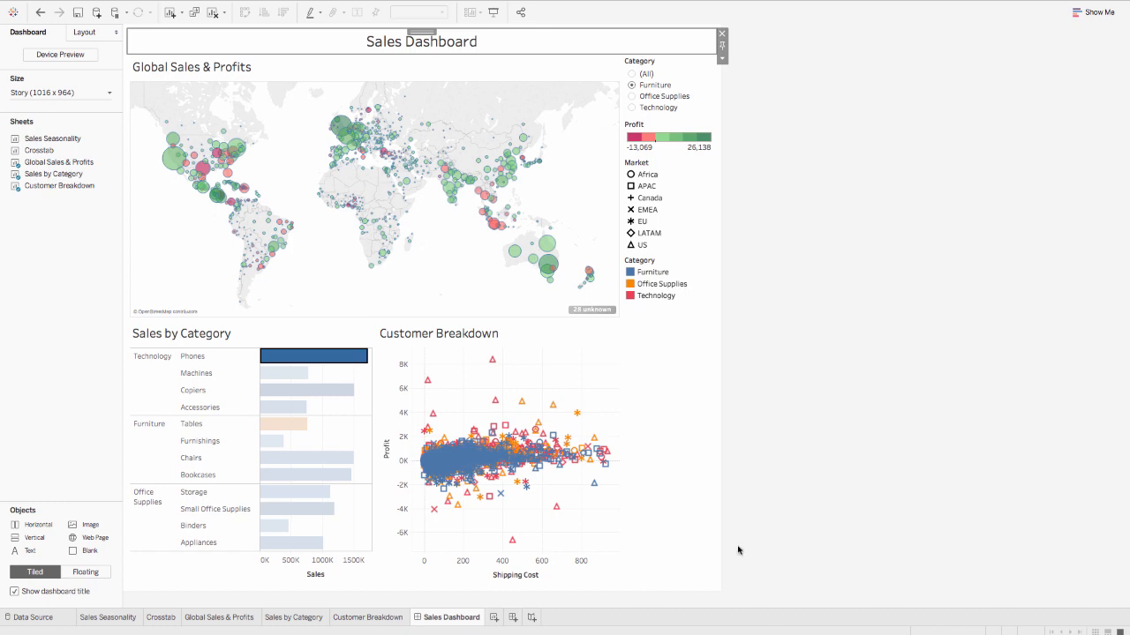
Switch the Category filter between its values to check which sheets respond, ending on Furniture
click(632, 74)
click(632, 85)
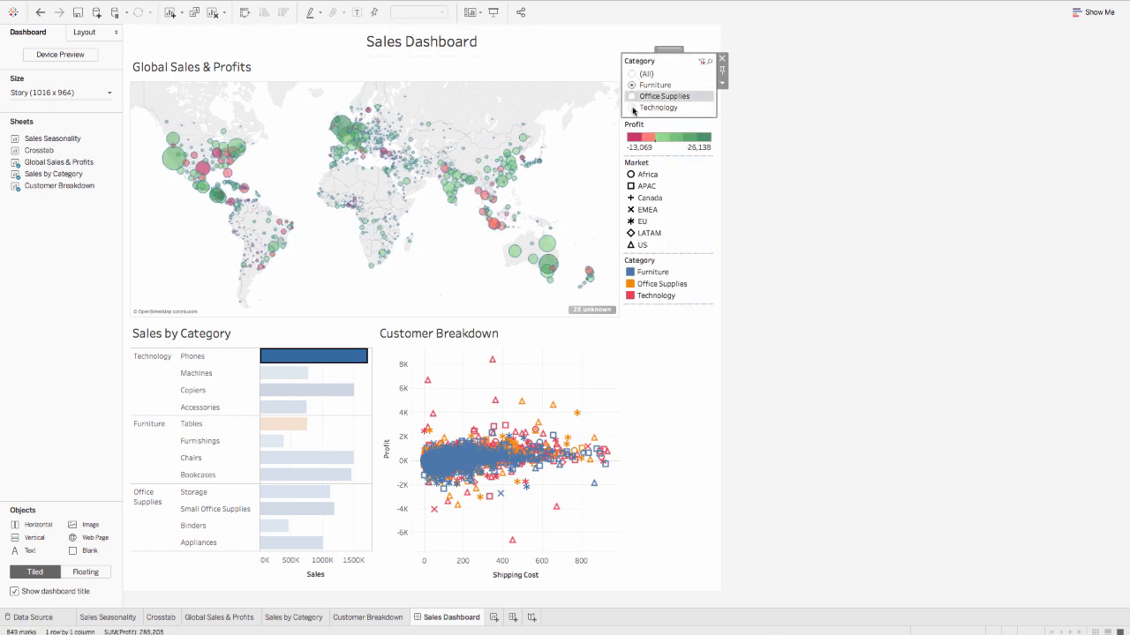
click(632, 106)
click(632, 96)
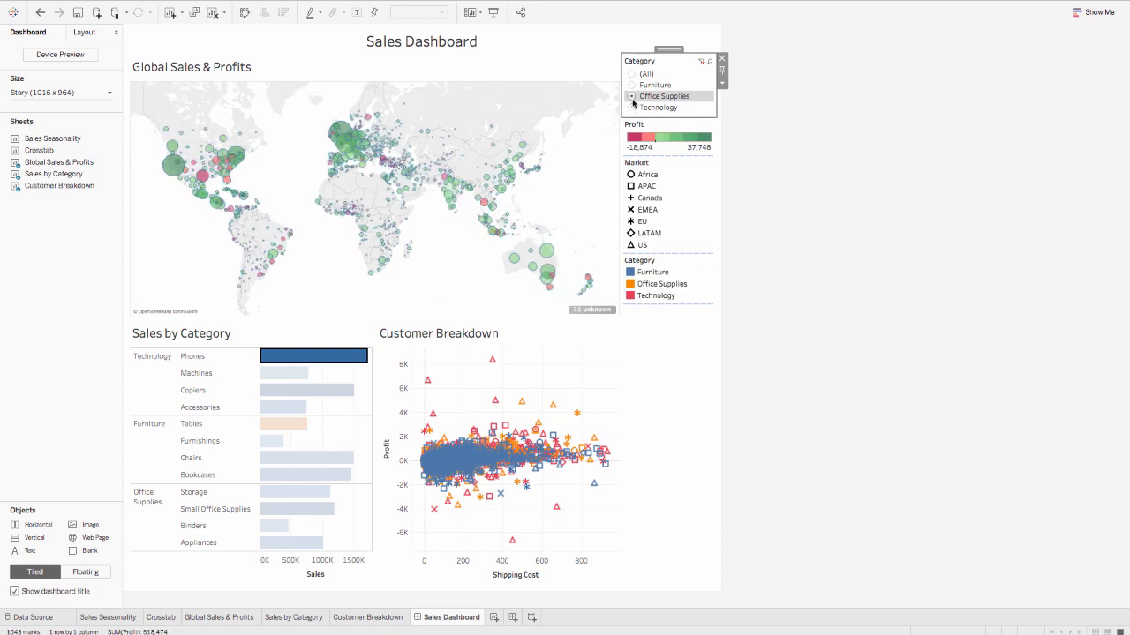
click(632, 85)
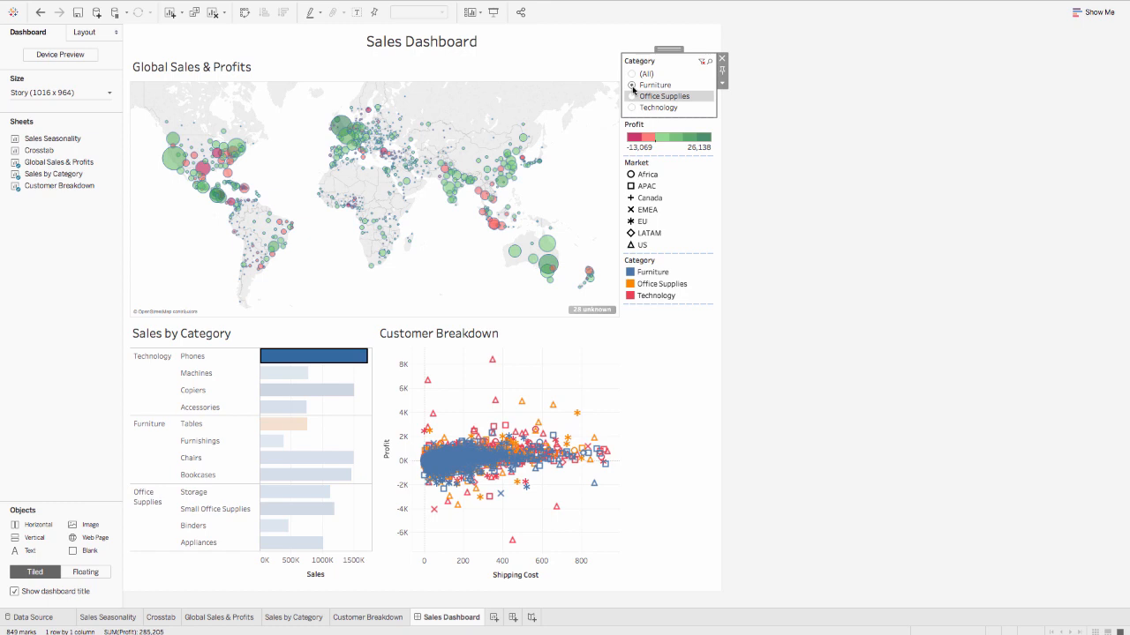
click(703, 64)
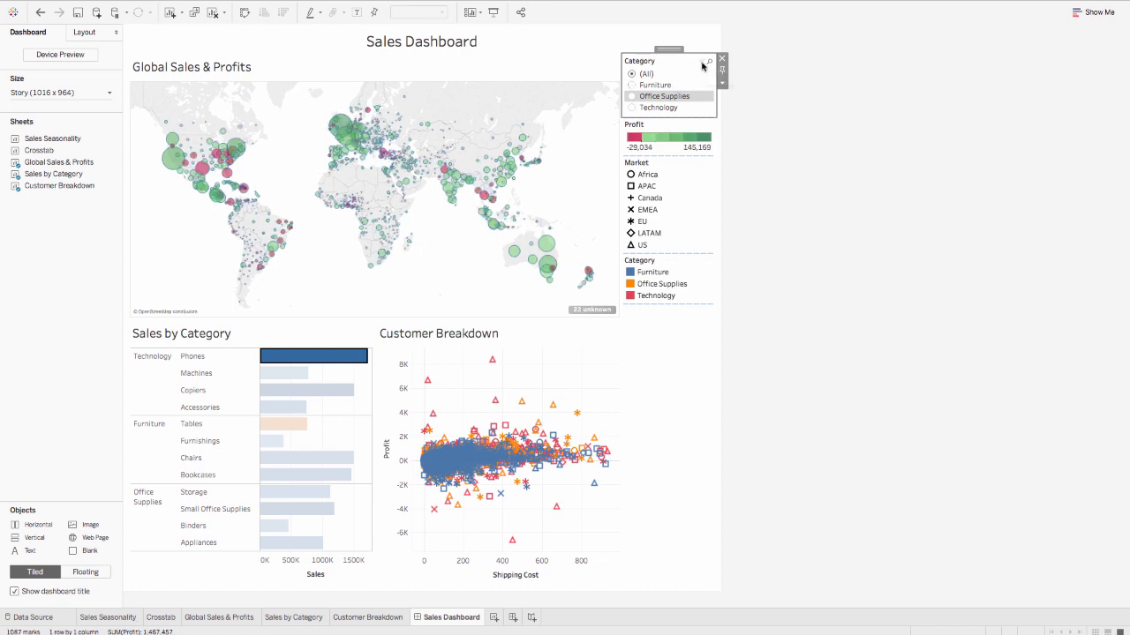
click(632, 85)
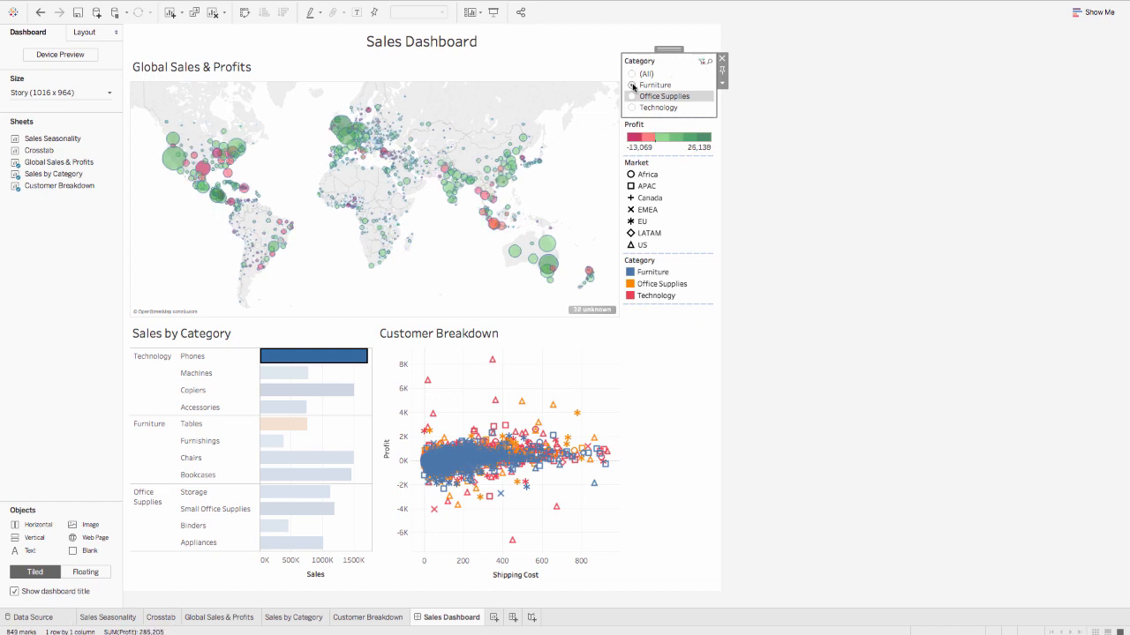
Apply the Category filter to all worksheets using this data source
click(722, 85)
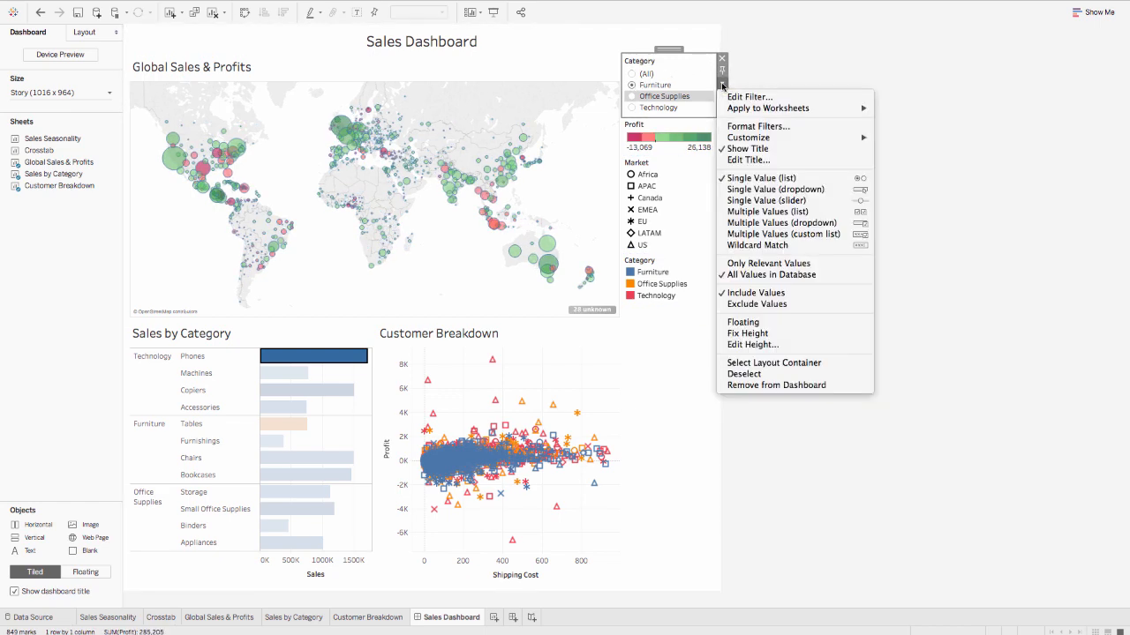
mouse_move(729, 107)
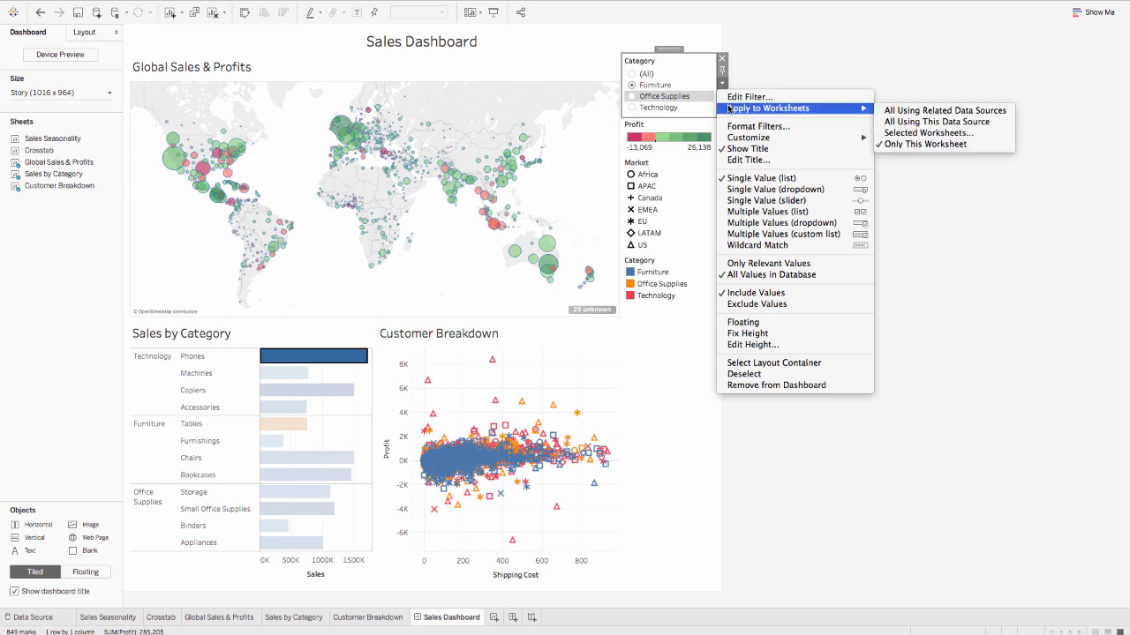
click(940, 123)
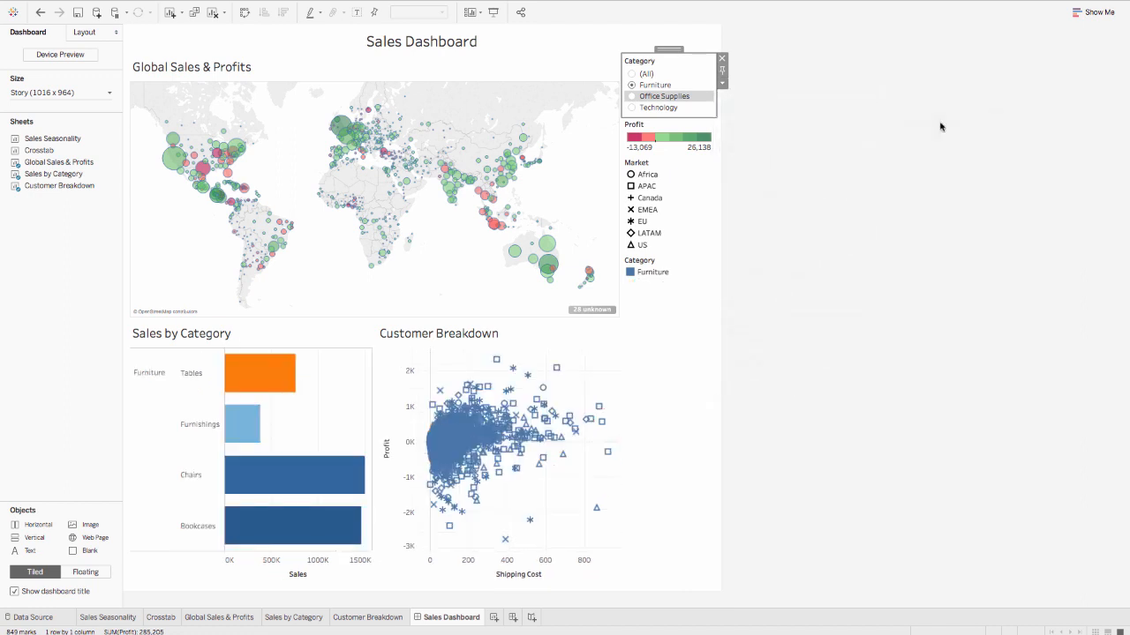
Cycle the Category filter through Furniture, Office Supplies and Technology to check all three sheets, and leave it on (All)
click(630, 74)
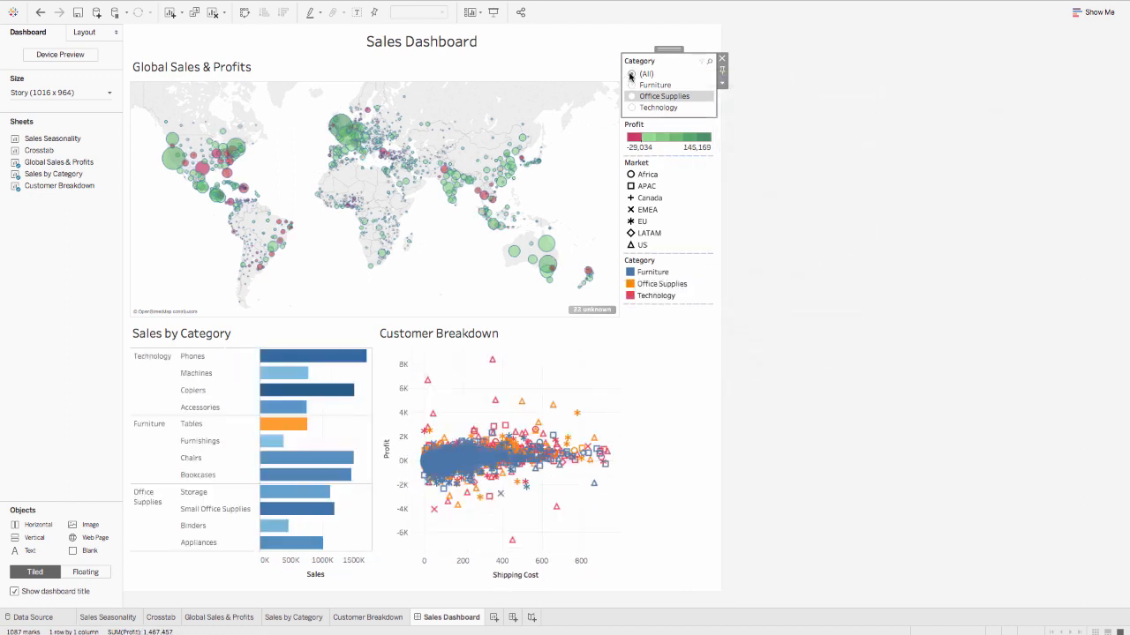
click(631, 85)
click(631, 96)
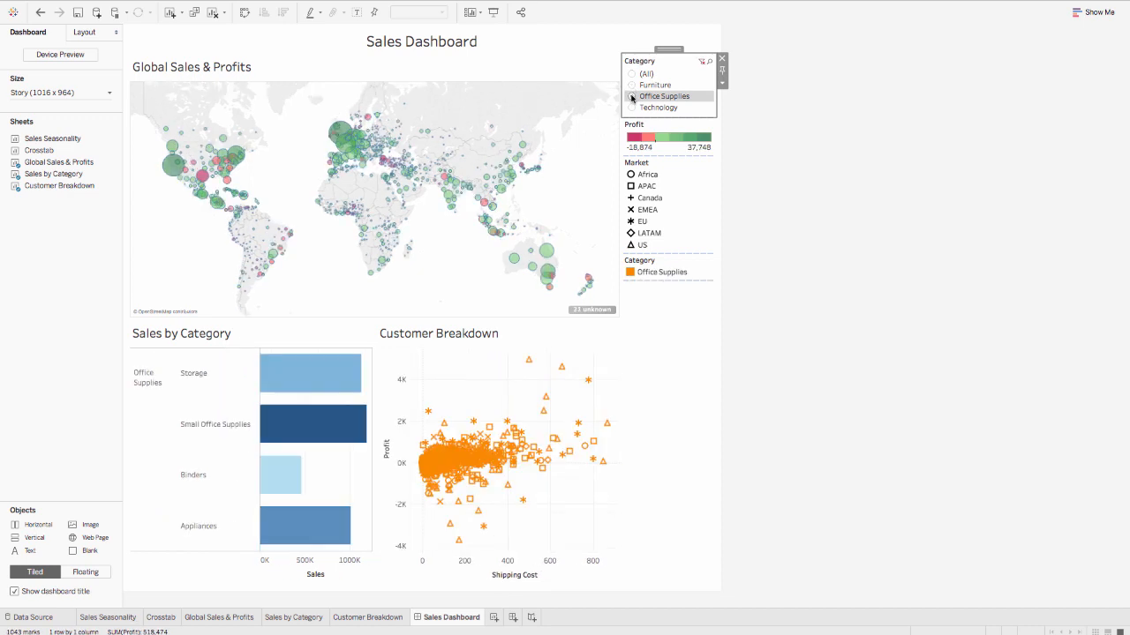
click(631, 108)
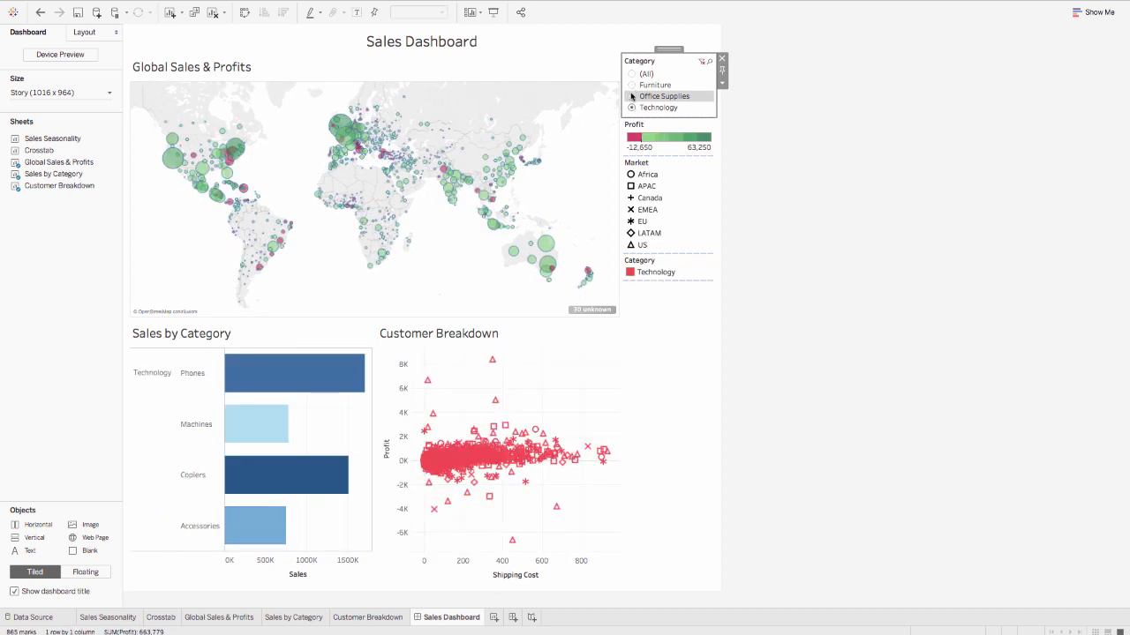
click(631, 96)
click(631, 85)
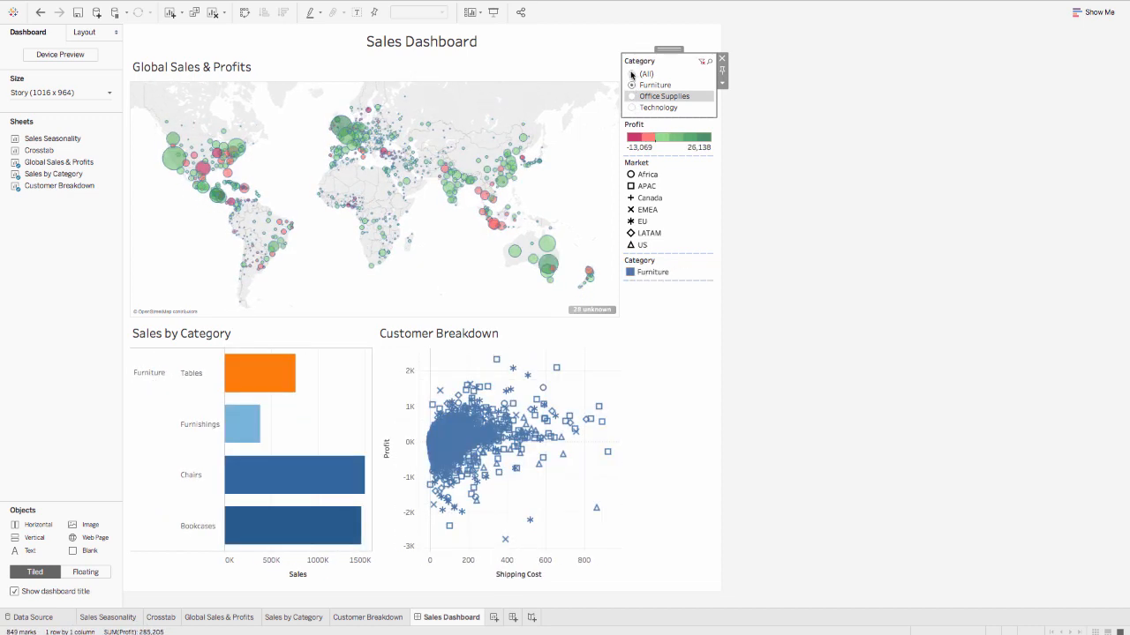
click(631, 74)
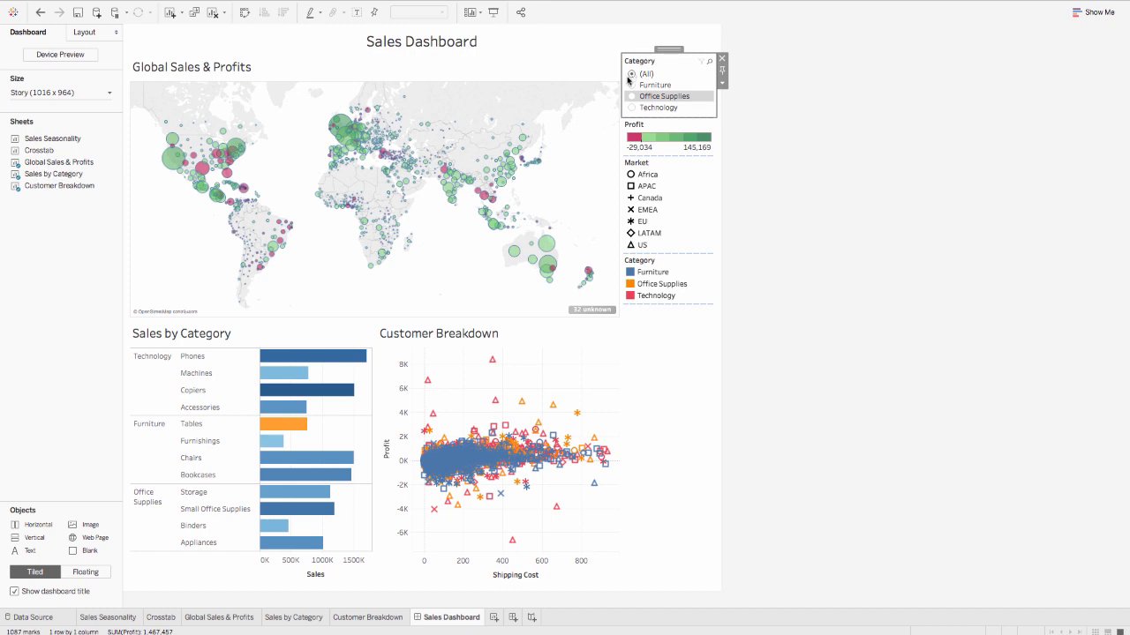
Try selecting the New Zealand mark on the Global Sales & Profits map, clear it, and set the map to be used as a filter
click(588, 272)
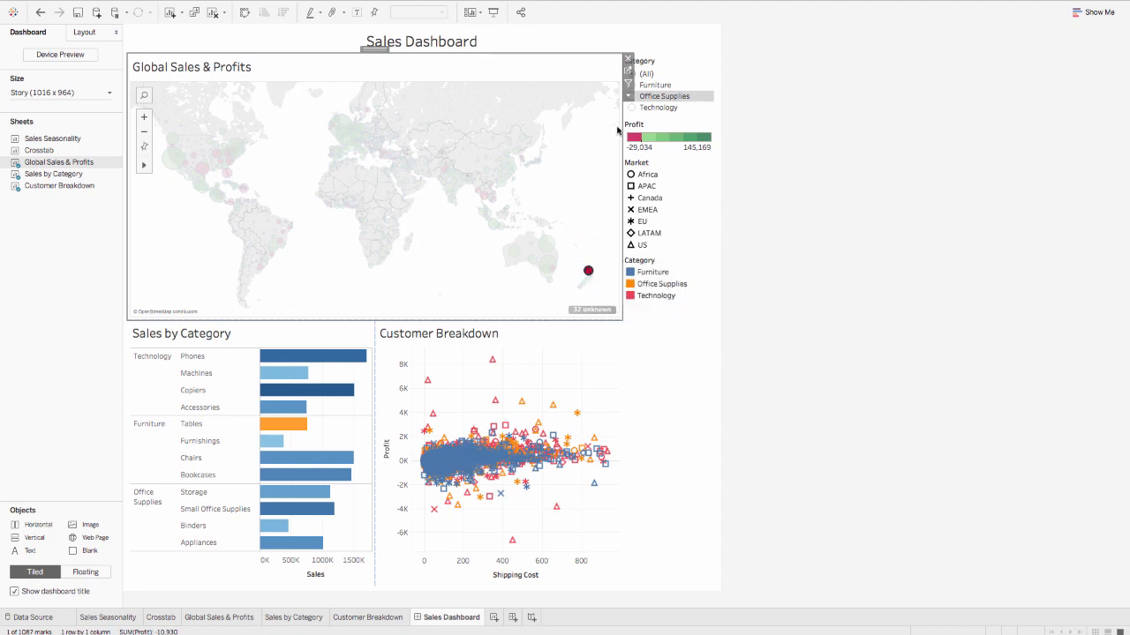
click(594, 151)
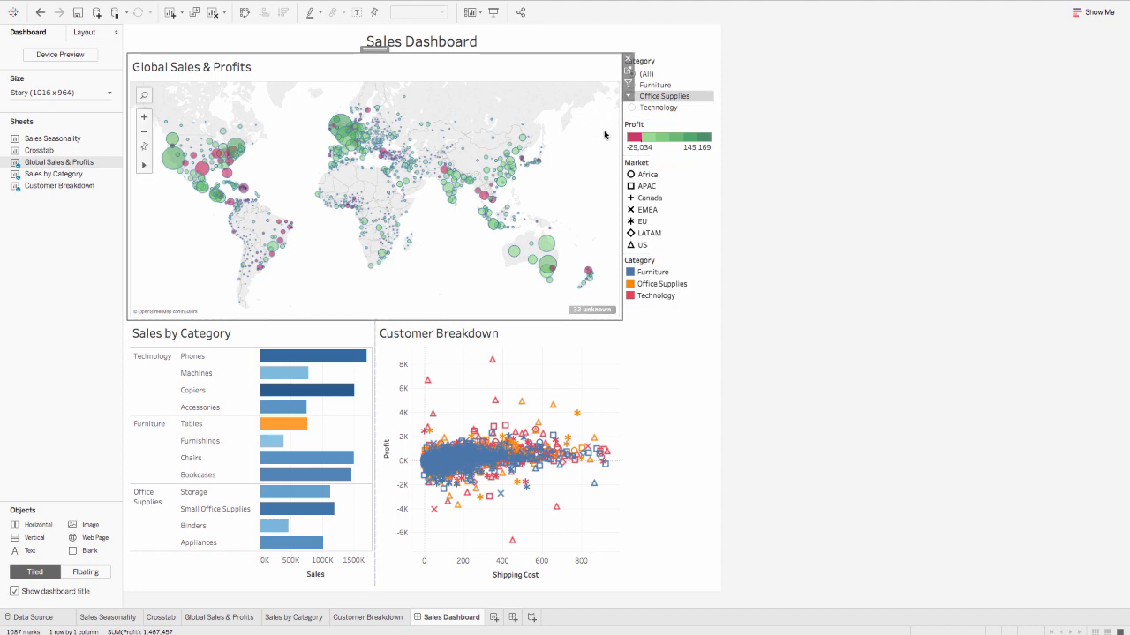
click(627, 97)
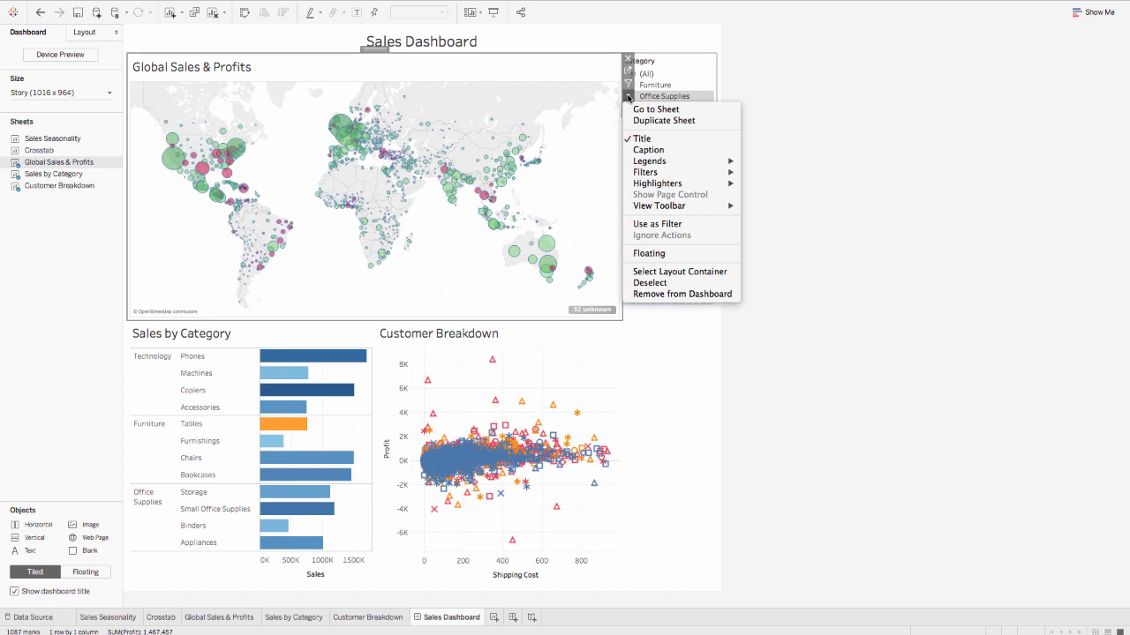
click(639, 224)
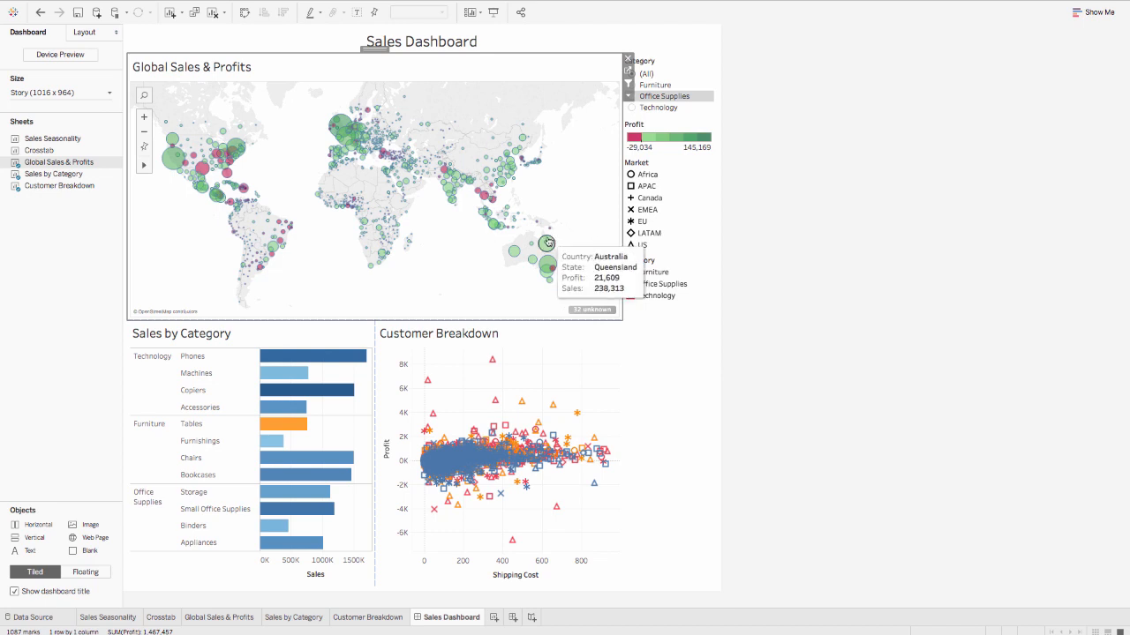
Test the map filter by selecting the Queensland, Western Australia and Bangkok marks, and clear the selection
click(548, 242)
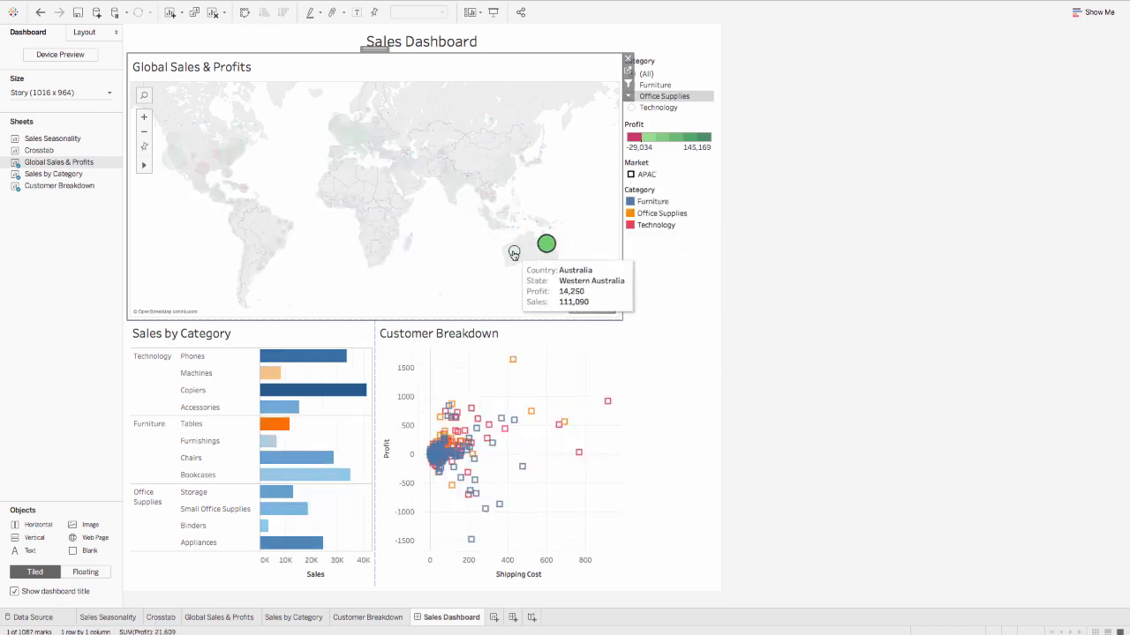
click(513, 254)
click(471, 270)
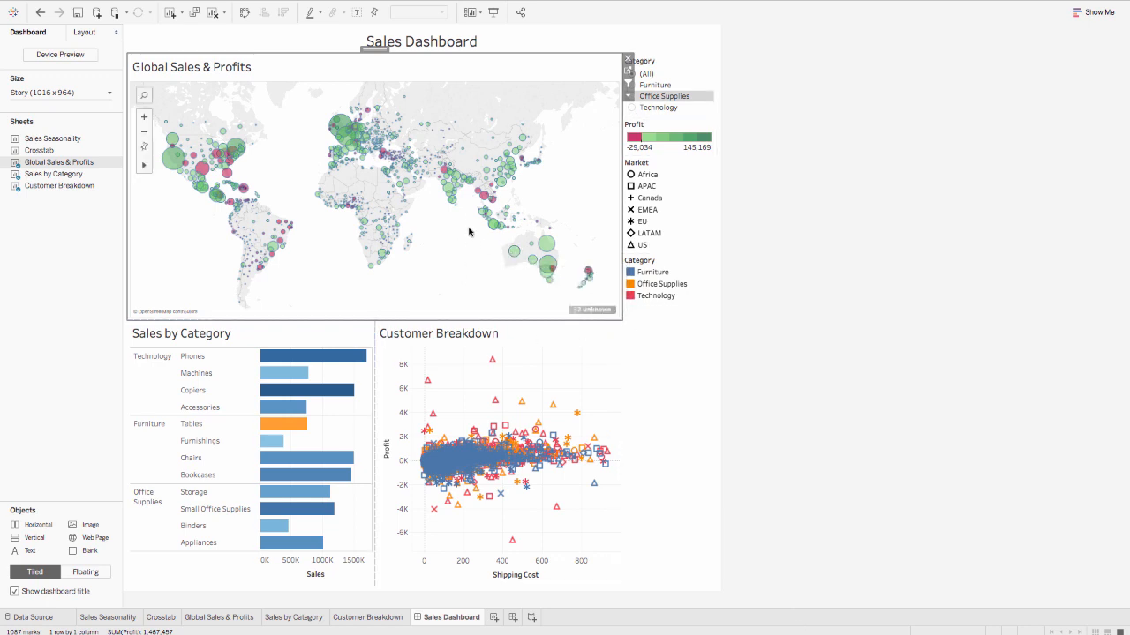
click(483, 196)
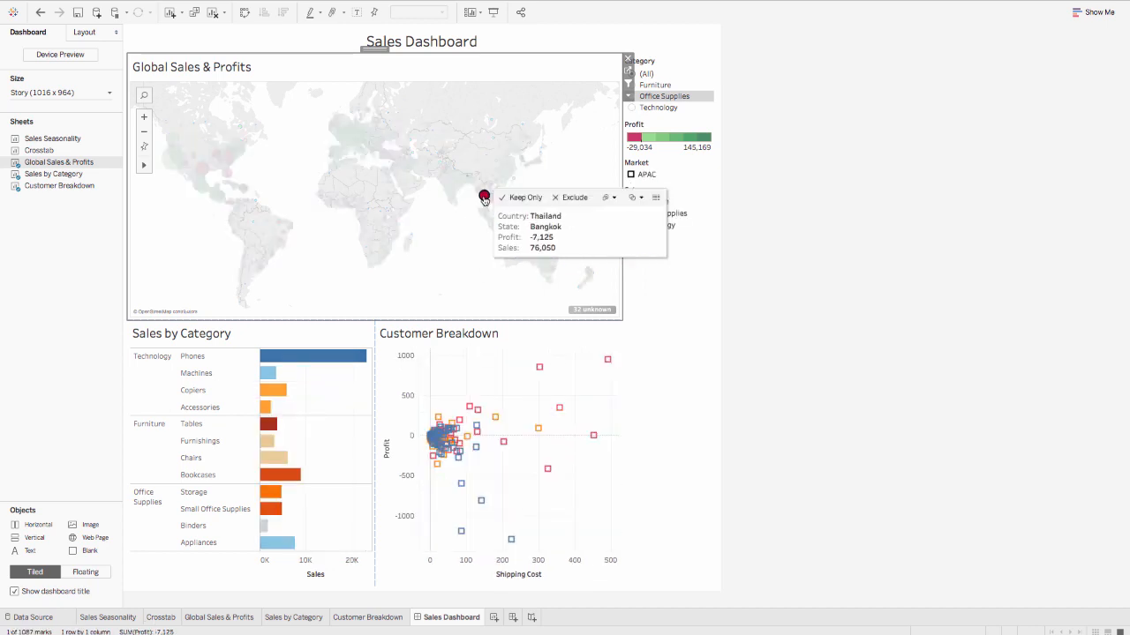
click(457, 232)
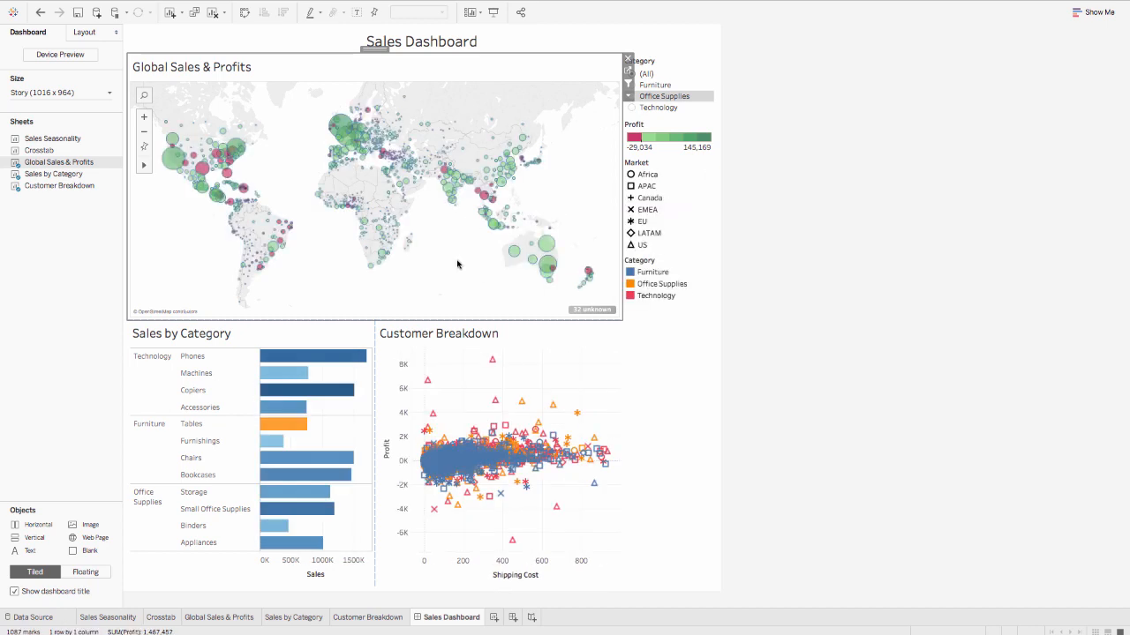
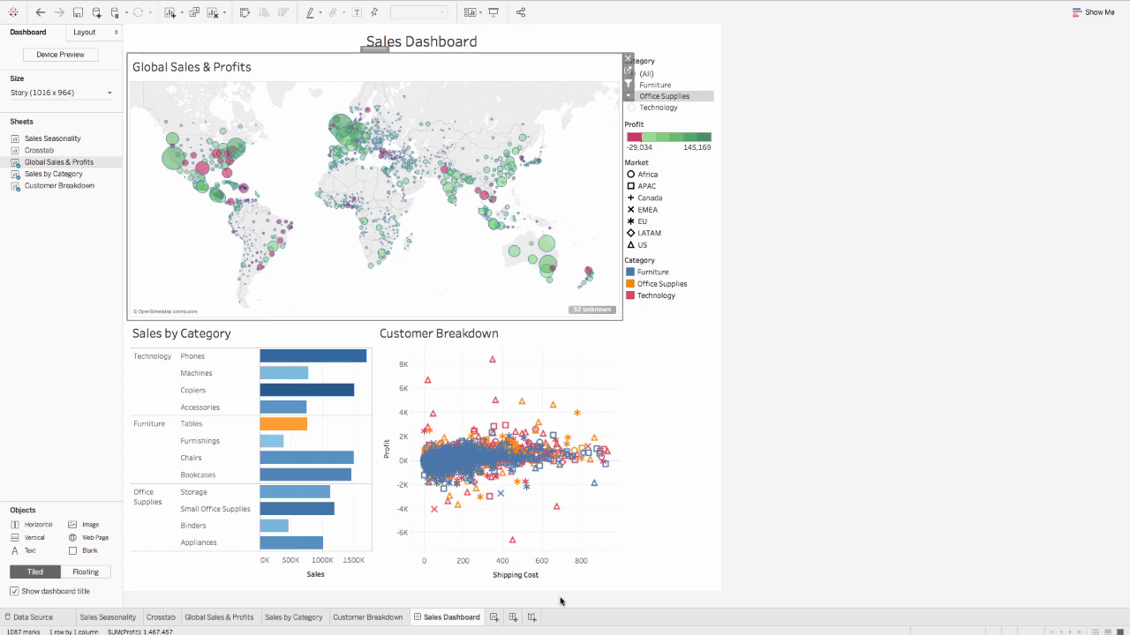
Create a new story, place the Global Sales & Profits sheet in it, and caption the story point "Overall, our profits look strong."
click(532, 619)
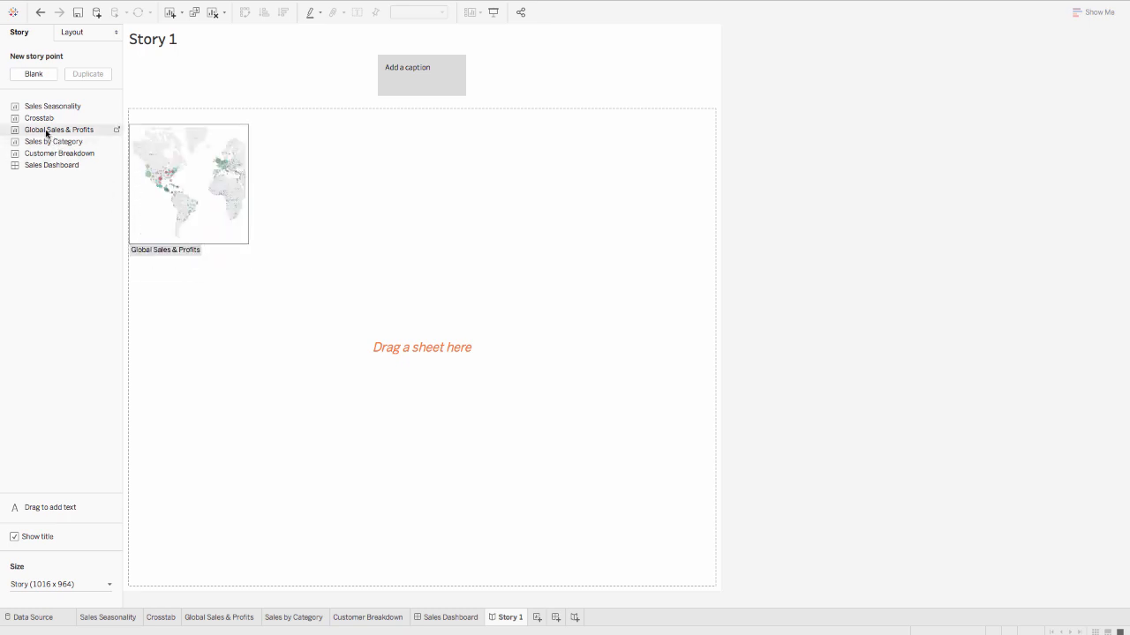
drag(49, 132, 296, 260)
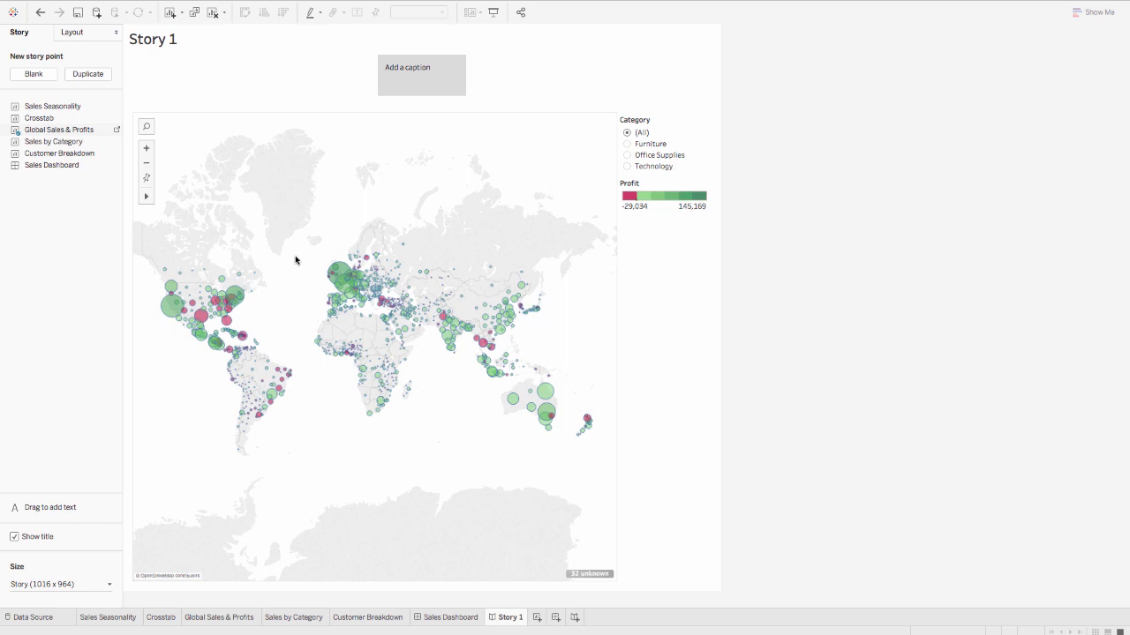
click(403, 66)
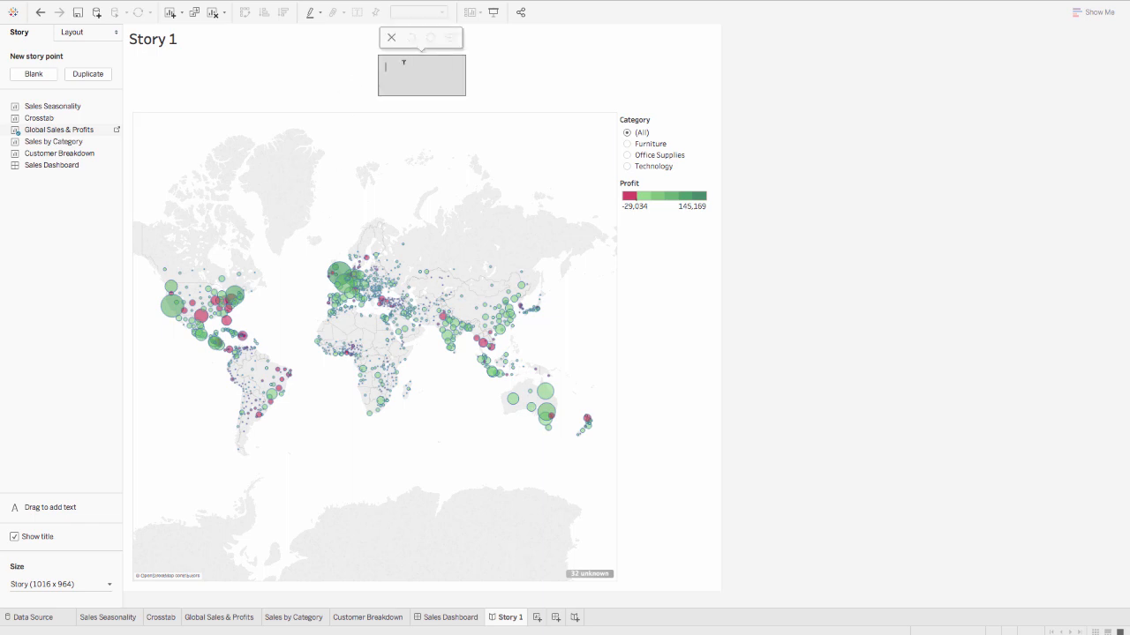
text(Overall, our profits look strong.)
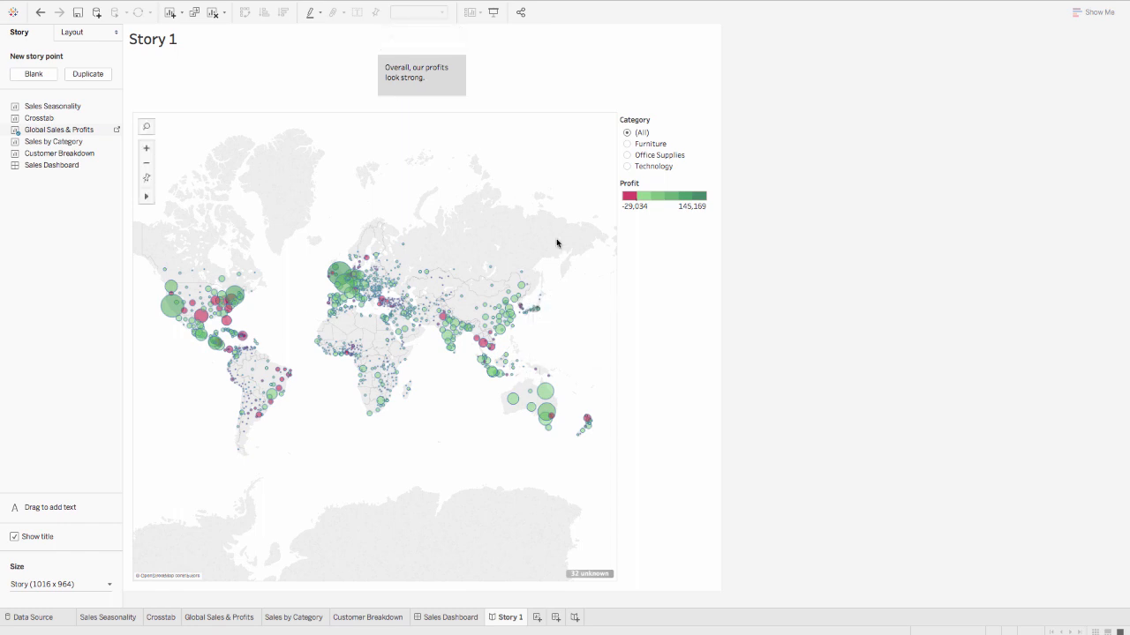
Compare the map's Furniture, Office Supplies and (All) category views, then save the Furniture view as a new story point
click(626, 143)
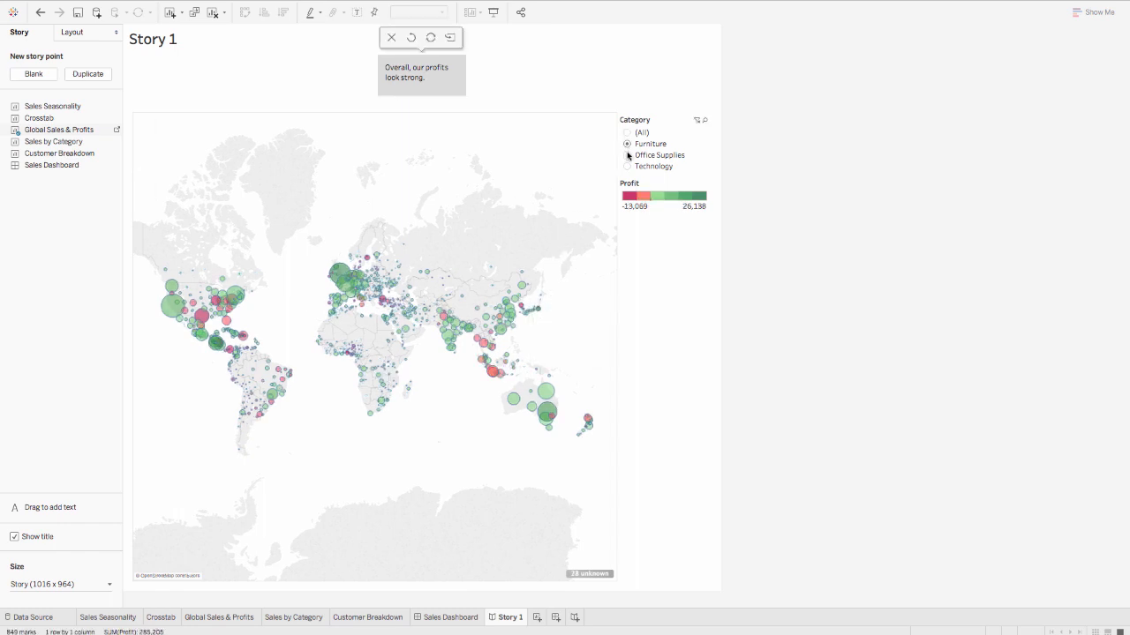
click(627, 155)
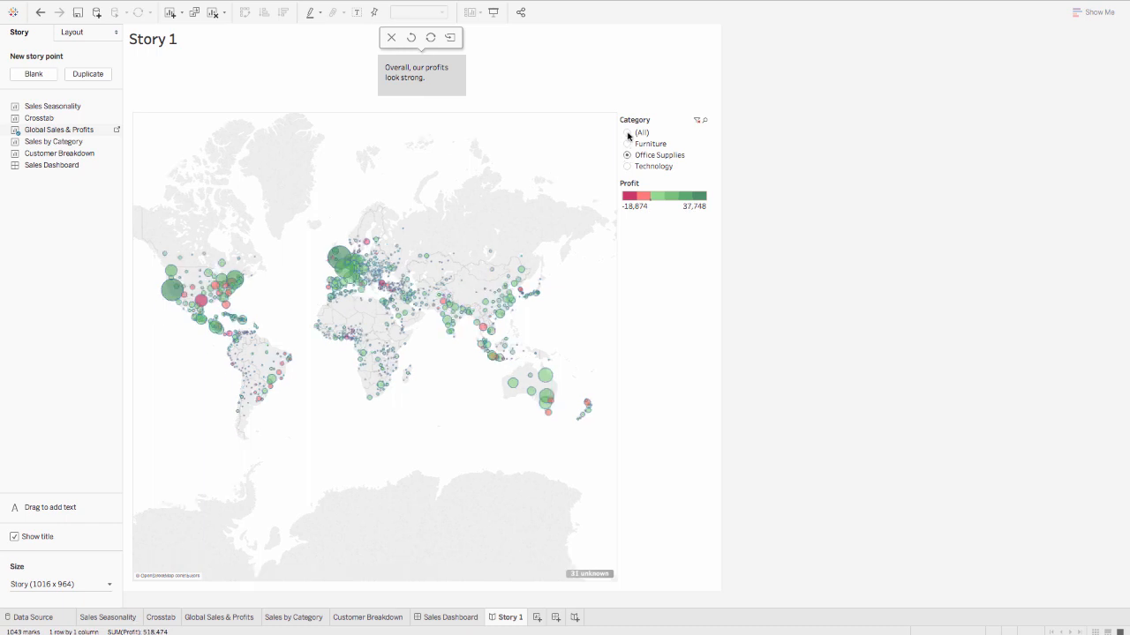
click(627, 133)
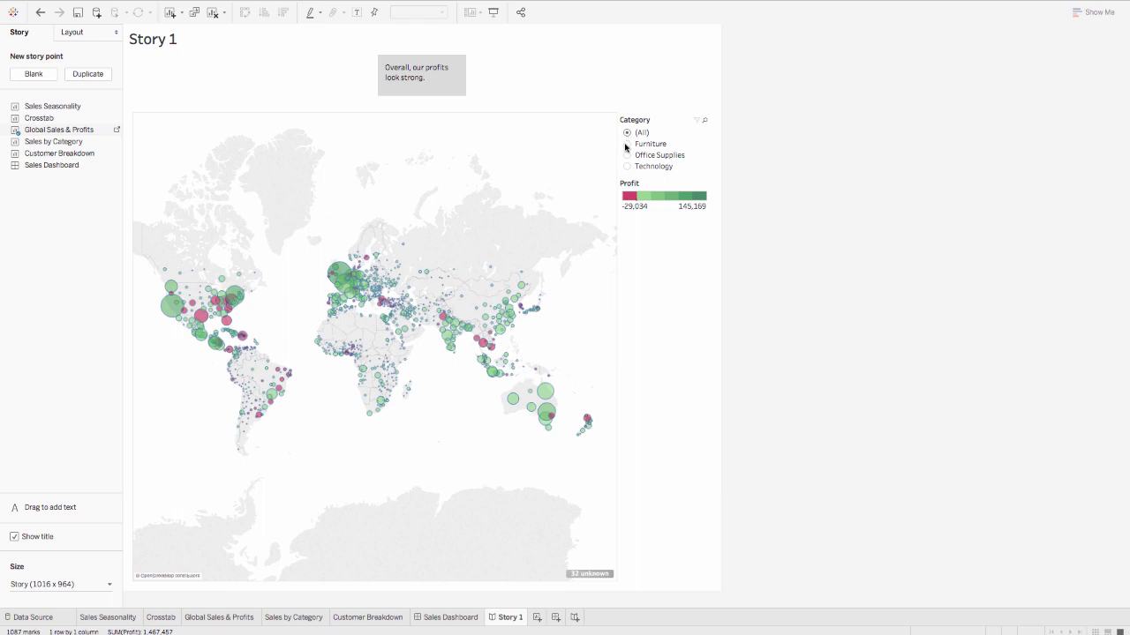
click(627, 144)
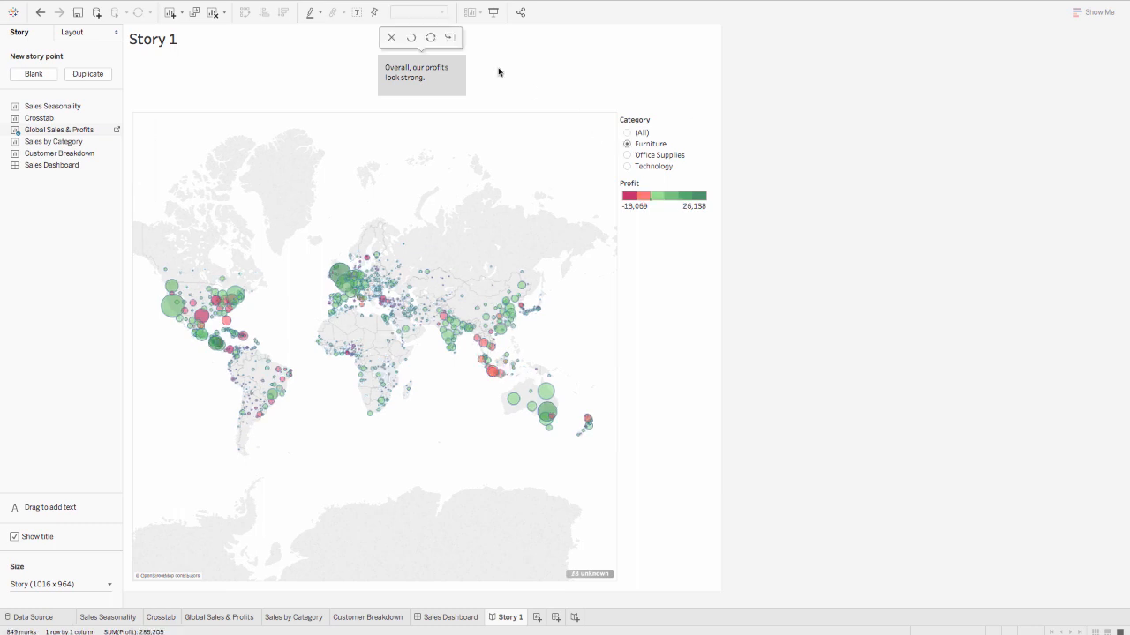
click(451, 40)
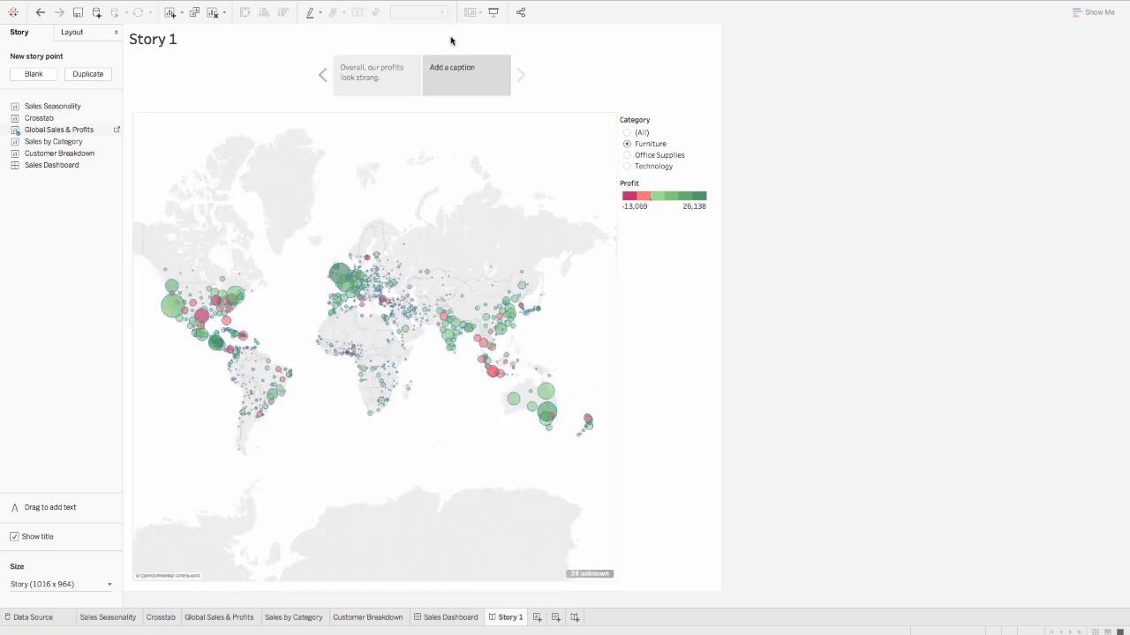
Compare the two story points, and caption the new Furniture point "But not across all categories ..."
mouse_move(449, 90)
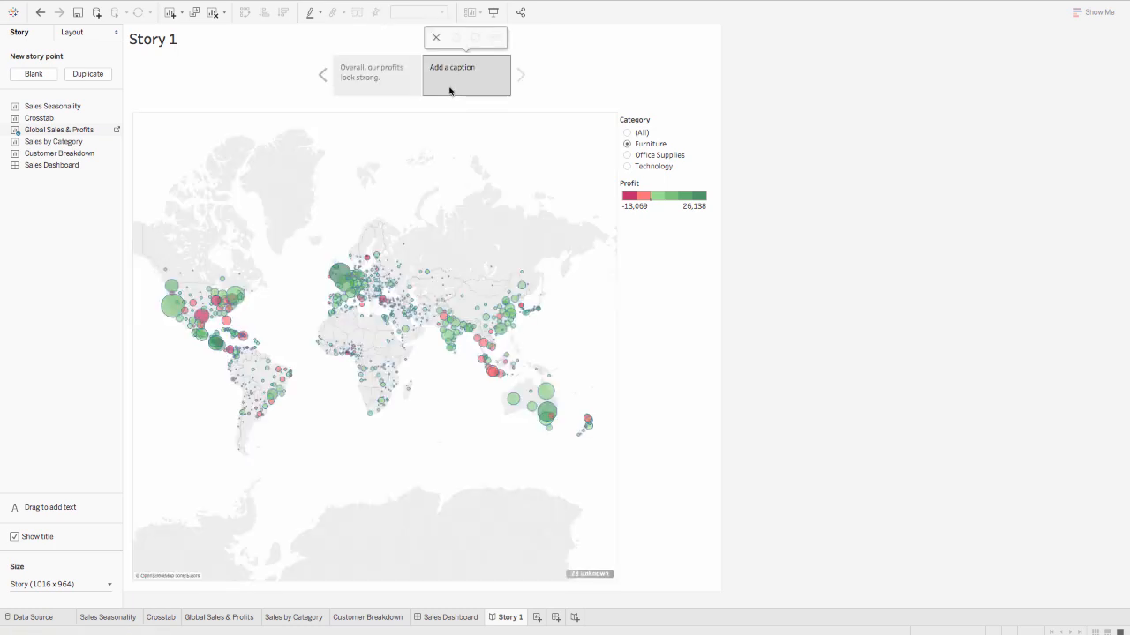
click(373, 77)
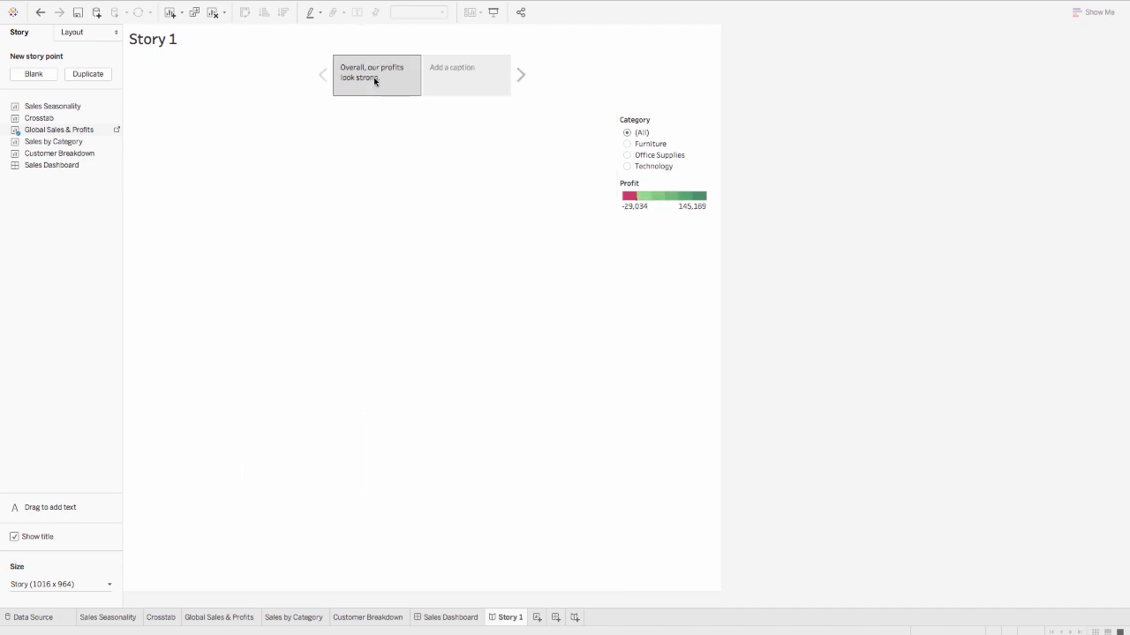
click(457, 88)
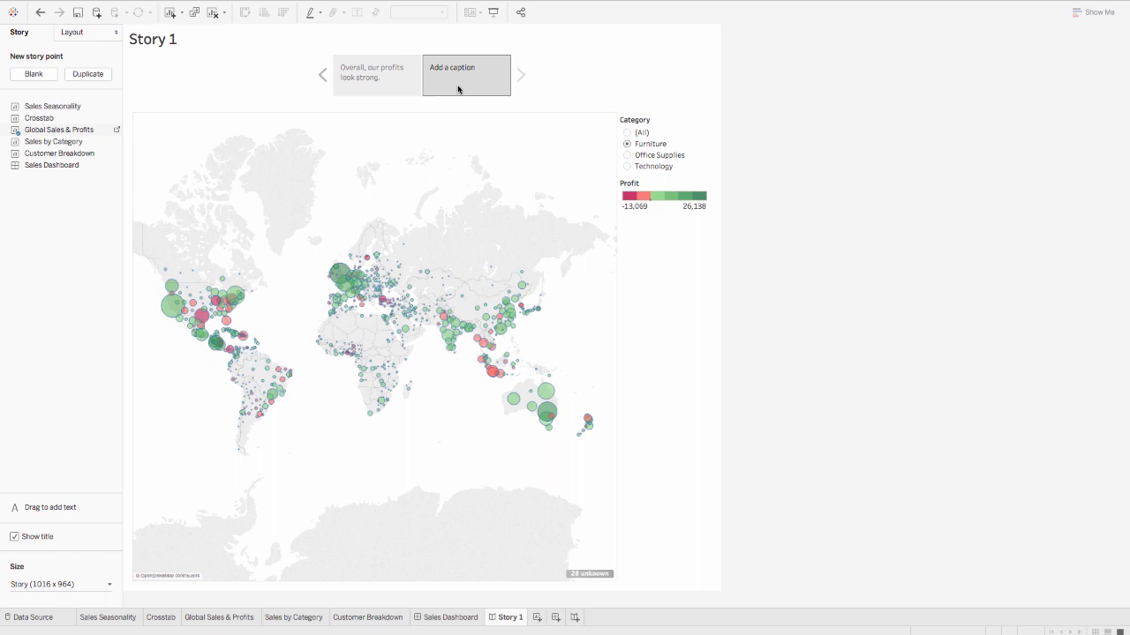
double_click(457, 69)
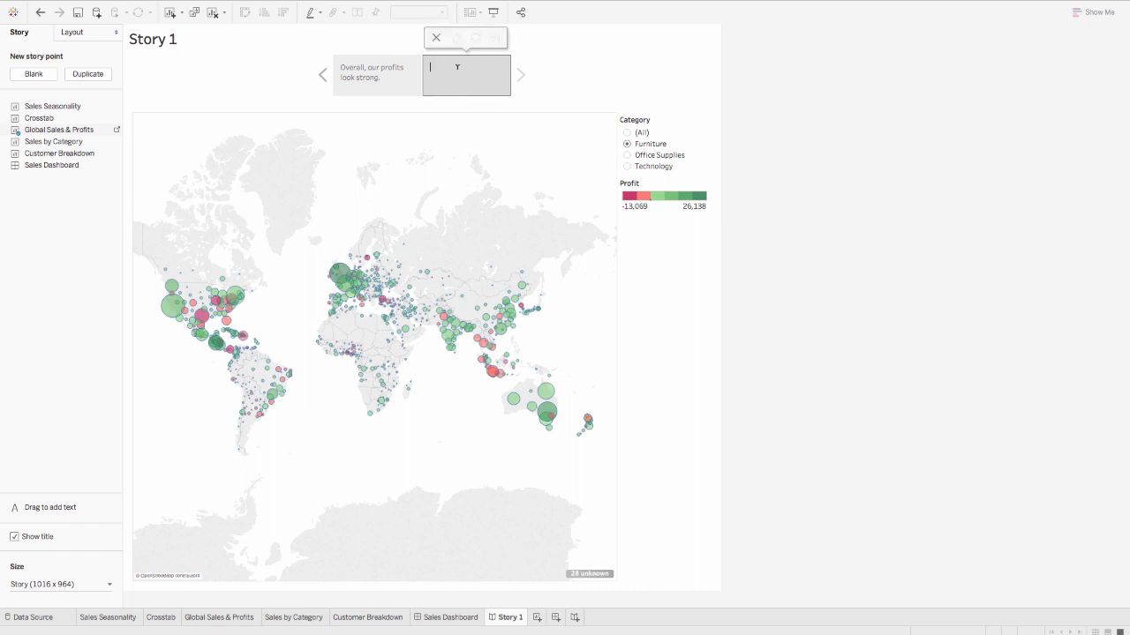
text(But not evc)
key(BackSpace)
text(ross all categories ...)
key(Return)
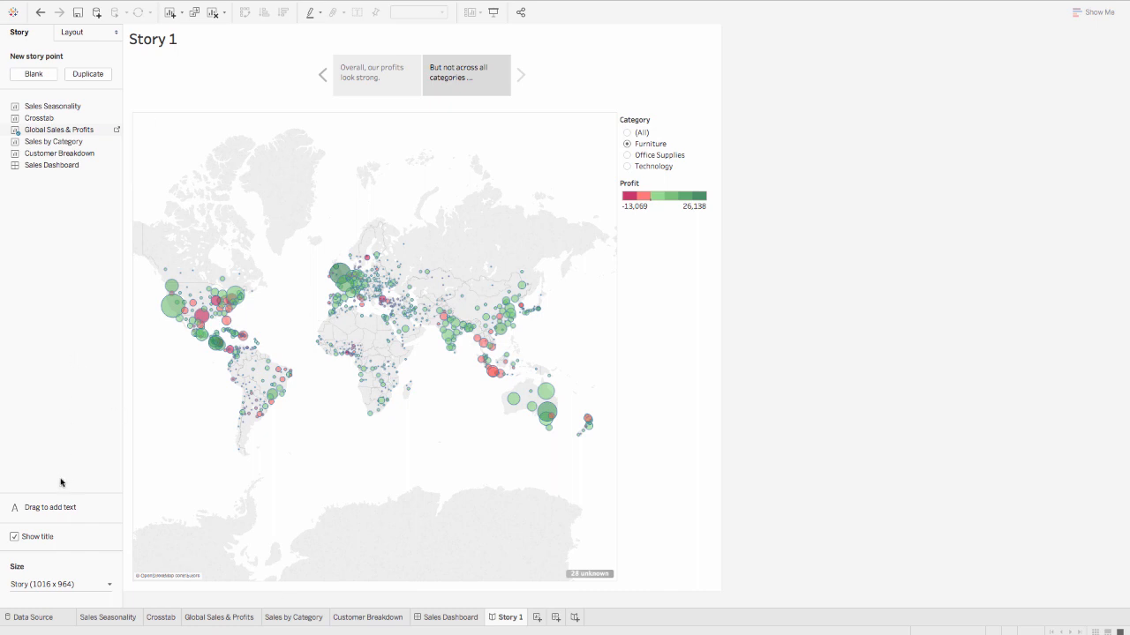
Add a text description over the map reading "Furniture appears to have poor profitability in some areas."
drag(53, 504, 315, 374)
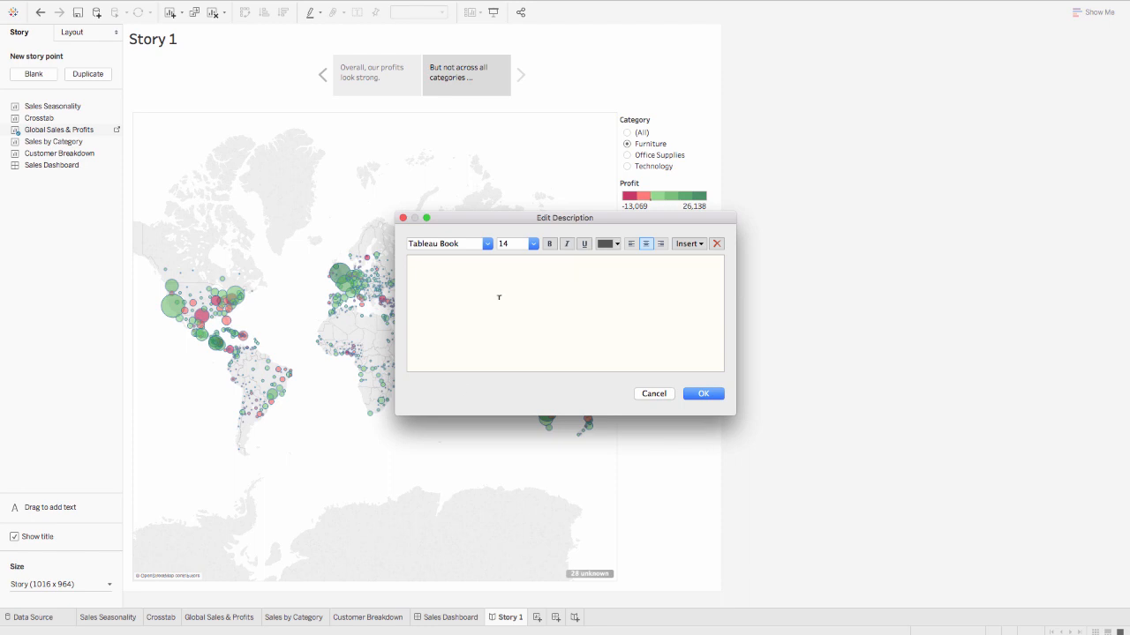
text(Furniture appears to hae)
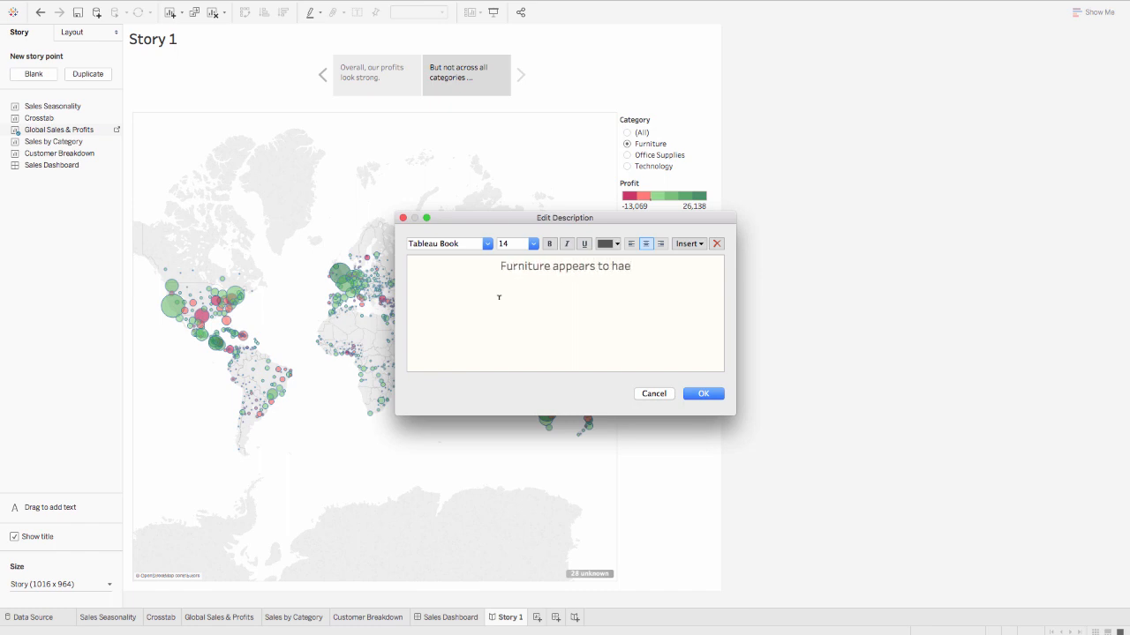
key(BackSpace)
text(ve poo)
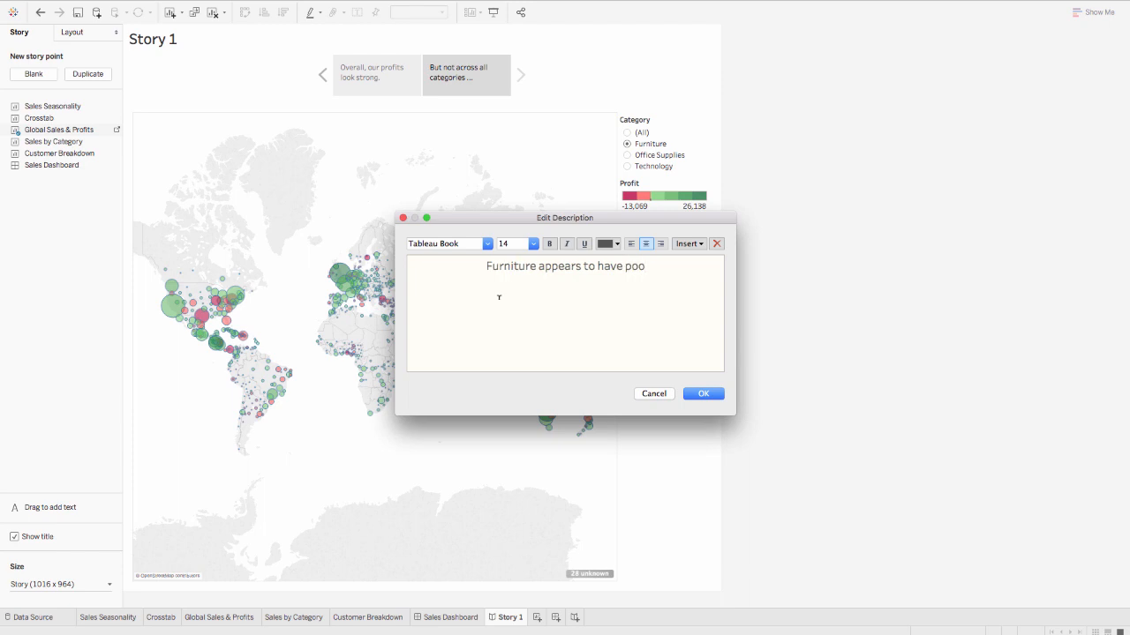
text(r profitab)
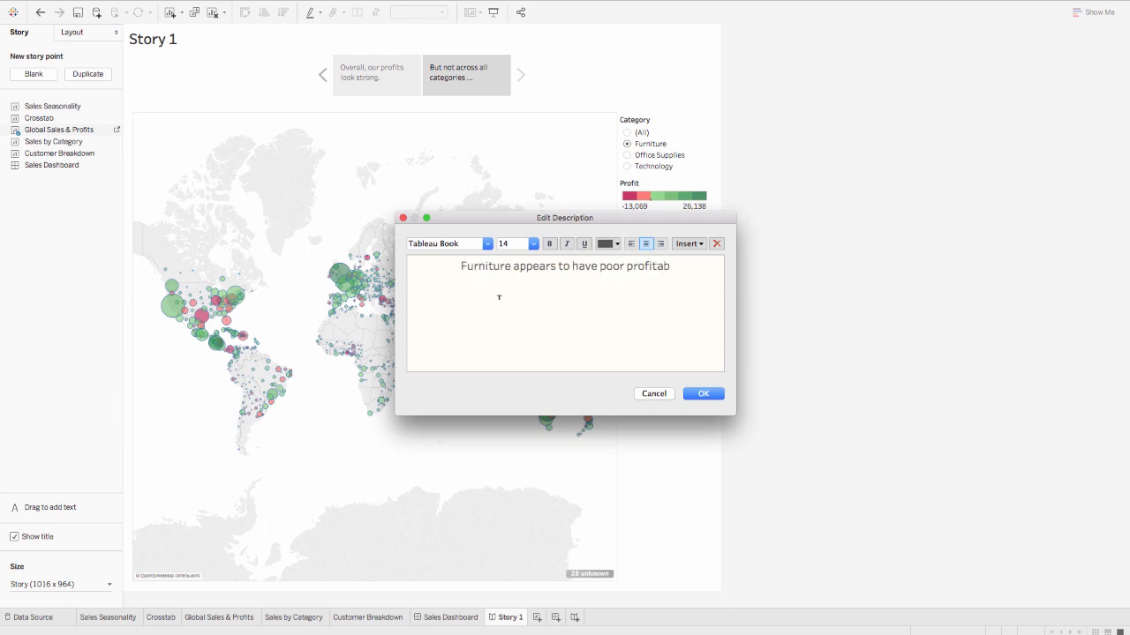
text(ility in)
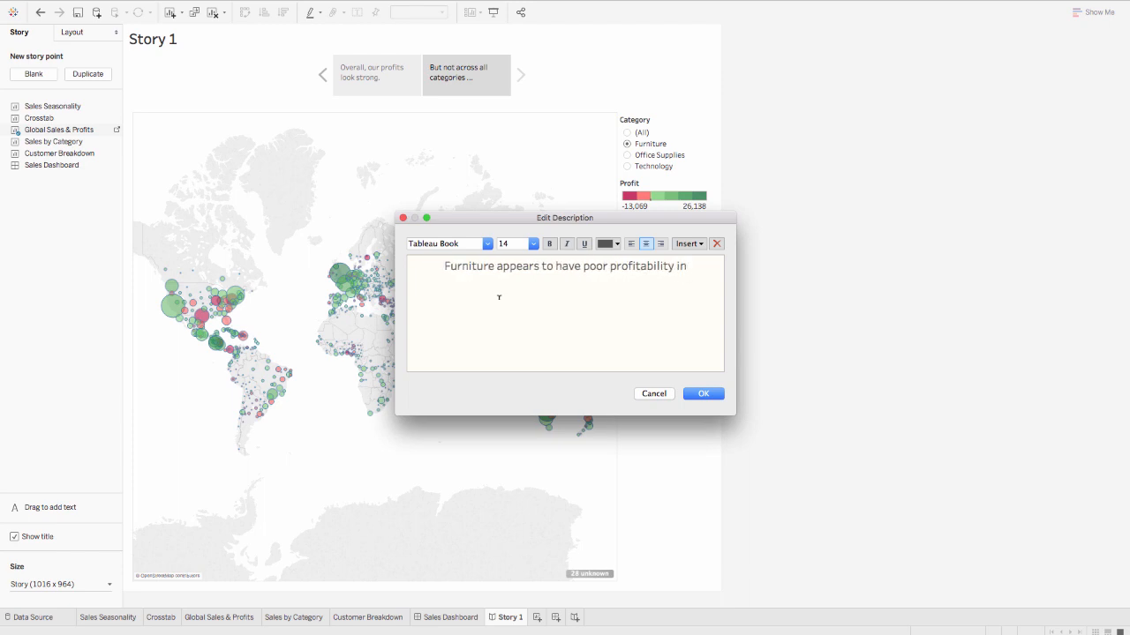
text( some areas.)
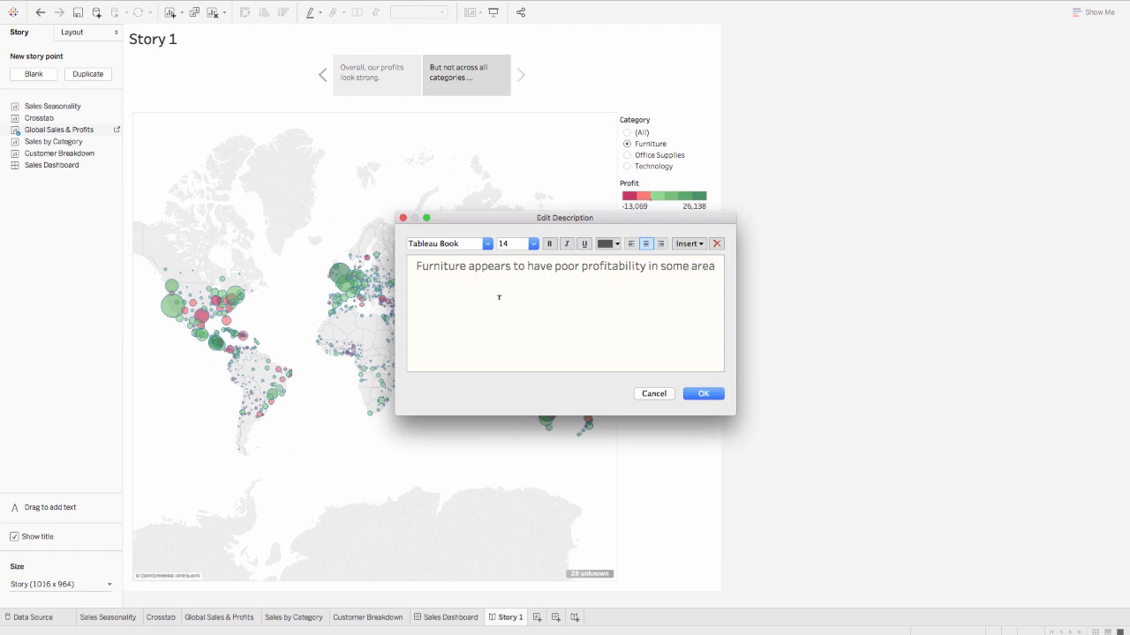
Choose font size 12 for the description, accept it, and move the text box to the empty ocean just south of Africa
click(533, 243)
click(528, 298)
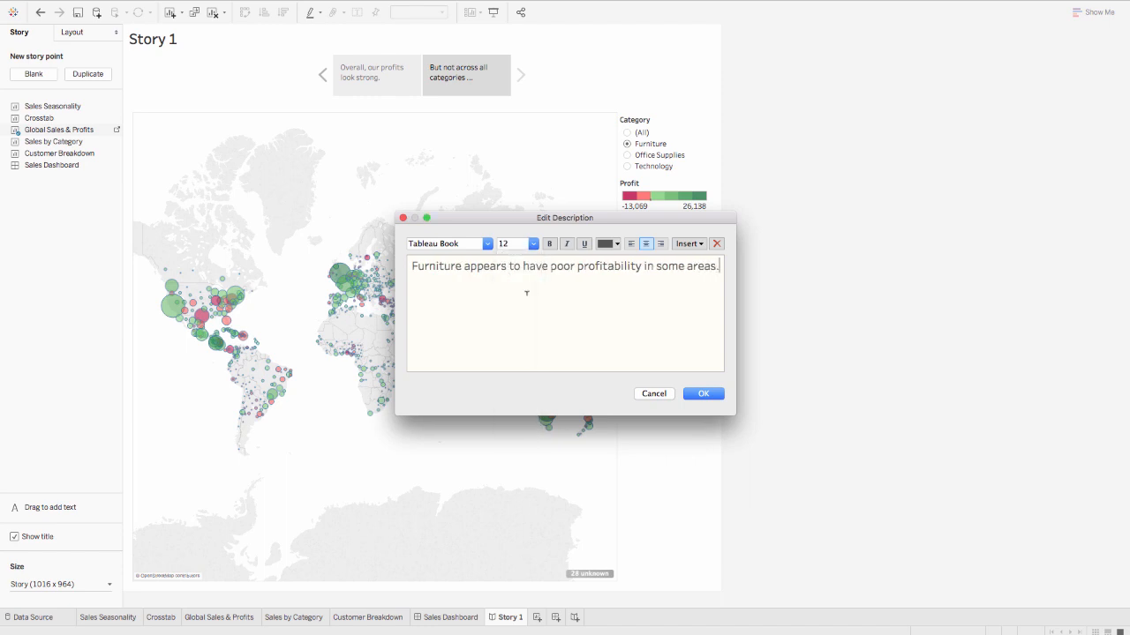
click(703, 393)
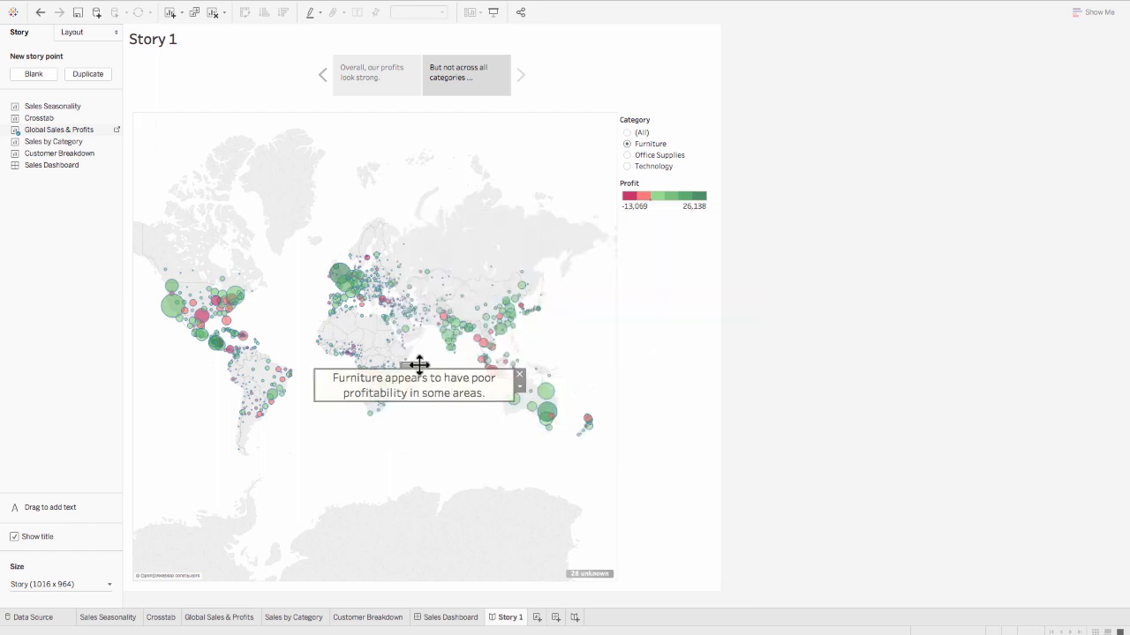
drag(420, 366, 432, 429)
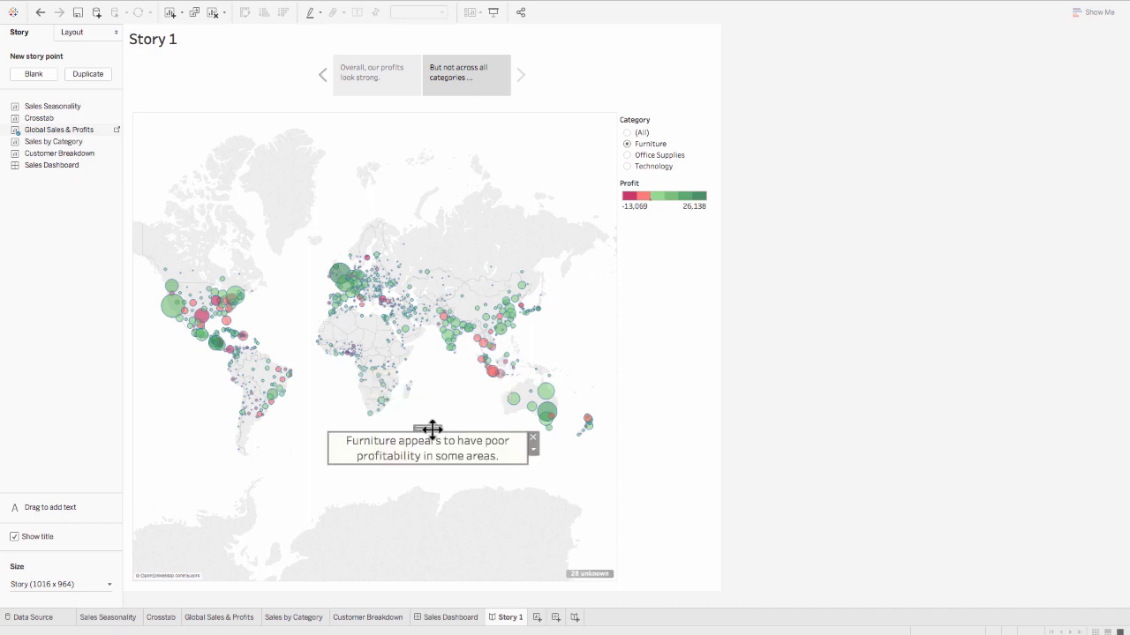
click(595, 483)
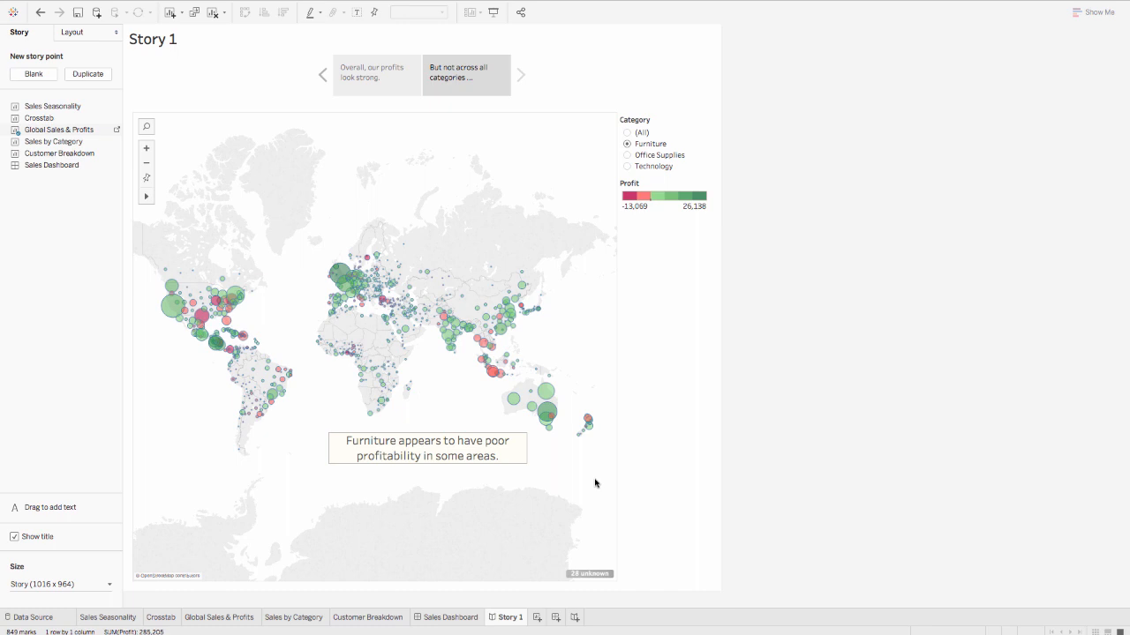
Add the Sales by Category sheet as a third story point and caption it "Here's the biggest problem."
mouse_move(471, 85)
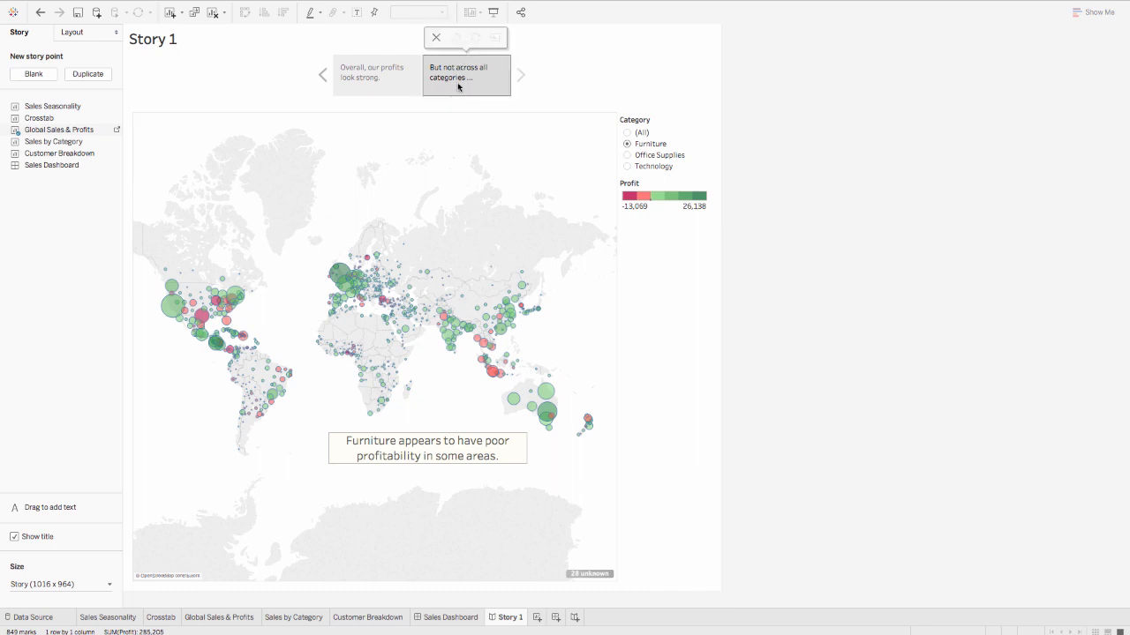
mouse_move(80, 151)
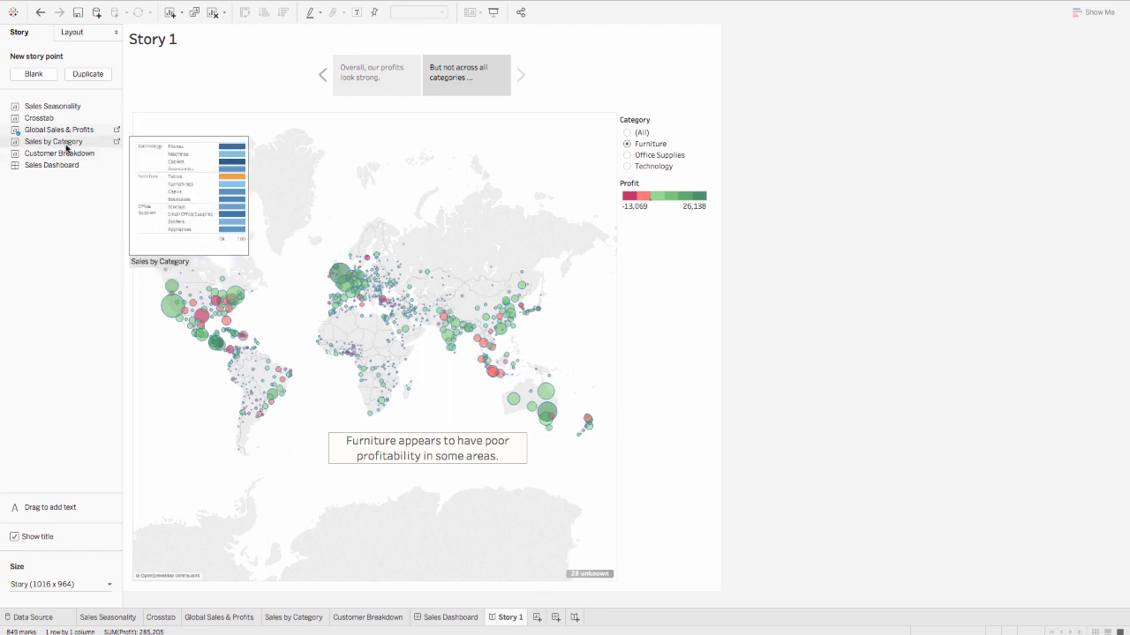
double_click(67, 143)
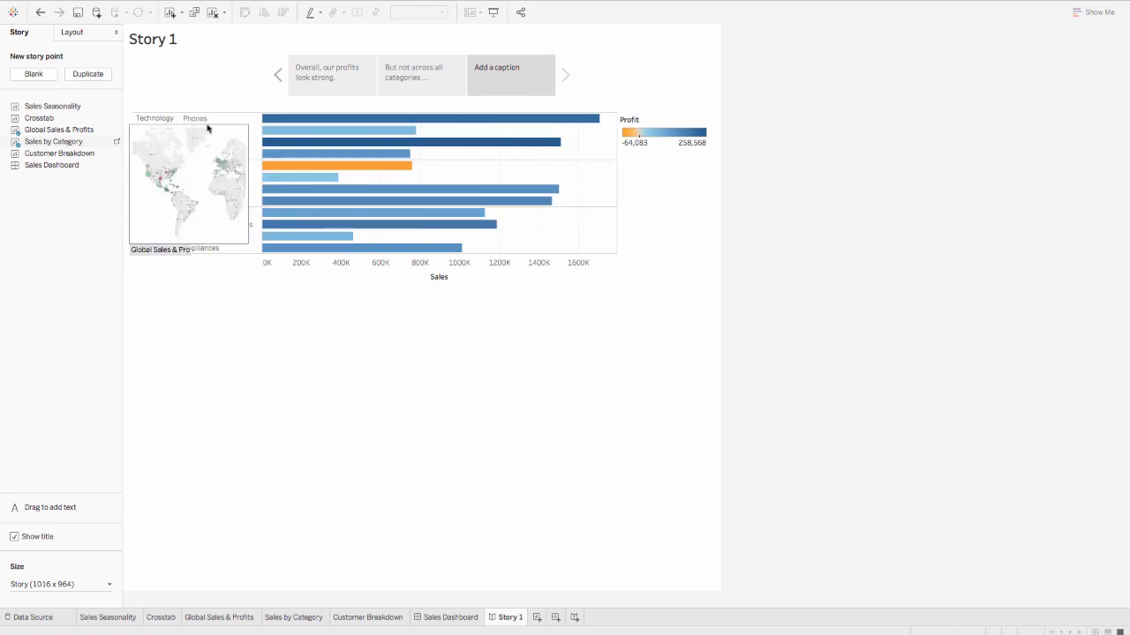
mouse_move(504, 95)
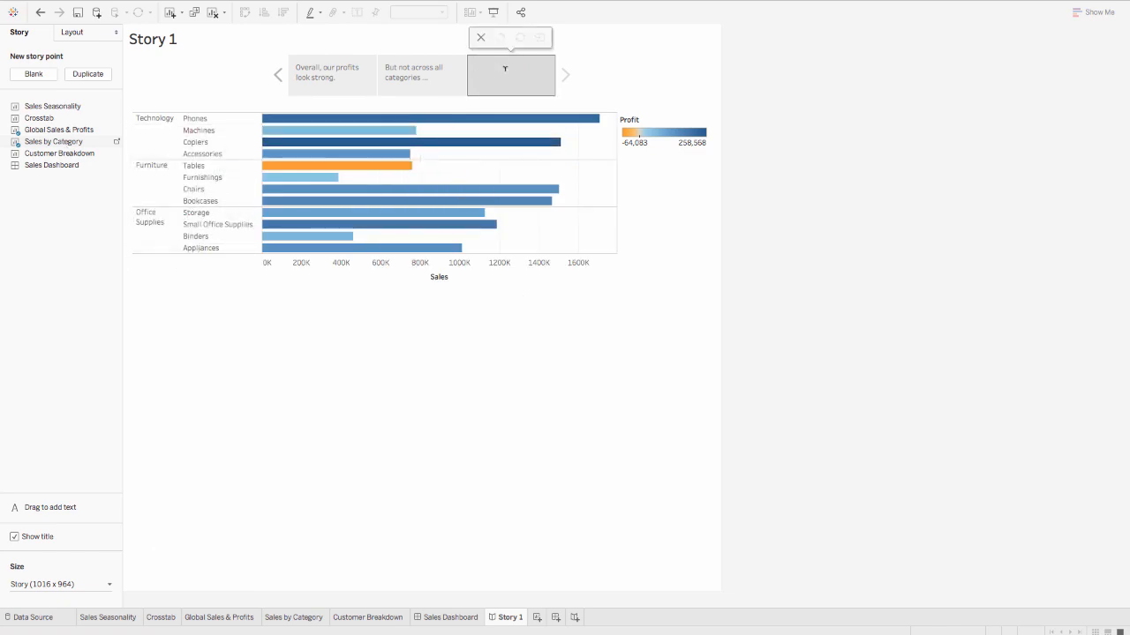
click(505, 68)
text(Here's the biggest problem.)
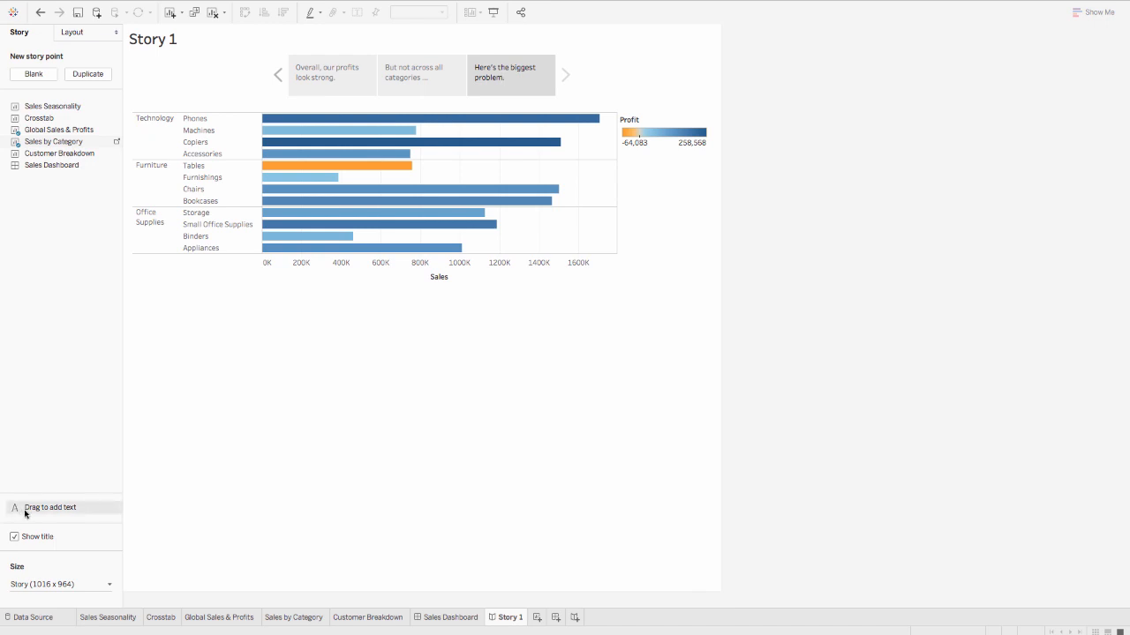
Add a text description reading "Tables are dragging down Furniture's profits." and place it just beneath the chart's Sales axis
drag(22, 512, 285, 319)
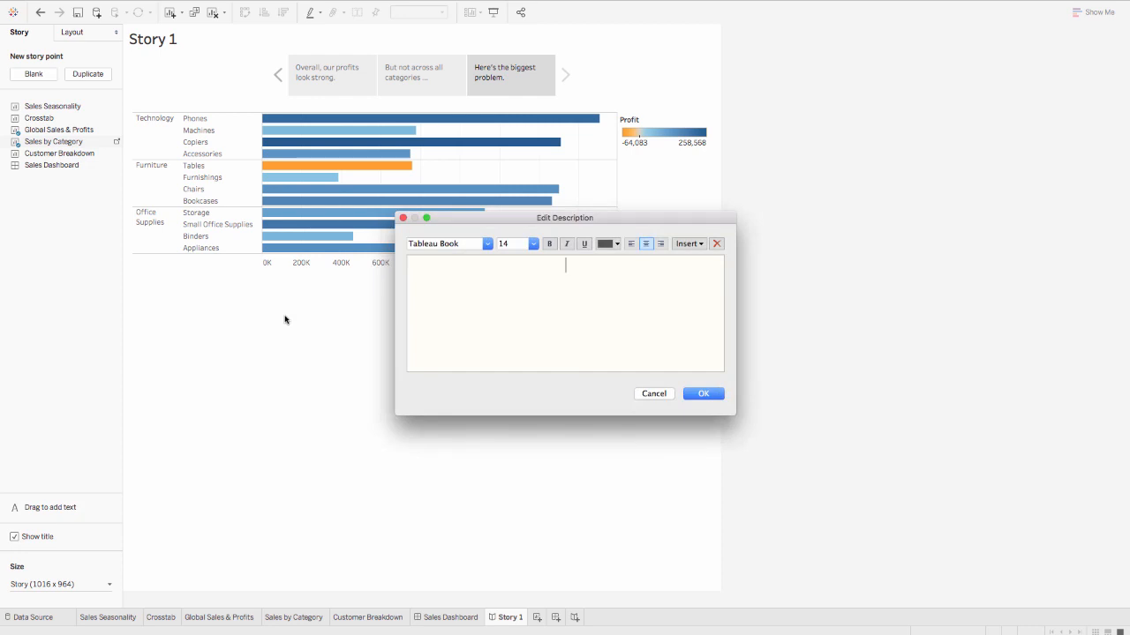
text(Tables are dragging )
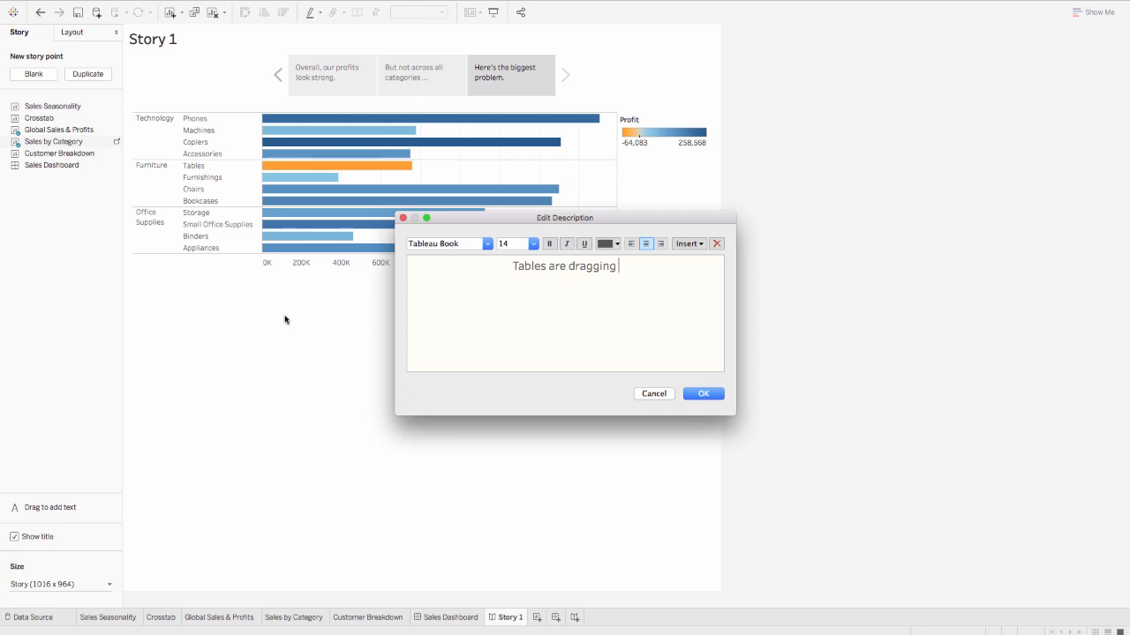
text(down Furn)
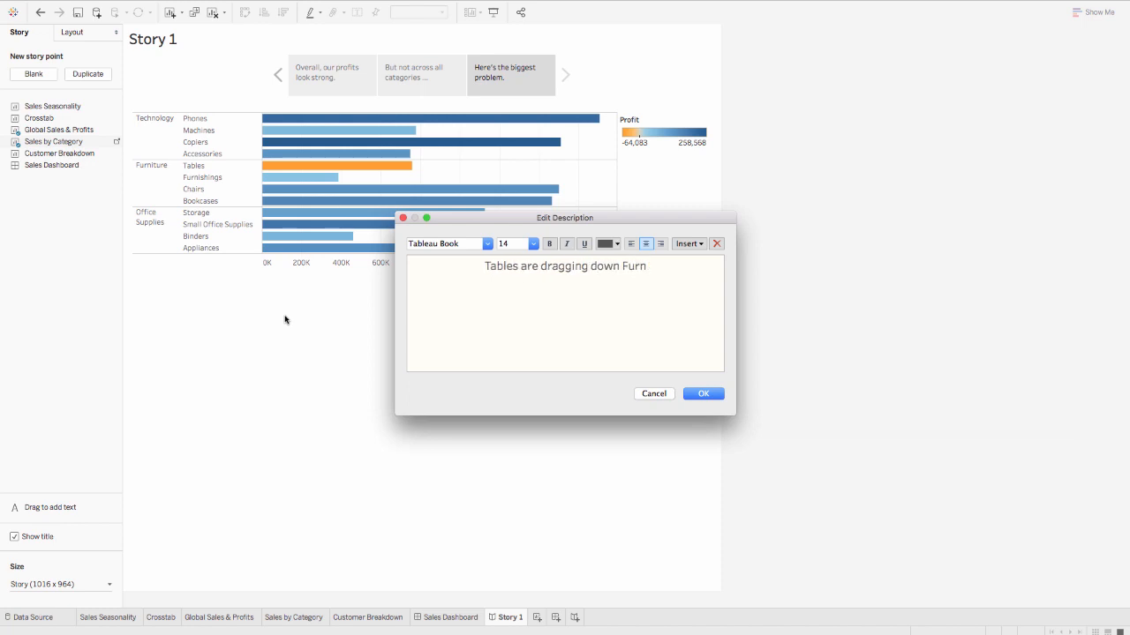
text(itur)
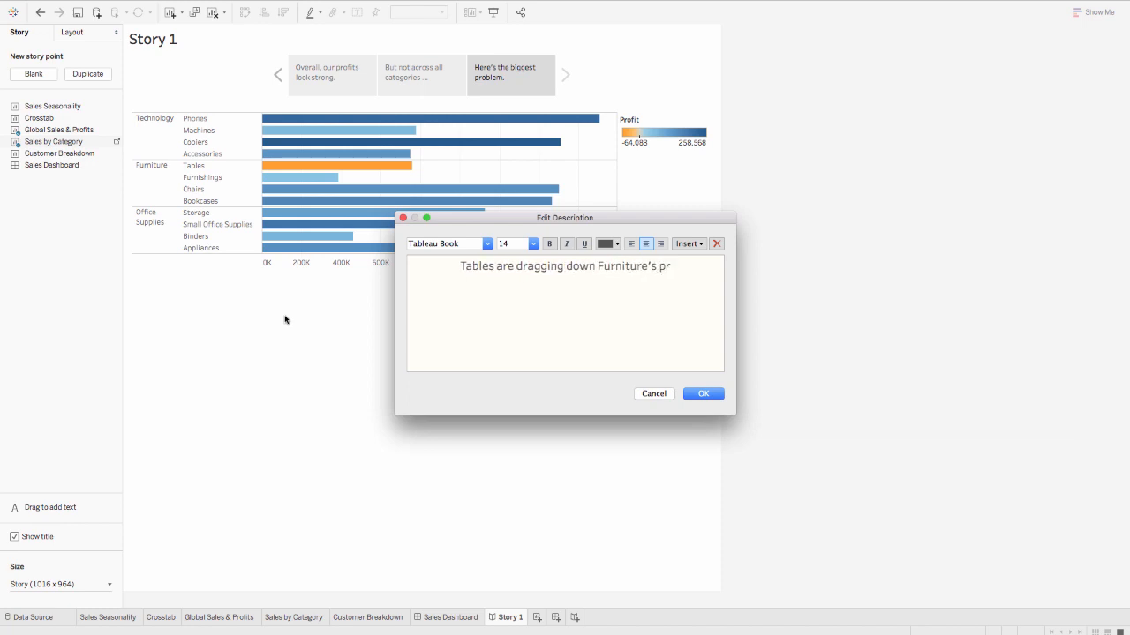
text(e's profits.)
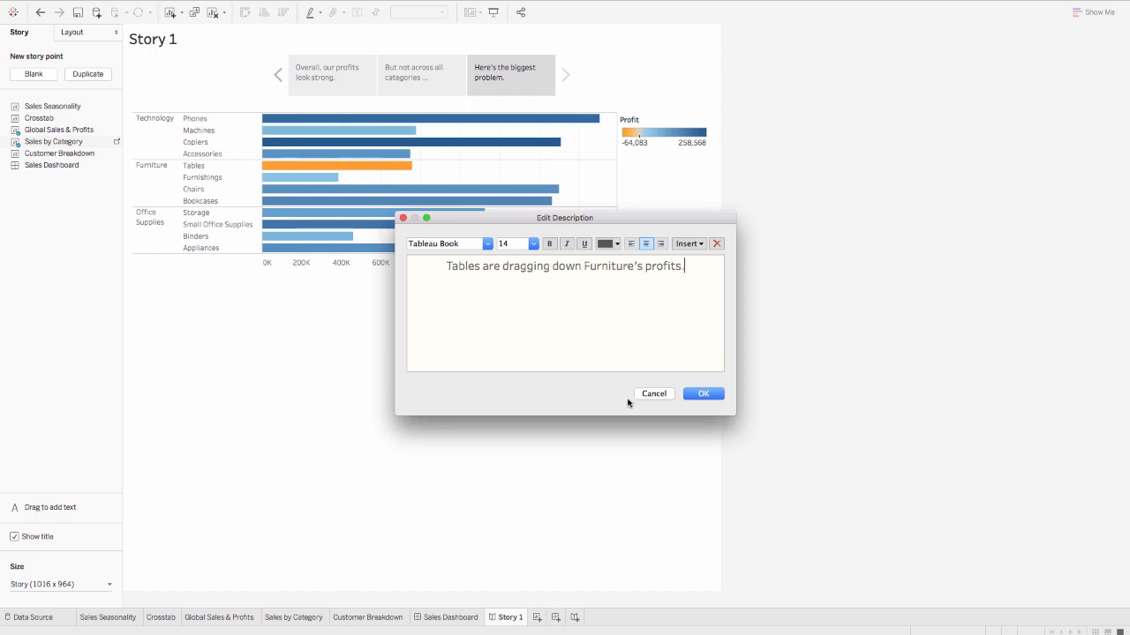
click(697, 394)
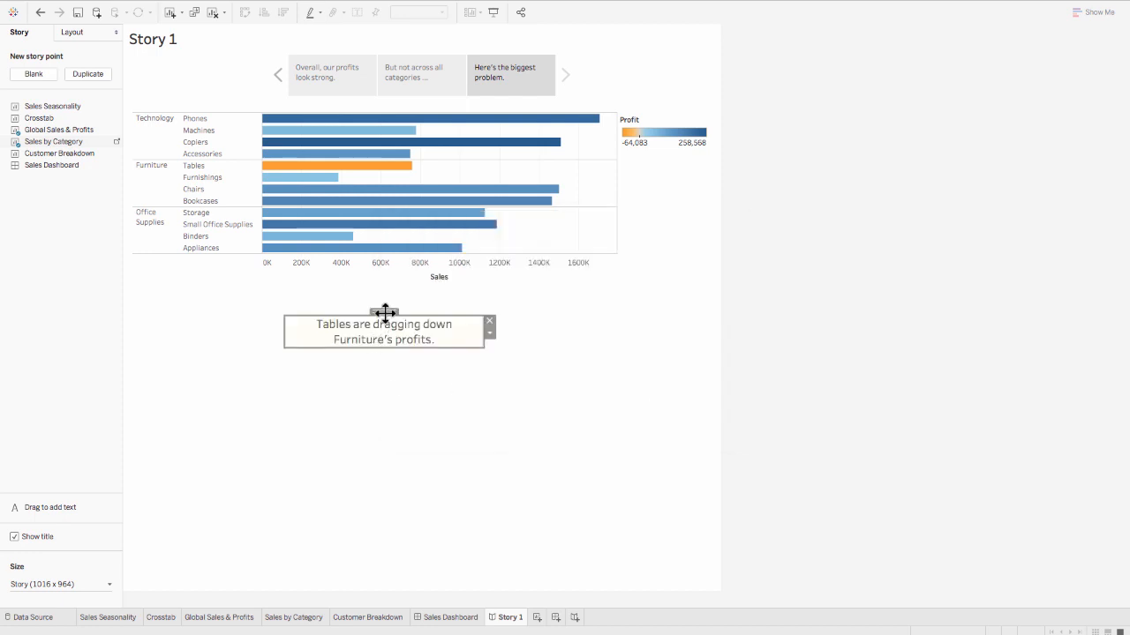
drag(385, 313, 443, 296)
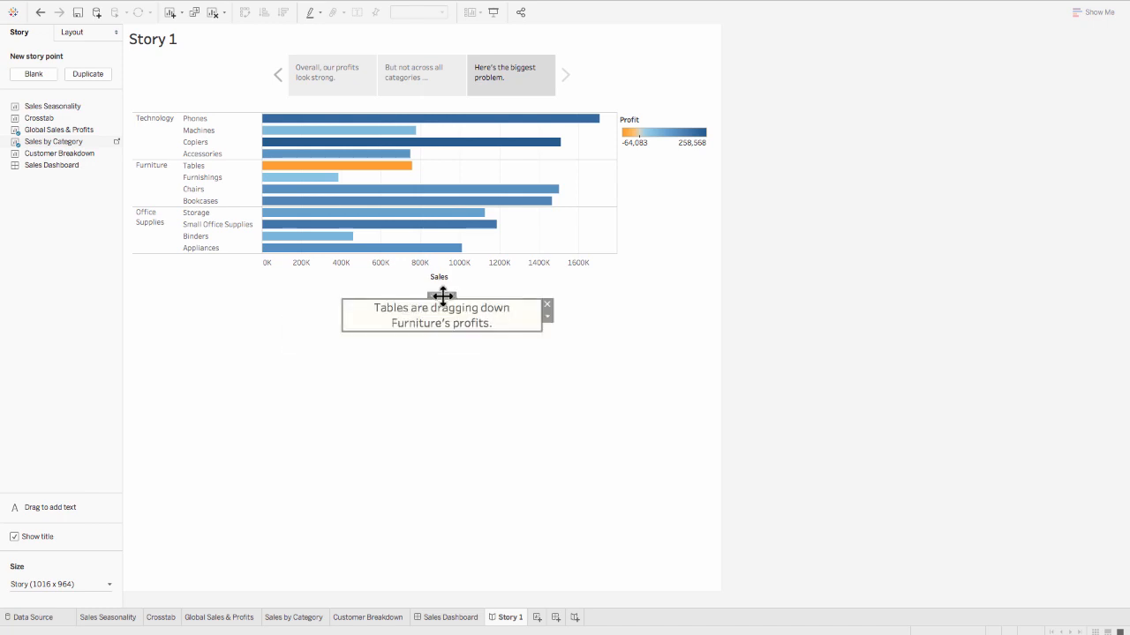
click(449, 356)
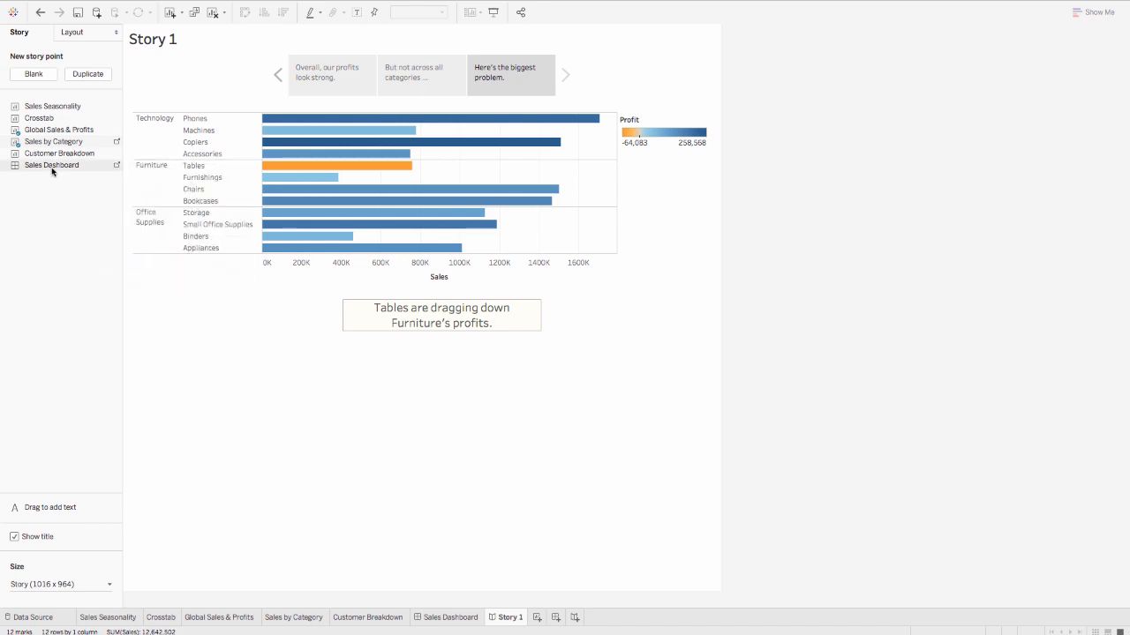
Add the Sales Dashboard as the fourth story point, after "Here's the biggest problem.", and open its caption for editing
drag(52, 172, 184, 177)
mouse_move(275, 129)
mouse_down()
mouse_move(337, 86)
mouse_move(556, 83)
mouse_up()
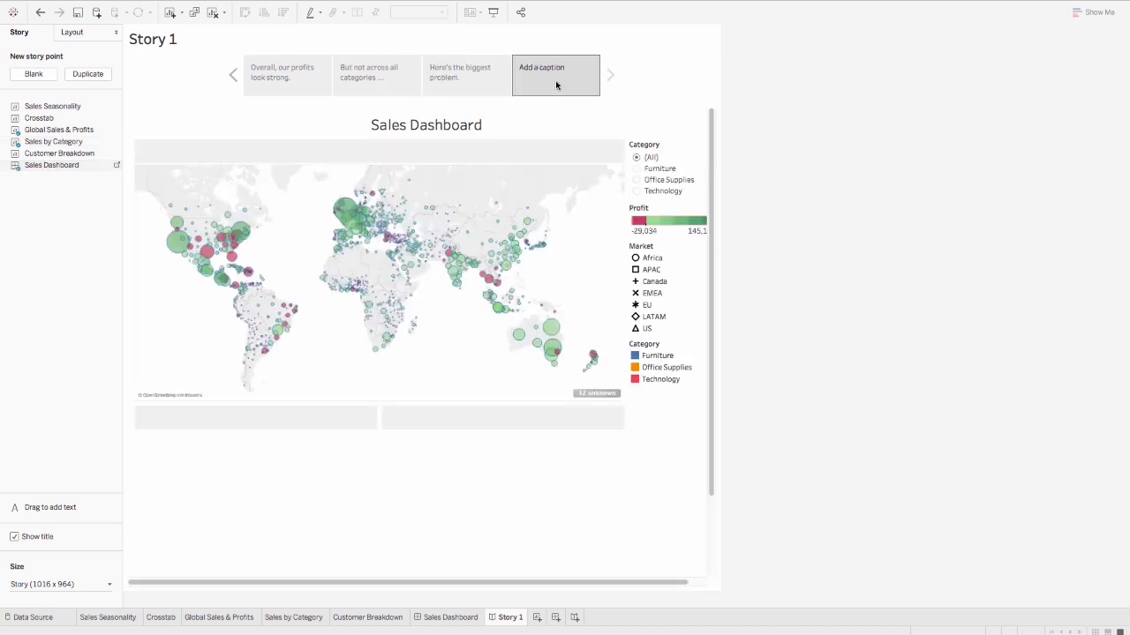
click(547, 70)
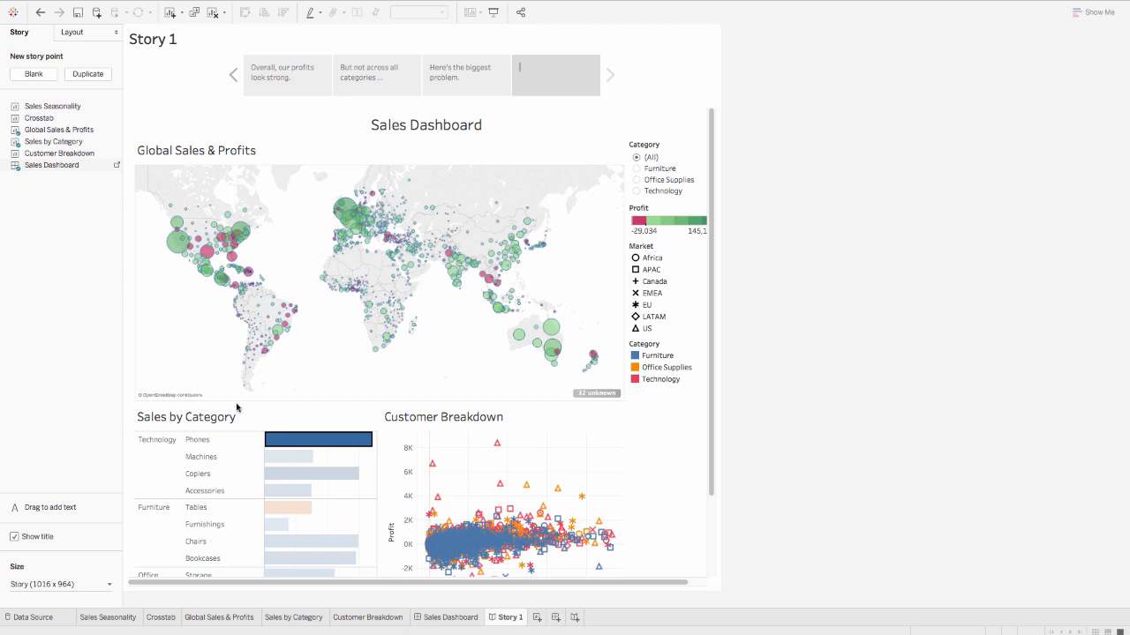
Go to the Sales Dashboard sheet, set its fixed size to Fit to Story 1 (1000 x 814), and return to the story
mouse_move(117, 170)
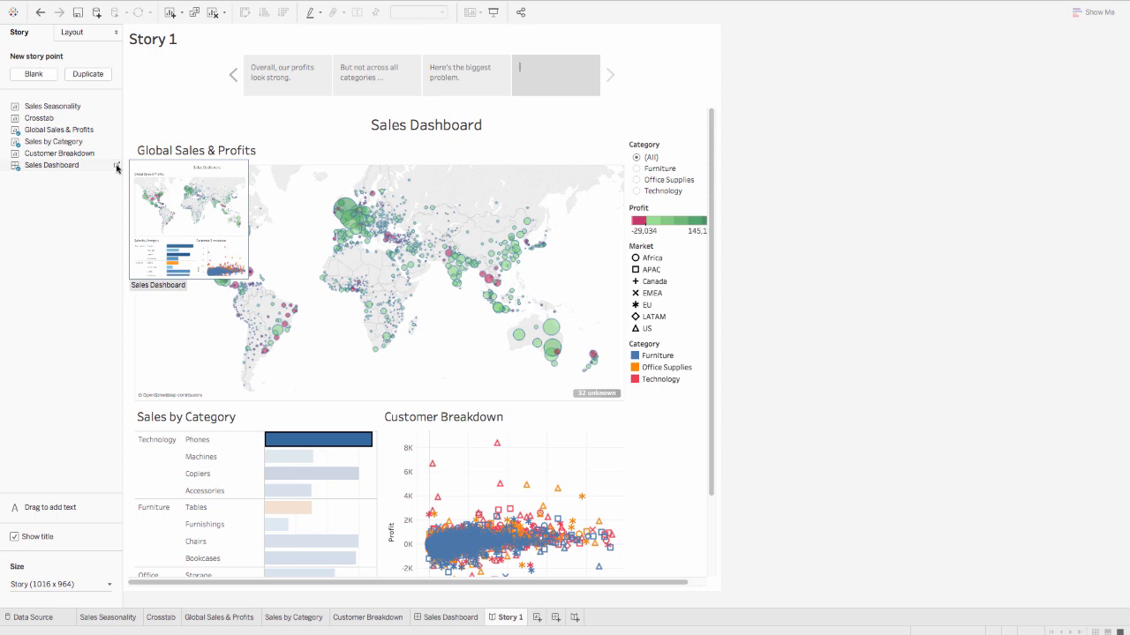
click(116, 167)
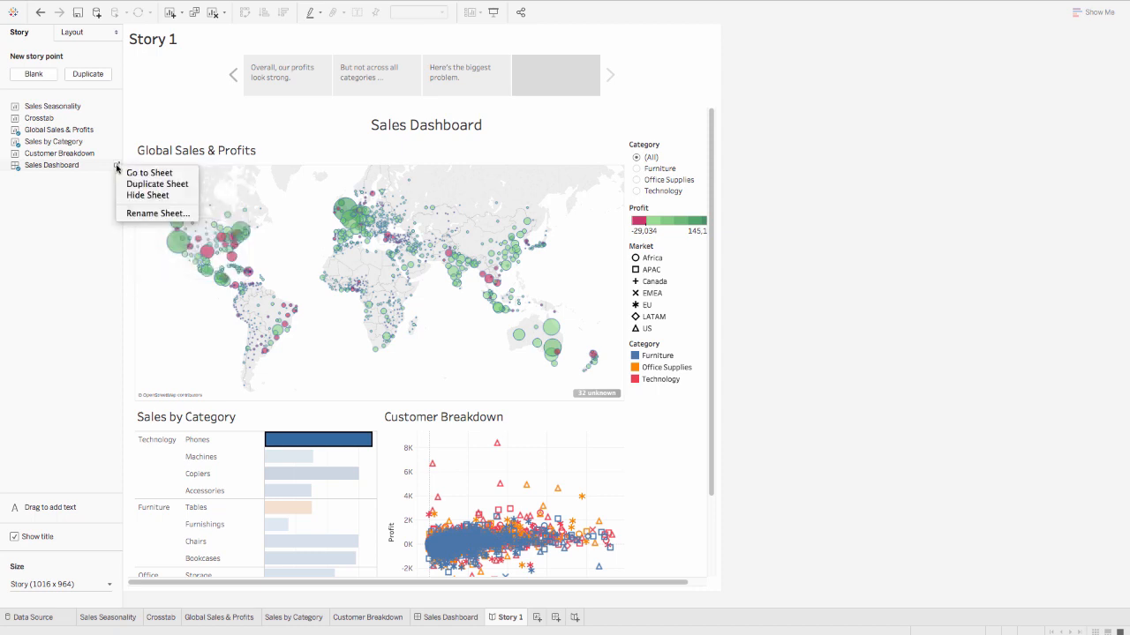
click(141, 173)
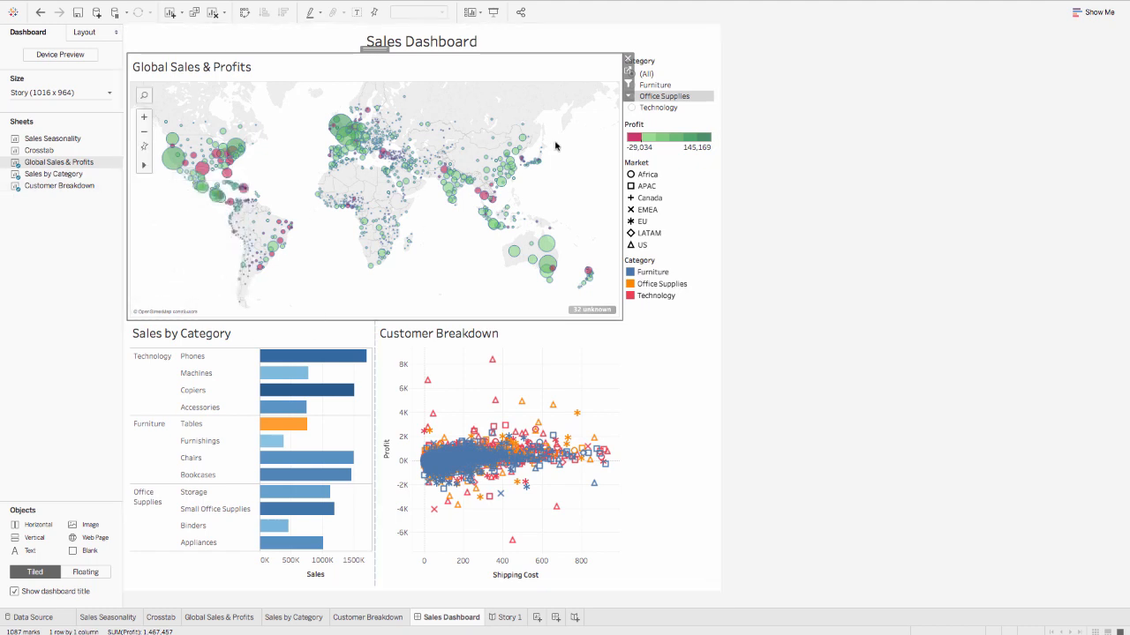
click(628, 97)
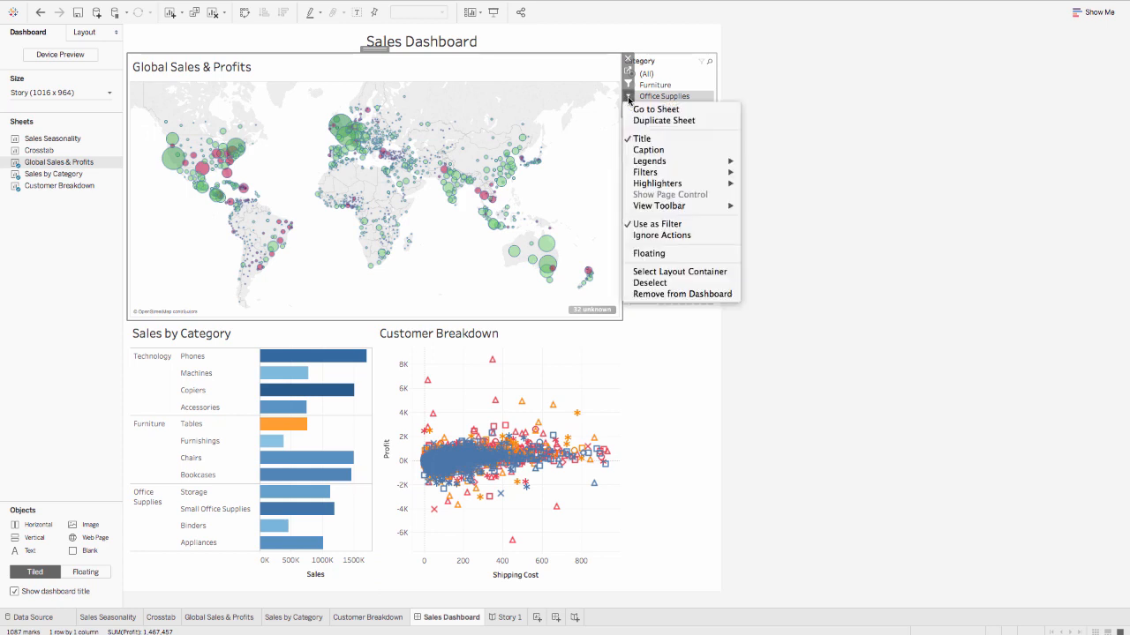
click(628, 97)
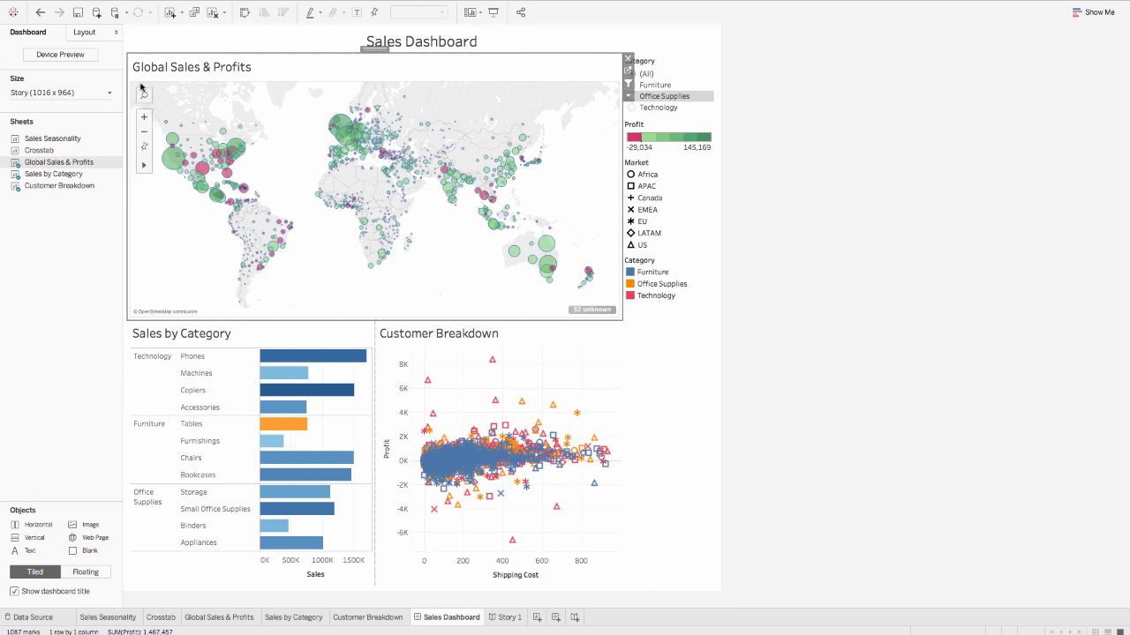
click(109, 92)
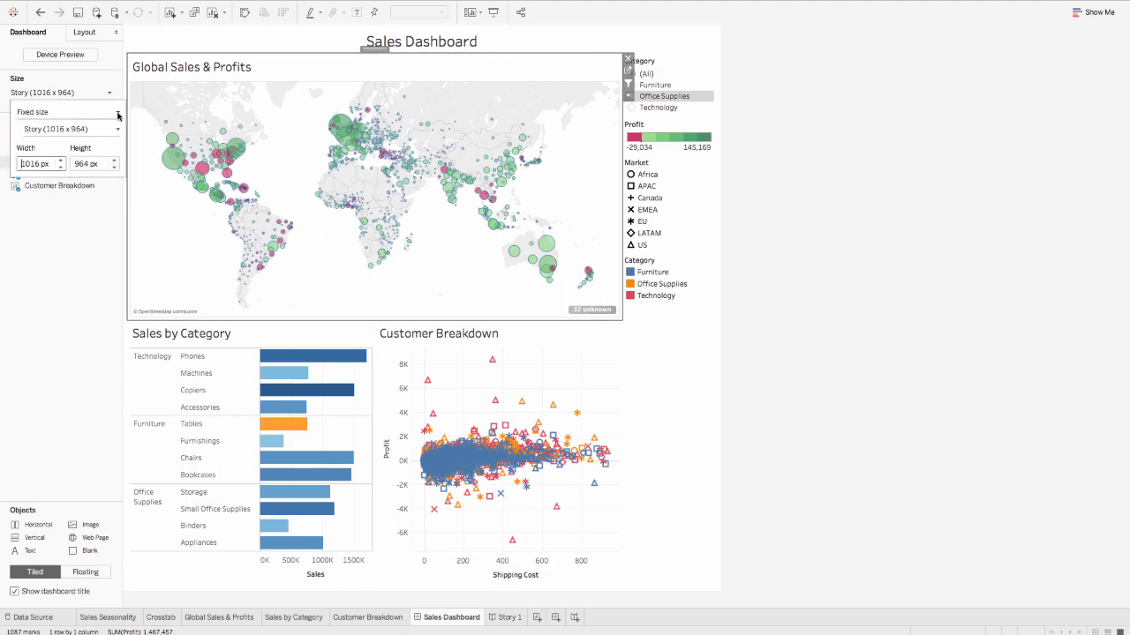
click(119, 115)
click(113, 124)
click(118, 129)
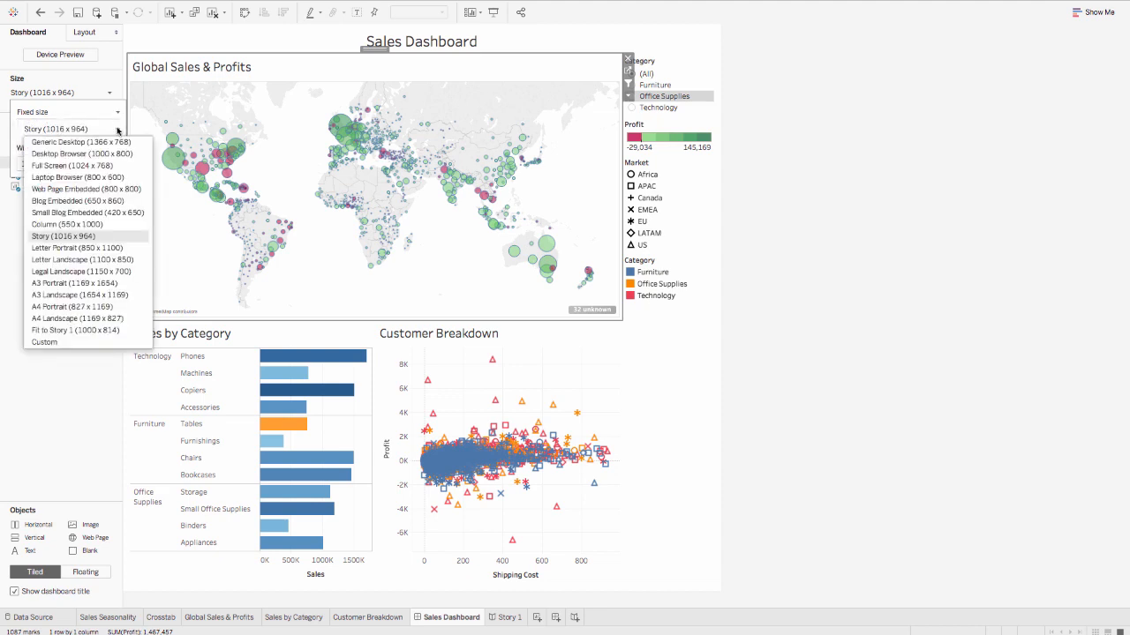
click(81, 330)
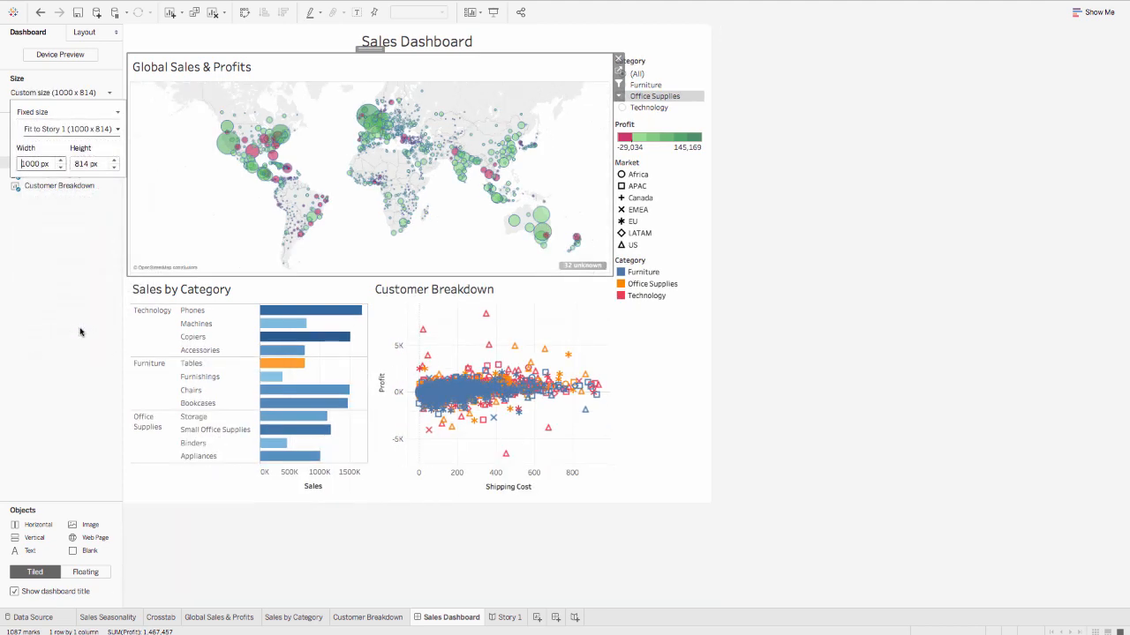
click(334, 555)
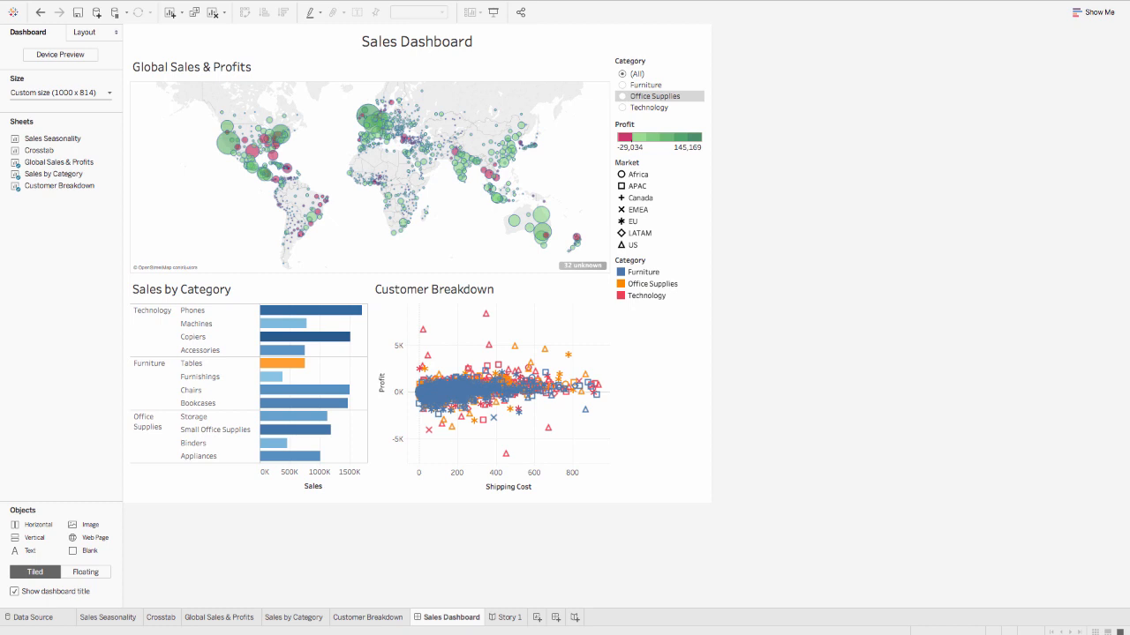
click(506, 617)
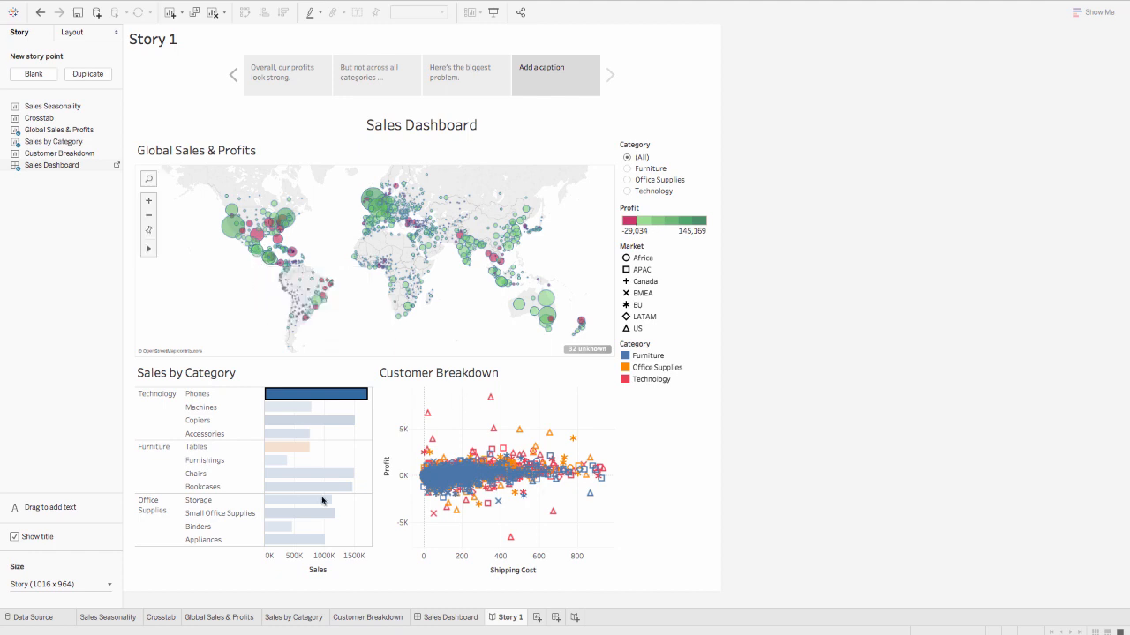
Remove the title from the Sales Dashboard sheet
click(449, 617)
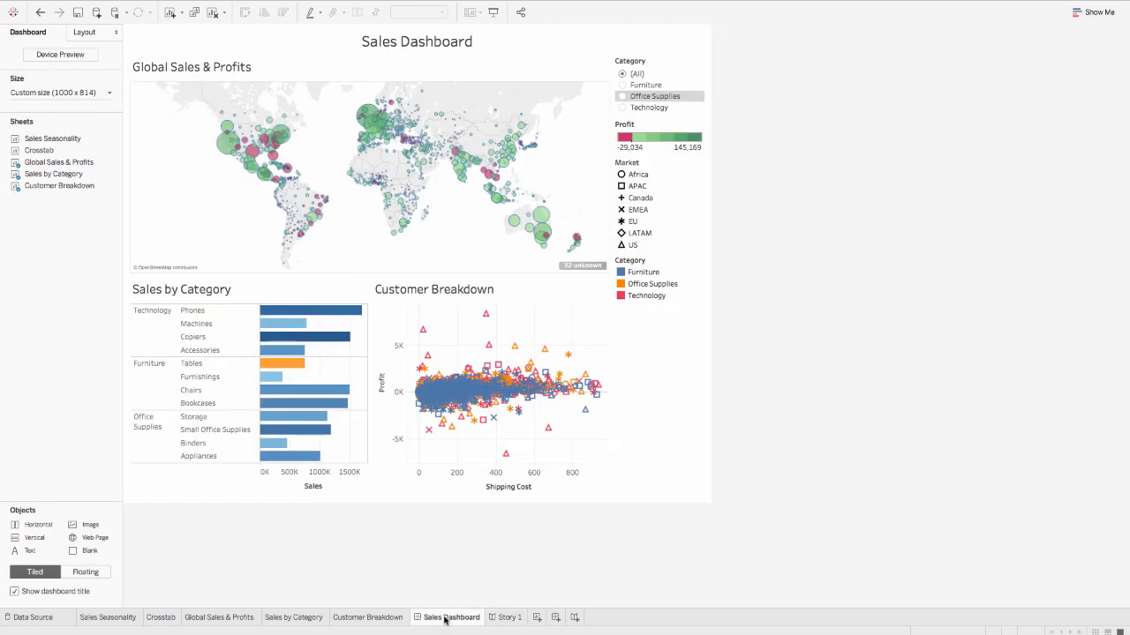
click(417, 46)
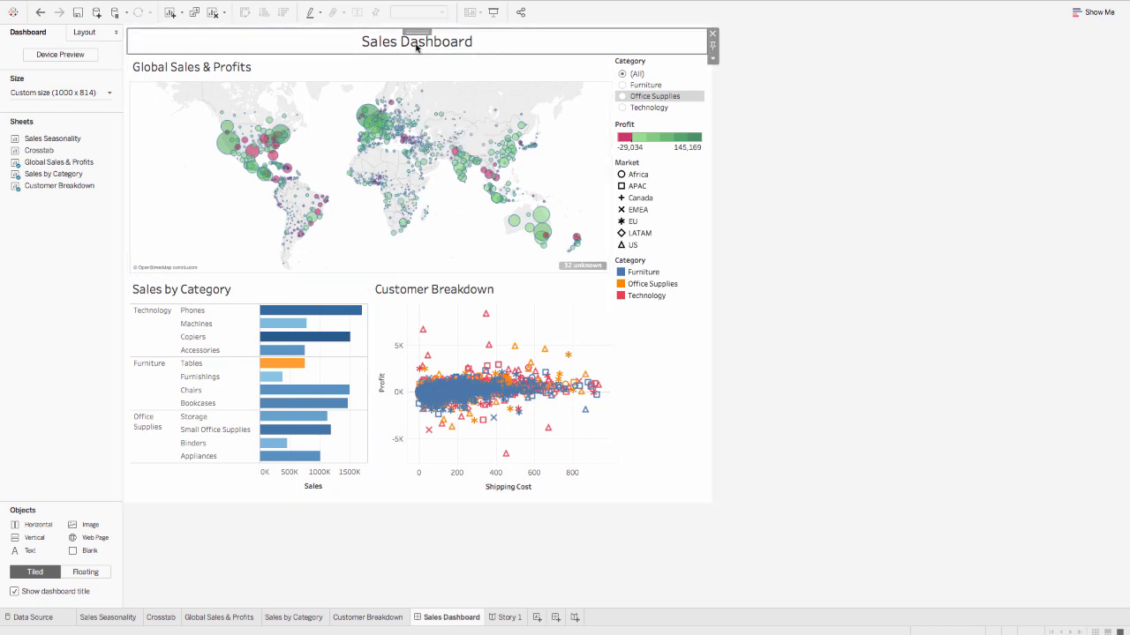
click(713, 35)
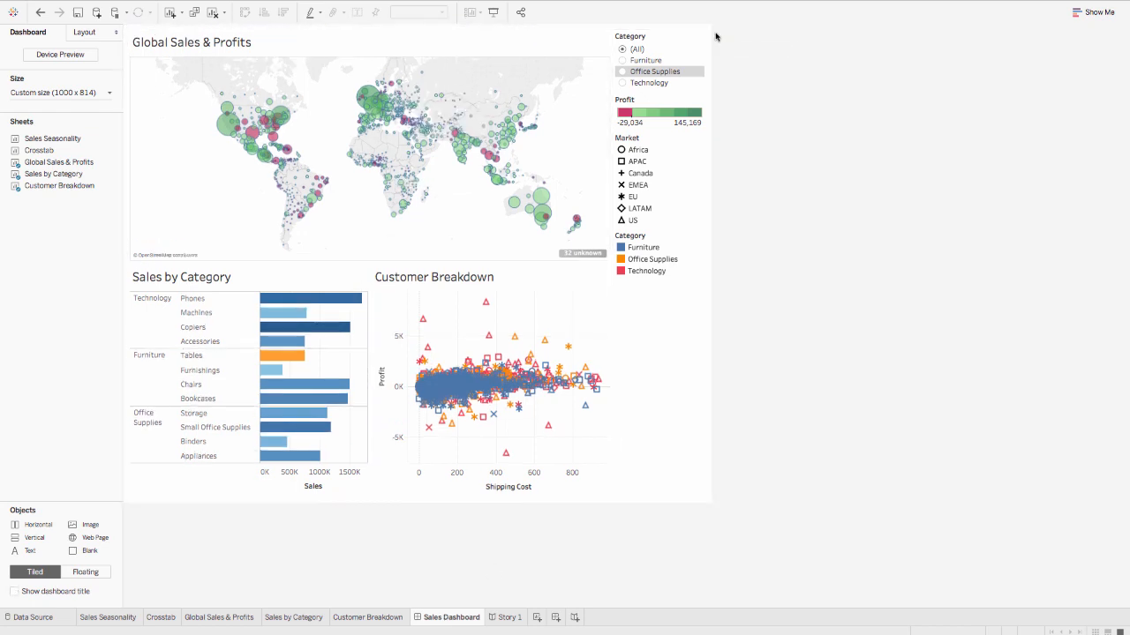
Return to the story and caption the dashboard story point "What's behind it? Next steps ..."
click(510, 618)
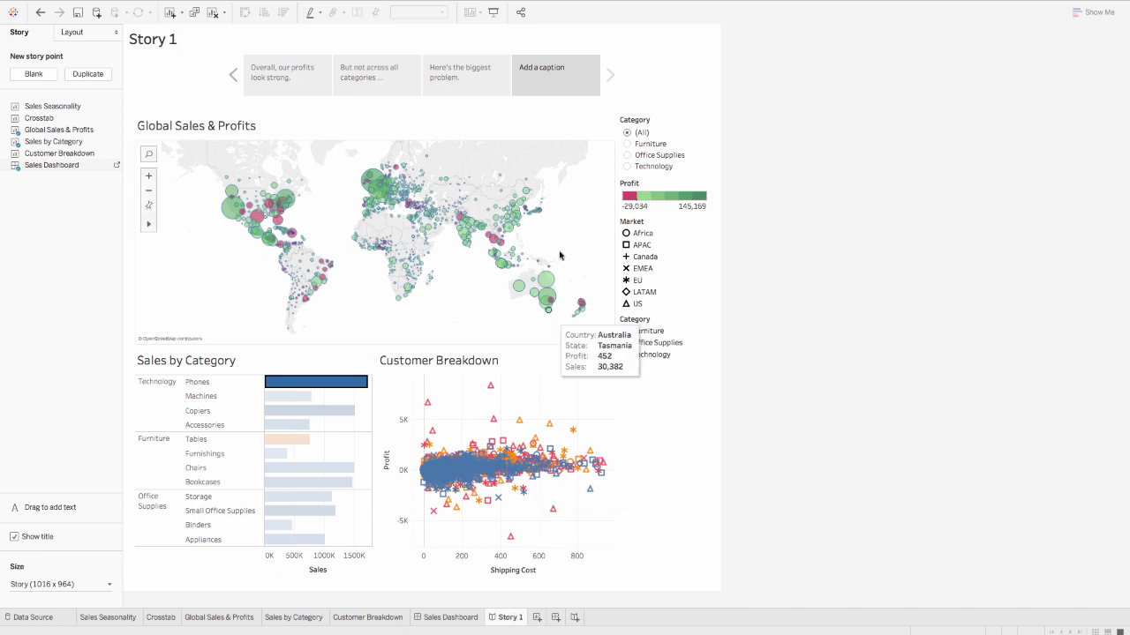
double_click(549, 70)
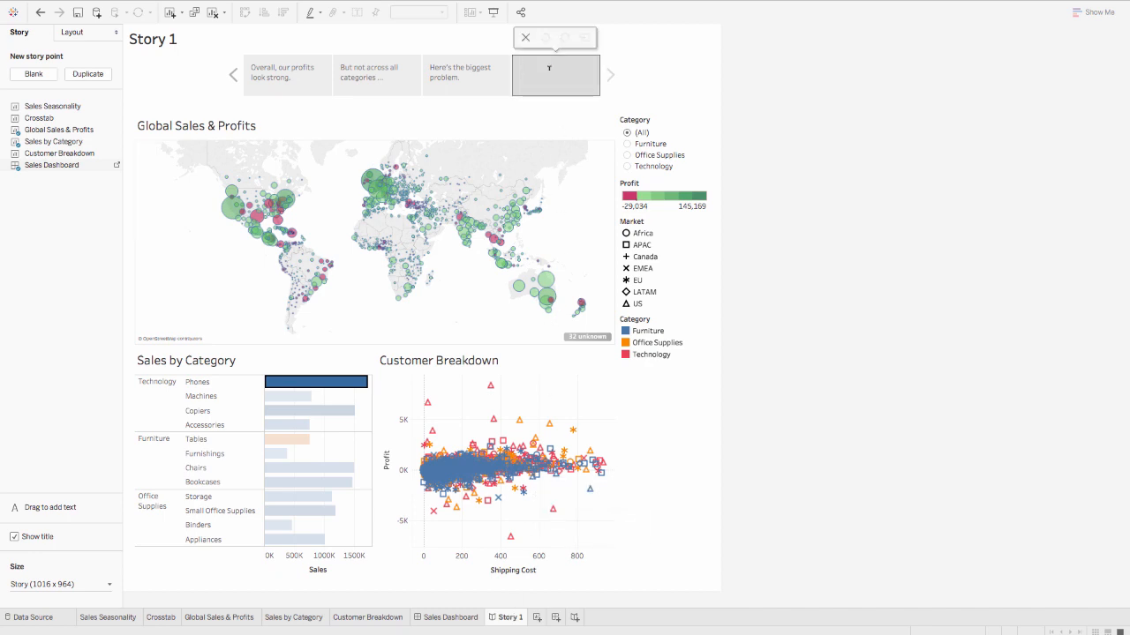
text(What's behind it? Next steps ...)
click(593, 123)
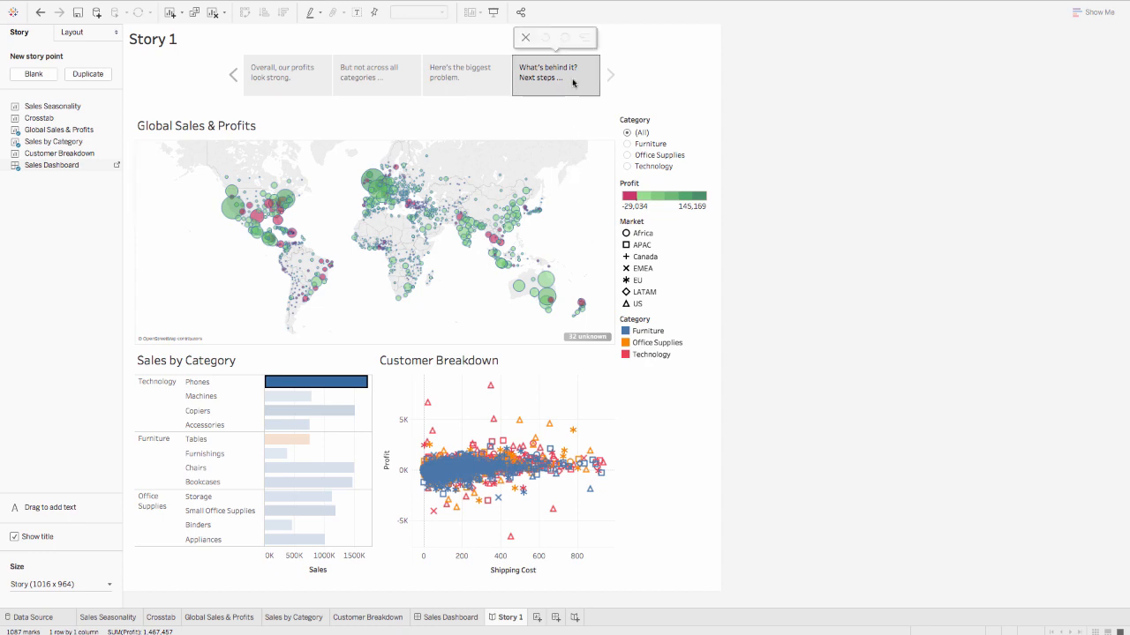
Filter the dashboard story point's category to Furniture and update the point to keep that filter
click(626, 144)
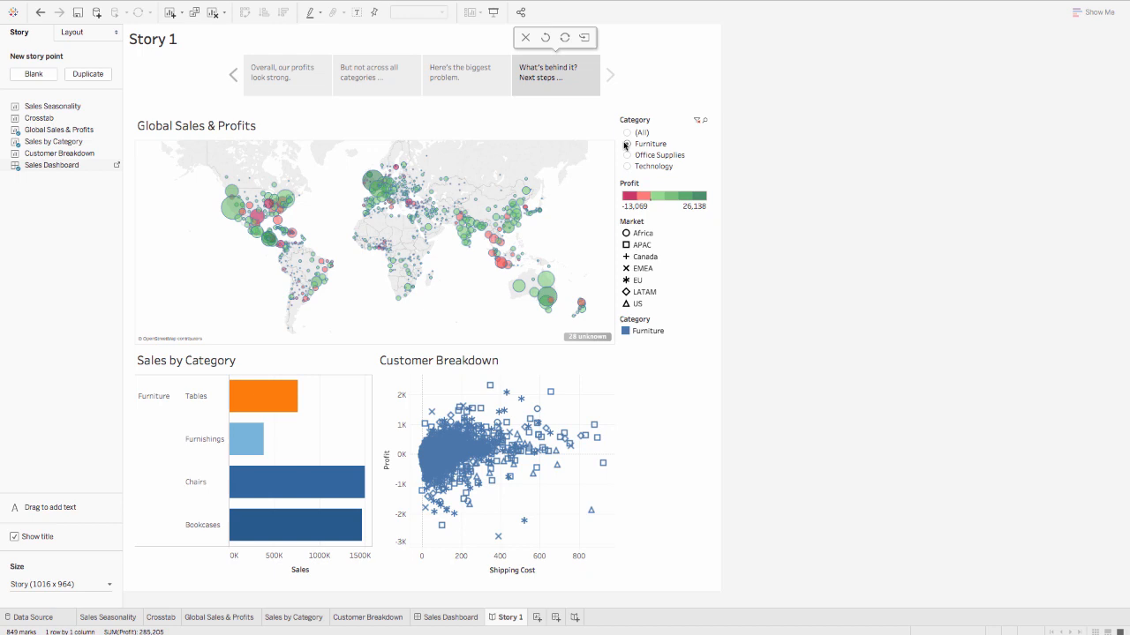
click(563, 38)
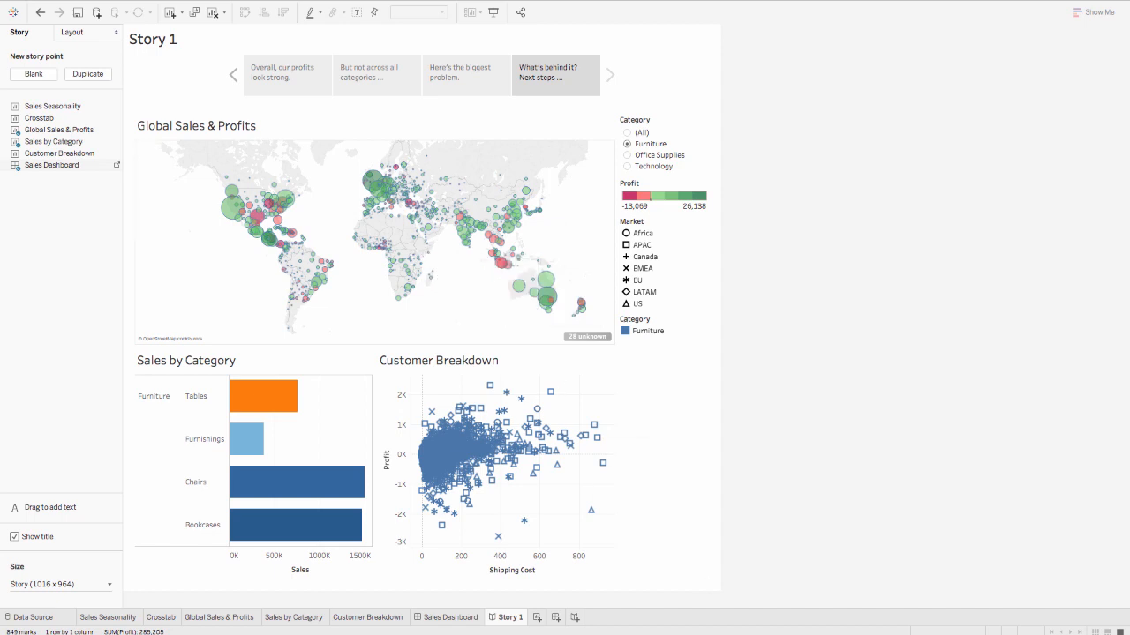
Rename the Story 1 sheet to "Profitability: The Whole Story"
double_click(510, 618)
text(Profitabilit)
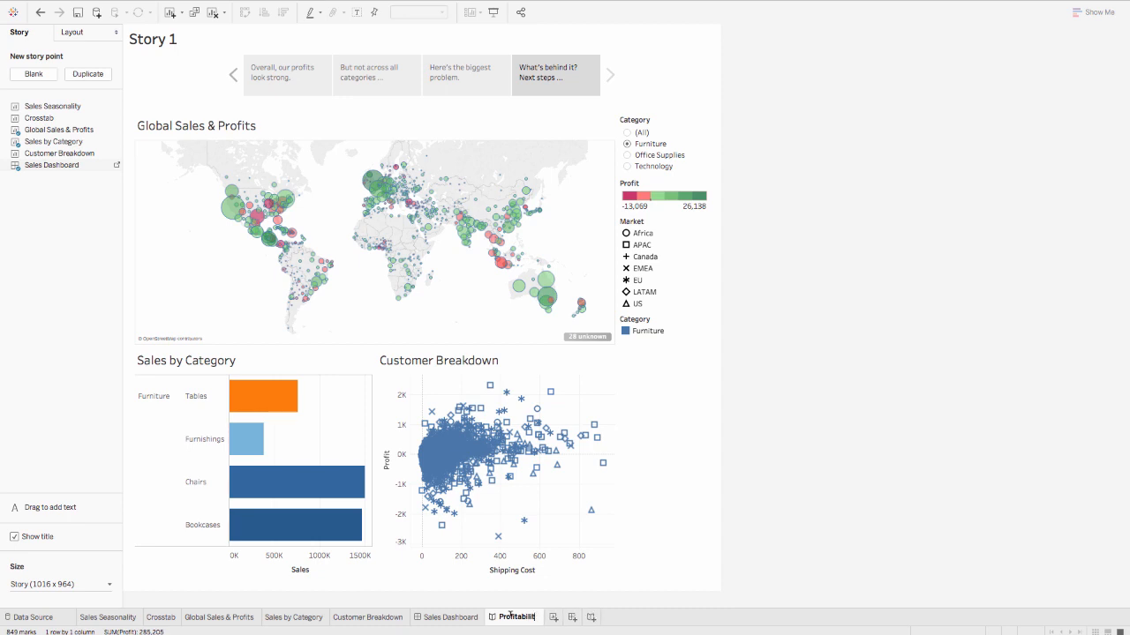
text(y: The Whole Story)
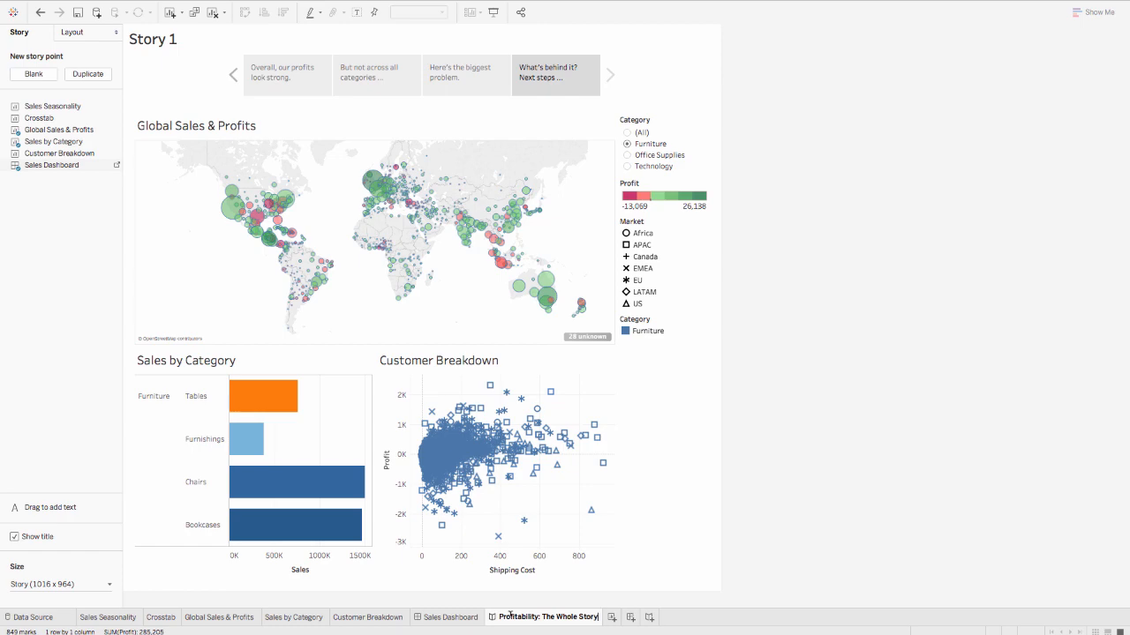
key(Return)
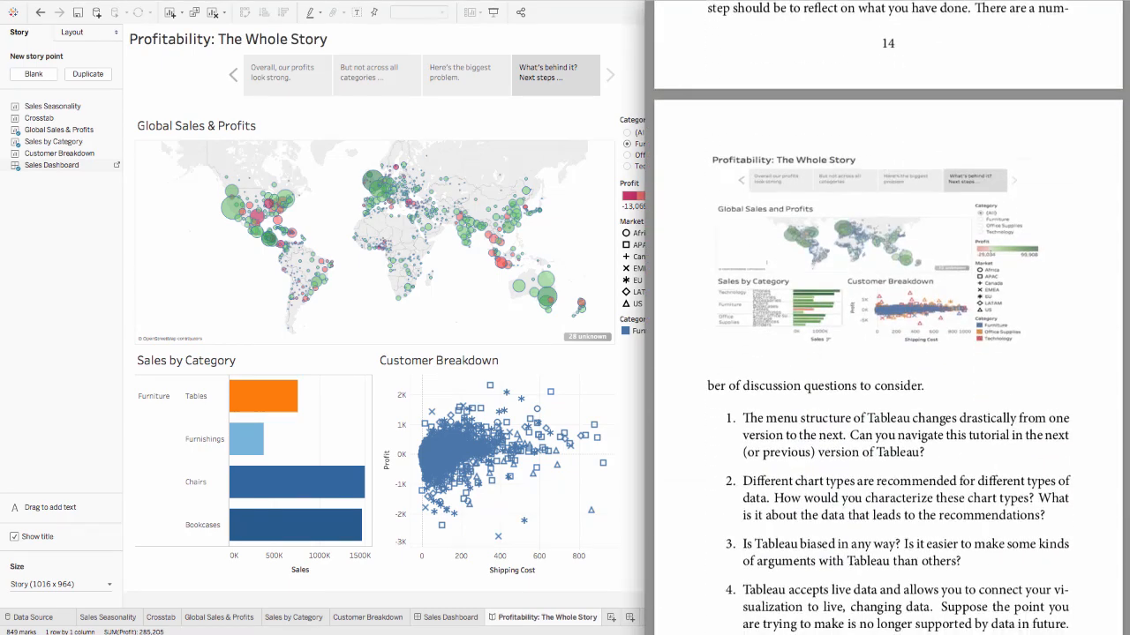
Compare the story with the example in the tutorial document, and preview it in presentation mode
scroll(816, 281, up, 1)
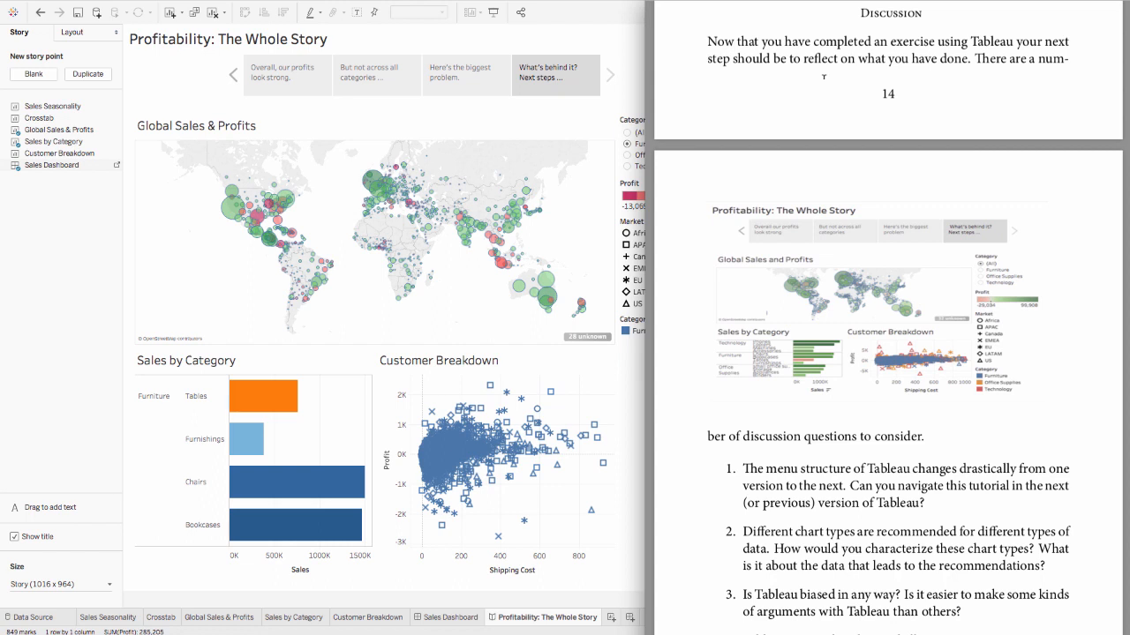
click(594, 12)
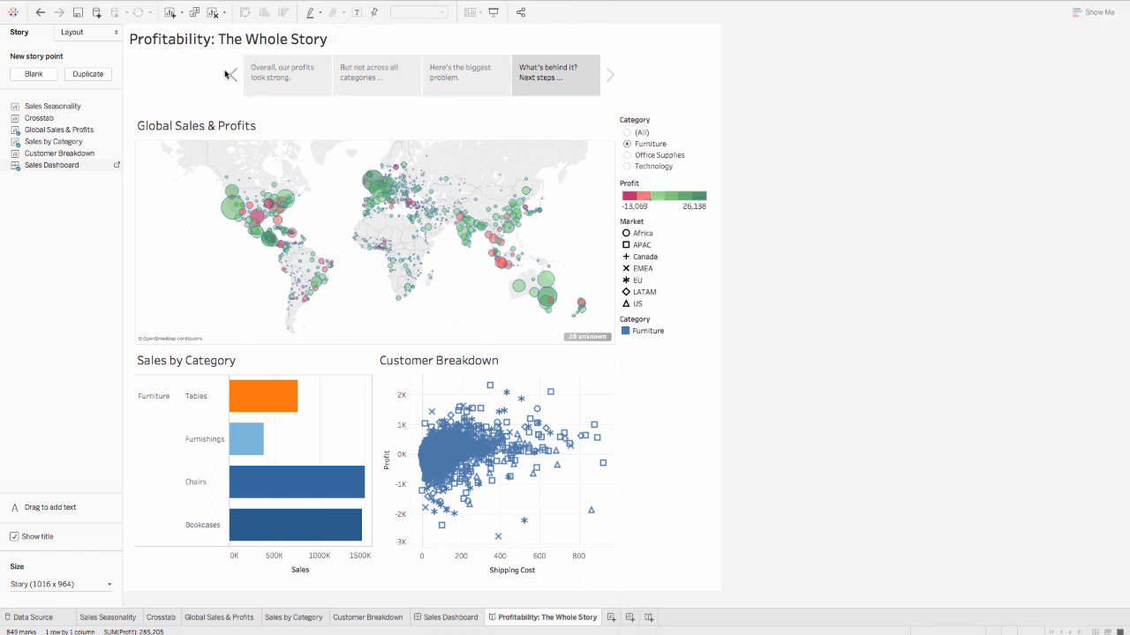
click(496, 15)
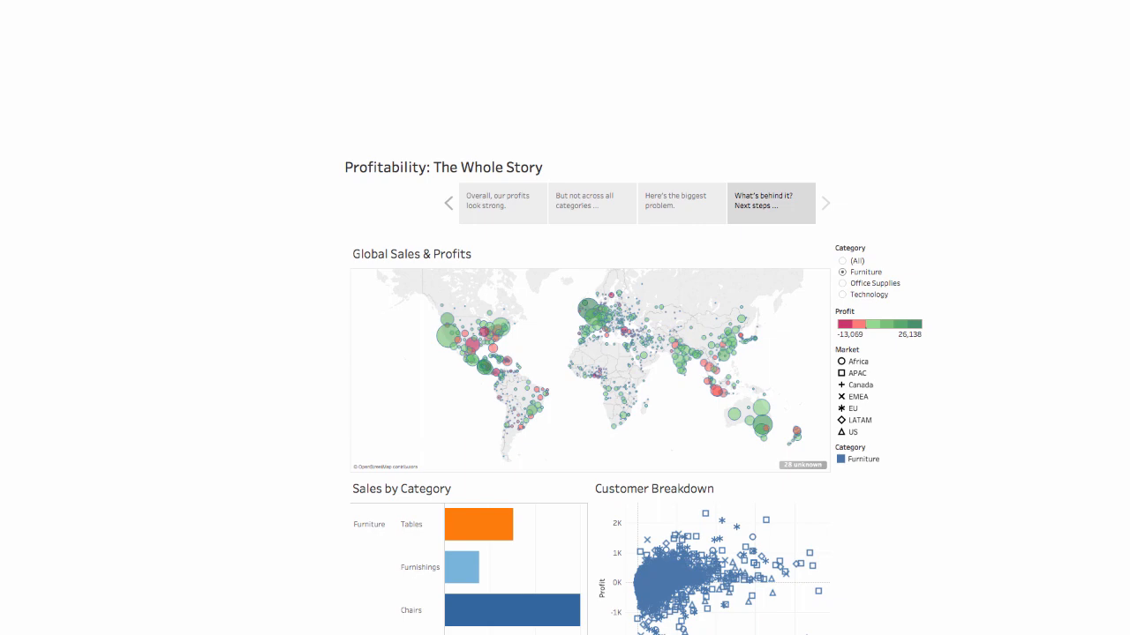
key(Escape)
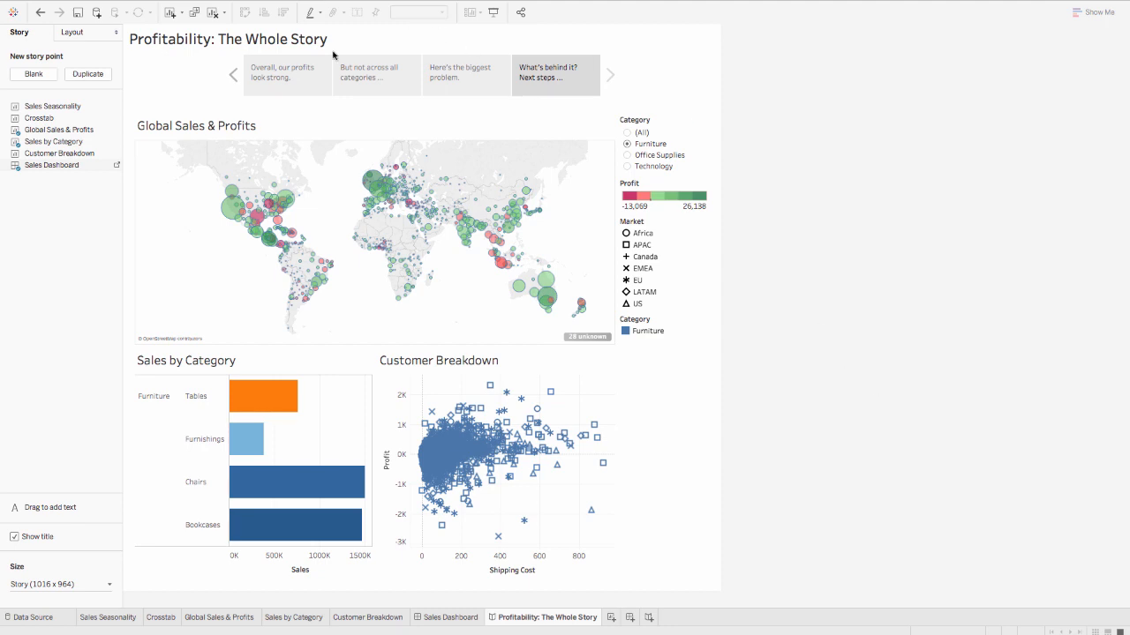
Step through the four story points in order, from the overall profits map to the dashboard
click(307, 76)
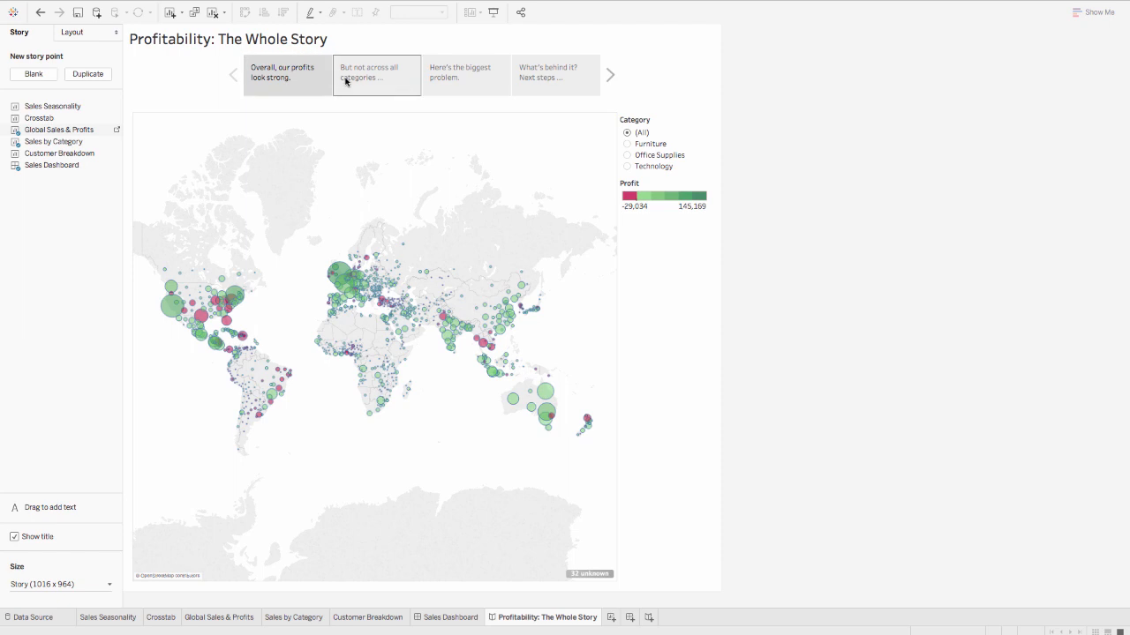
click(345, 80)
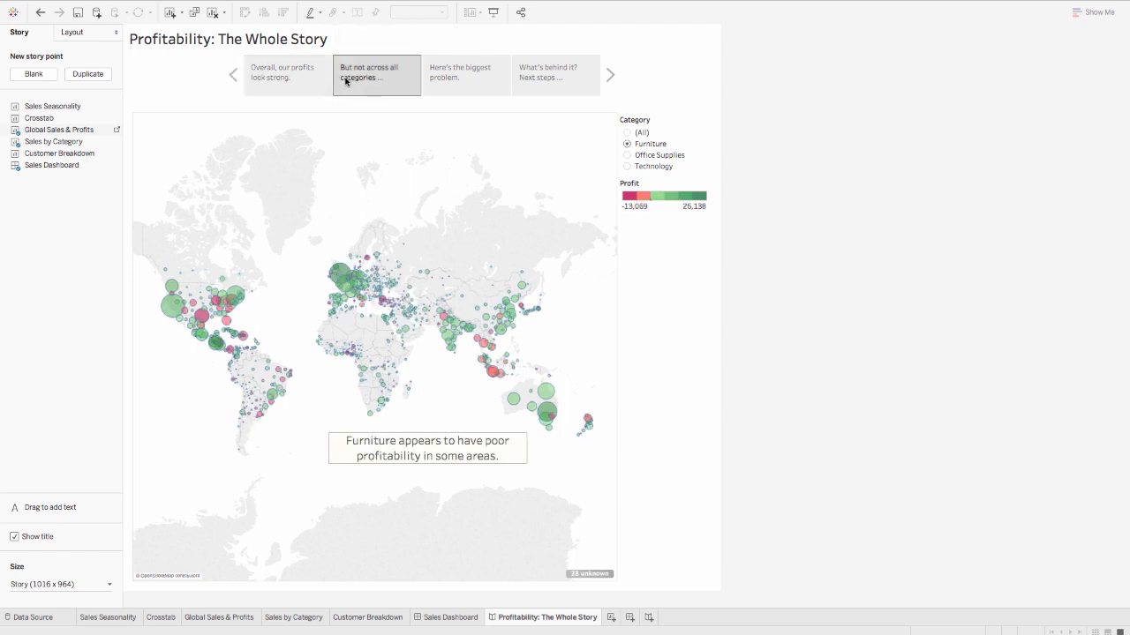
click(435, 78)
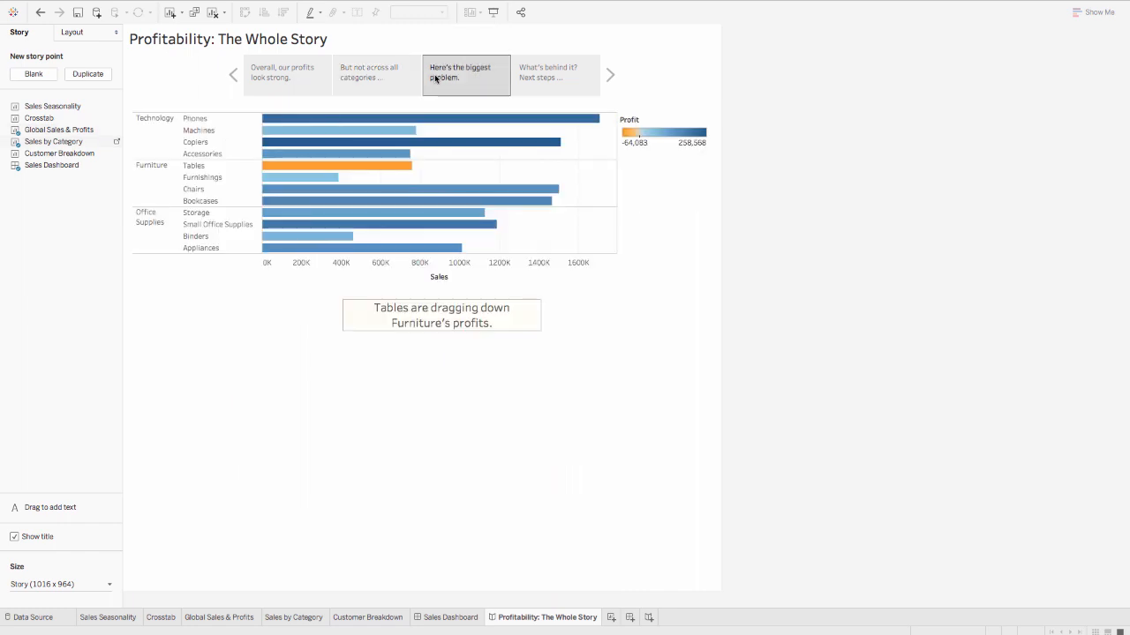
click(539, 80)
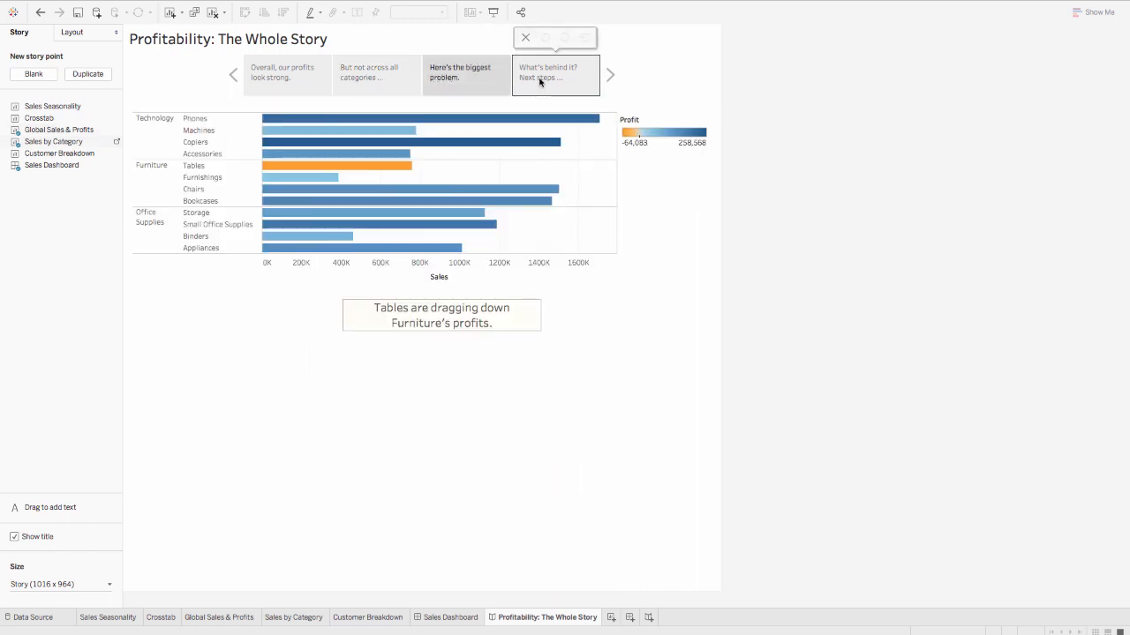